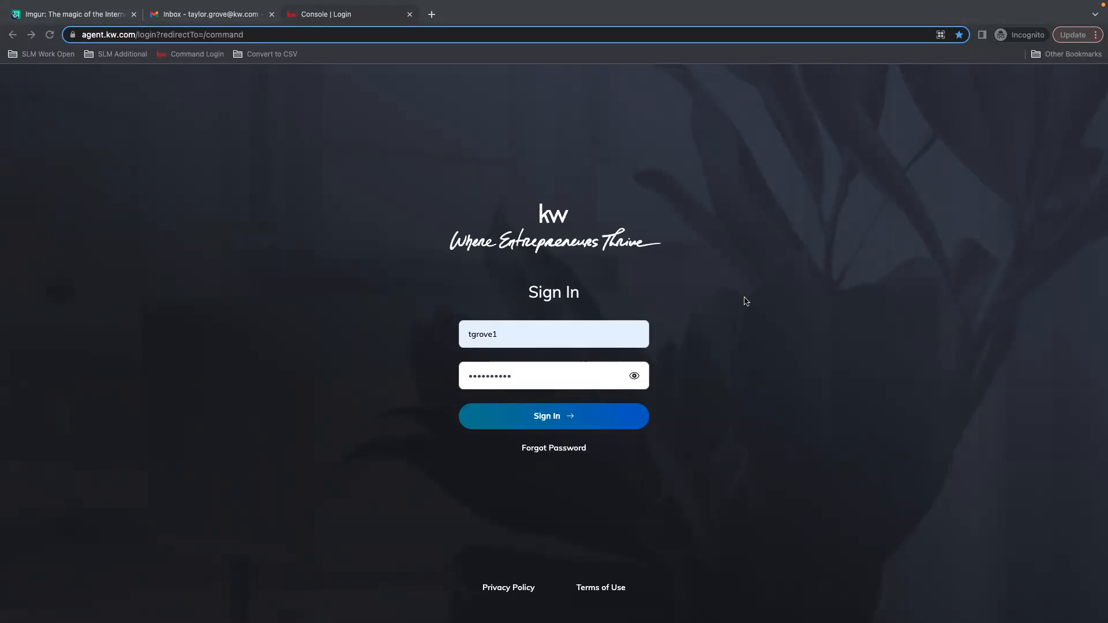
Sign in to the account with the prefilled credentials.
click(574, 421)
click(574, 421)
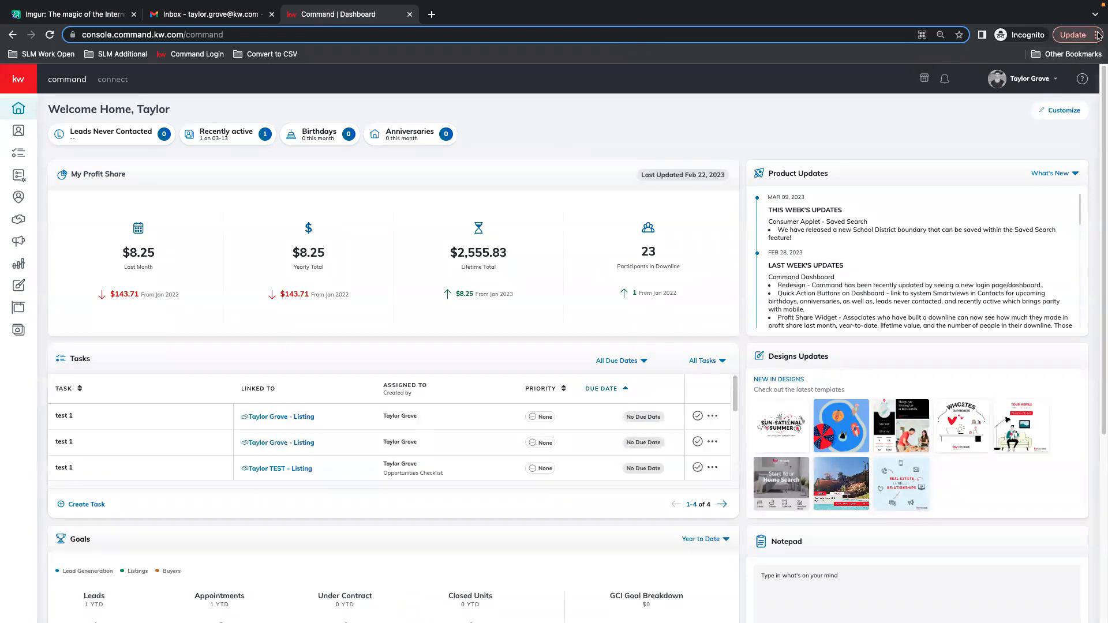
click(1098, 35)
click(1060, 165)
click(1060, 166)
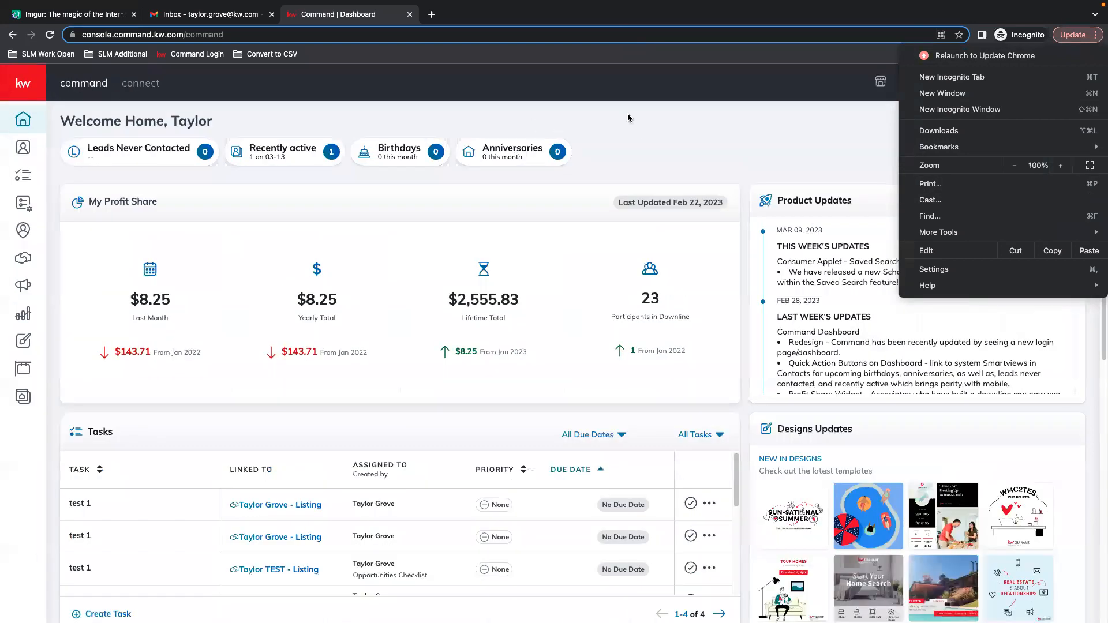
click(726, 140)
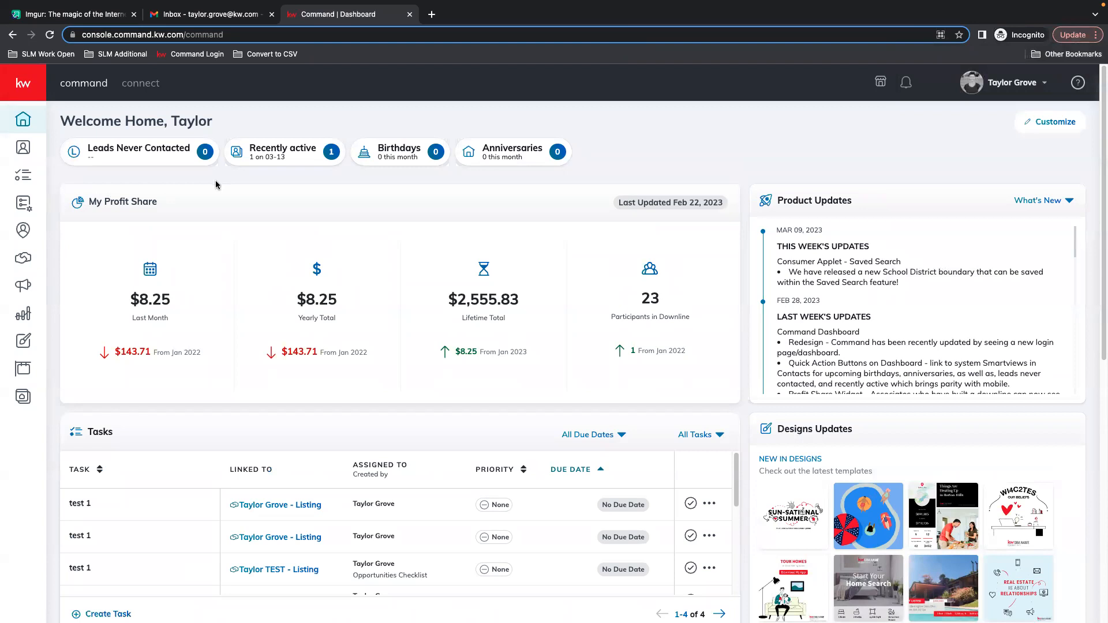
Open the Designs section and start creating a new Social design.
click(13, 91)
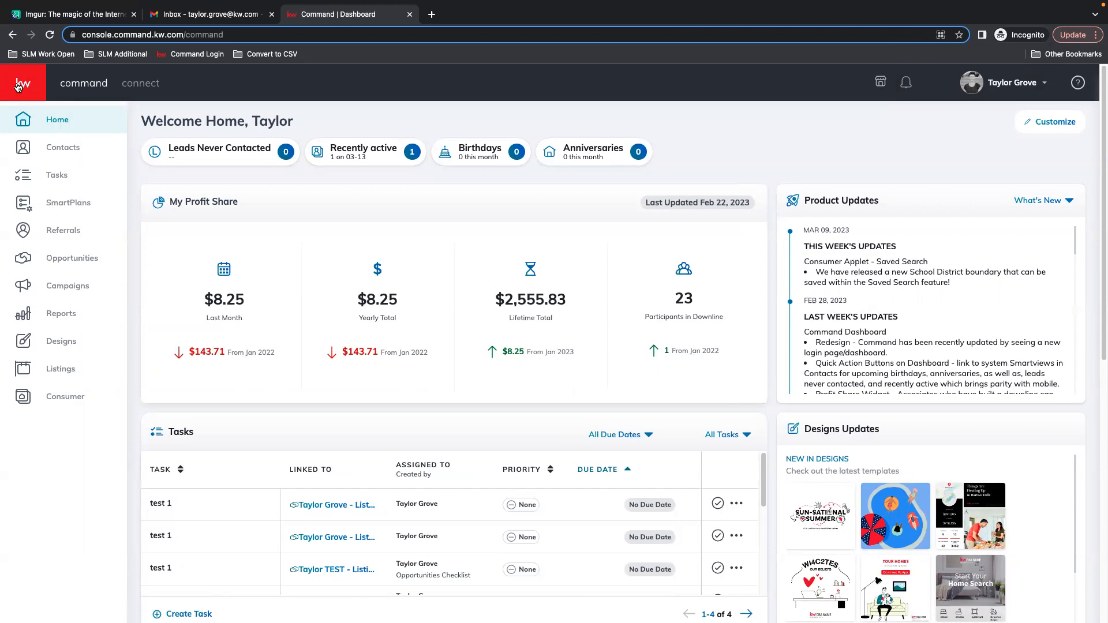
click(58, 345)
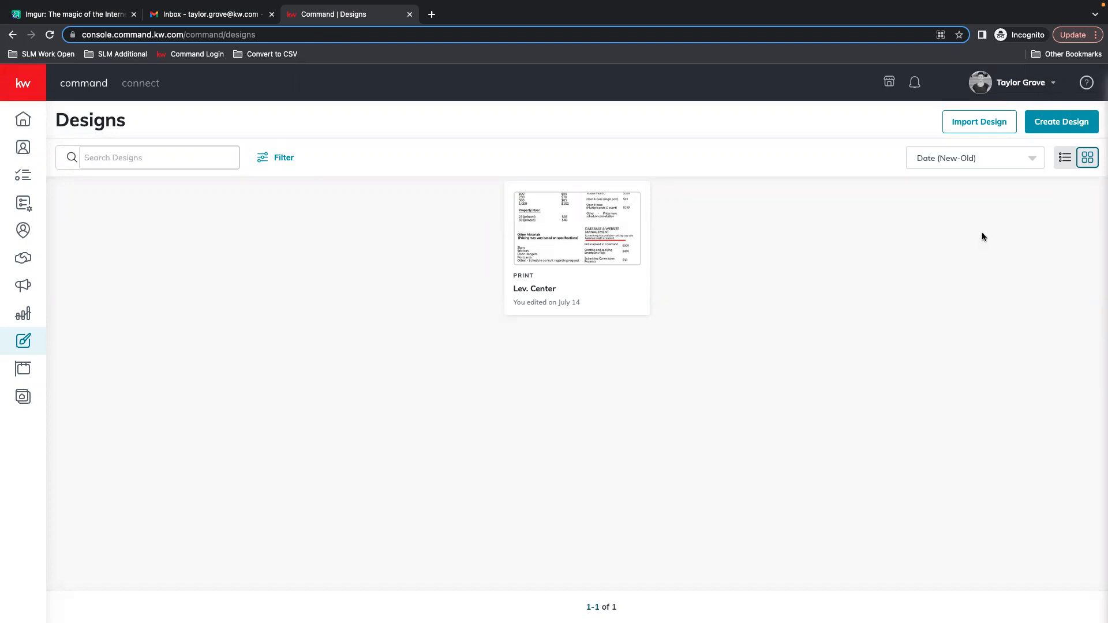
click(1074, 123)
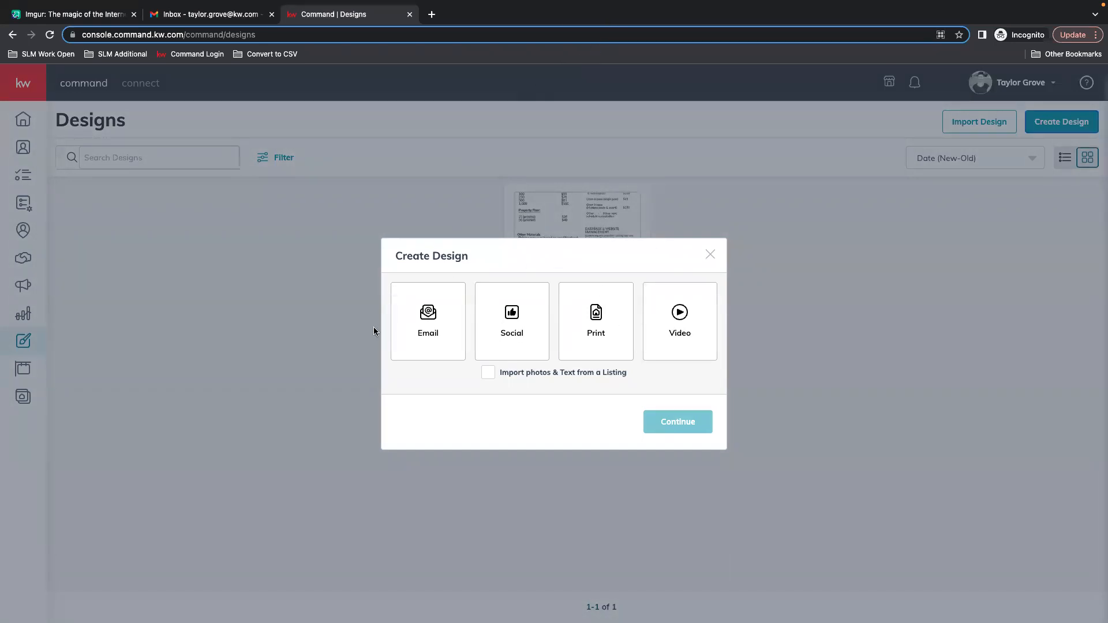
click(515, 317)
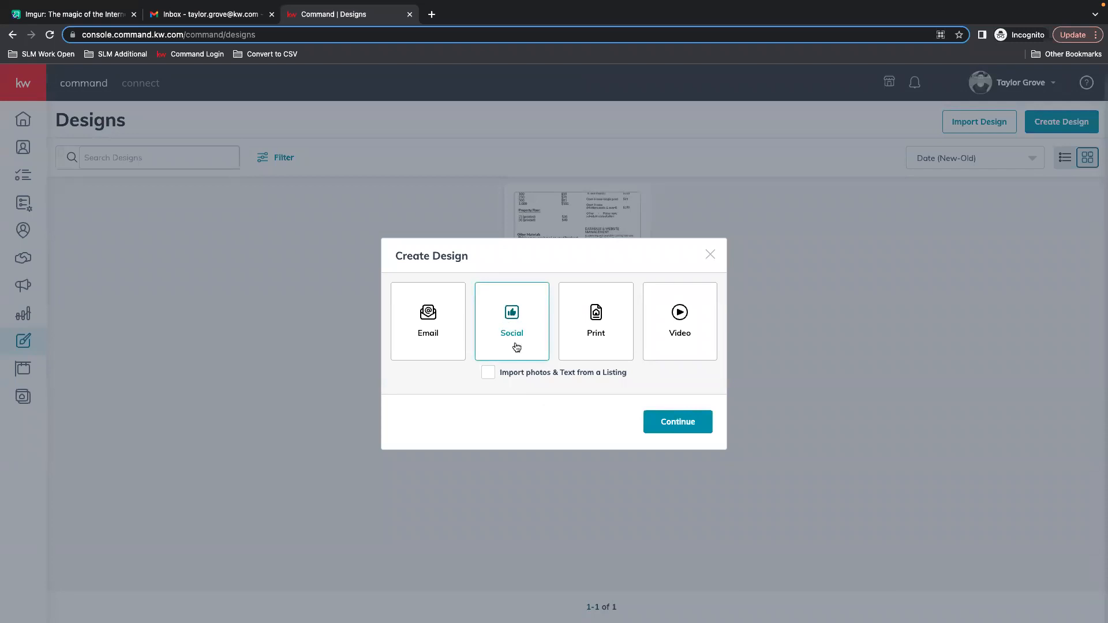
click(690, 427)
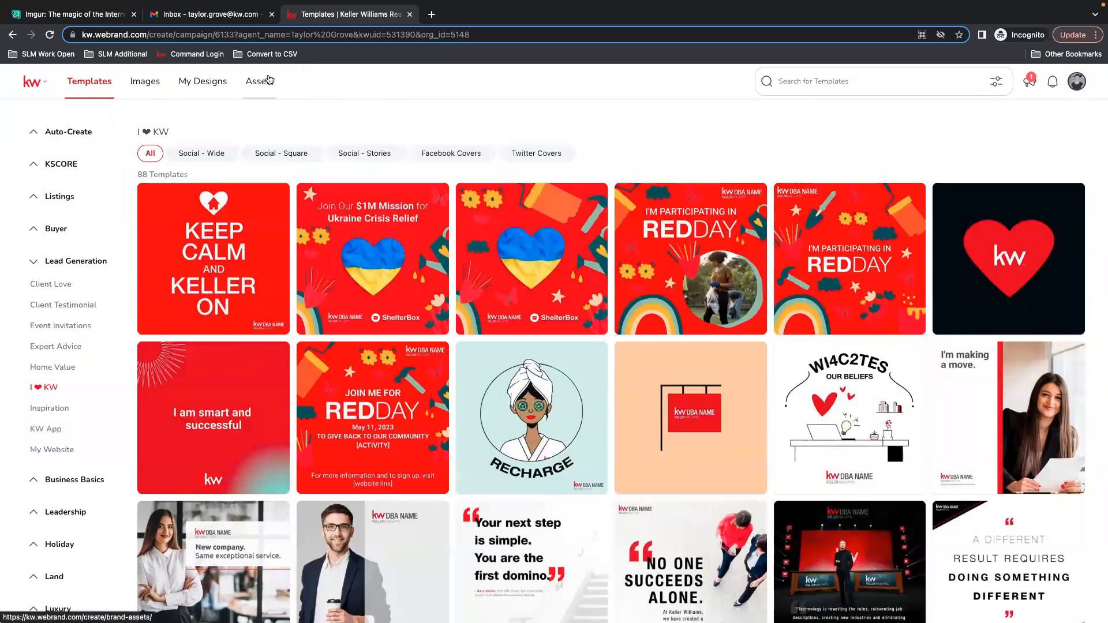
Collapse the Lead Generation template category, open the brand Assets section and dismiss its introductory tour.
click(64, 263)
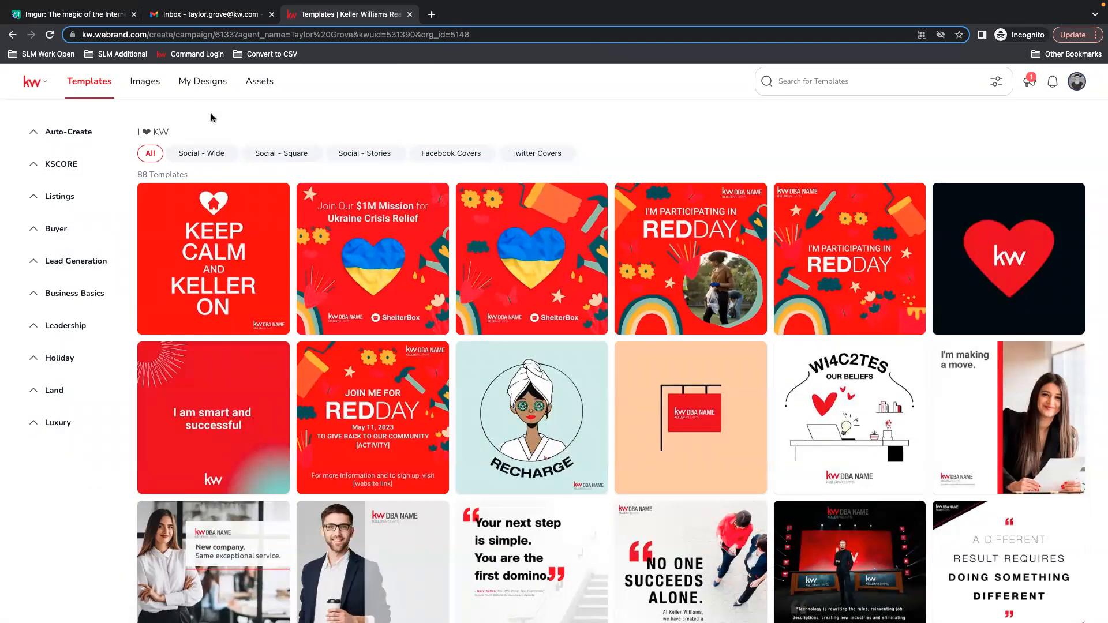
click(262, 82)
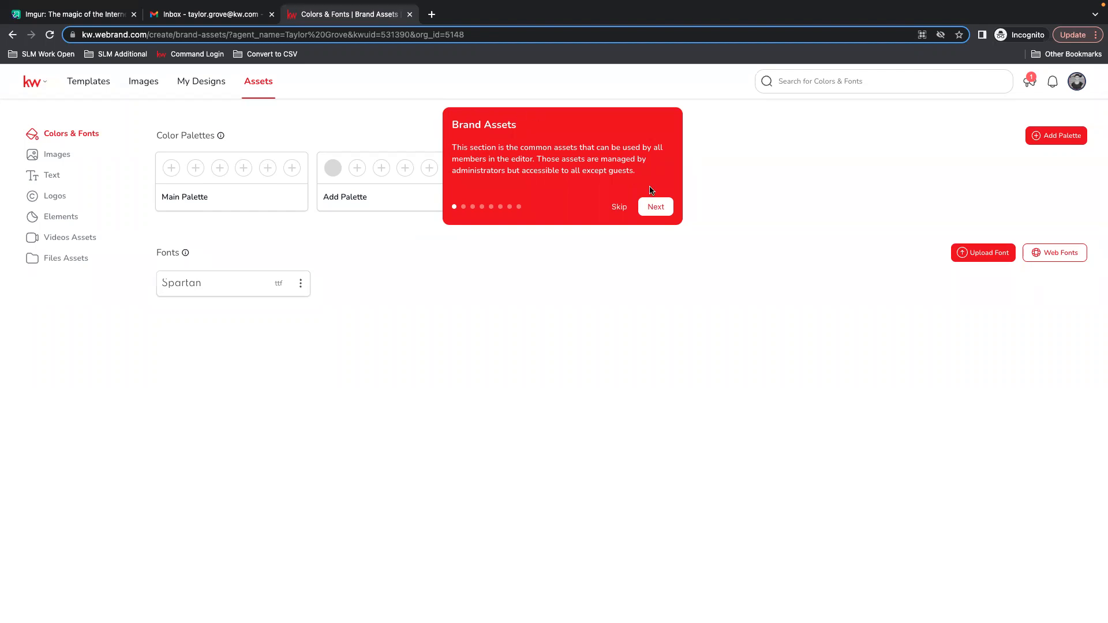
click(348, 124)
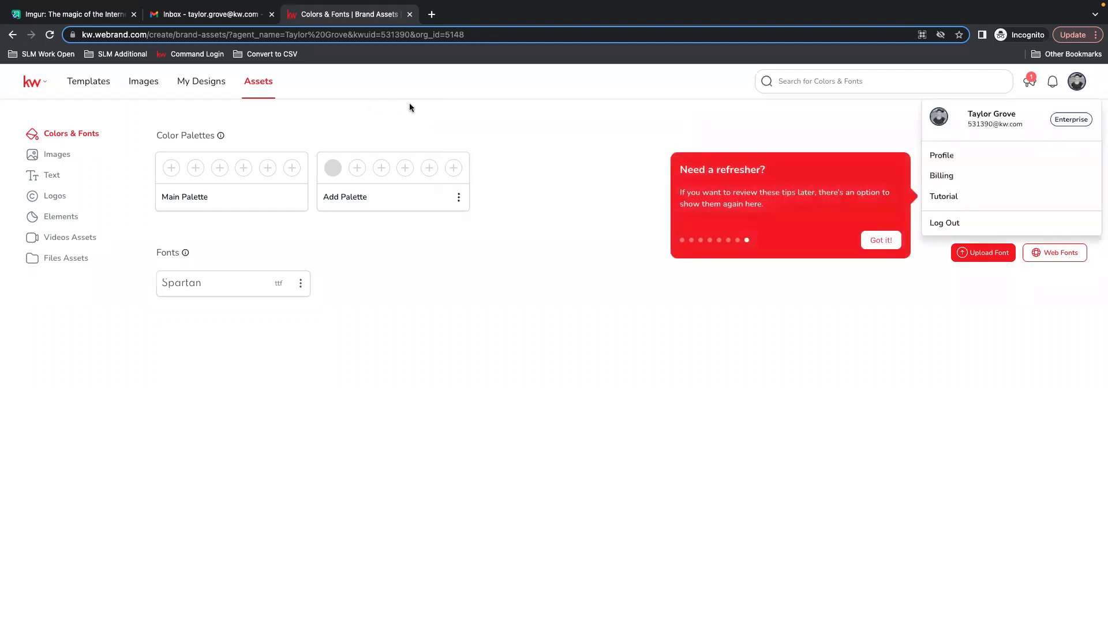
click(952, 238)
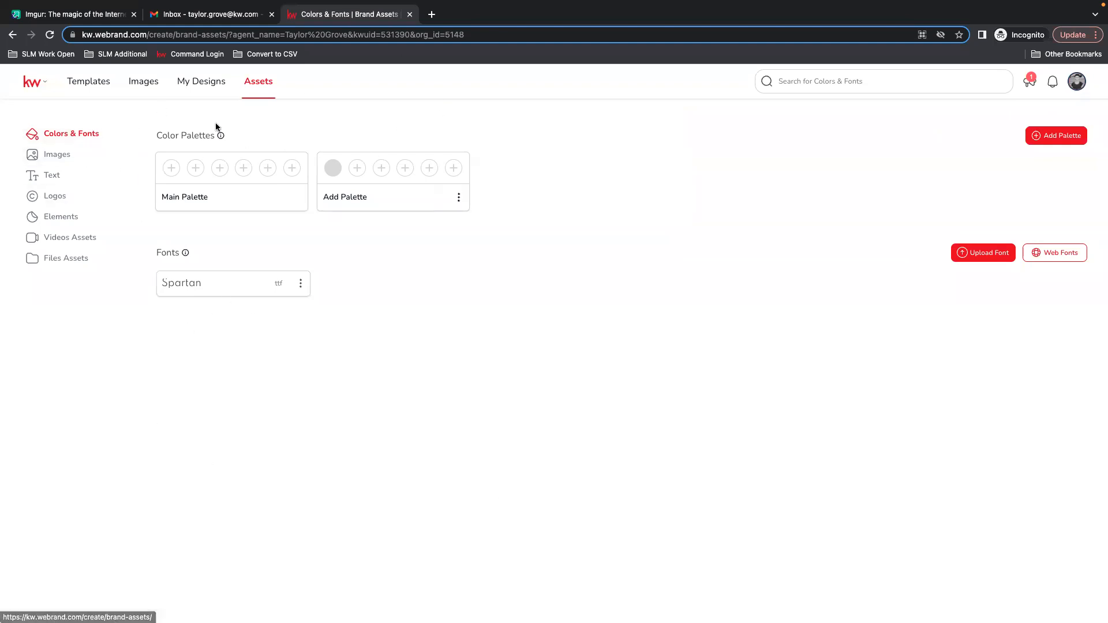
Navigate back to the Command Designs page.
click(12, 35)
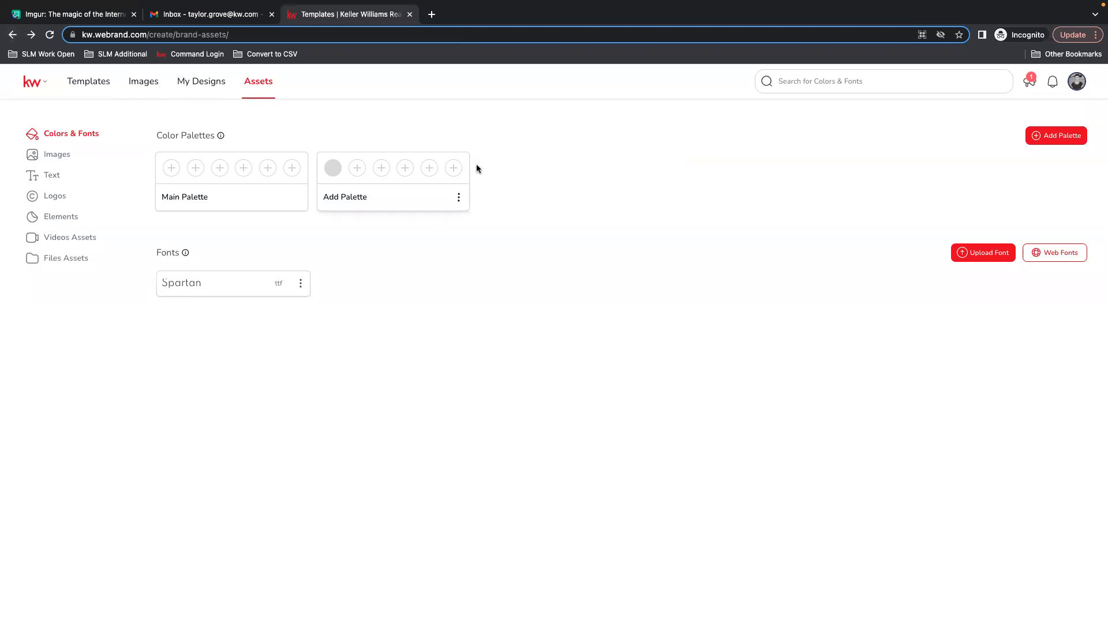
click(13, 35)
click(12, 35)
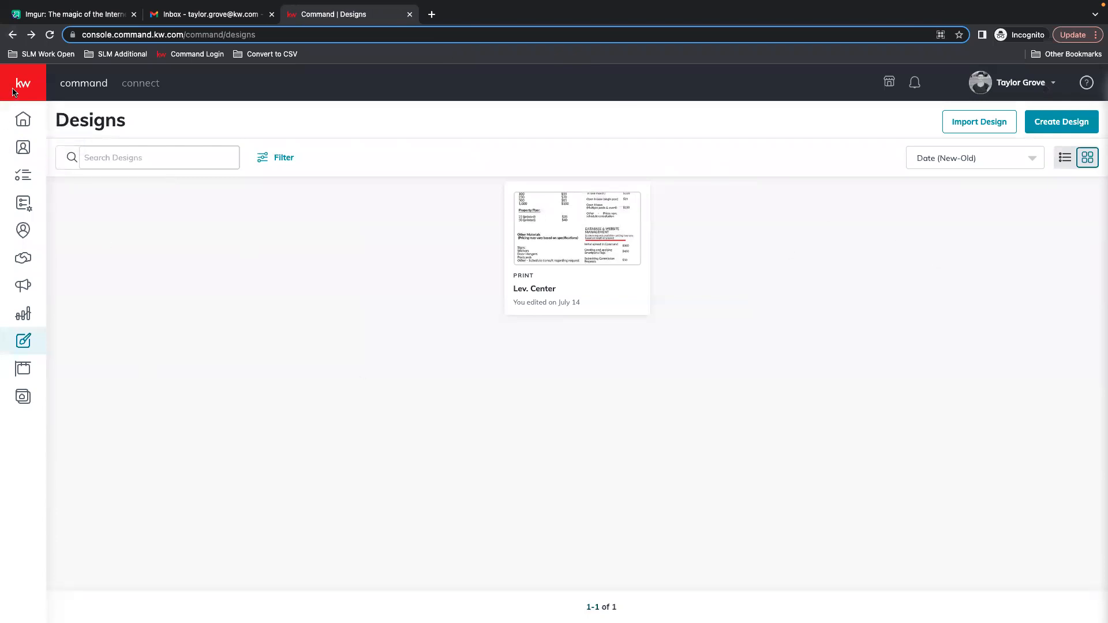
Start a new Social design again and open the brand Assets section.
mouse_move(109, 180)
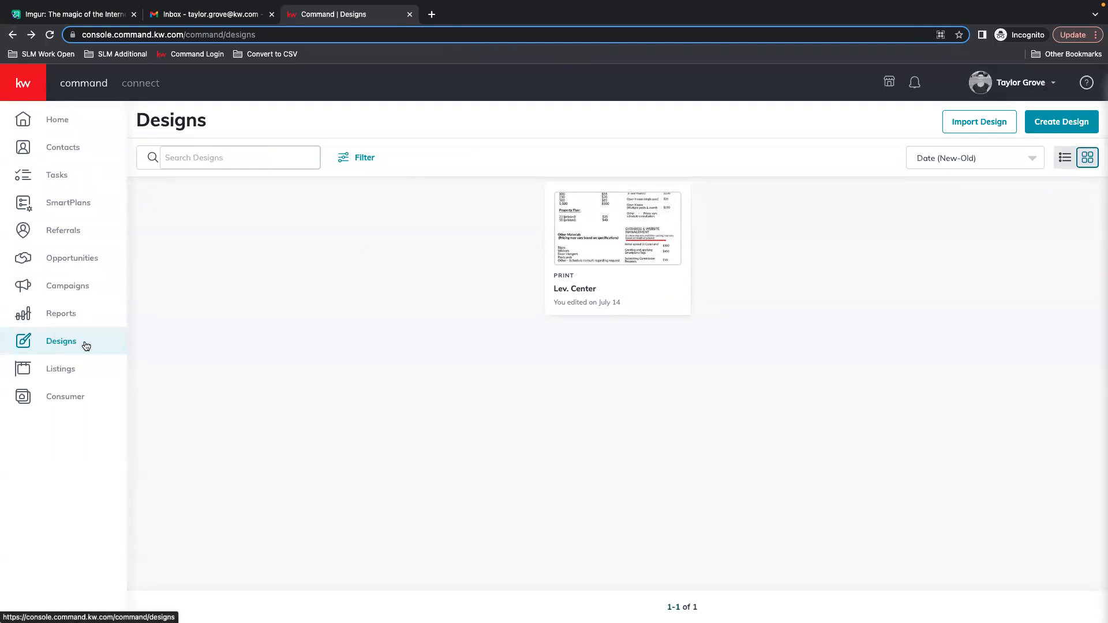
click(1062, 125)
click(504, 353)
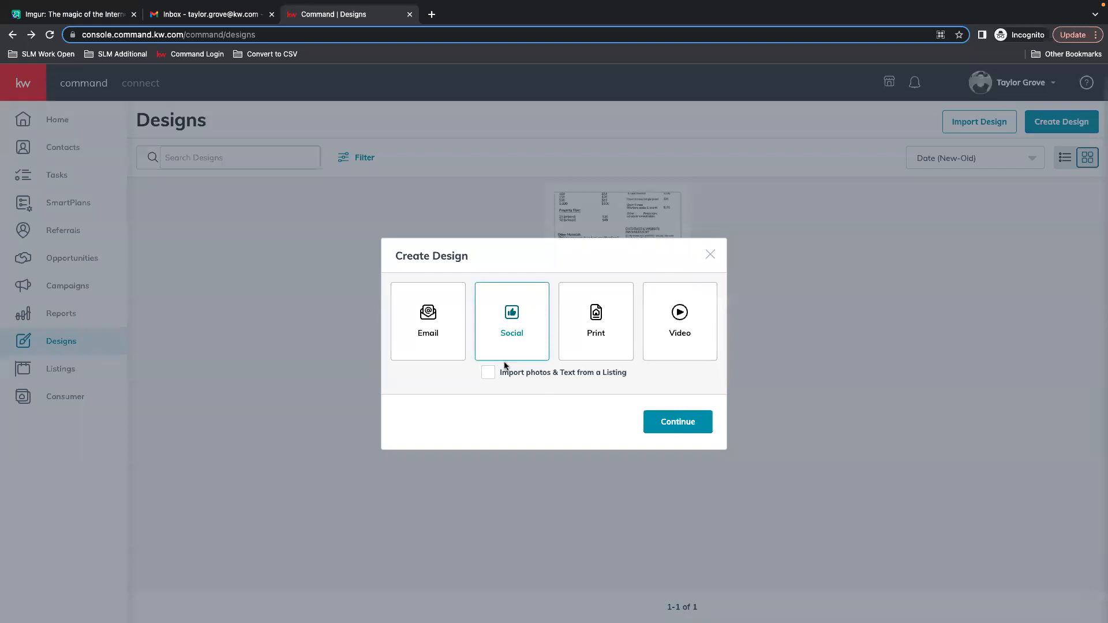
click(686, 426)
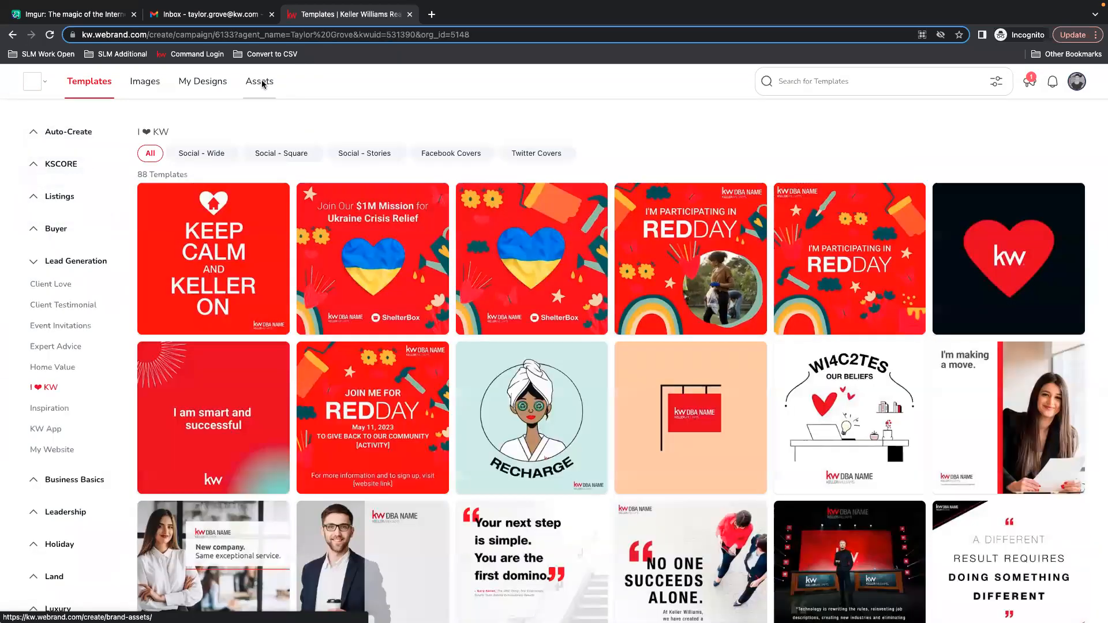
click(261, 81)
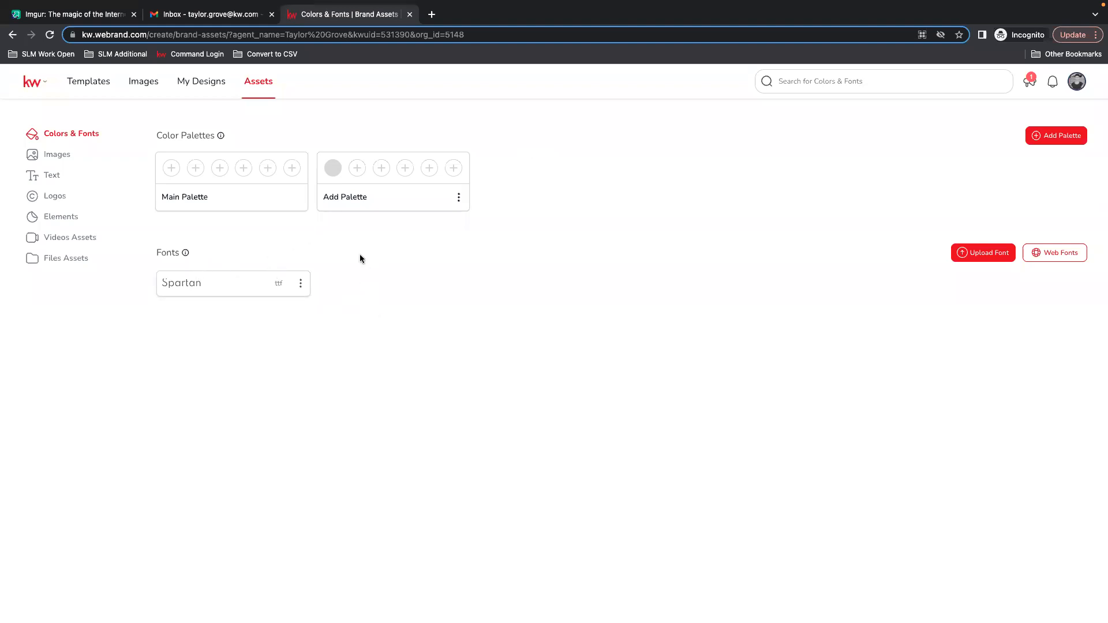
Open the Images brand assets and the image upload dialog, then close the dialog.
mouse_move(191, 254)
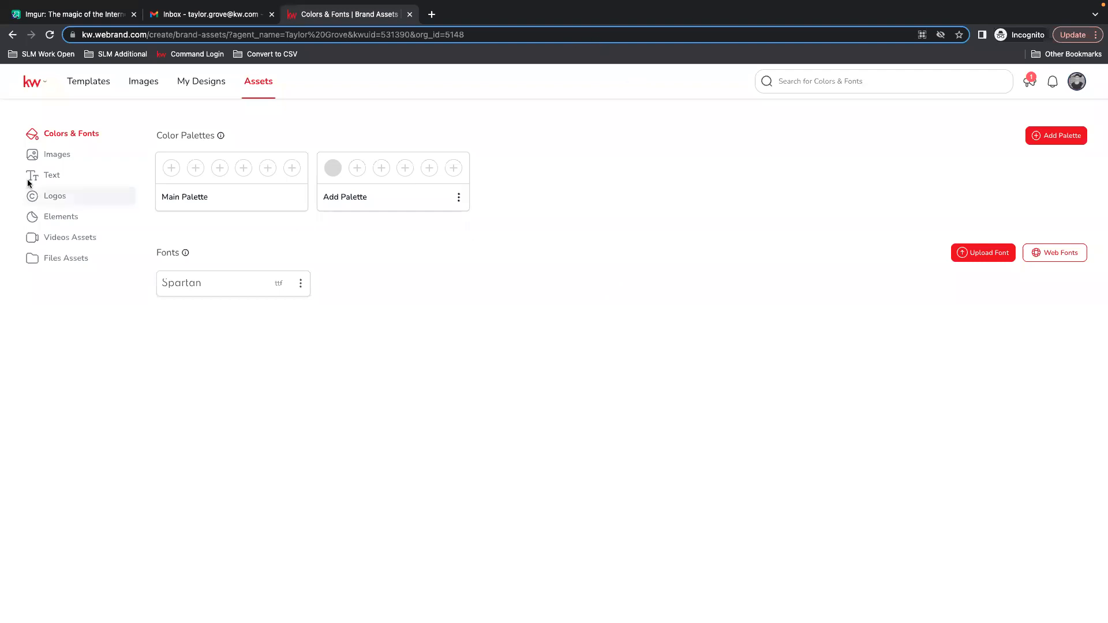
click(62, 157)
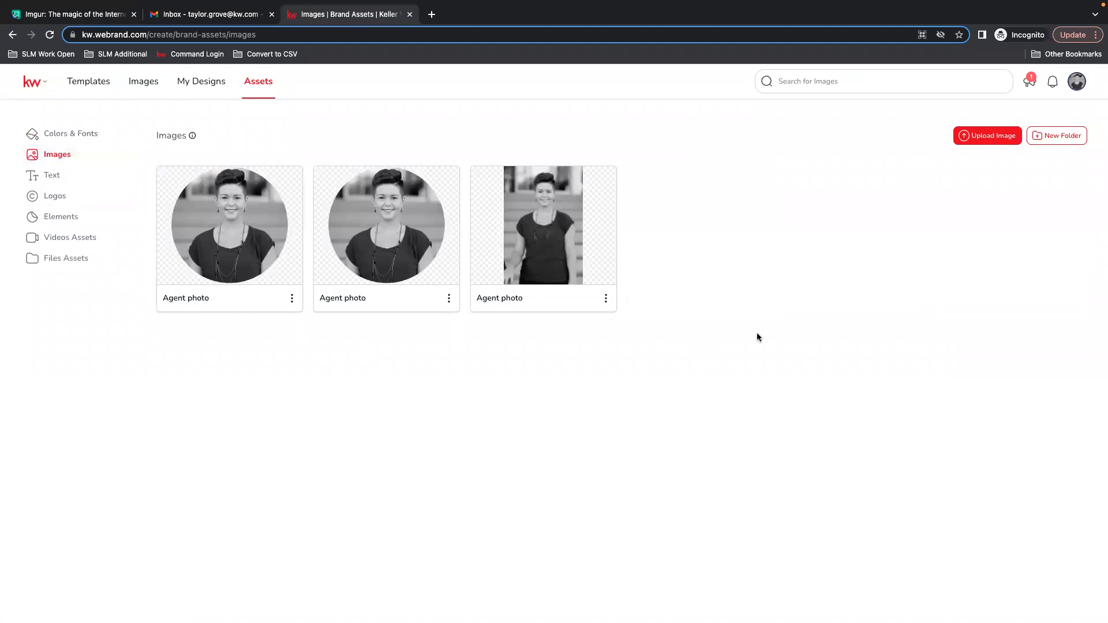
click(983, 139)
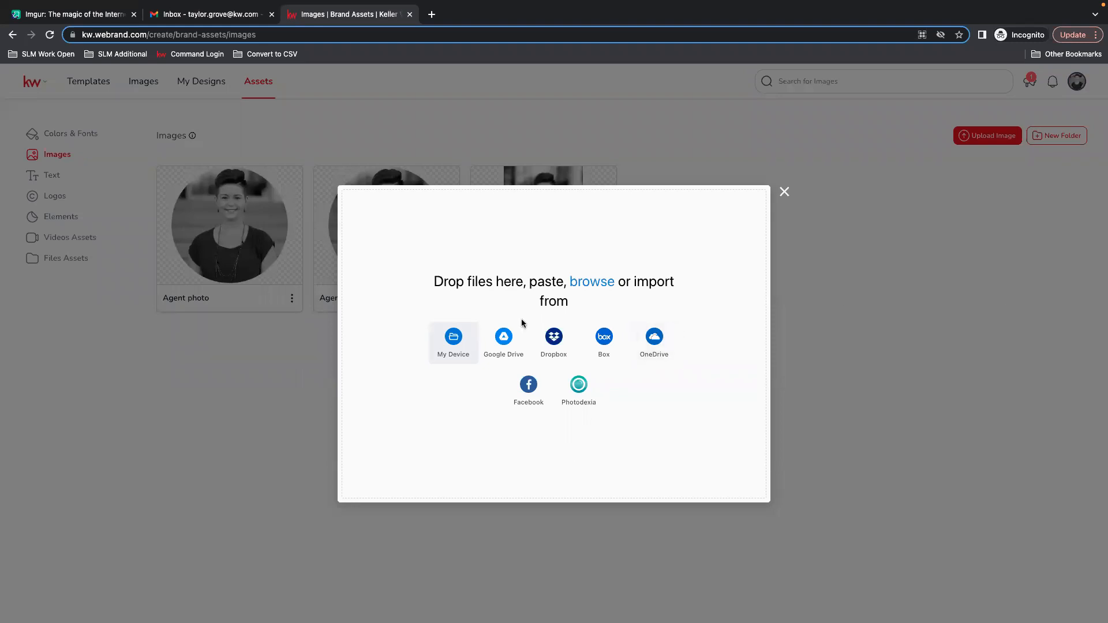
click(786, 195)
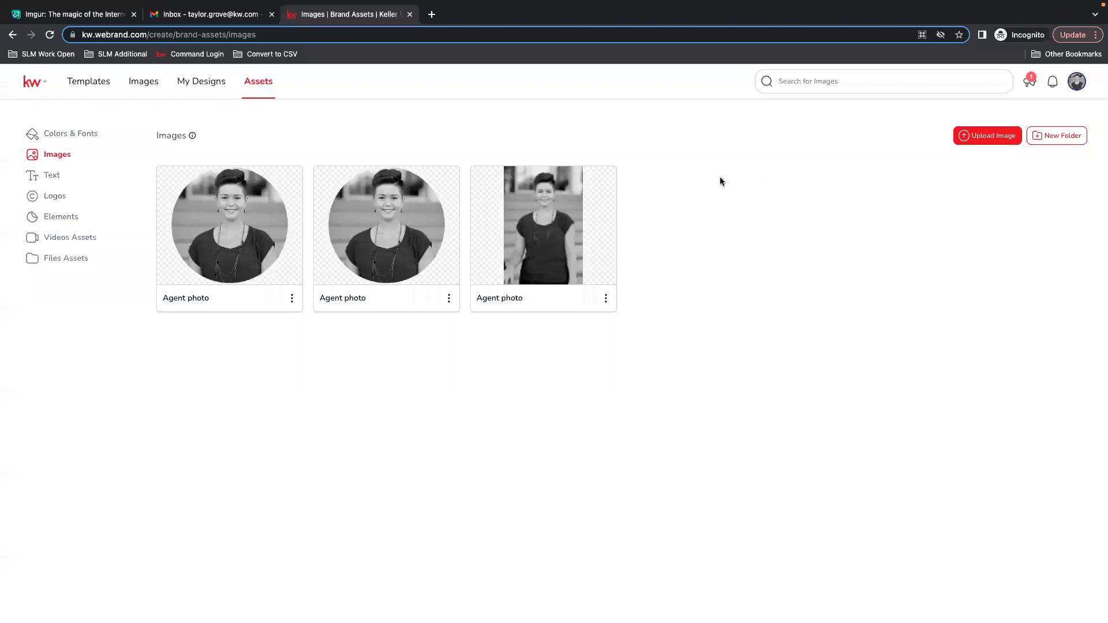
In the Text assets, add an Other text item labelled Full name containing the agent's full name, and save it.
click(63, 178)
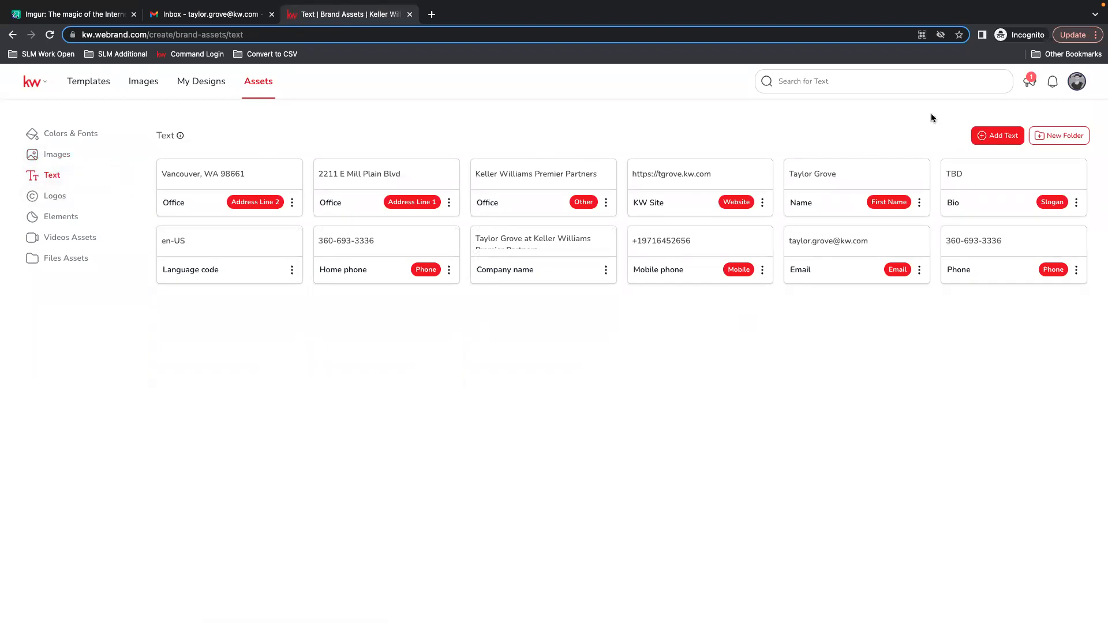
click(1002, 137)
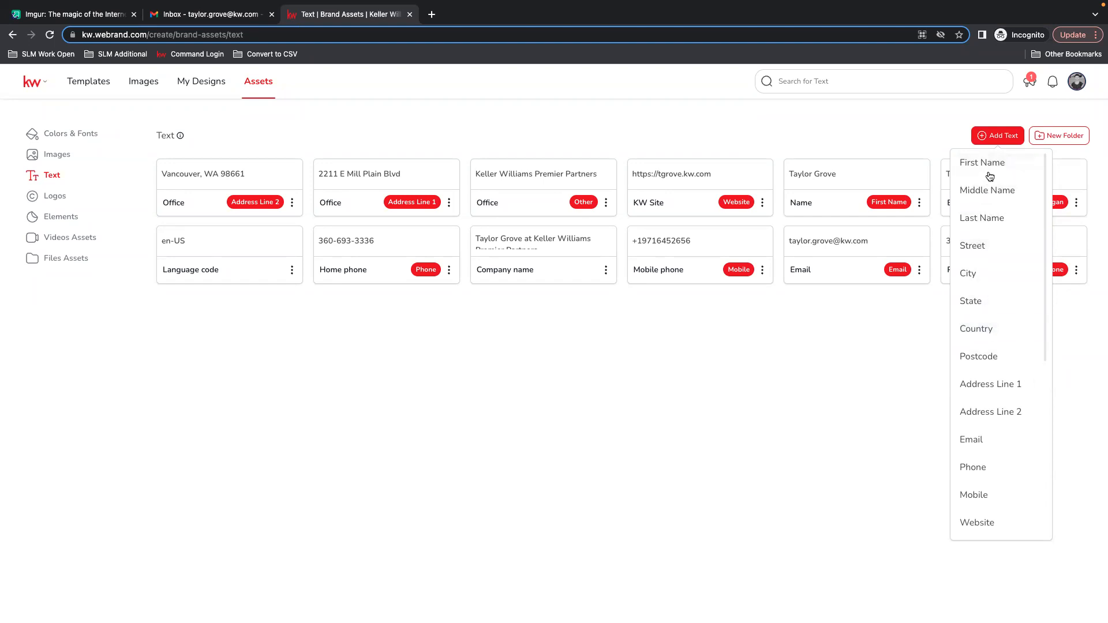
scroll(1037, 432, down, 5)
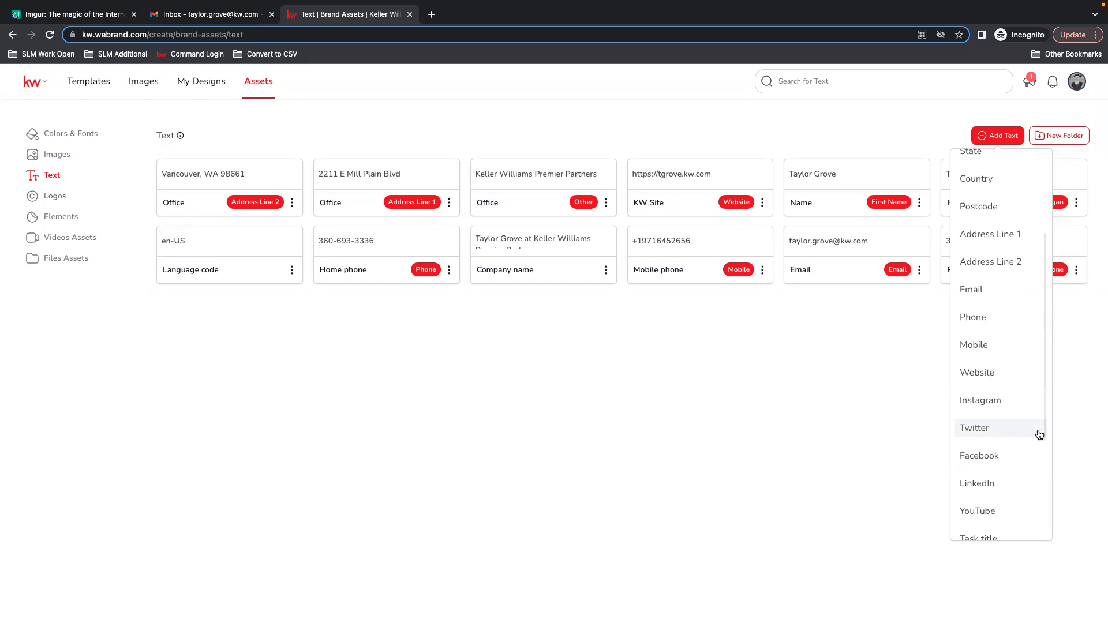
scroll(1038, 433, down, 2)
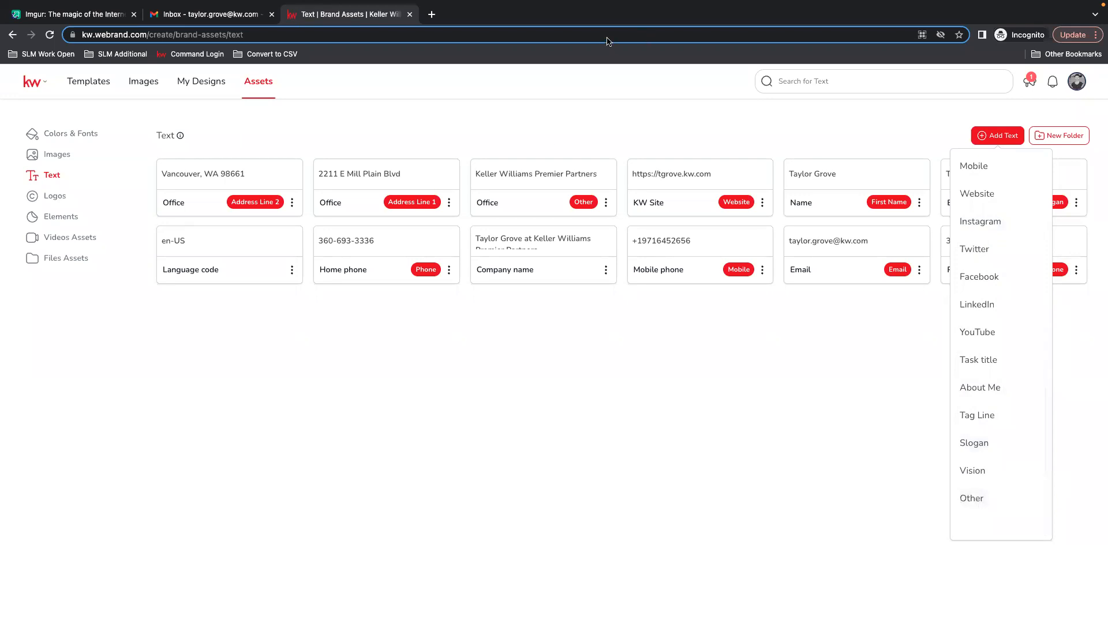
click(982, 499)
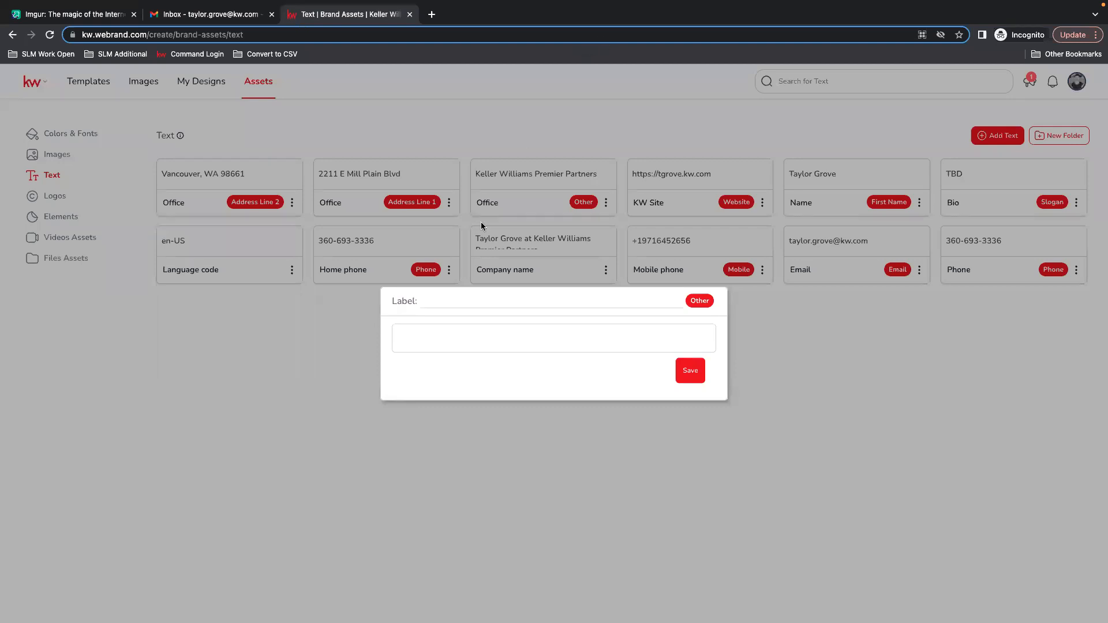
text(Full name)
click(446, 327)
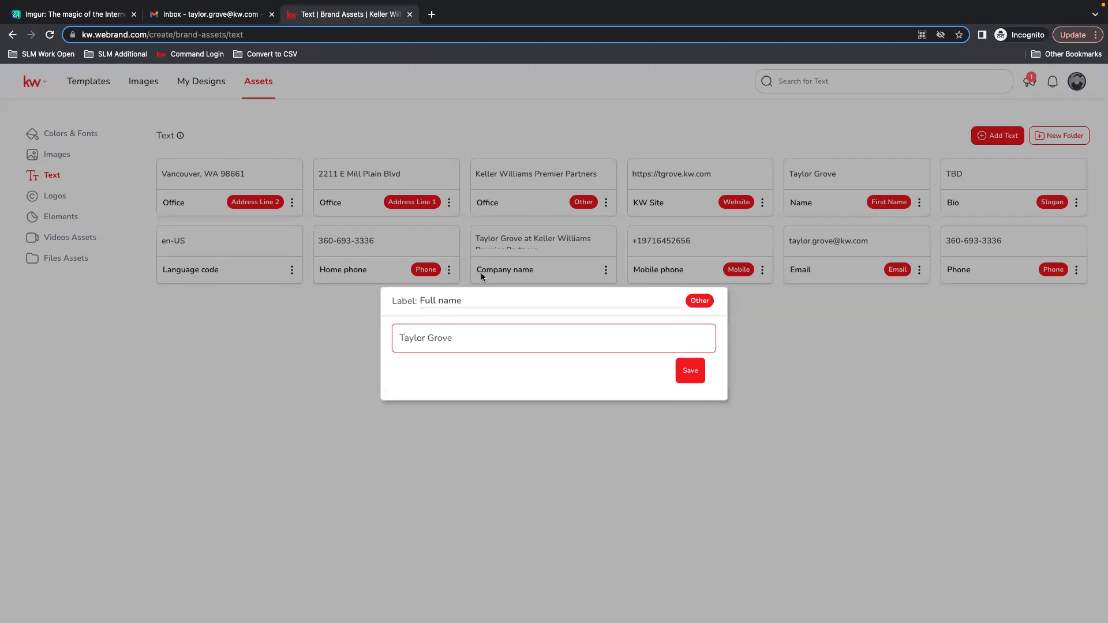
click(690, 370)
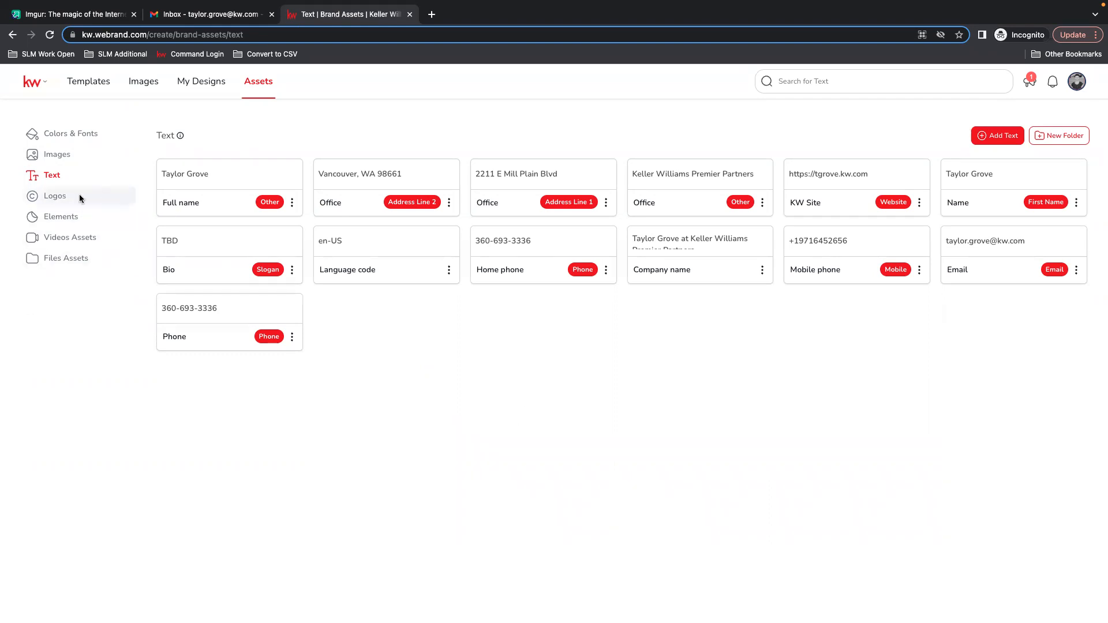
Browse the Logos, Elements, Videos Assets and Files Assets sections, then return to the template categories.
click(53, 196)
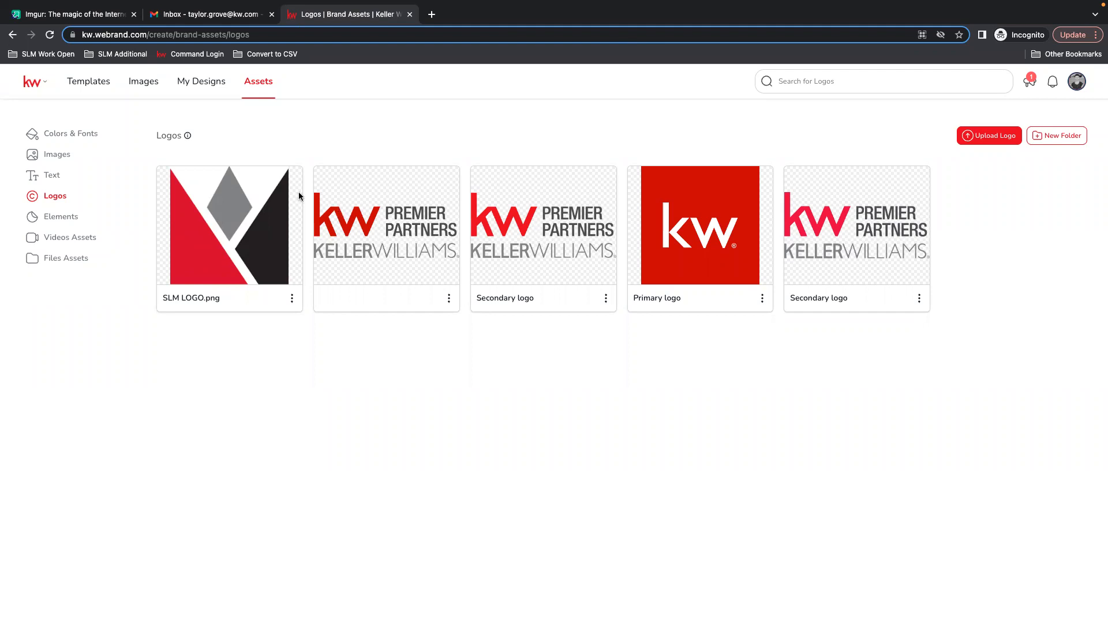
mouse_move(47, 5)
click(57, 217)
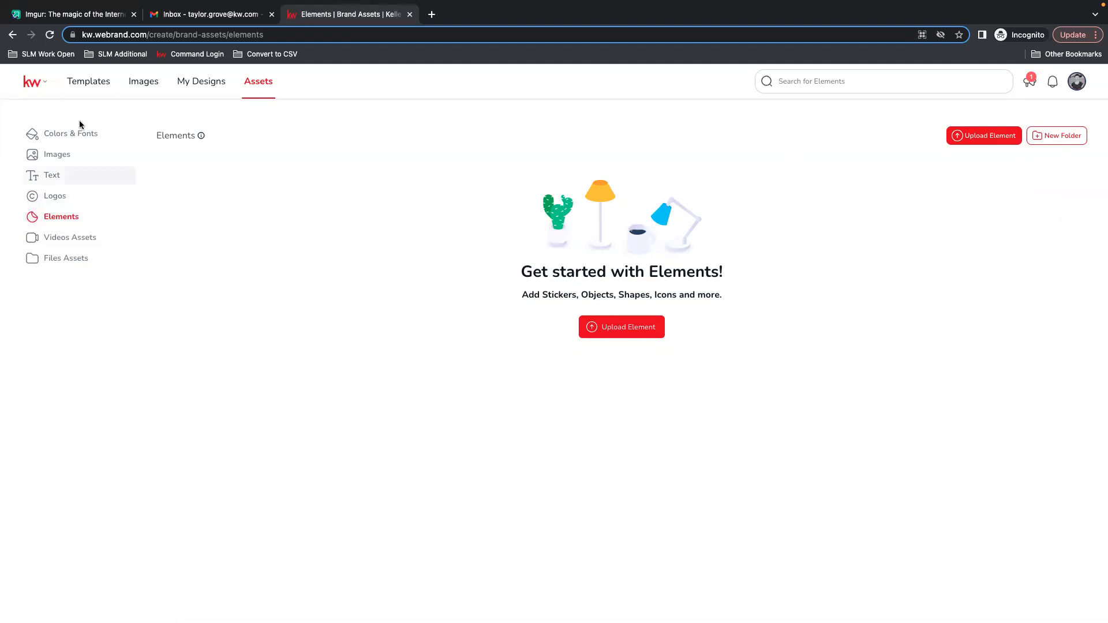
click(63, 238)
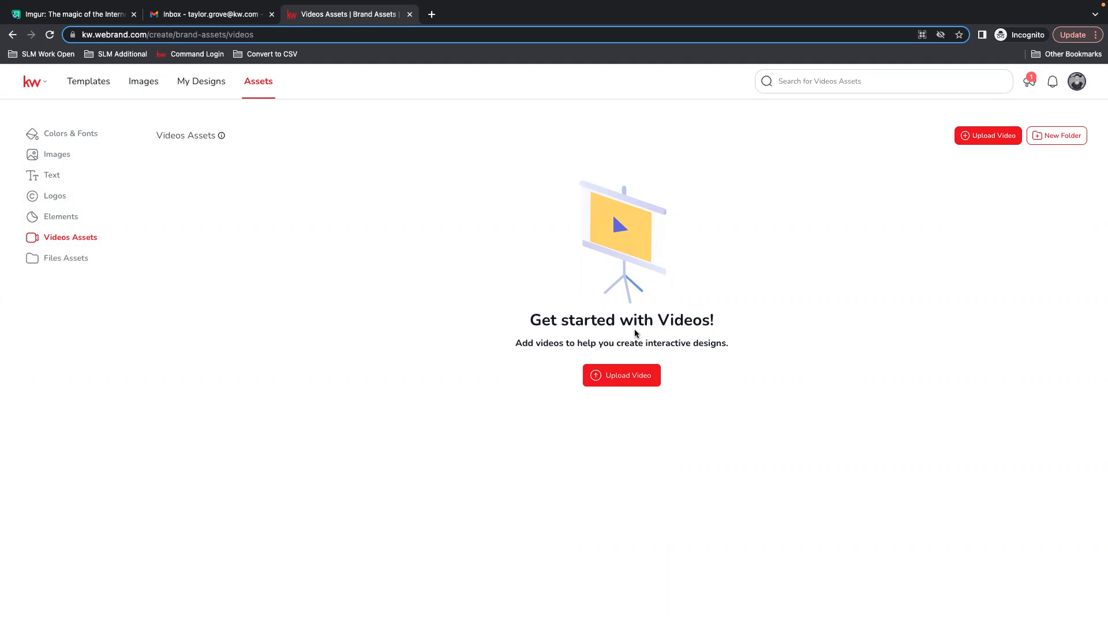
click(82, 260)
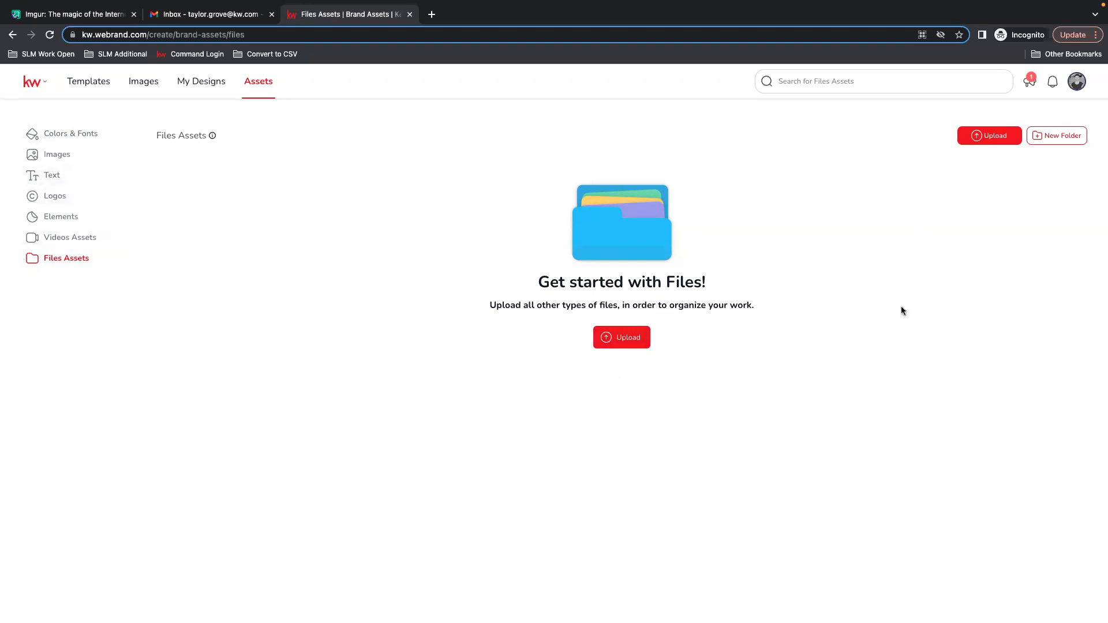
click(86, 85)
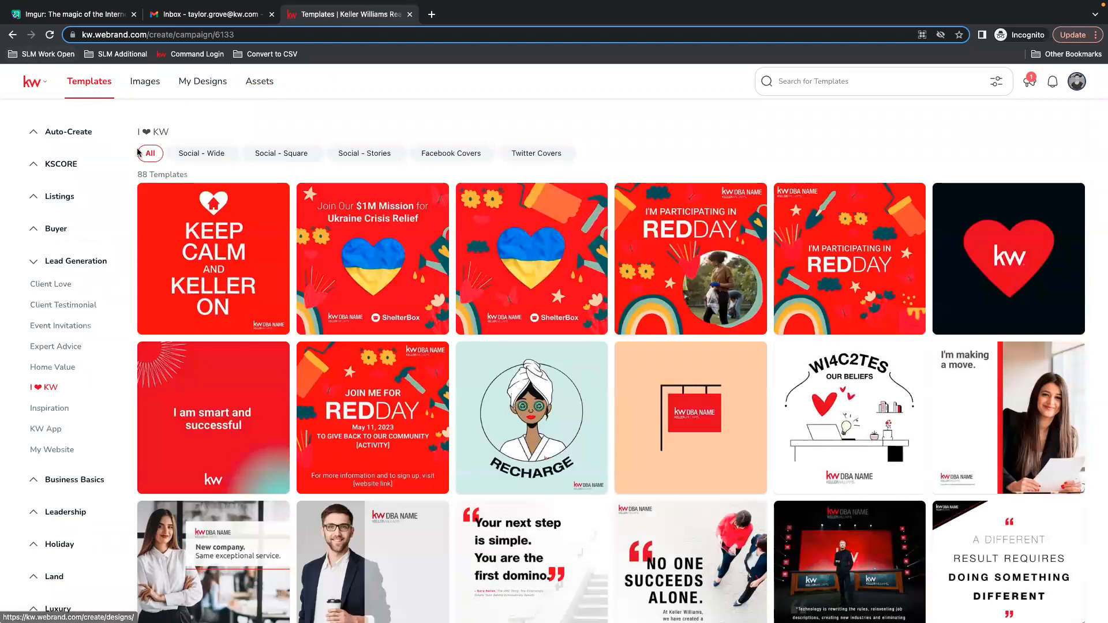
click(49, 263)
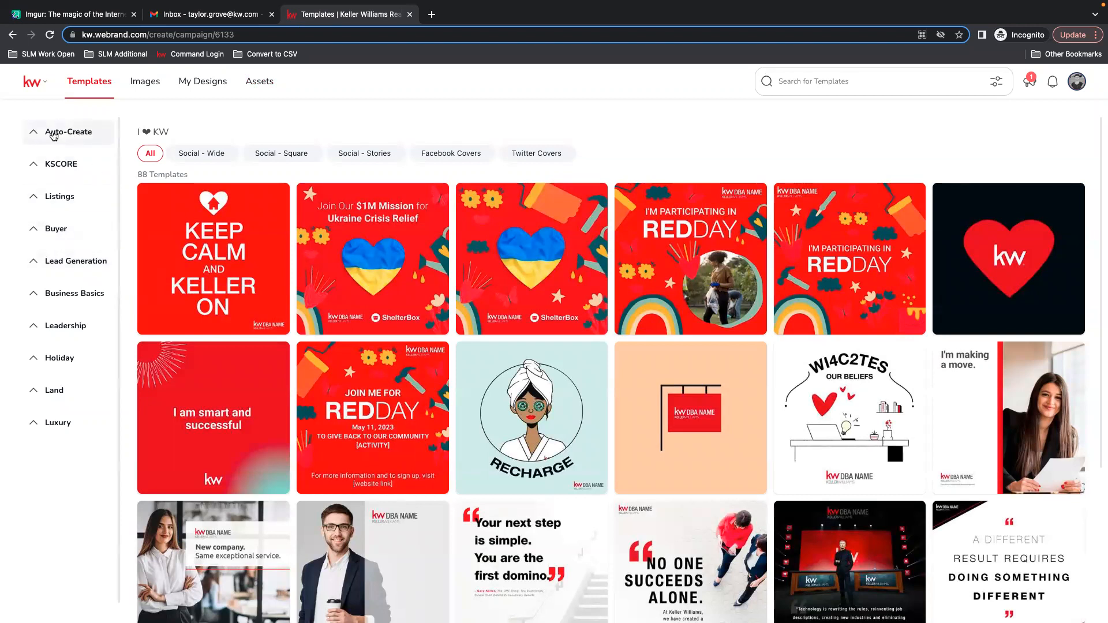
Expand and collapse the template categories to review what each one contains.
click(78, 132)
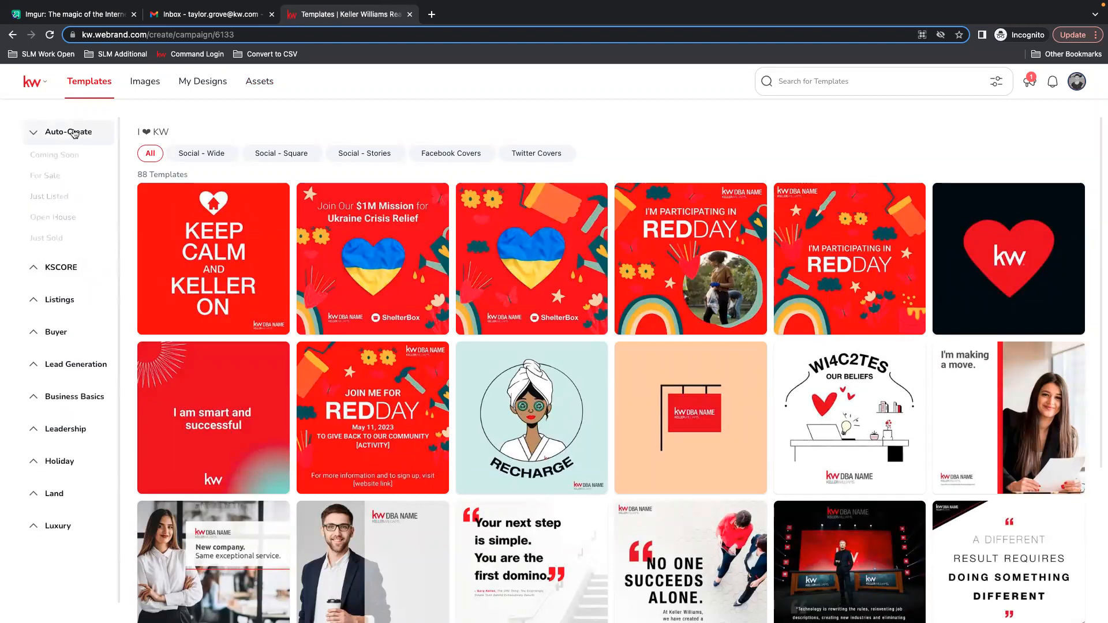
click(74, 133)
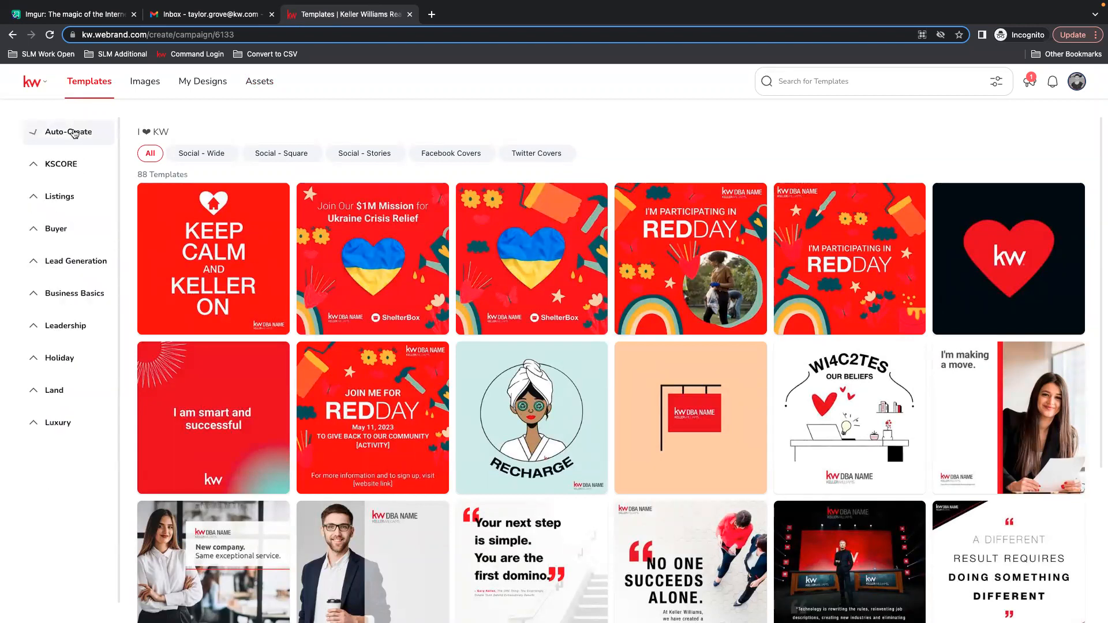
click(62, 167)
click(62, 166)
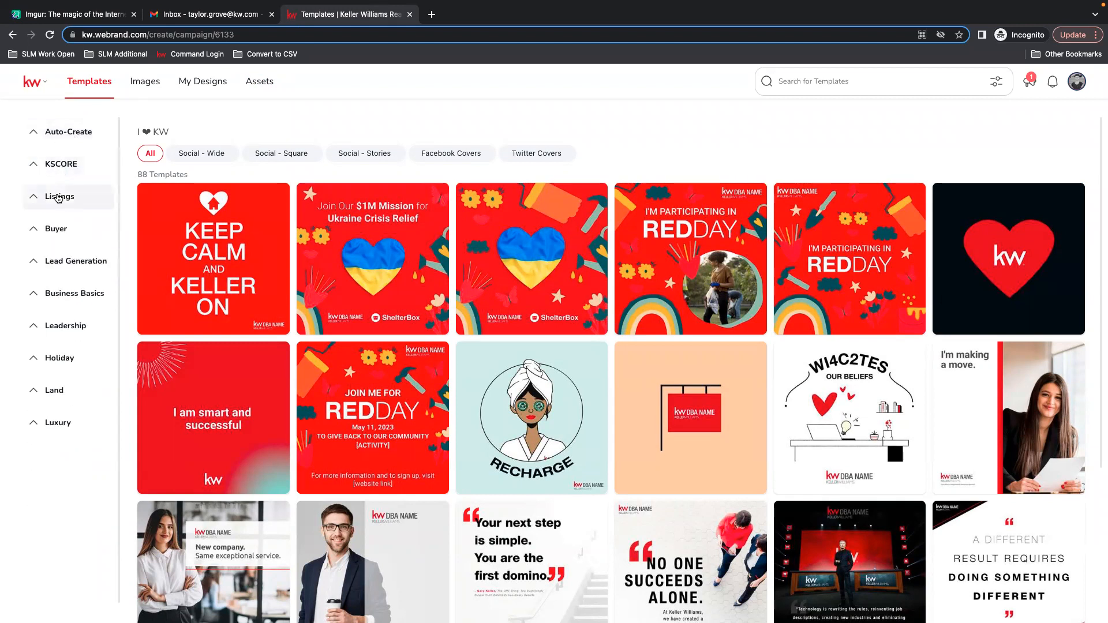
click(56, 199)
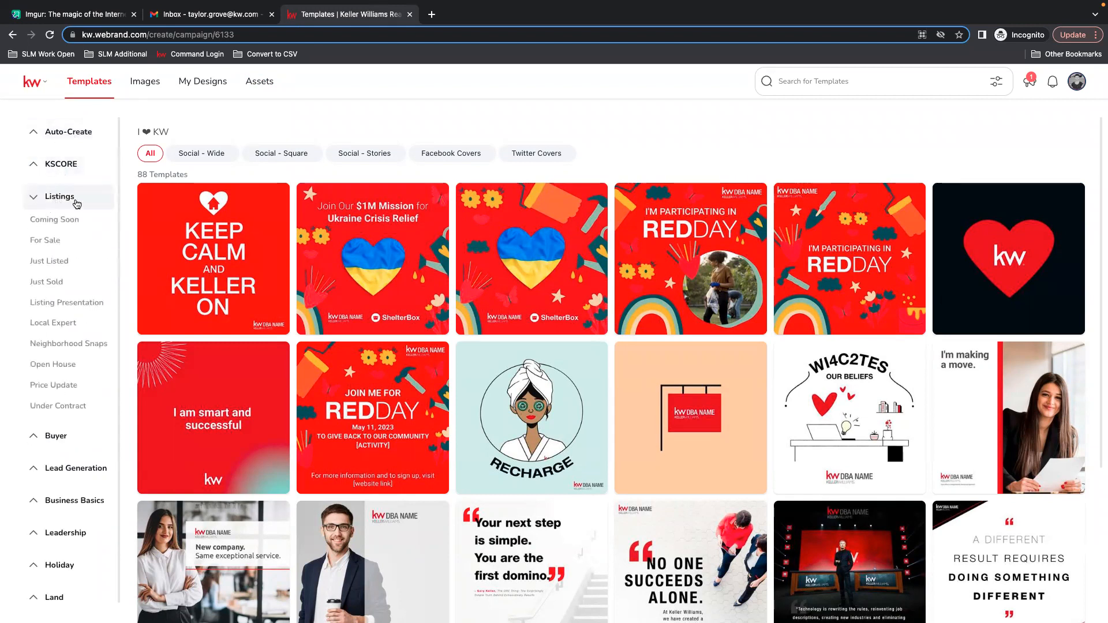
click(74, 200)
click(56, 231)
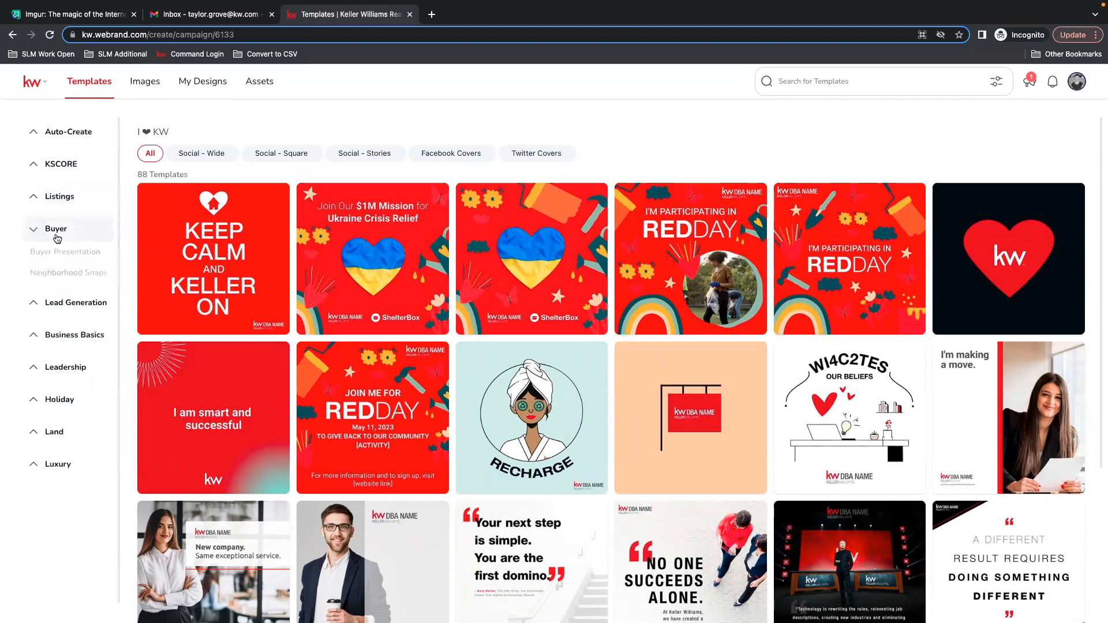
click(56, 231)
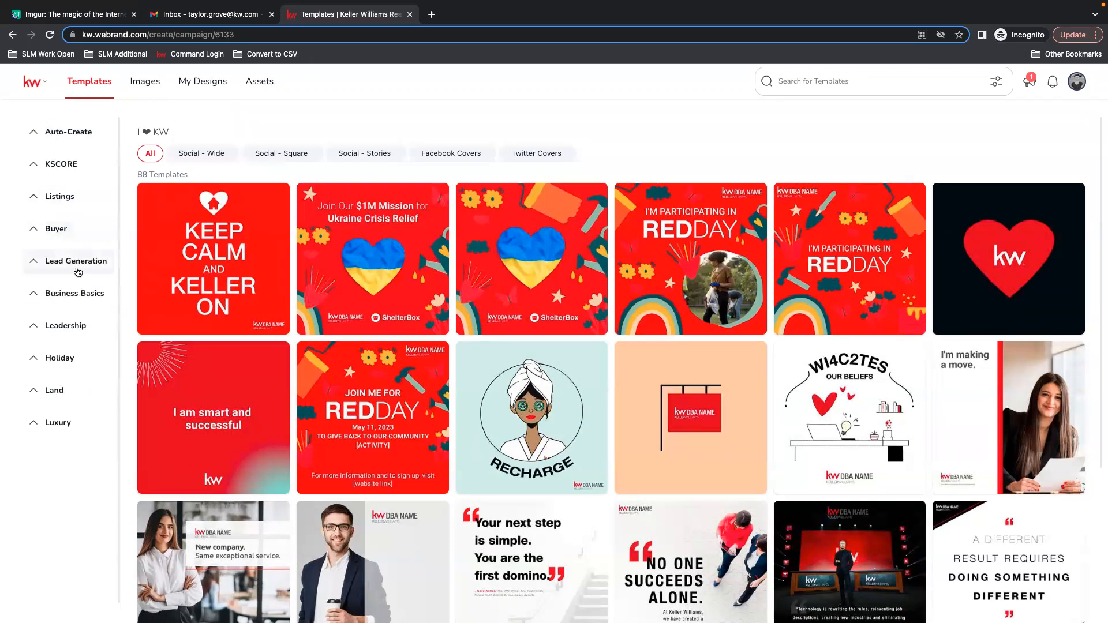
click(848, 79)
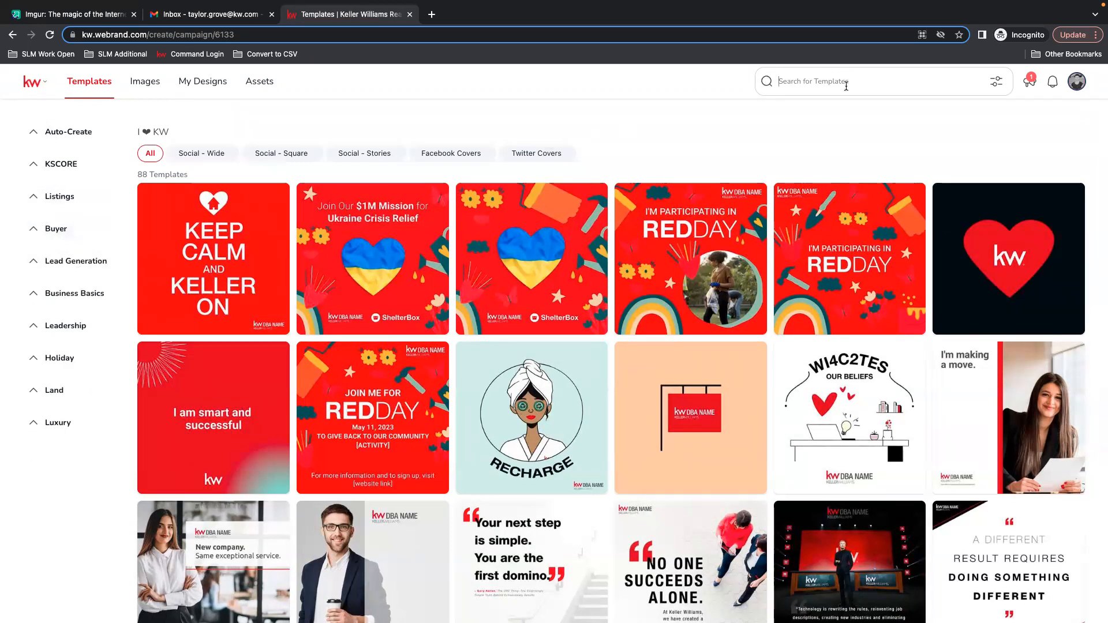
Open Business Basics > Email Signatures, start a design from the 01_KW_Eml_Sig template, and skip the pages tip.
click(59, 294)
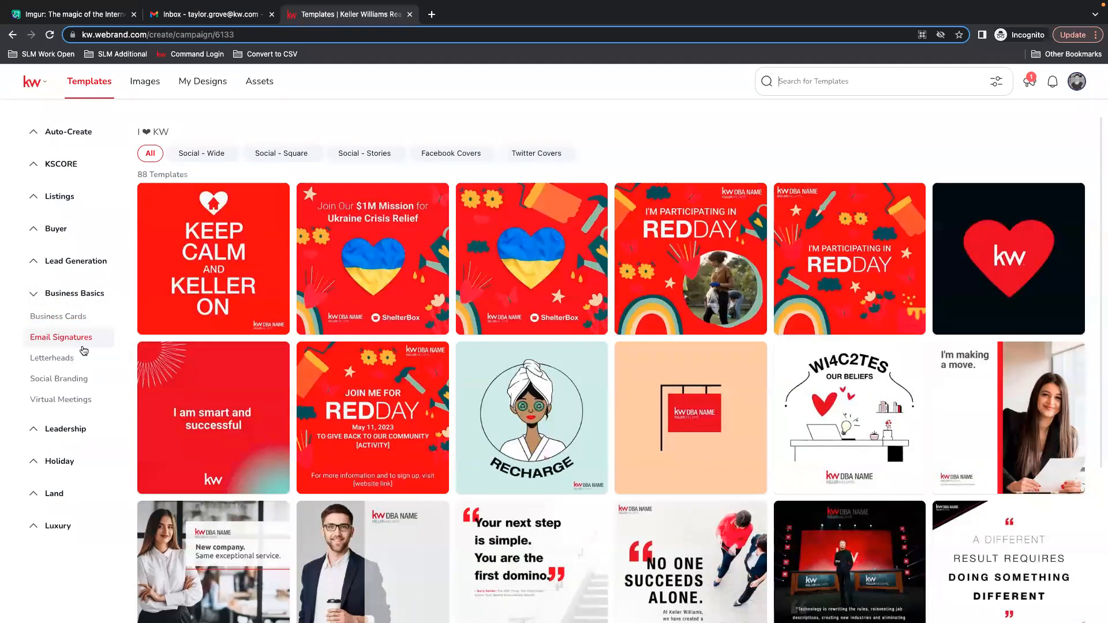
click(33, 340)
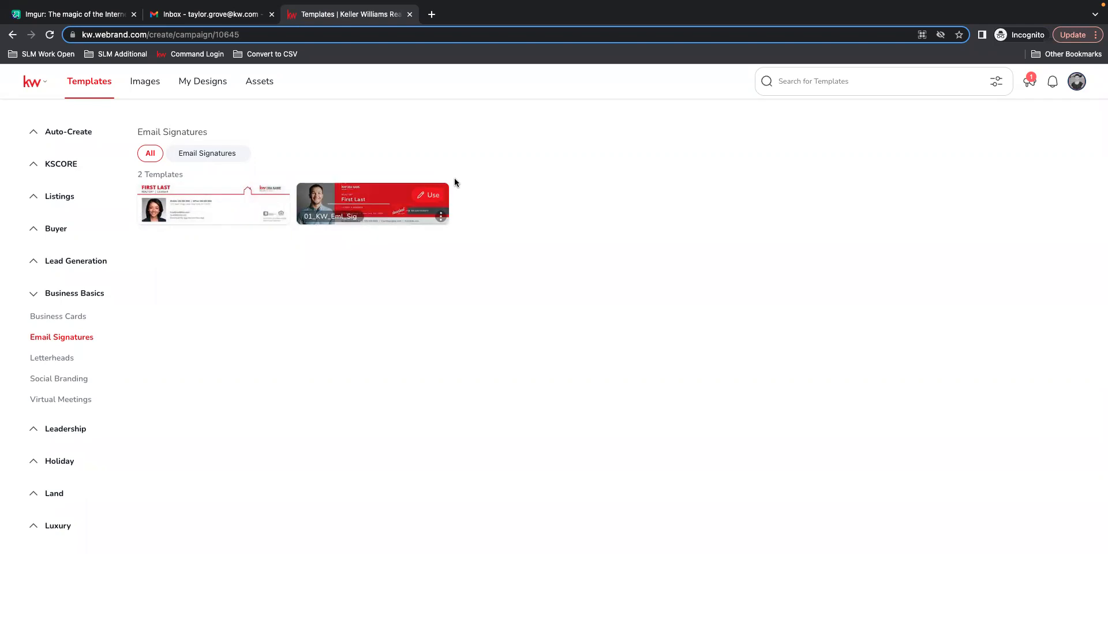
click(432, 196)
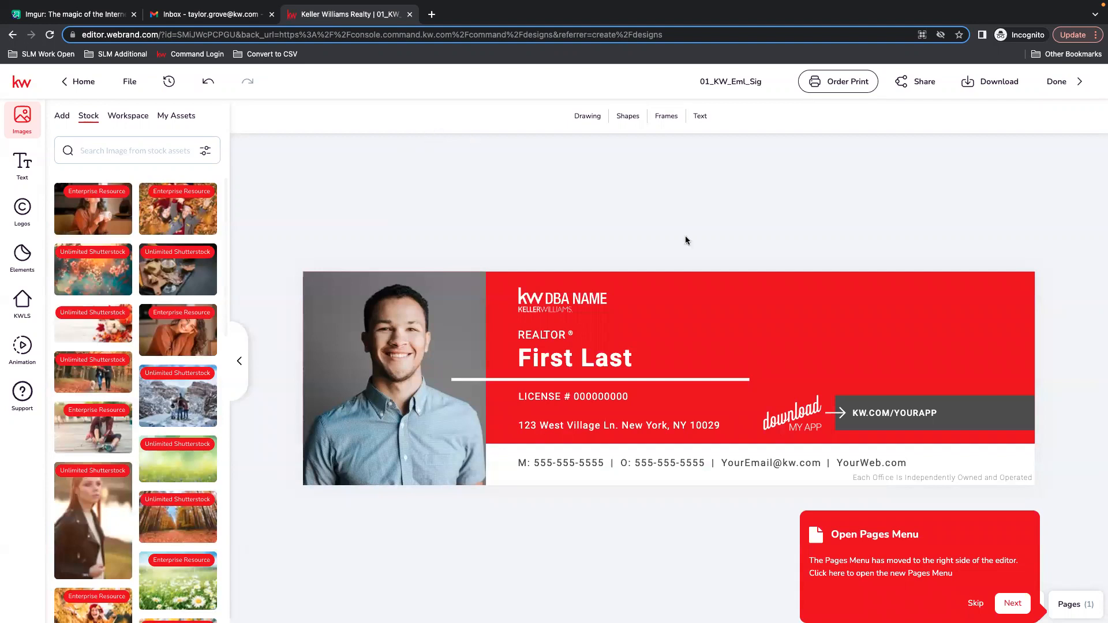
click(975, 594)
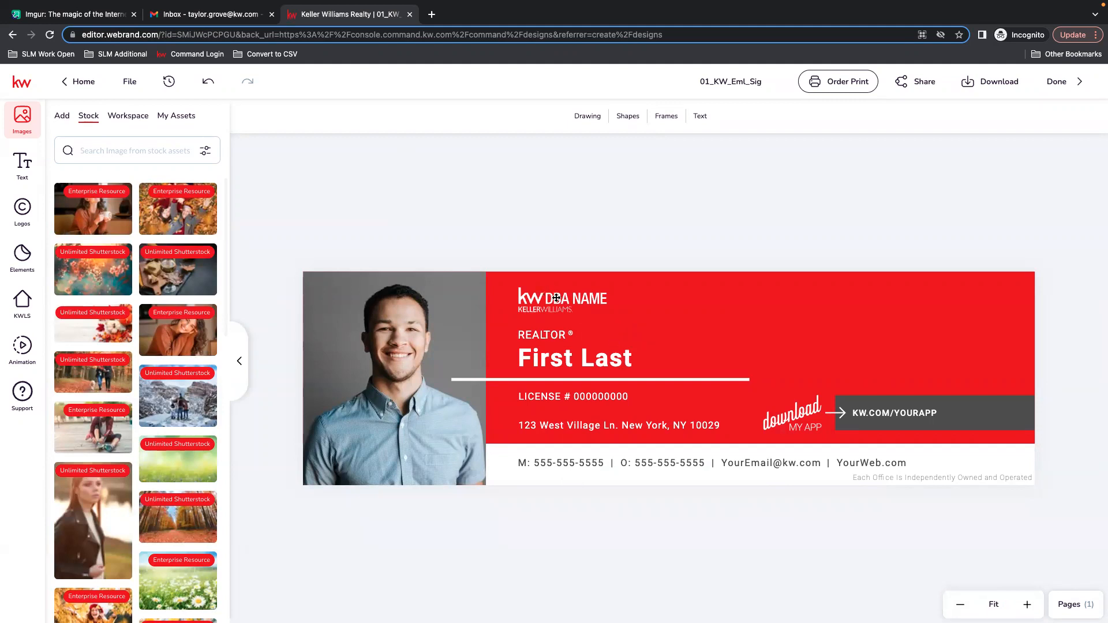
Try adding the circular agent photo from My Assets to the signature, move it, then remove it.
click(386, 326)
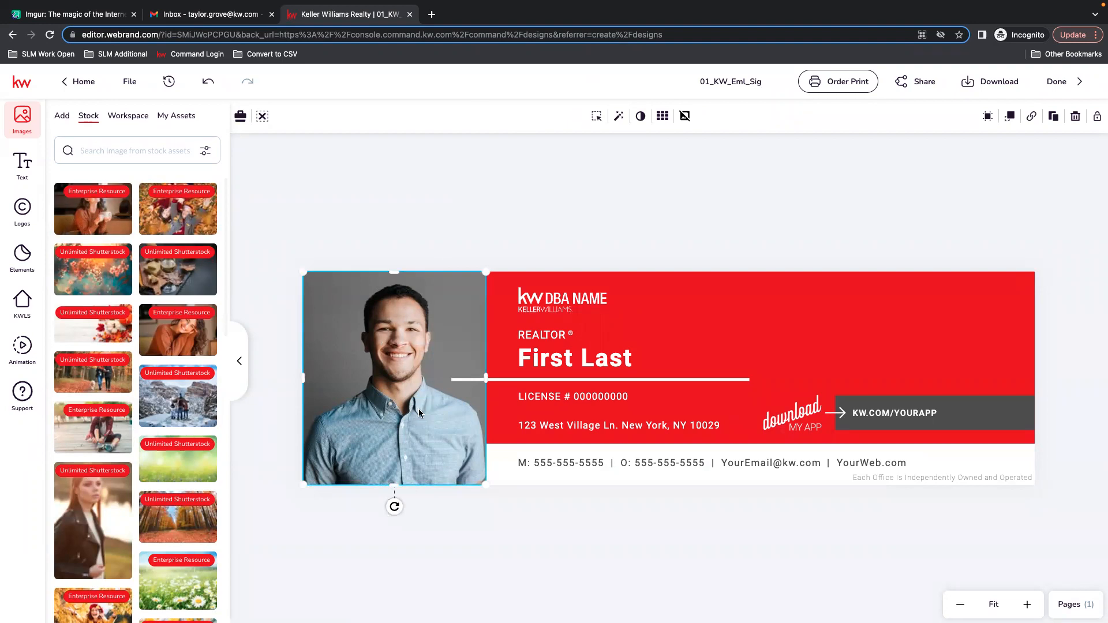
click(62, 117)
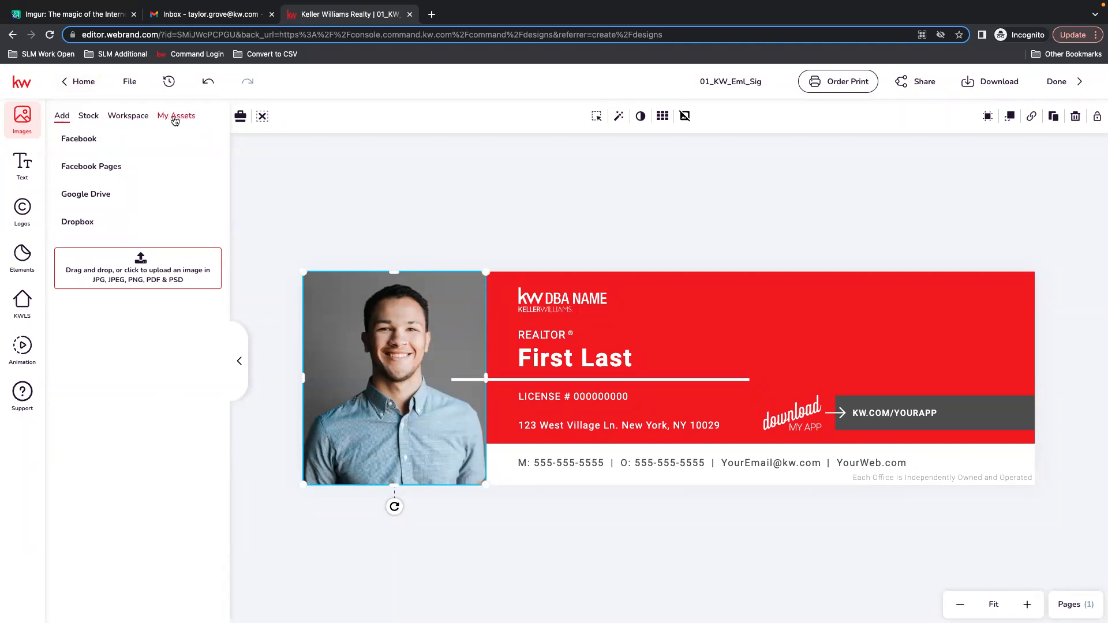
click(176, 118)
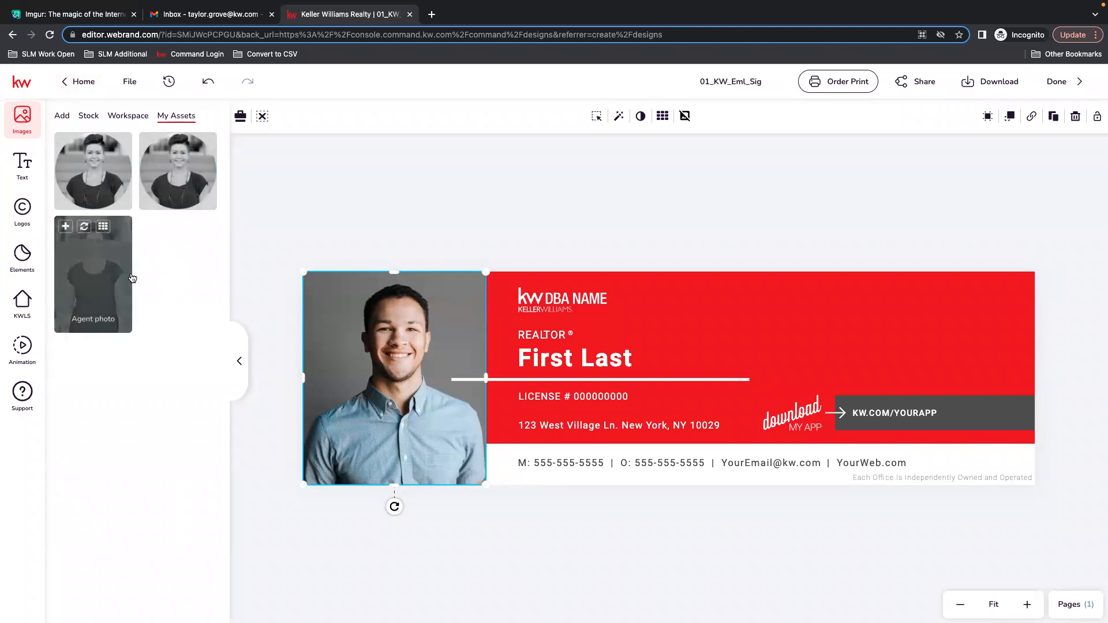
mouse_move(173, 184)
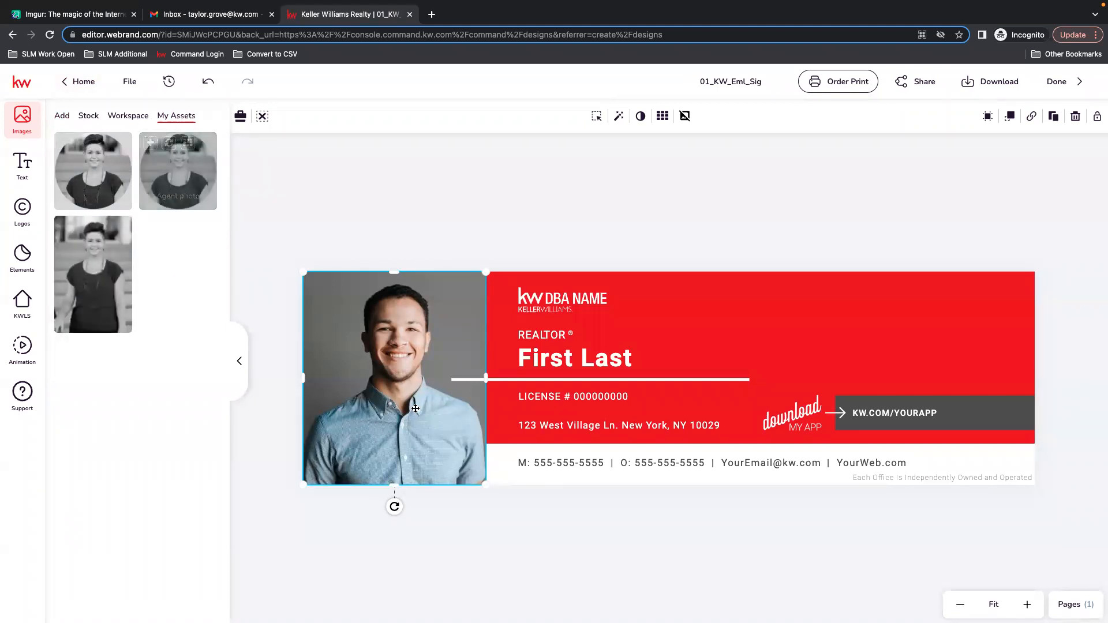
click(151, 144)
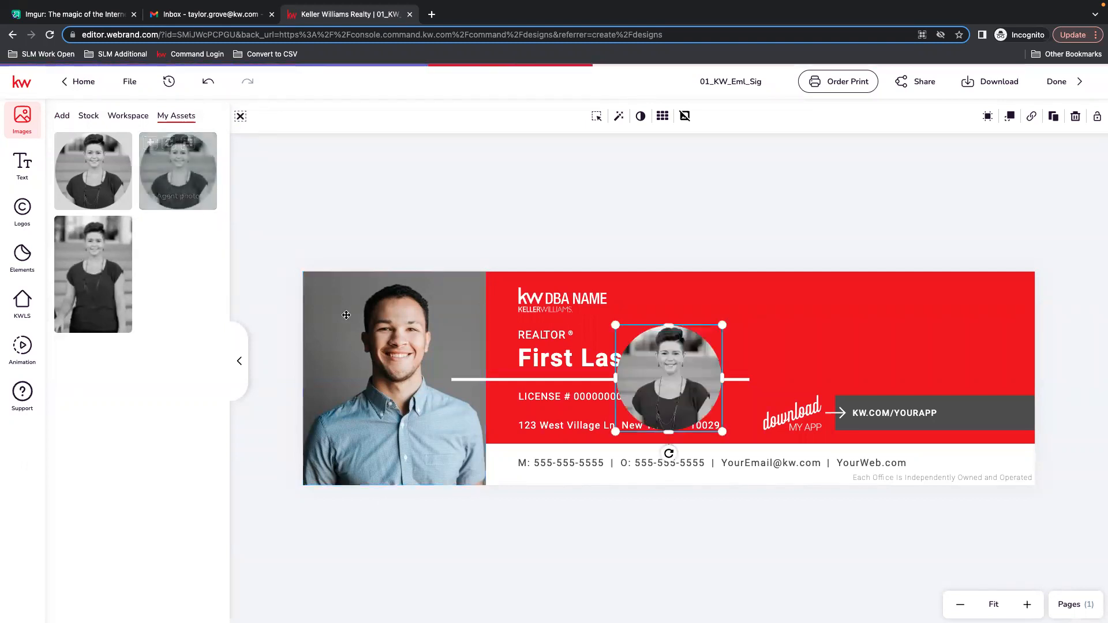
drag(677, 336, 630, 307)
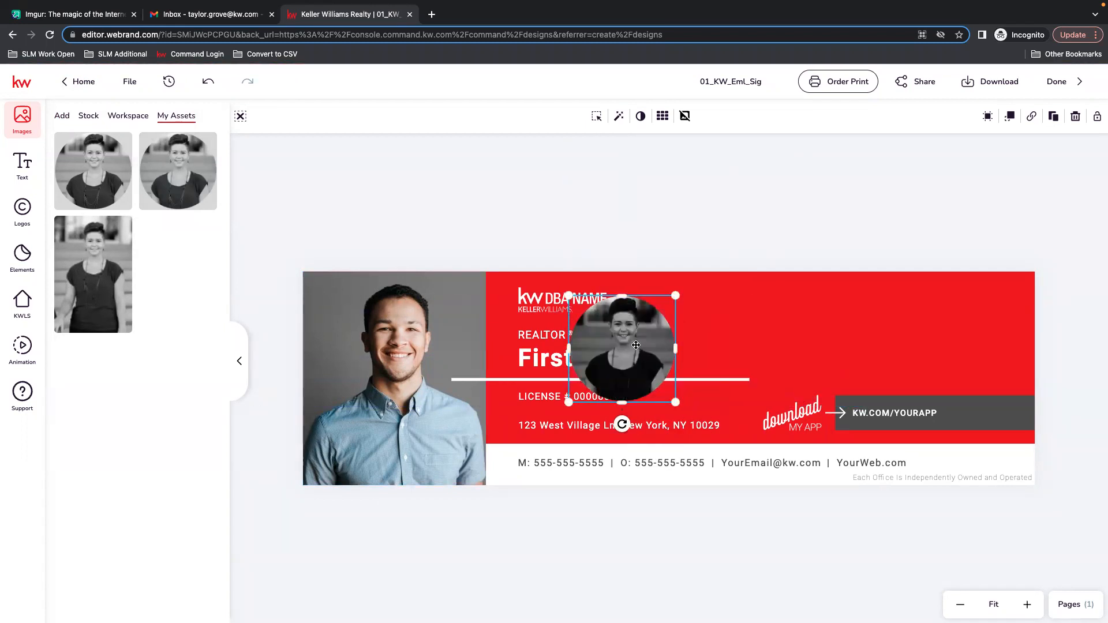
click(1076, 117)
Replace the template's headshot with the circular agent photo from My Assets.
click(398, 382)
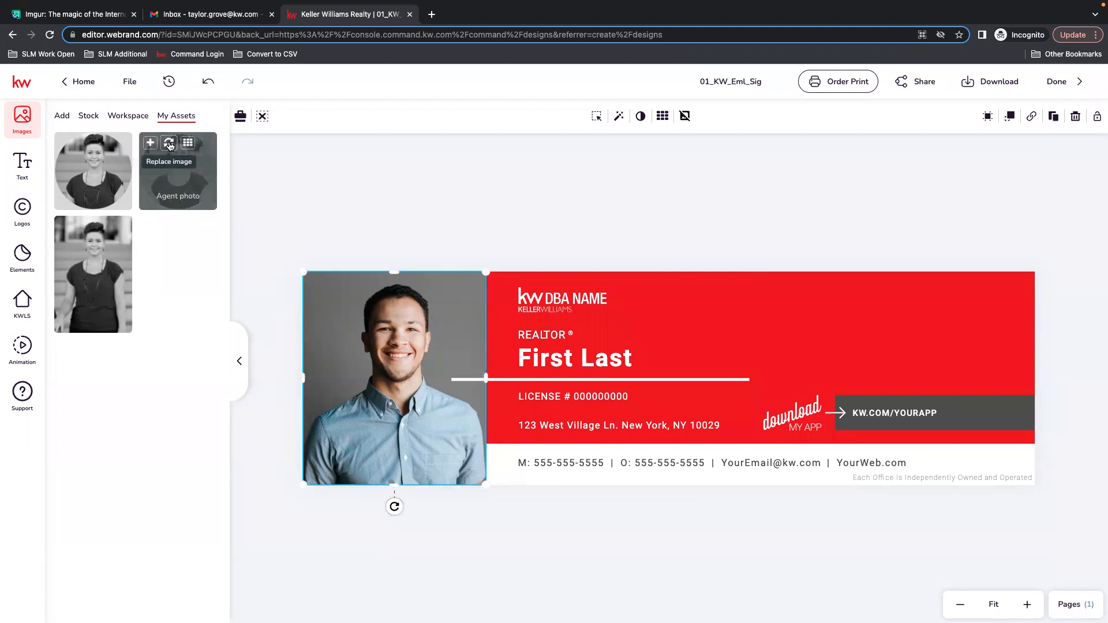
click(169, 145)
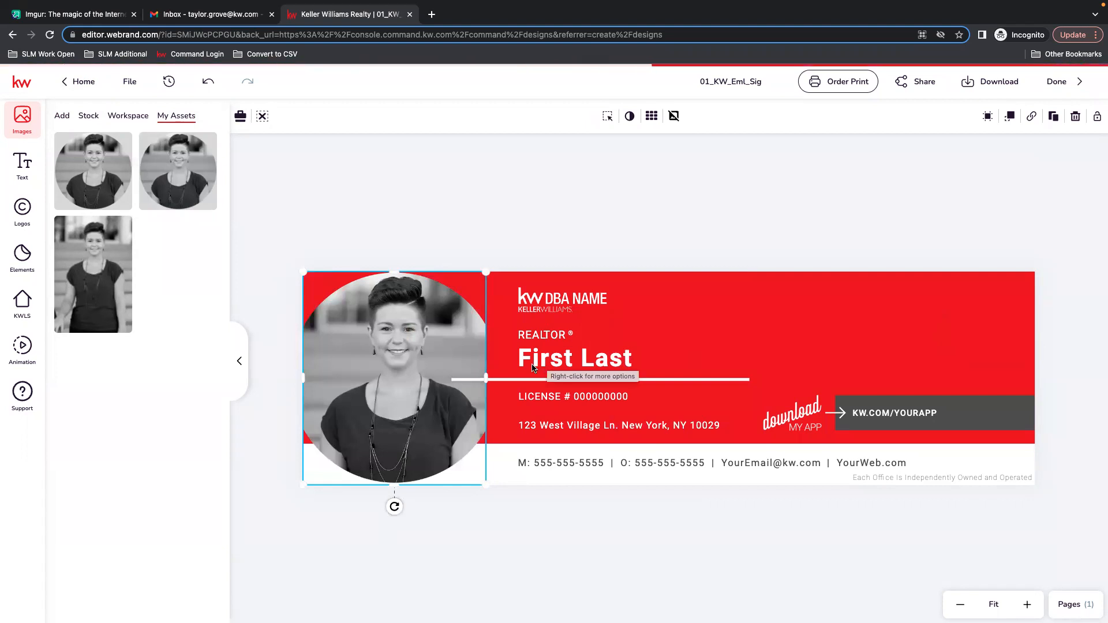
click(548, 224)
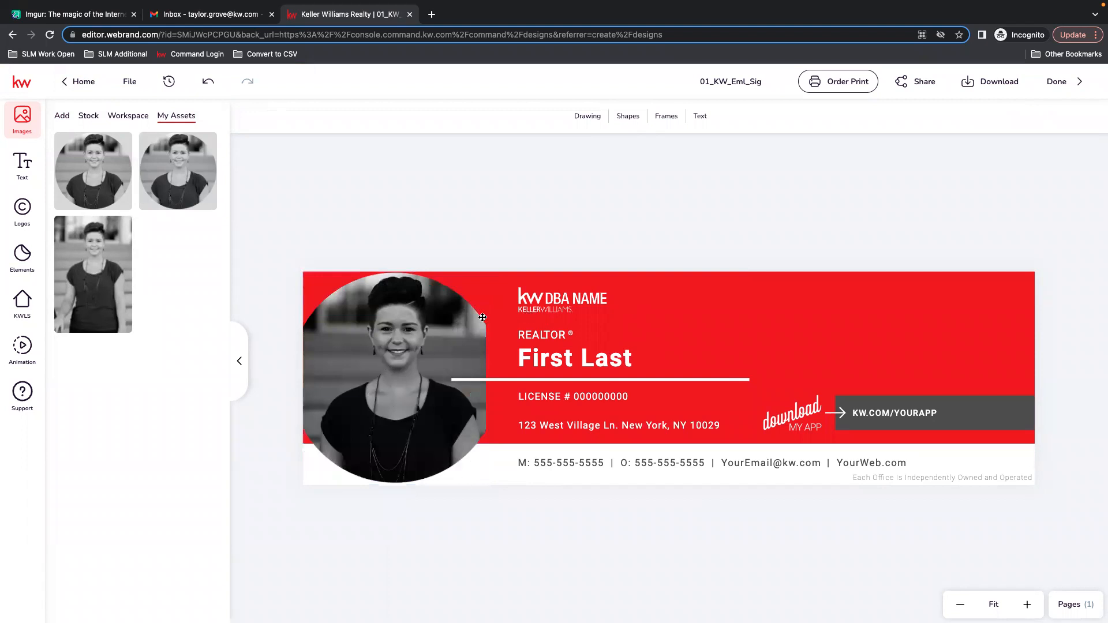
Replace the headshot with the rectangular Agent photo from My Assets.
click(410, 358)
mouse_move(110, 246)
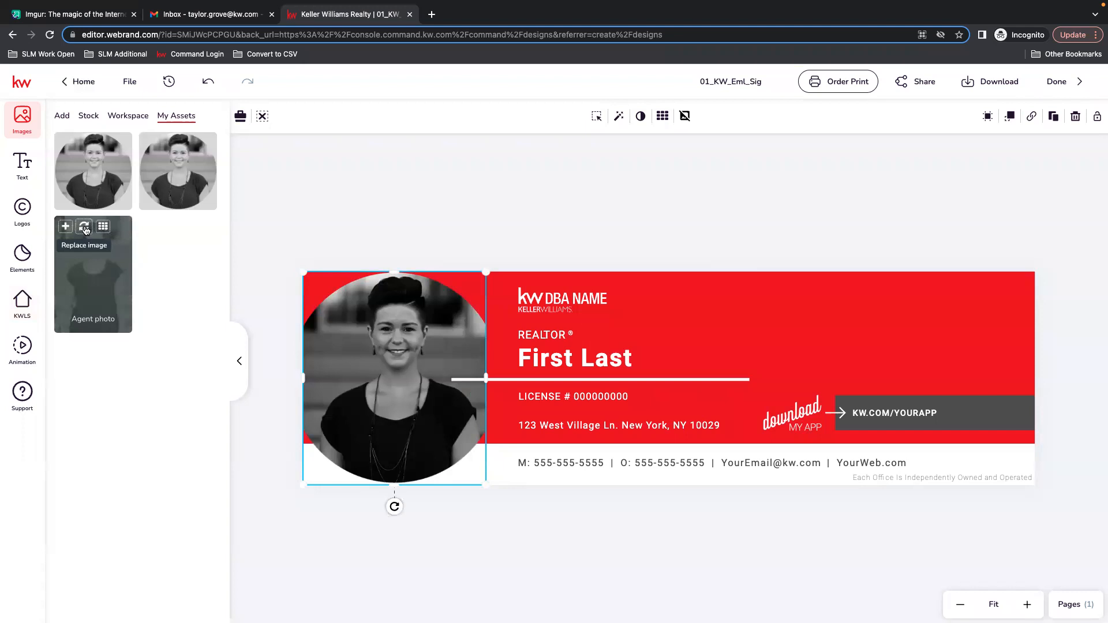
click(85, 230)
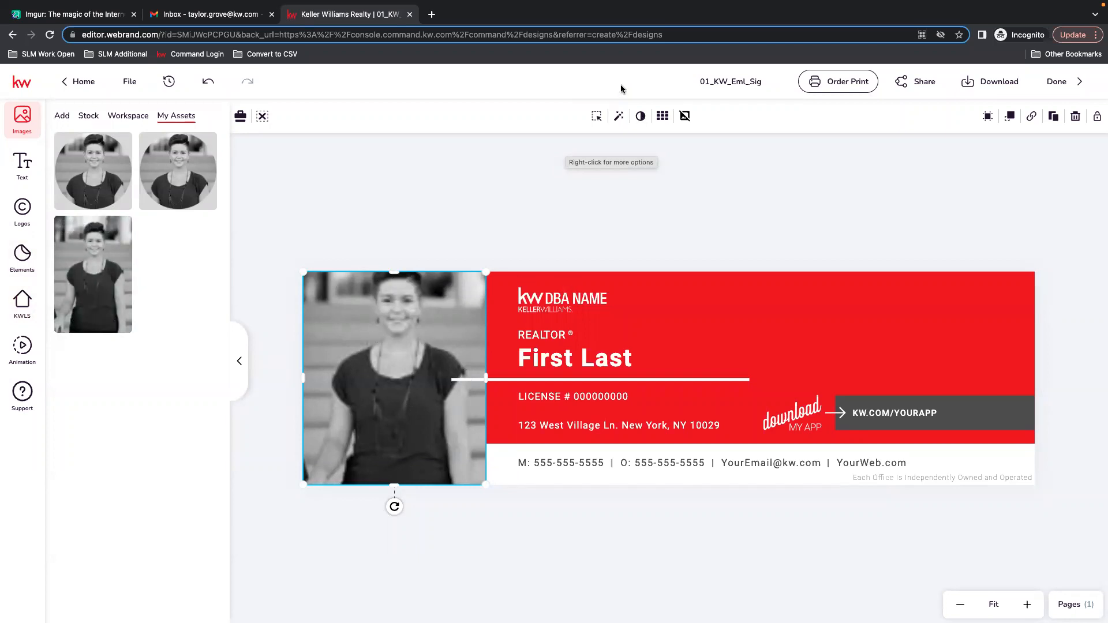
Reposition the agent photo slightly lower within its frame and confirm.
click(596, 118)
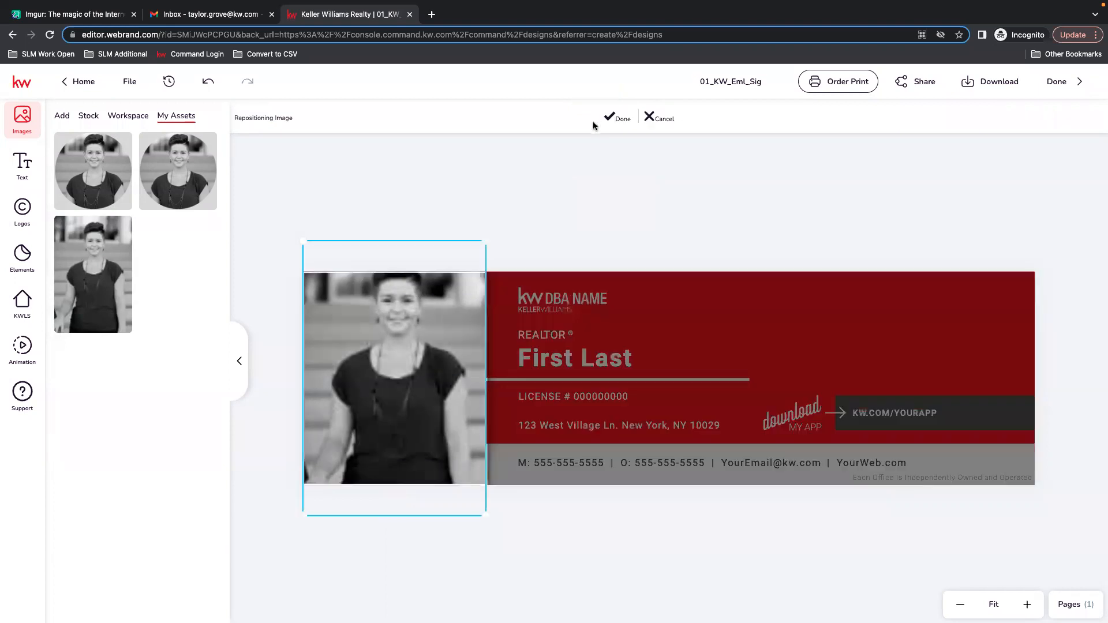
drag(417, 292, 417, 313)
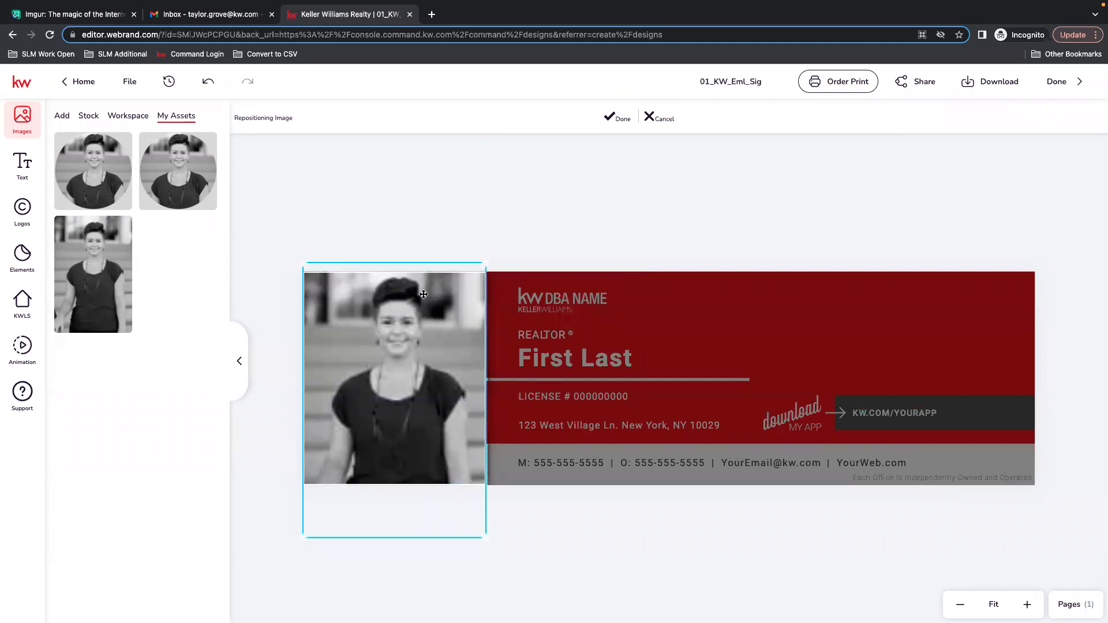
click(616, 119)
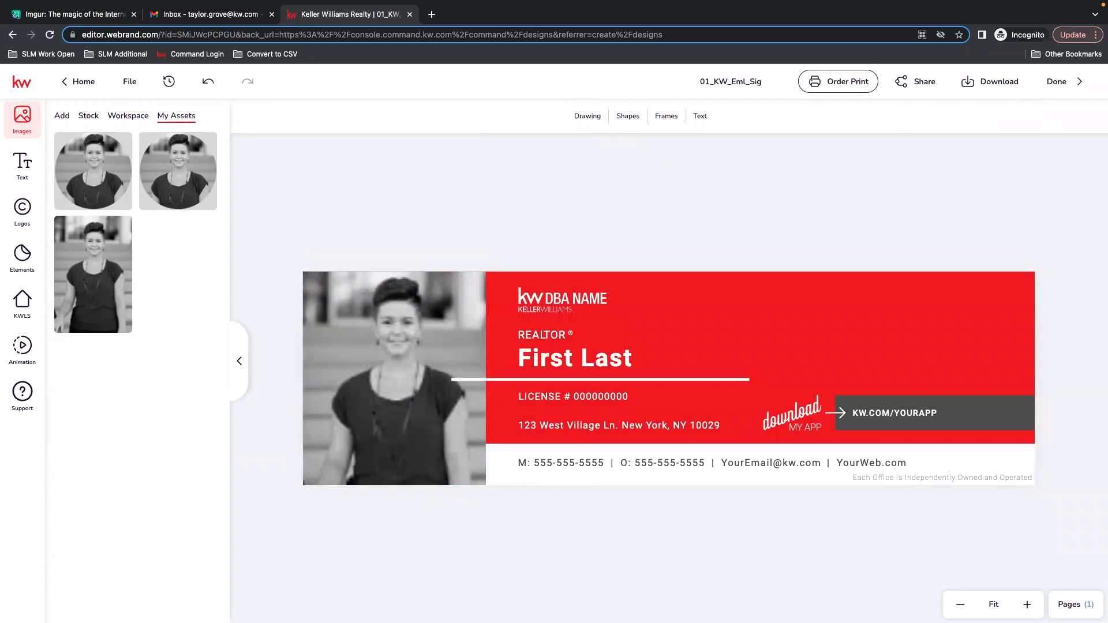
Replace the headshot again with the circular agent photo from My Assets.
click(420, 350)
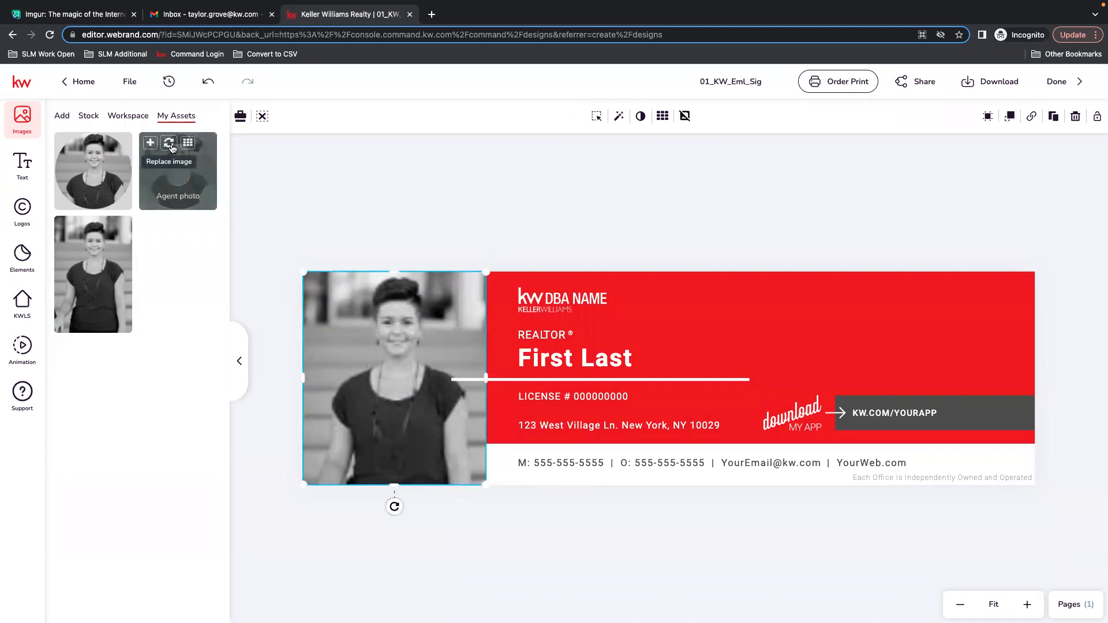
click(171, 148)
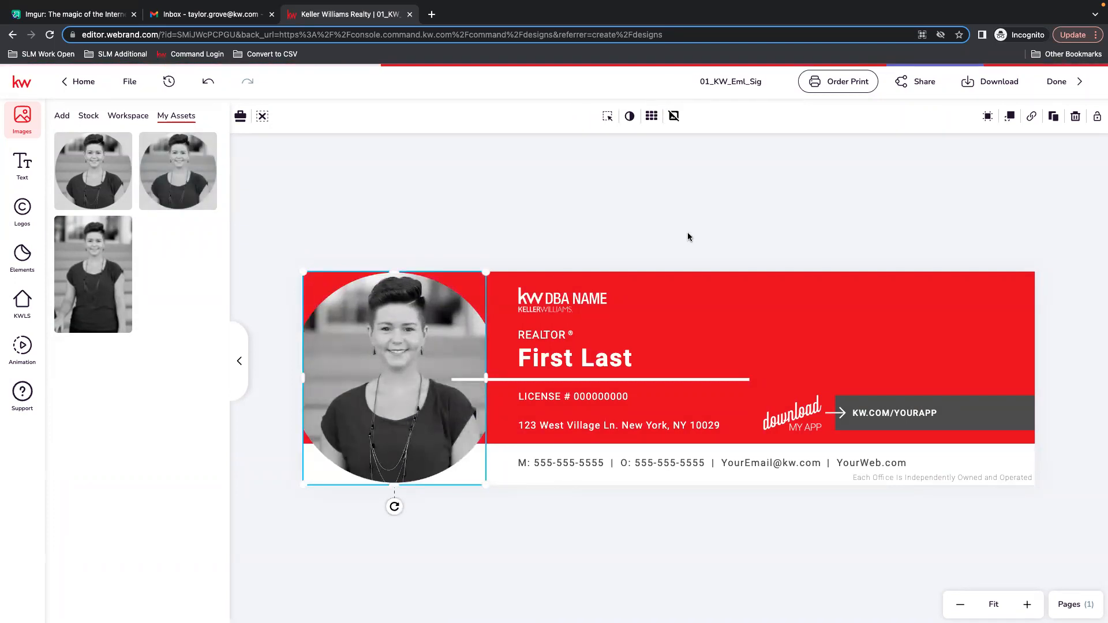
click(658, 209)
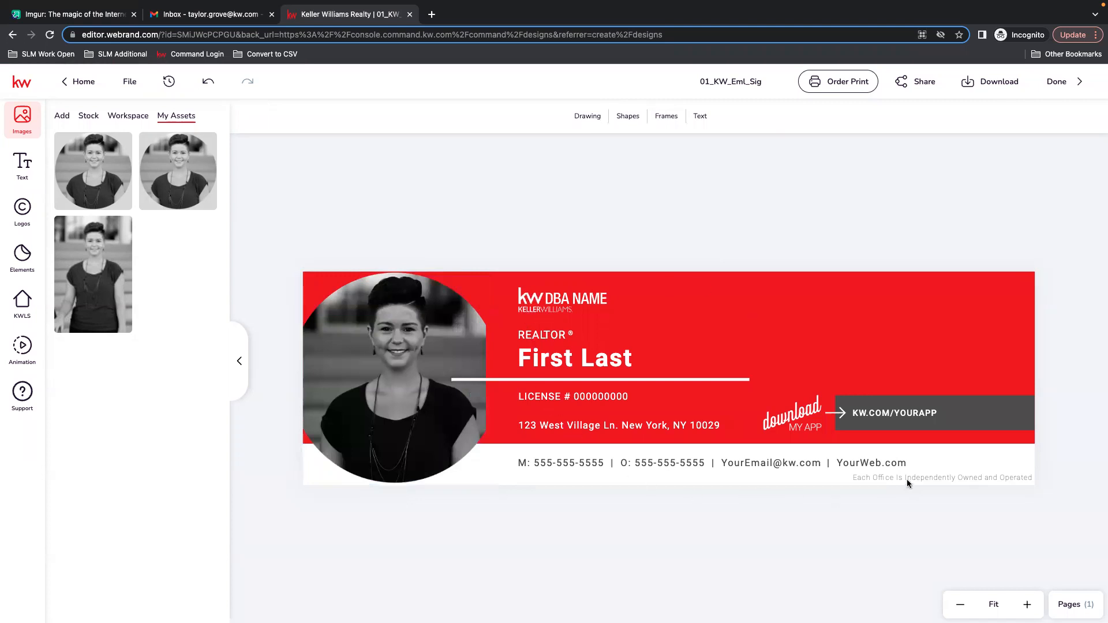
Replace the template's KW DBA NAME logo with the Premier Partners logo from My Assets and nudge it slightly up.
click(533, 312)
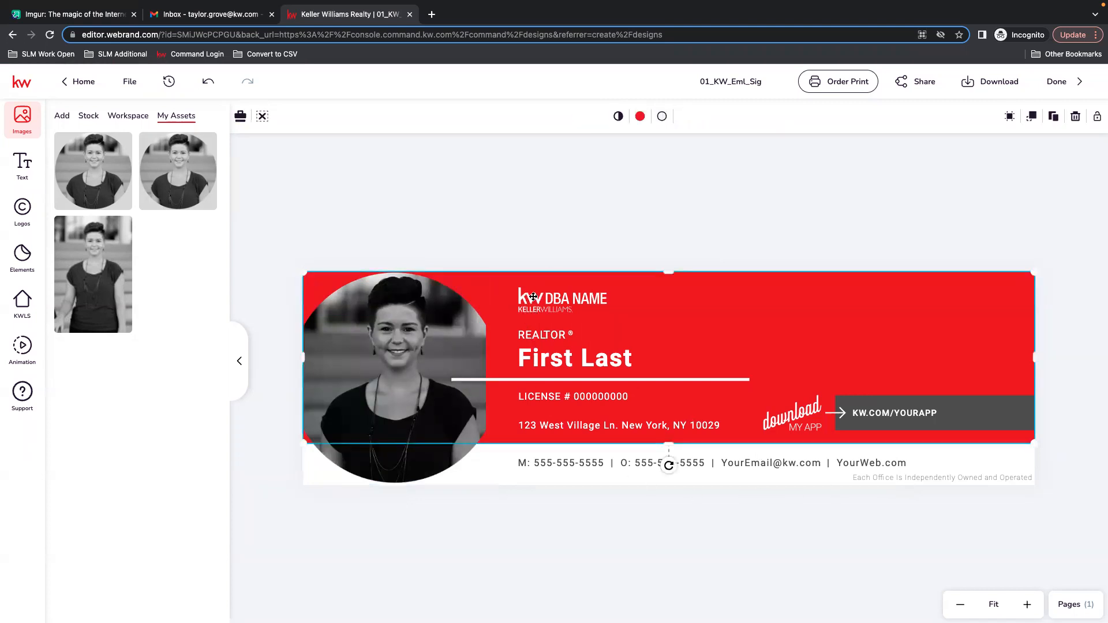
click(533, 296)
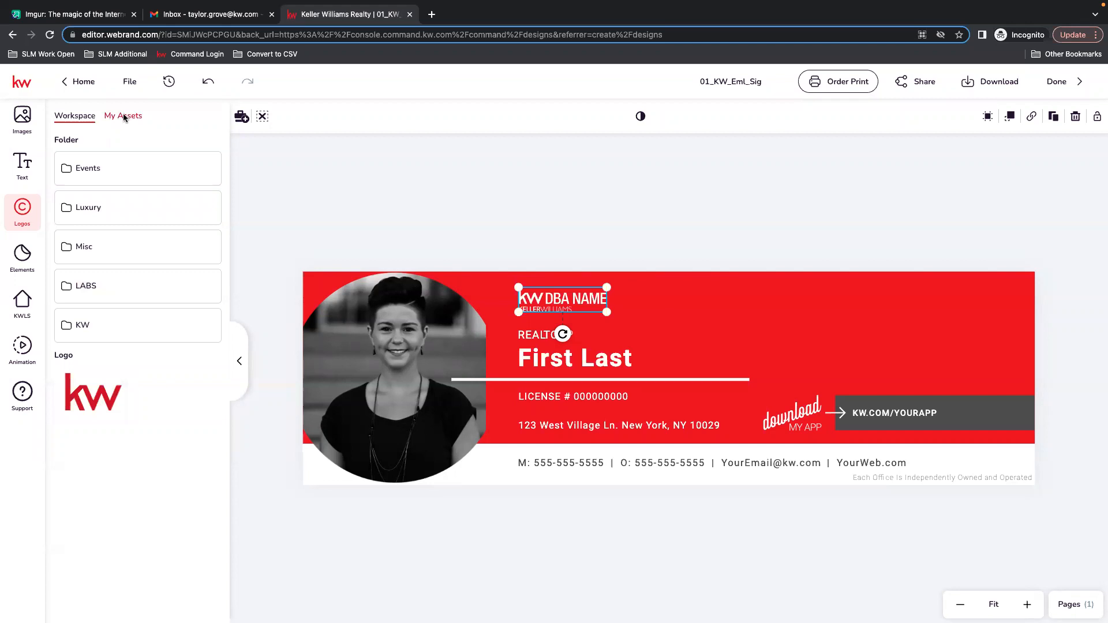
click(22, 117)
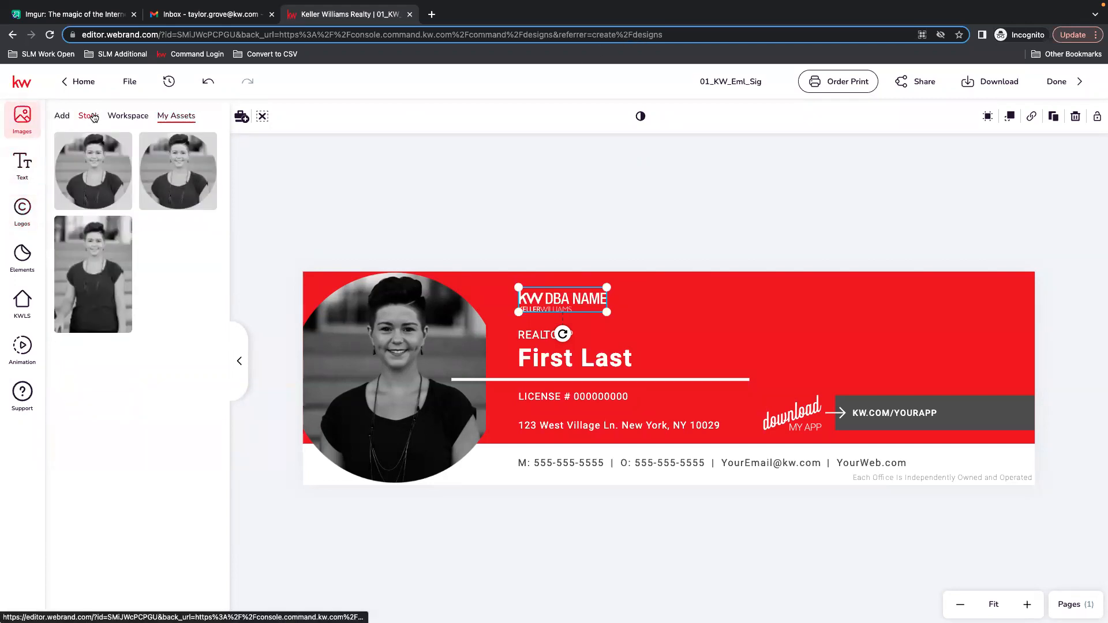
click(62, 115)
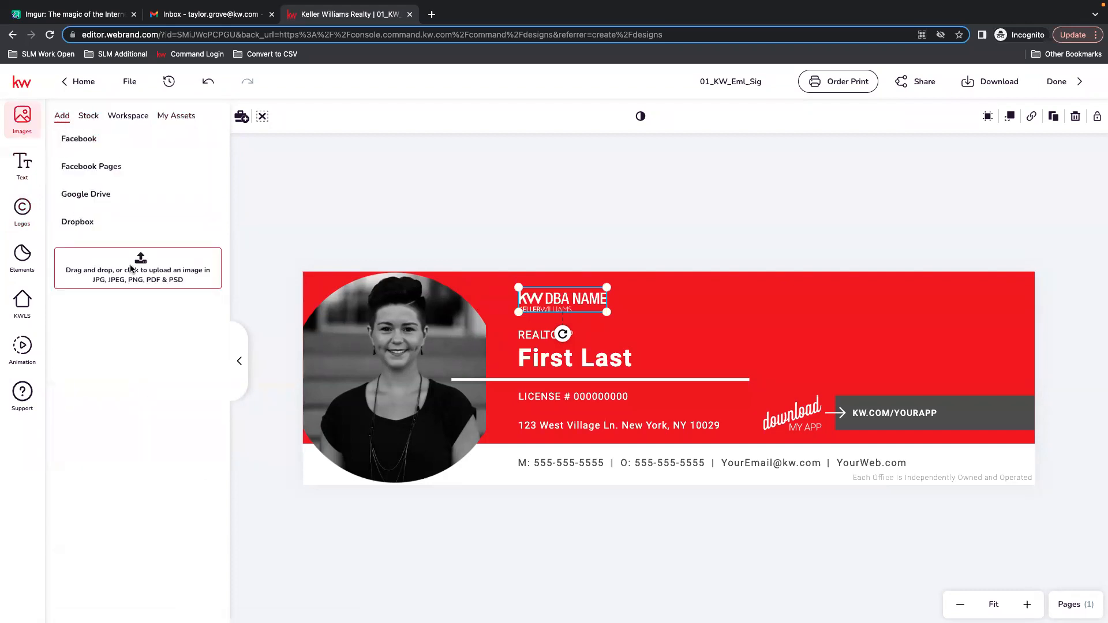
click(38, 221)
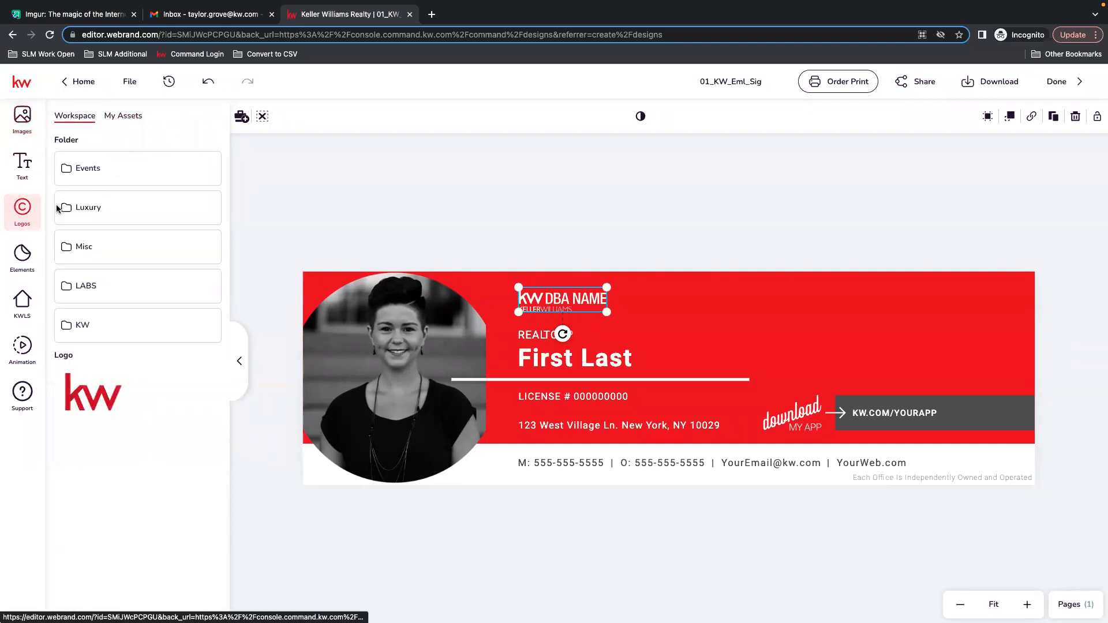
click(122, 117)
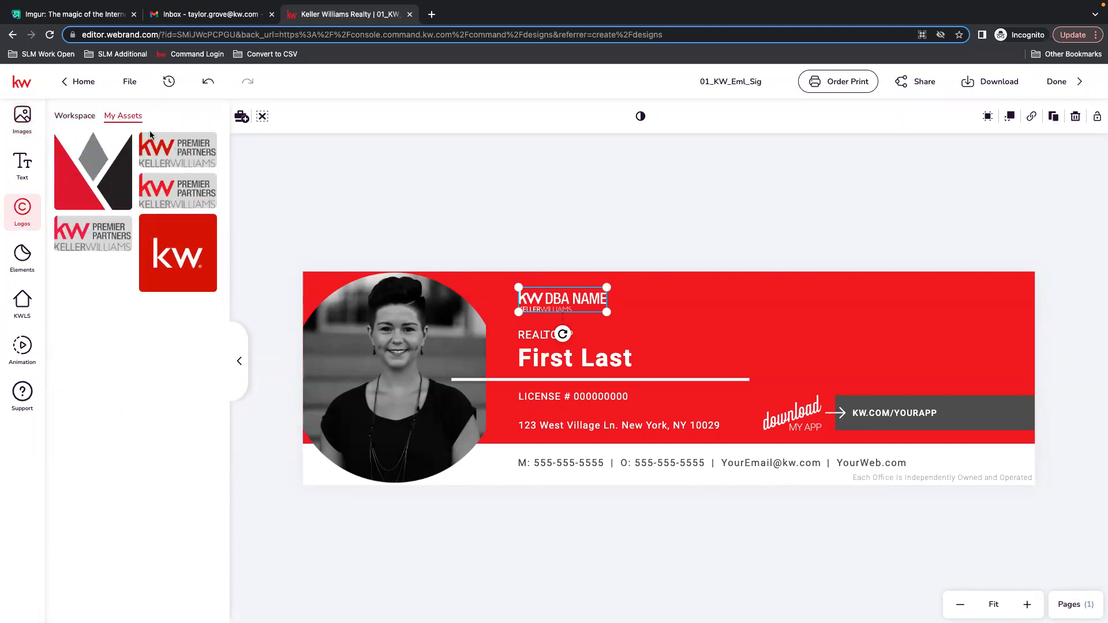
mouse_move(190, 191)
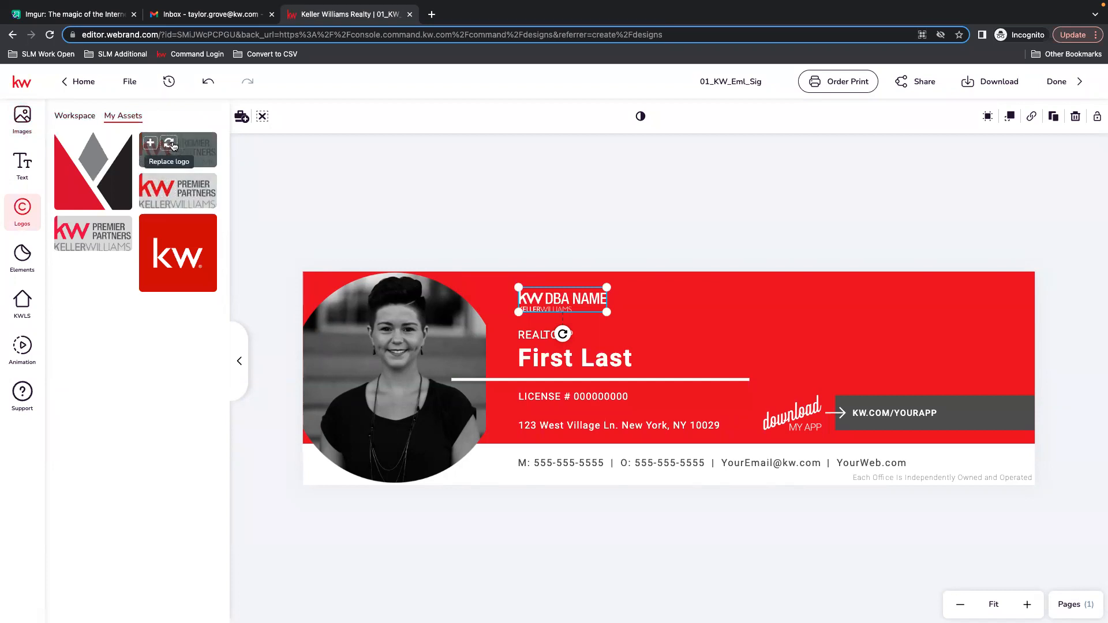
click(173, 146)
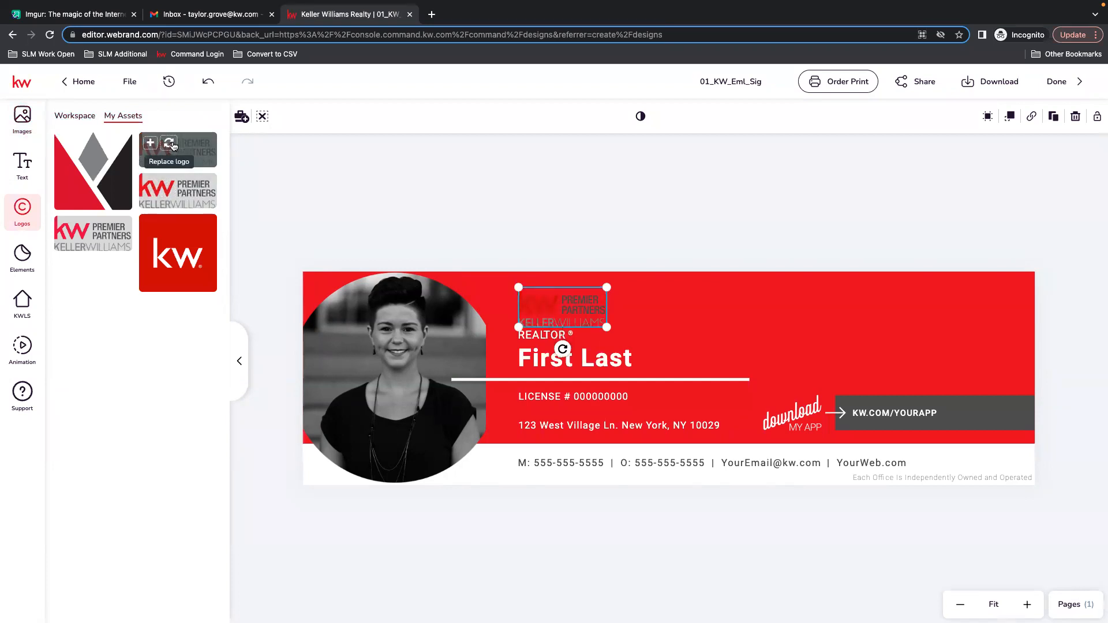
drag(567, 303, 566, 298)
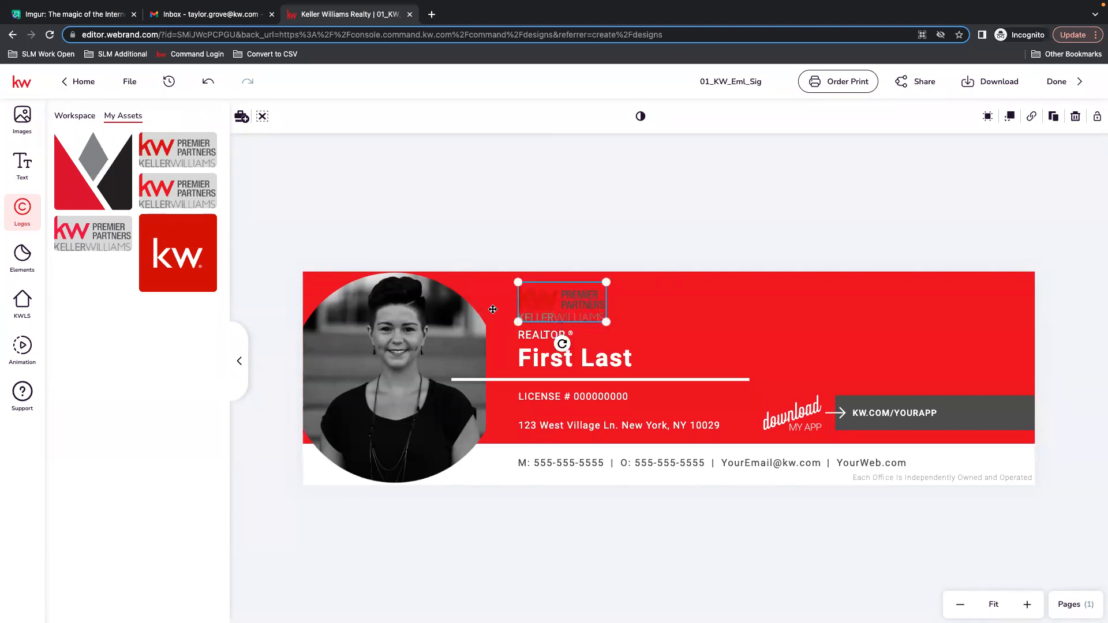
click(577, 239)
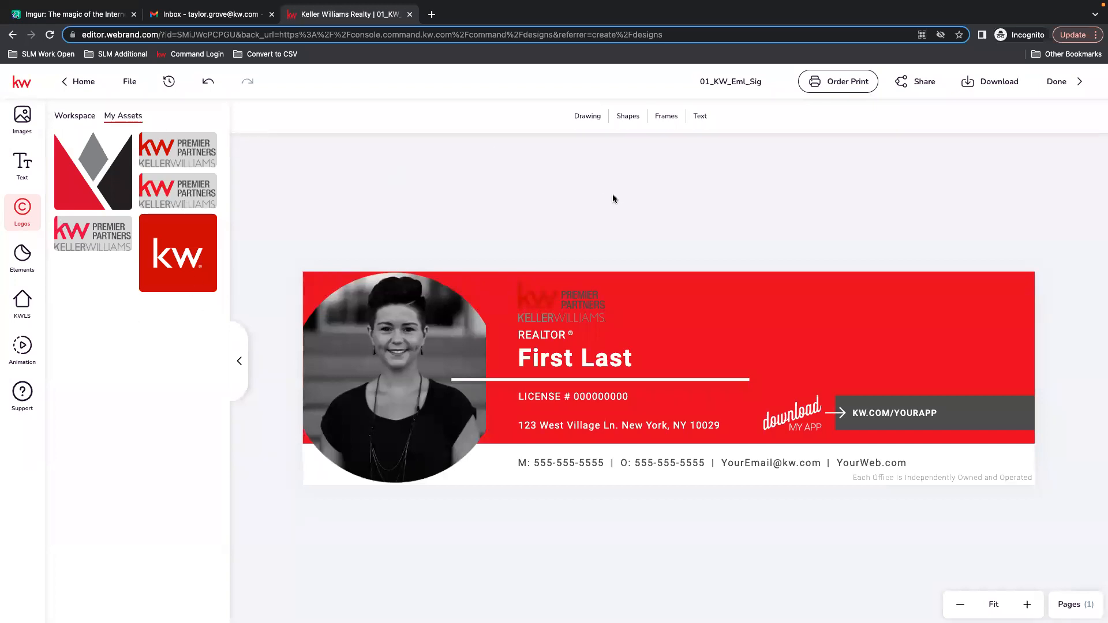
Add a rectangle shape and place it over the logo area.
click(630, 118)
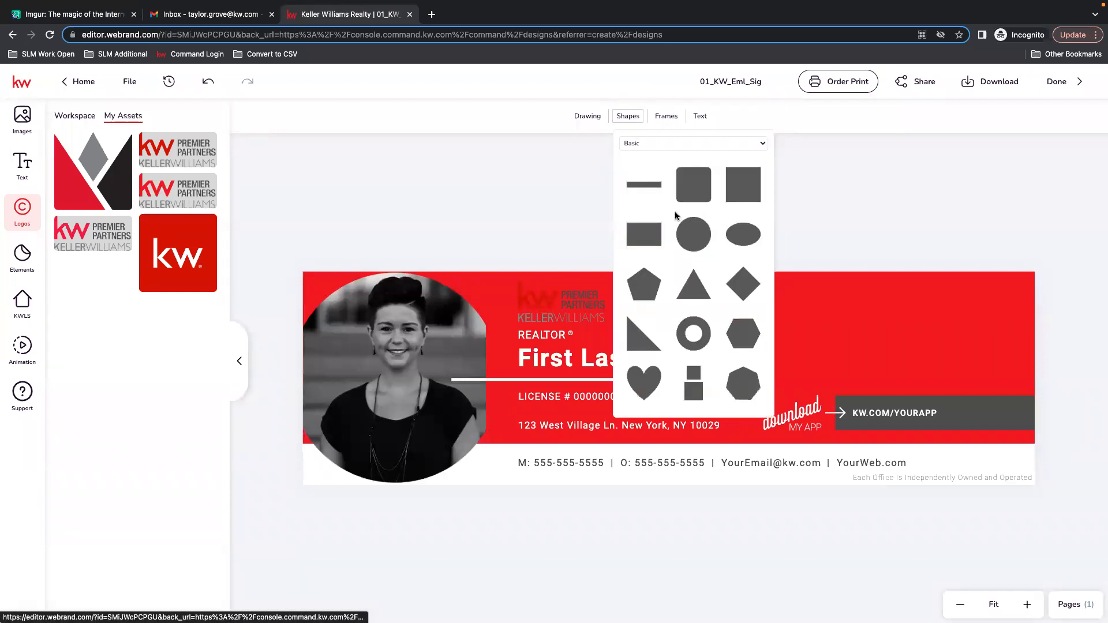
click(643, 236)
drag(670, 379, 561, 326)
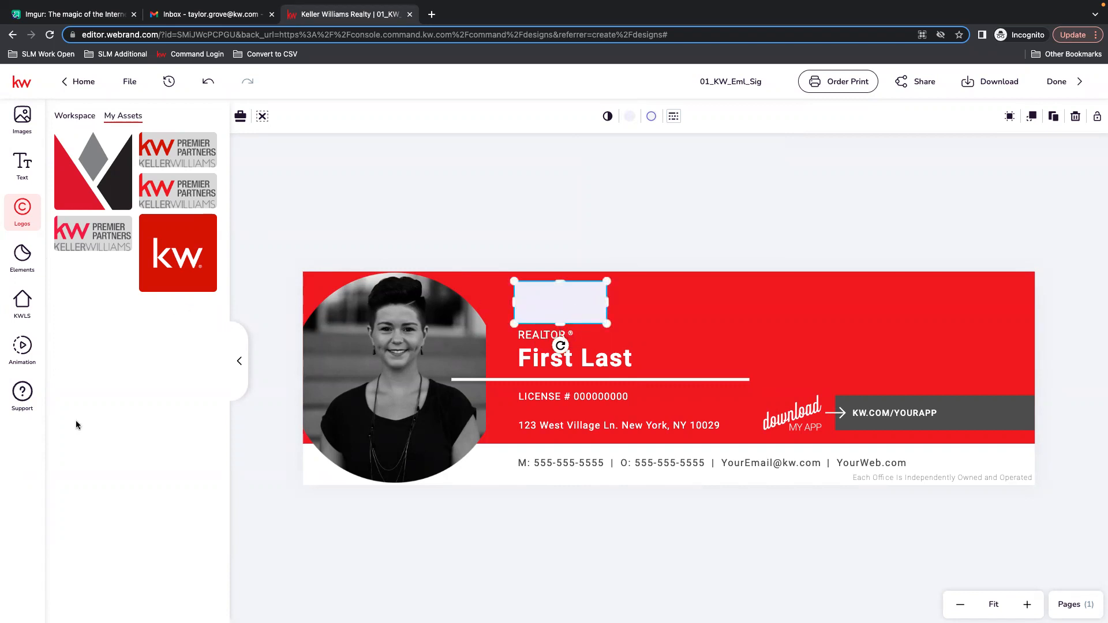
Set the rectangle's fill to white from the Workspace - Main Palette library colors.
click(631, 117)
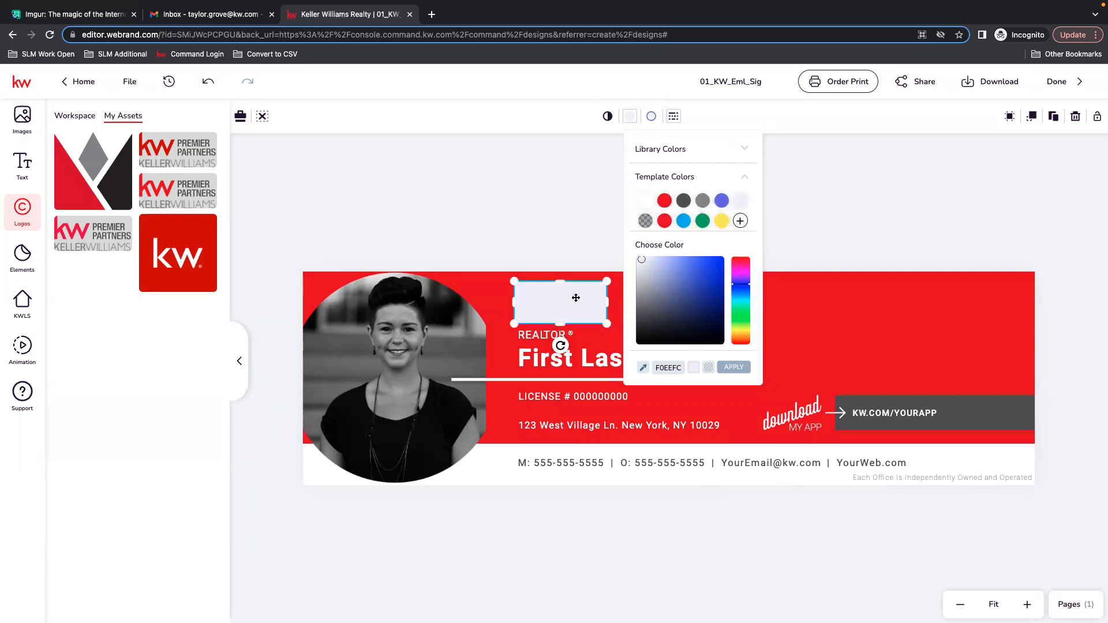
click(743, 149)
click(731, 168)
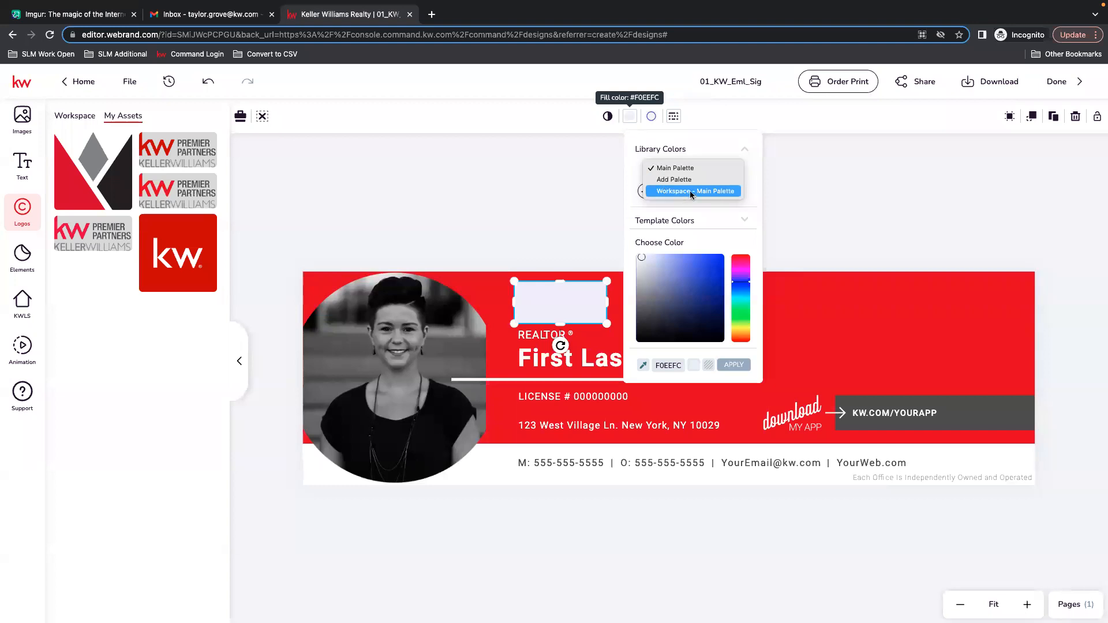
click(709, 193)
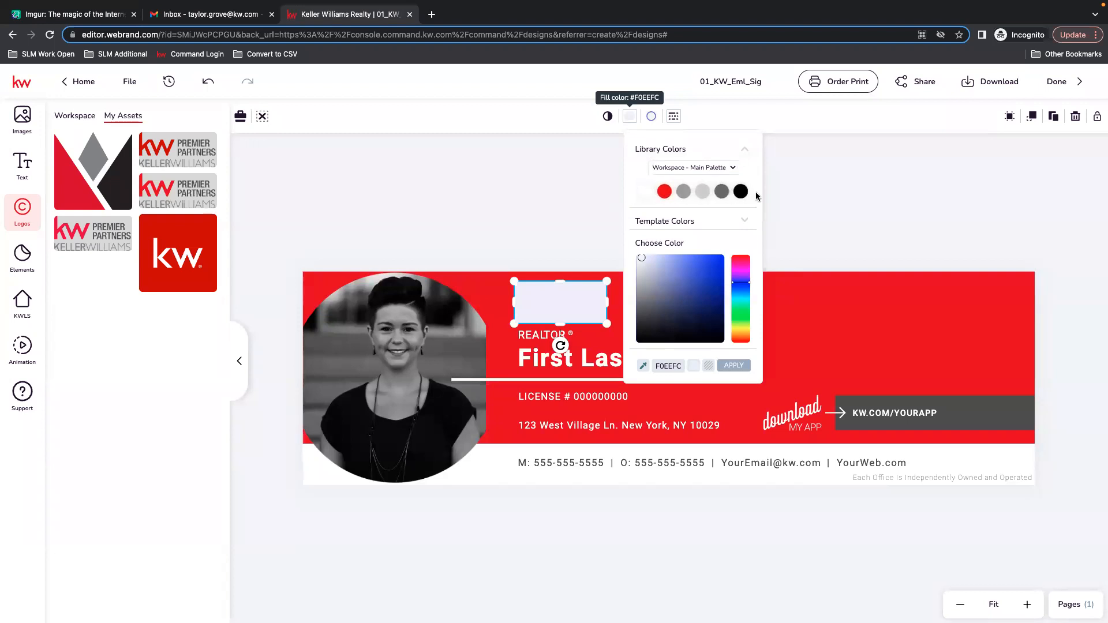
click(729, 166)
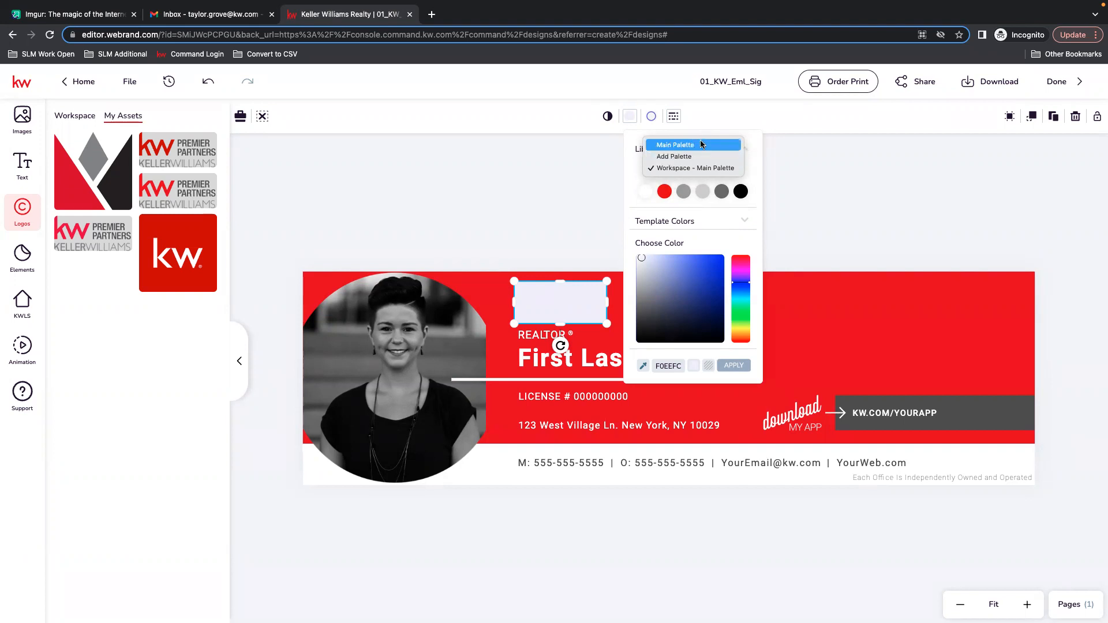
click(648, 197)
click(647, 193)
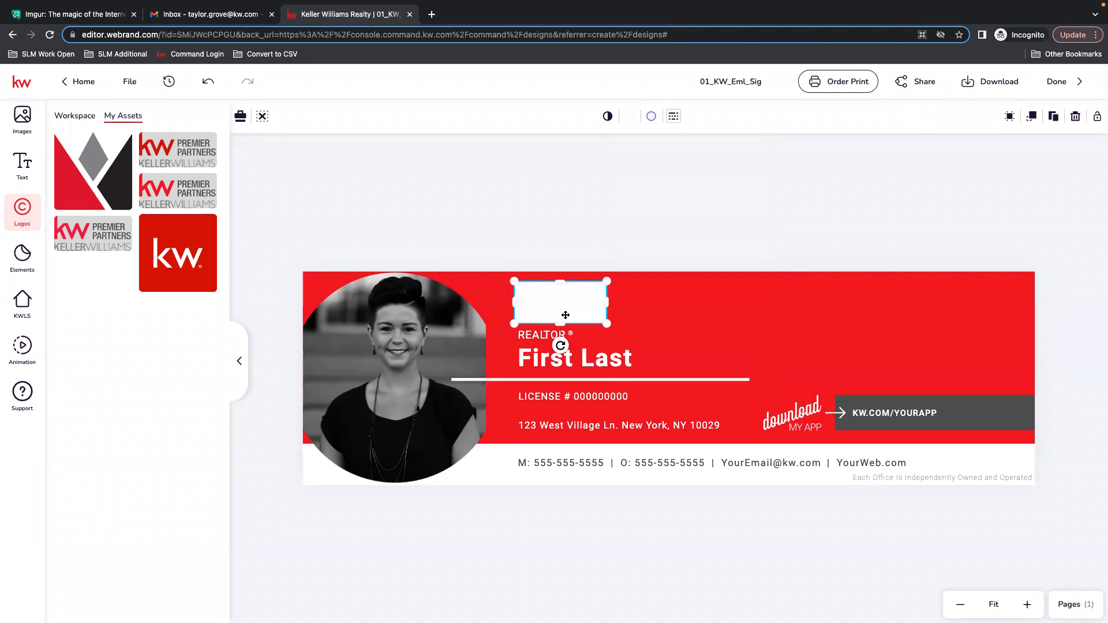
Set the rectangle's stroke color to transparent.
click(652, 116)
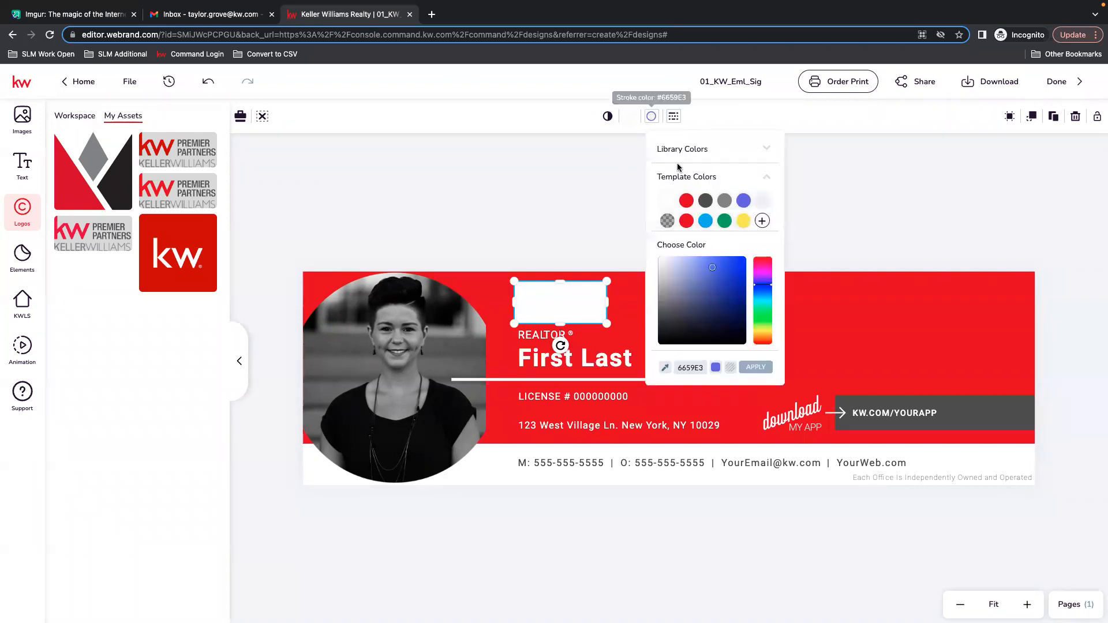
click(666, 202)
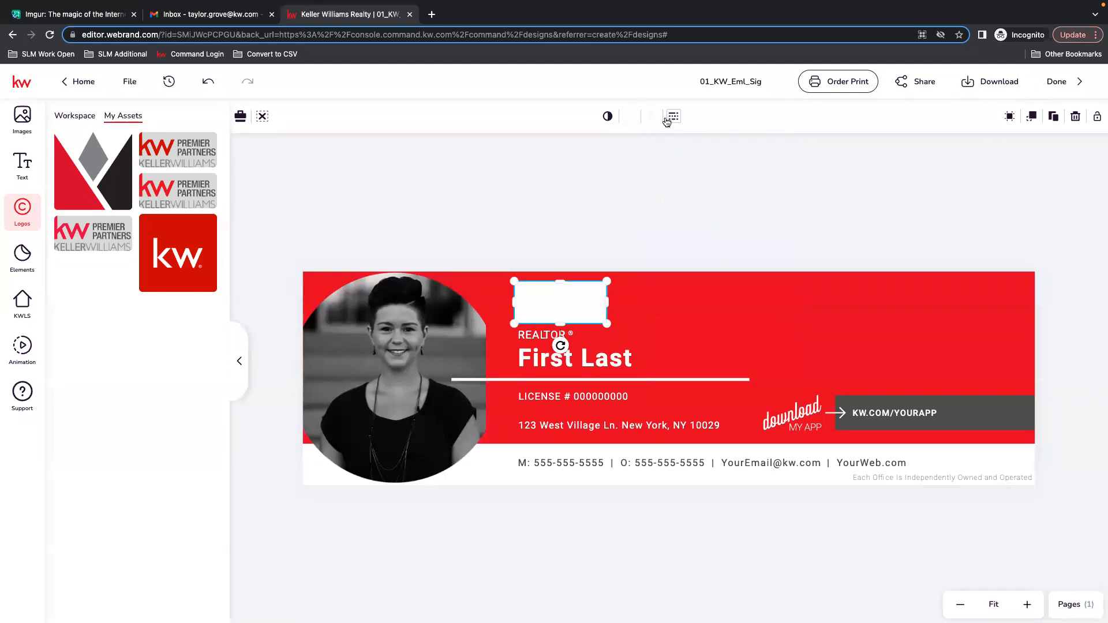
click(625, 233)
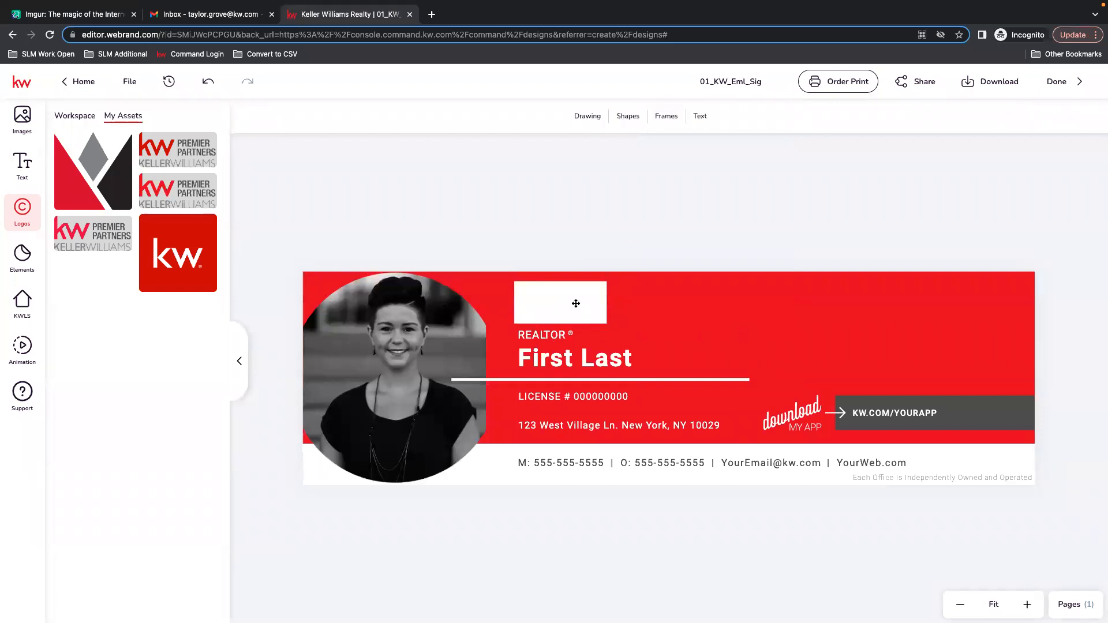
Send the white rectangle backward so the logo shows on top of it.
click(551, 312)
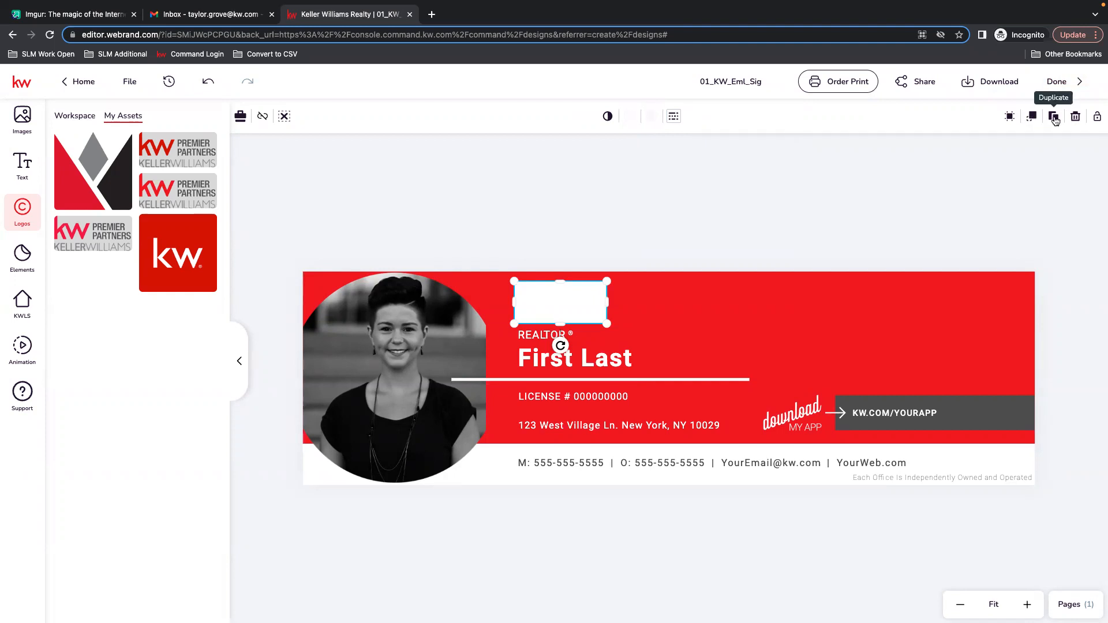
click(1031, 117)
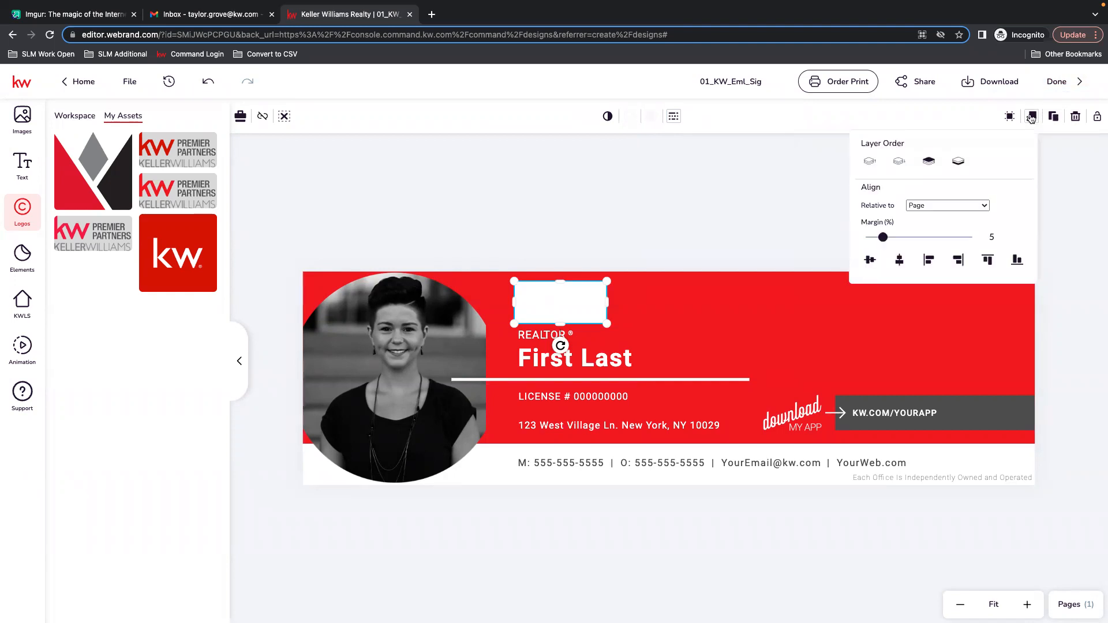
click(901, 163)
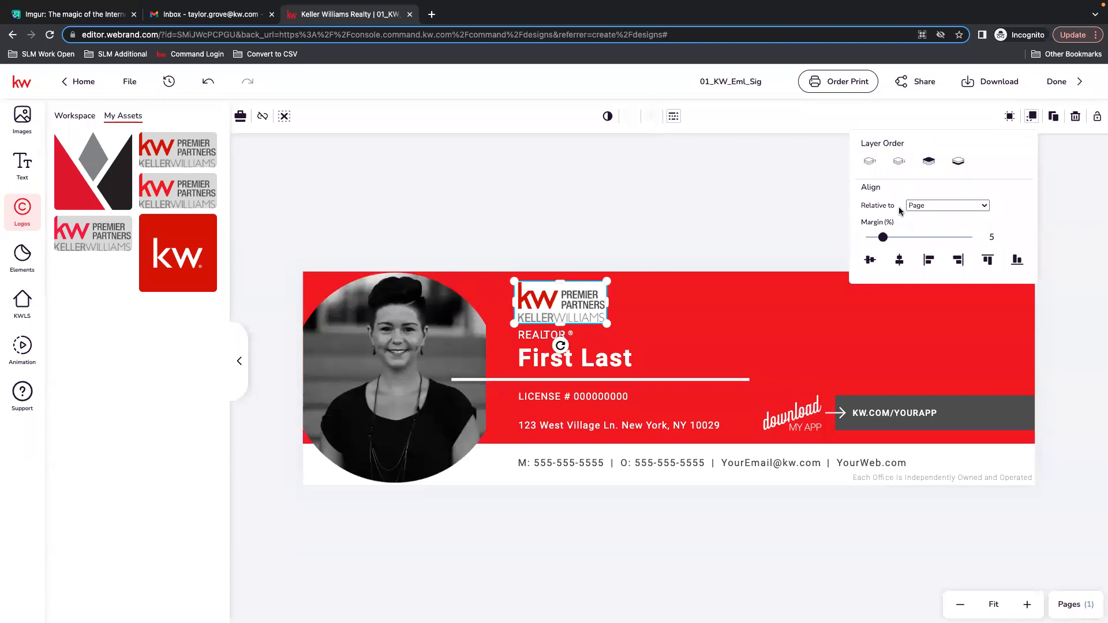
click(695, 163)
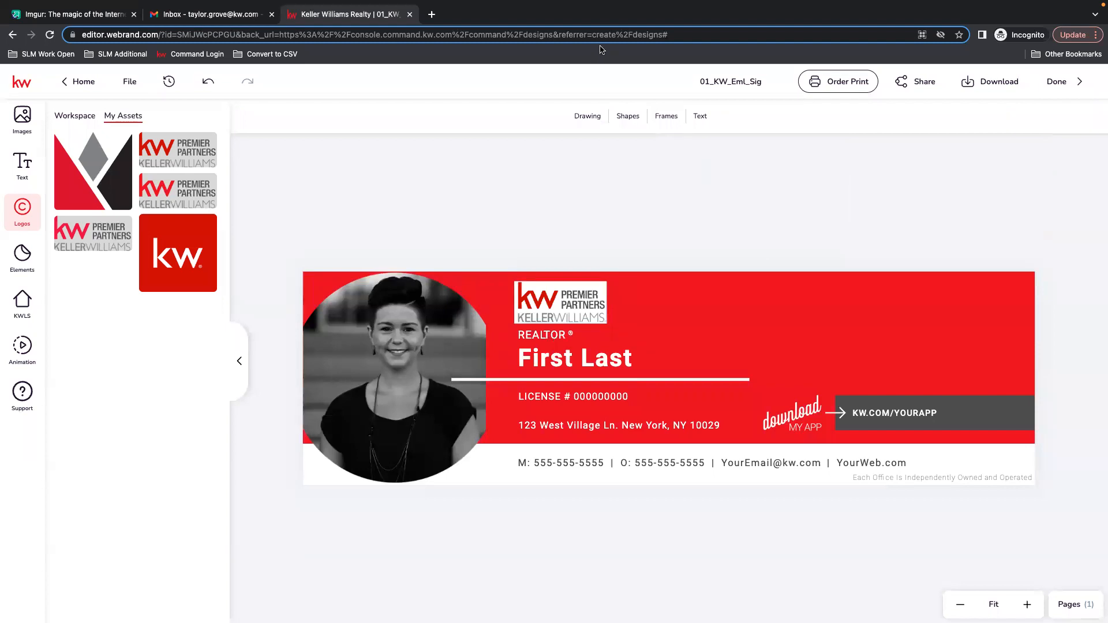
Enlarge the white rectangle slightly so it frames the logo evenly.
click(603, 289)
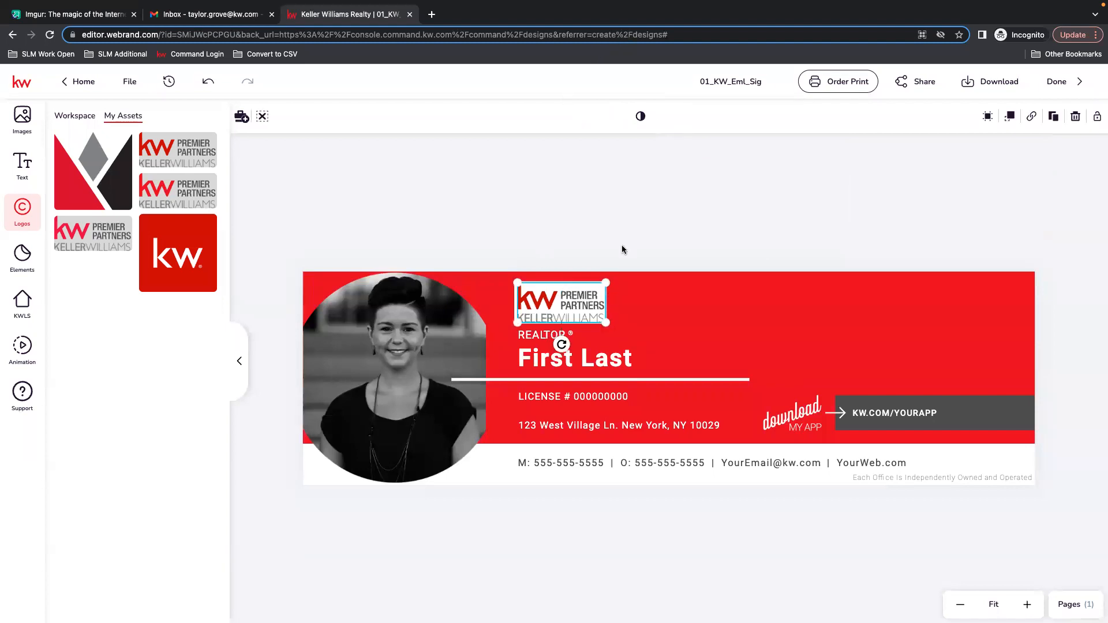
click(663, 226)
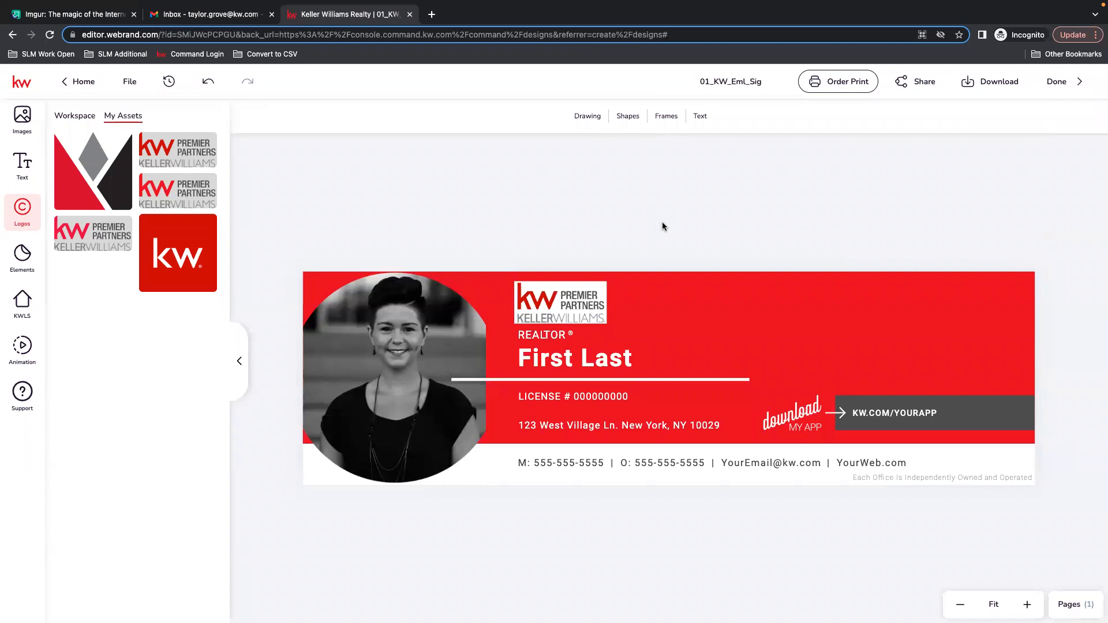
click(605, 288)
click(595, 321)
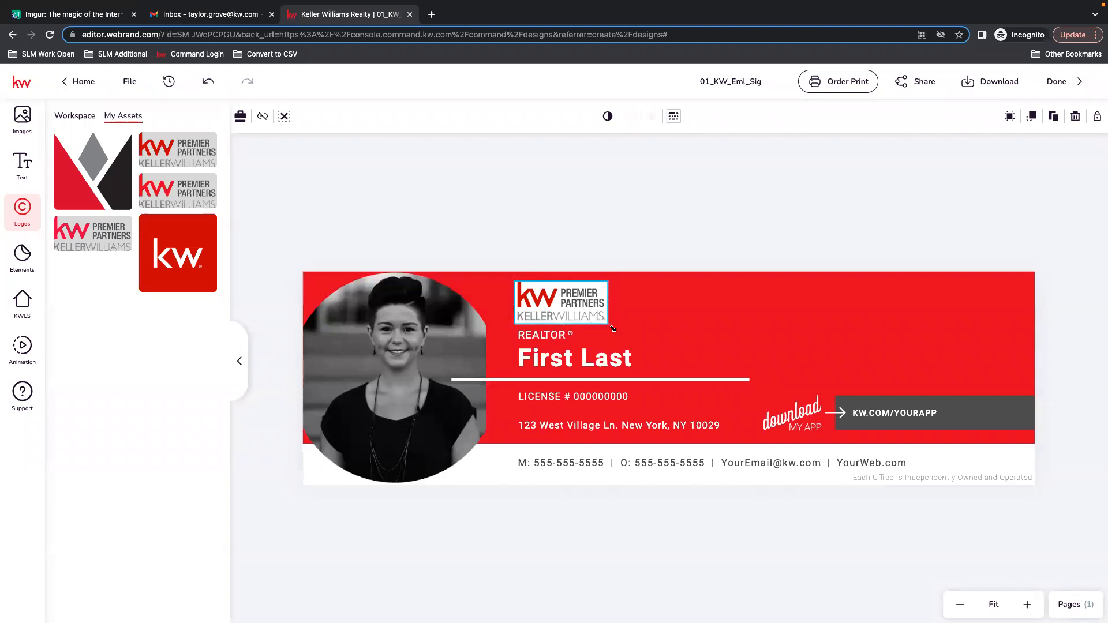
click(586, 306)
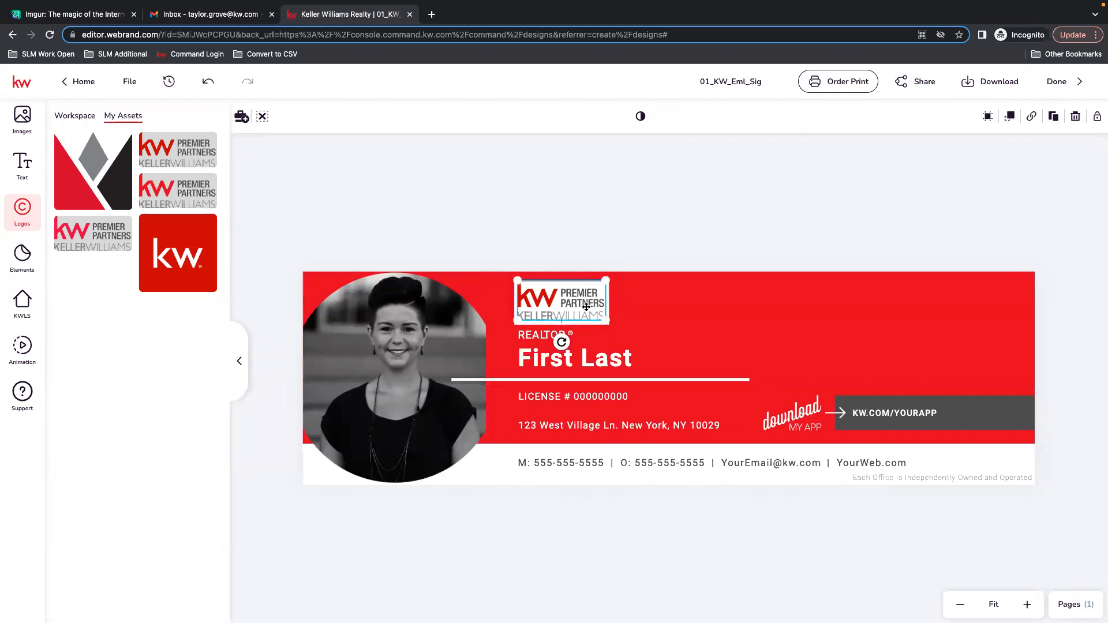
click(641, 230)
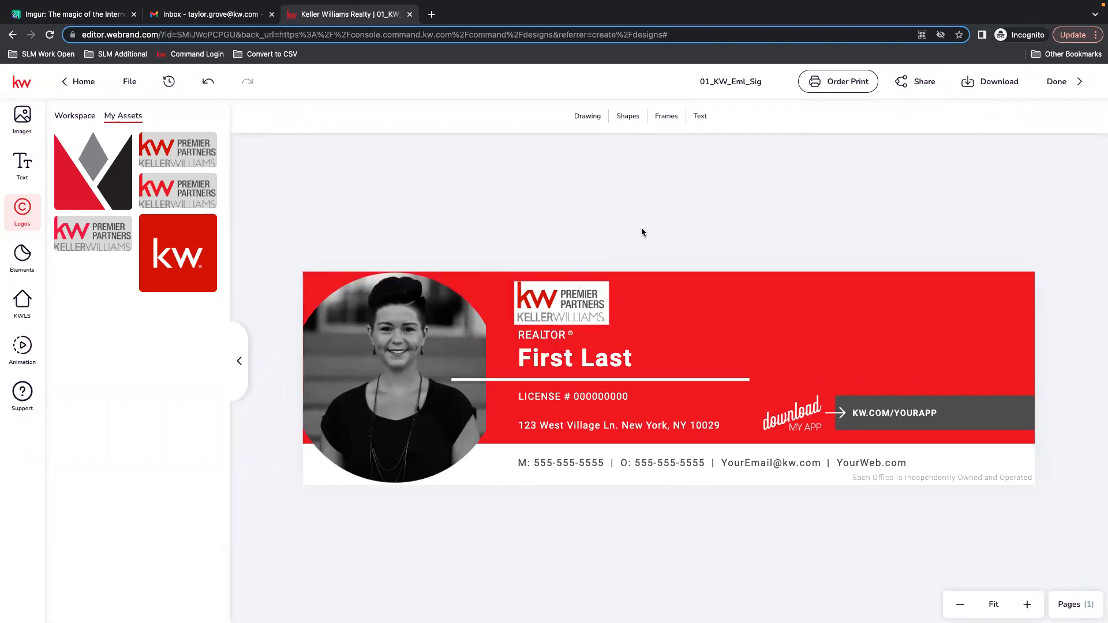
click(559, 303)
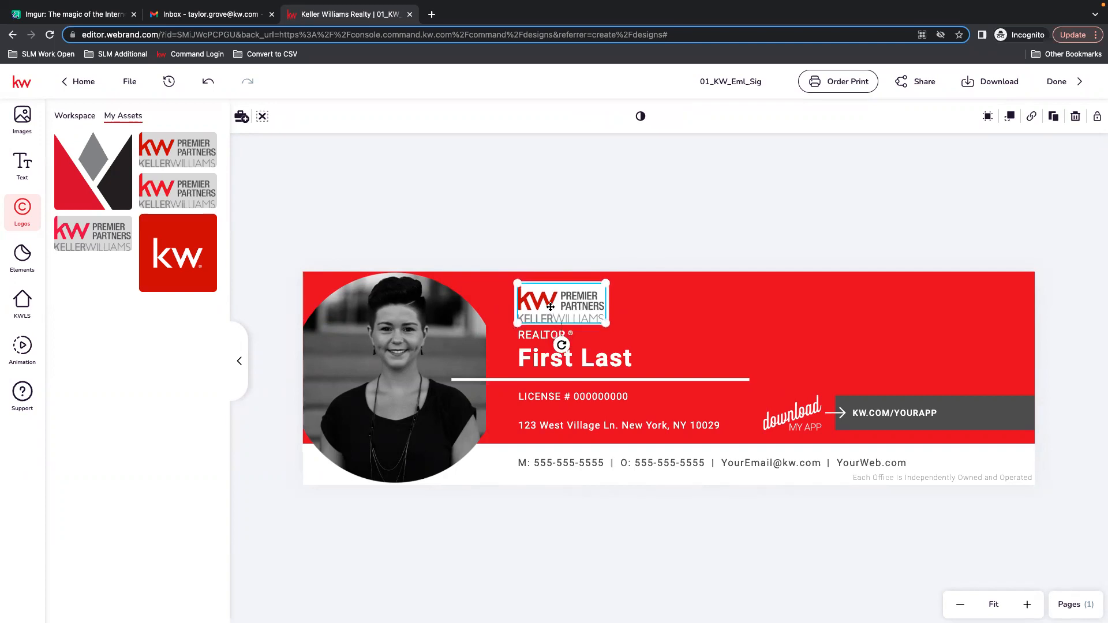
click(643, 276)
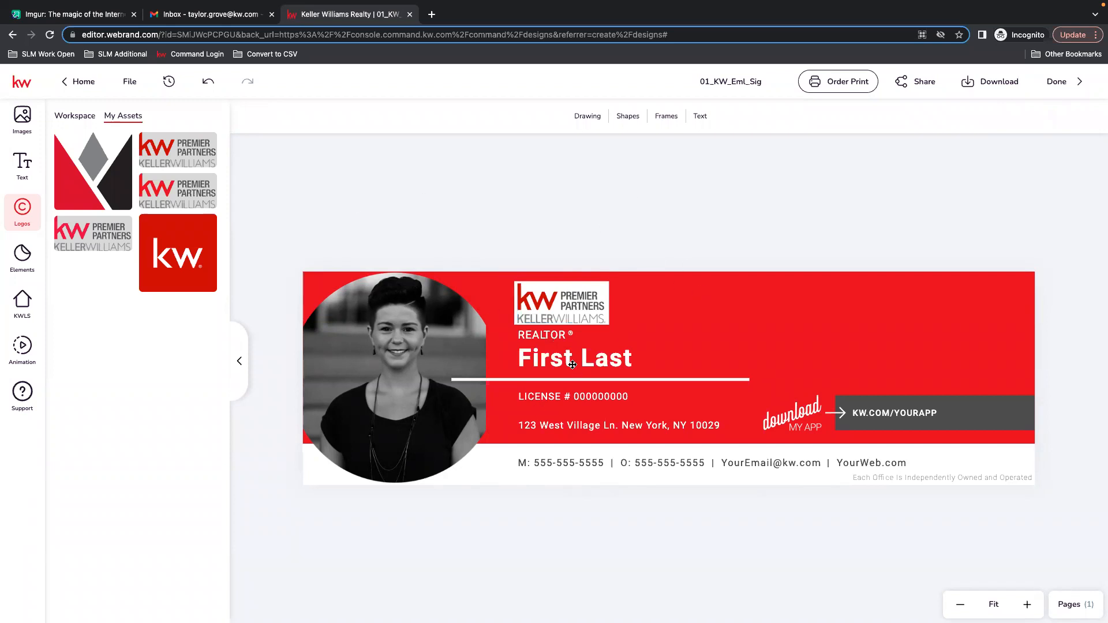
click(547, 362)
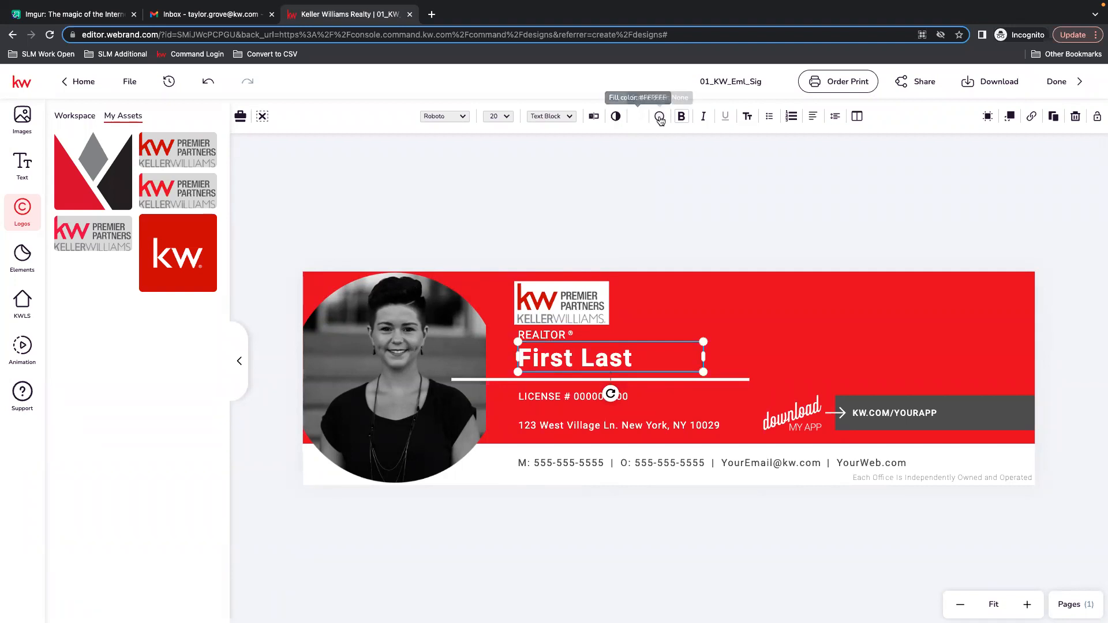
click(604, 285)
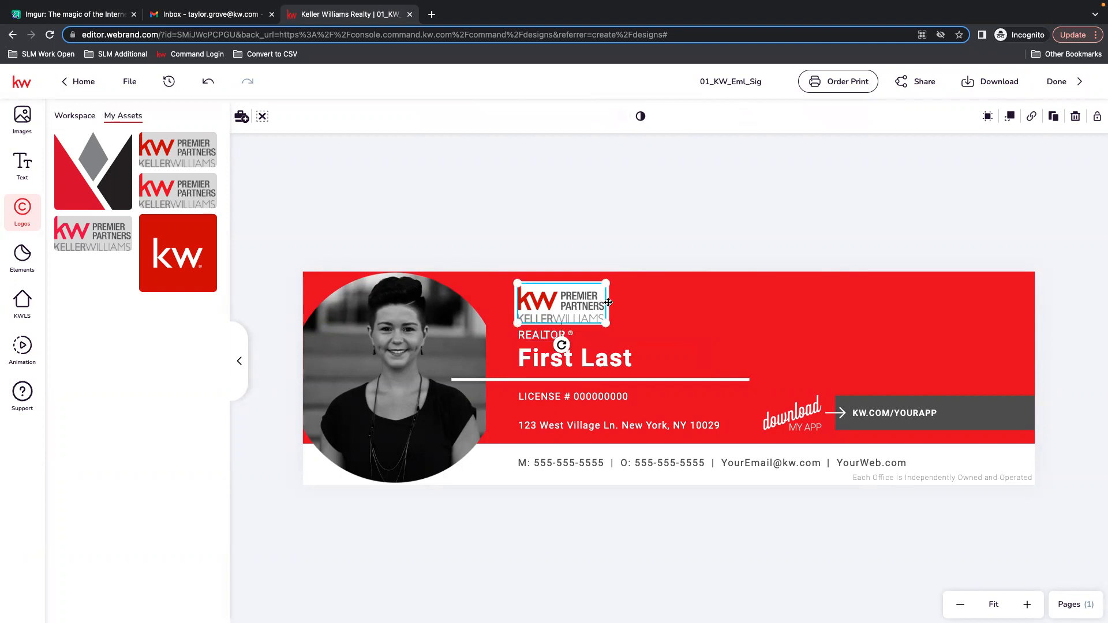
Try grey library fills on the red background band and restore its red fill.
click(609, 302)
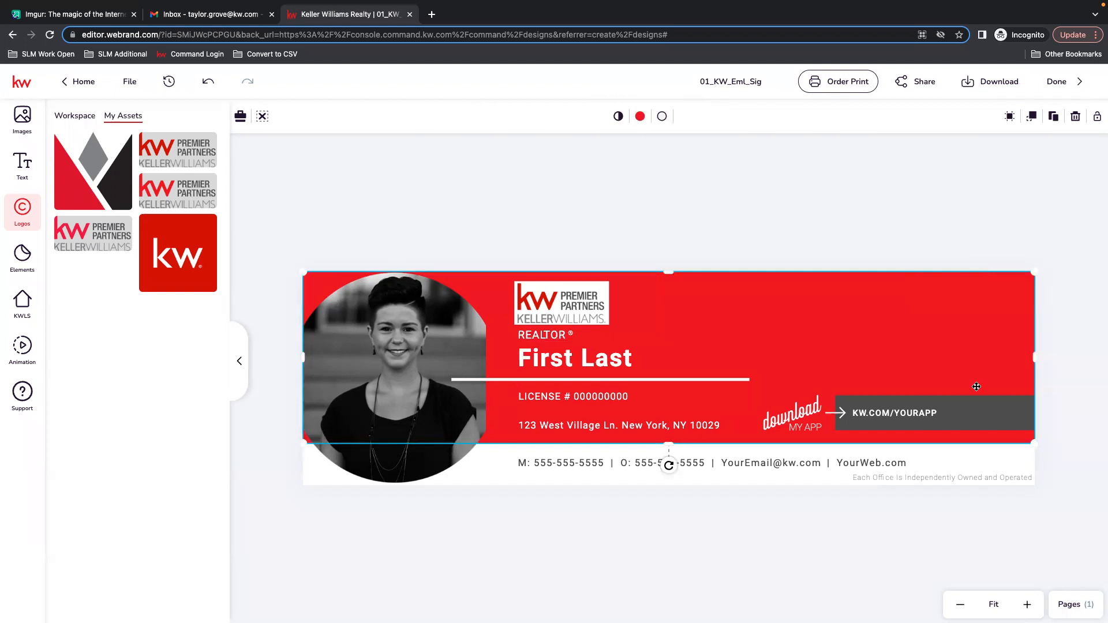
click(639, 117)
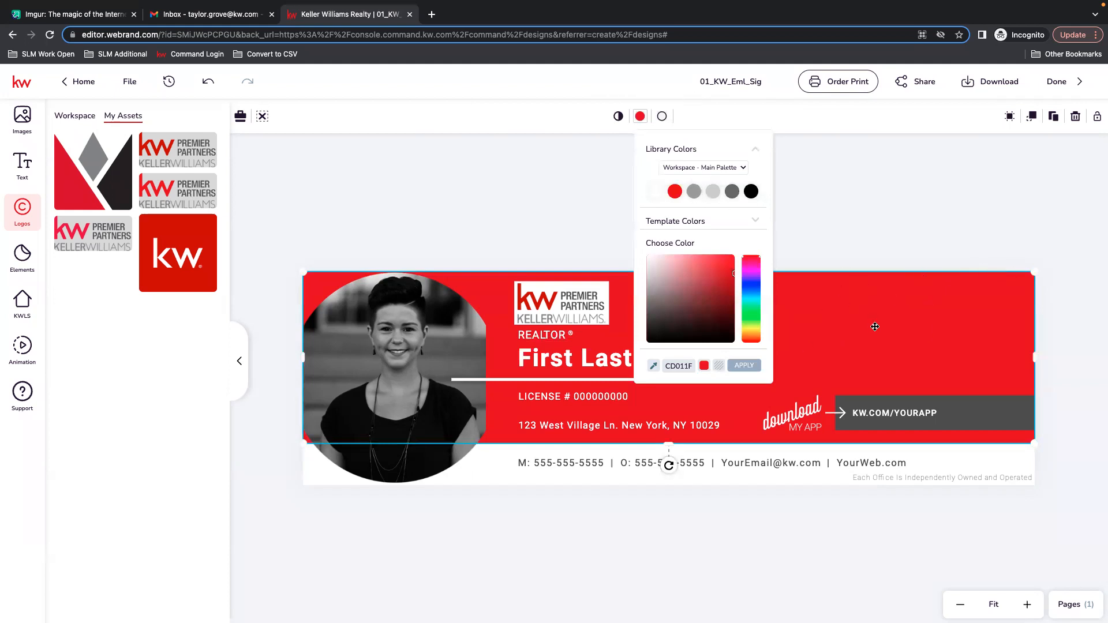
click(697, 196)
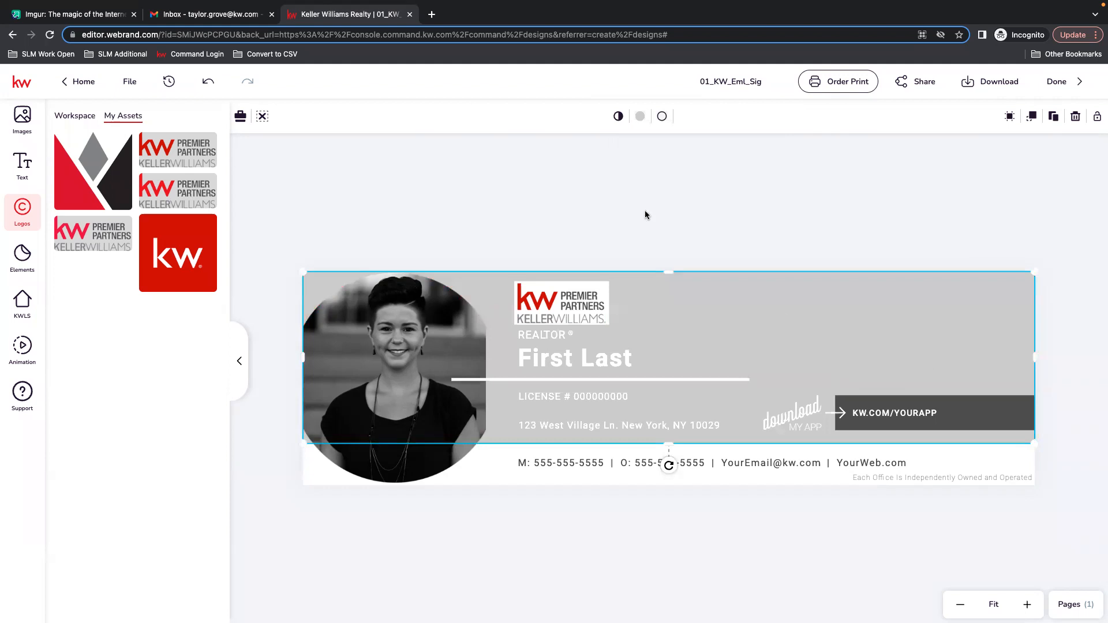
click(642, 115)
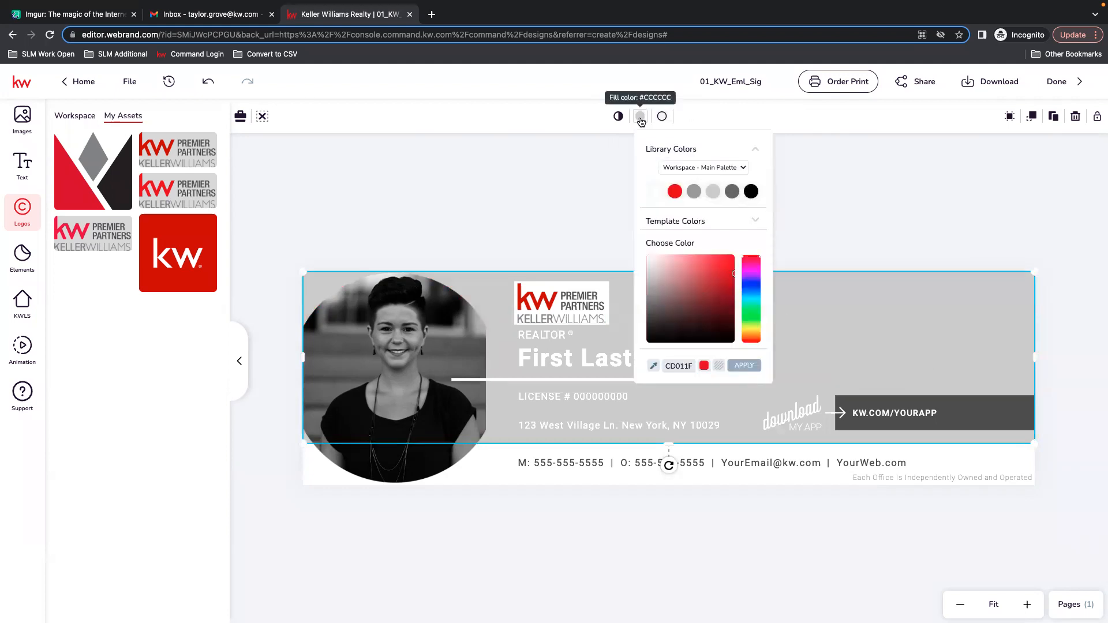
click(690, 193)
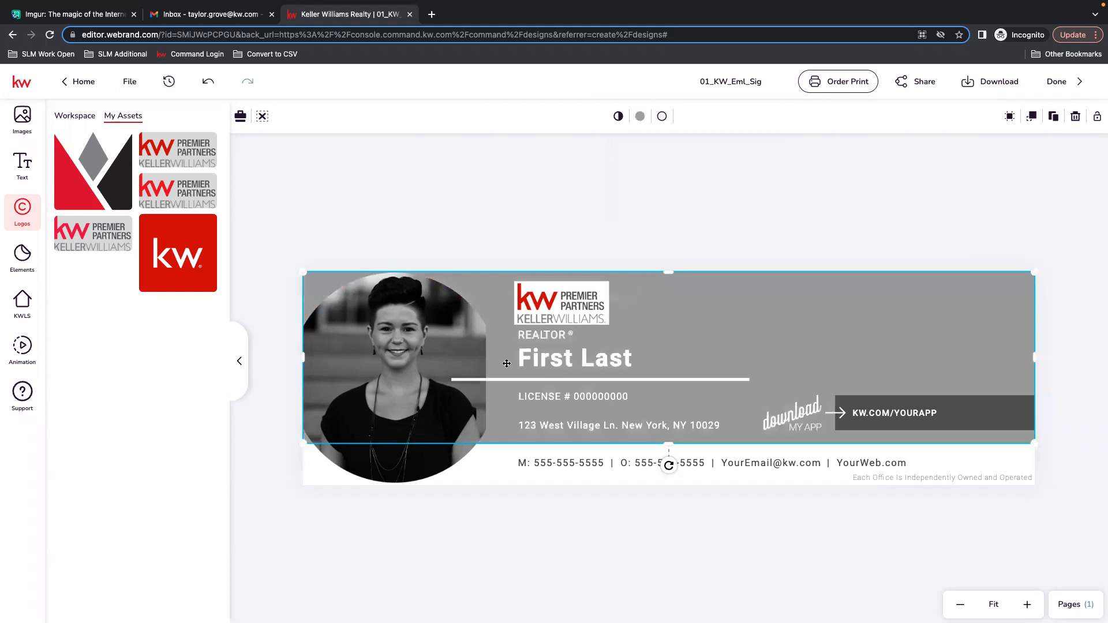
click(640, 116)
click(670, 193)
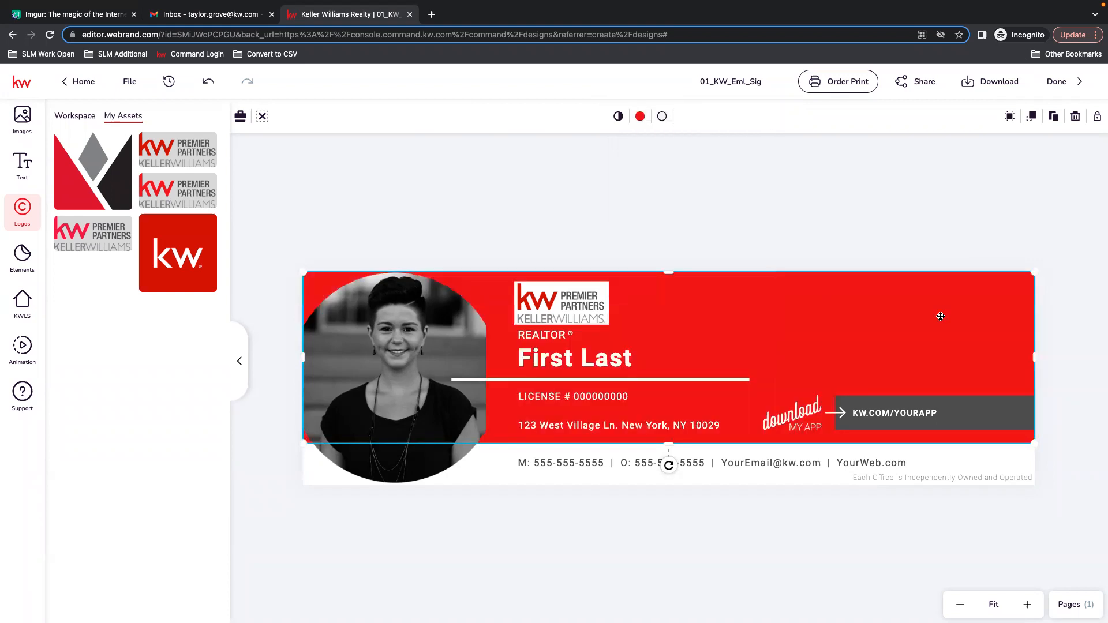
click(824, 219)
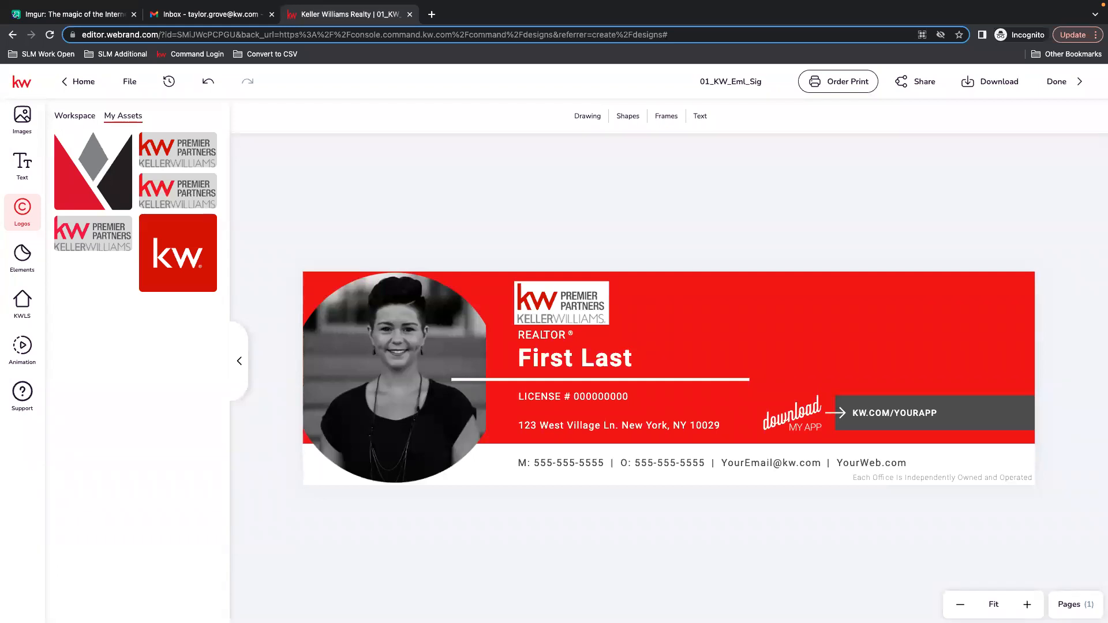
Open mykw.kw.com in a new tab and go to the Marketing section's Logos and Branding page.
click(549, 303)
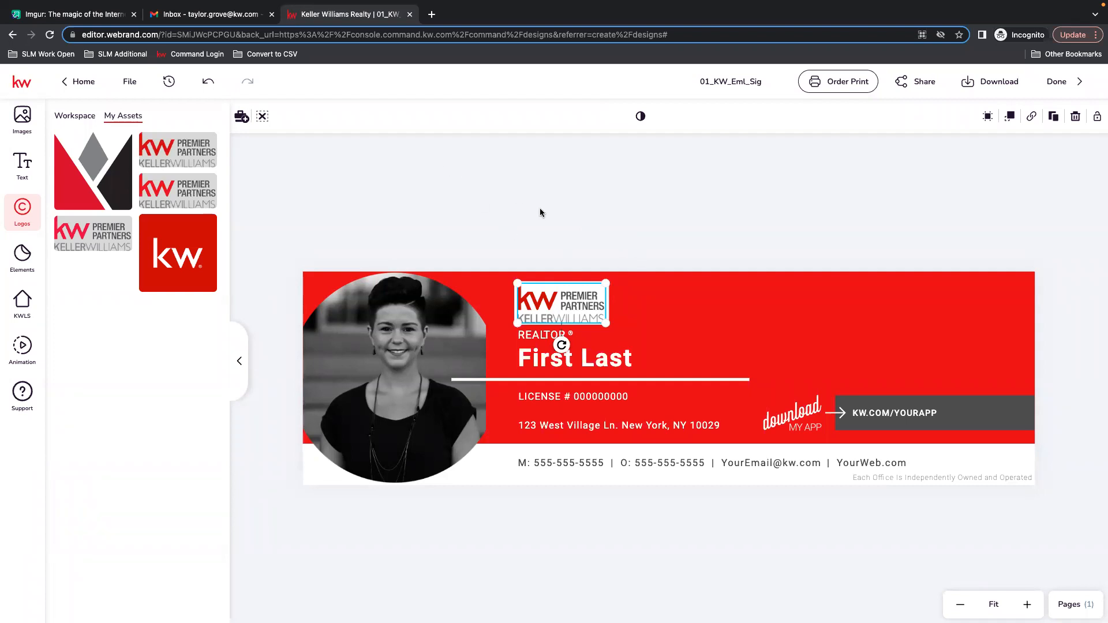
click(432, 14)
text(mykw.kw.com)
key(Return)
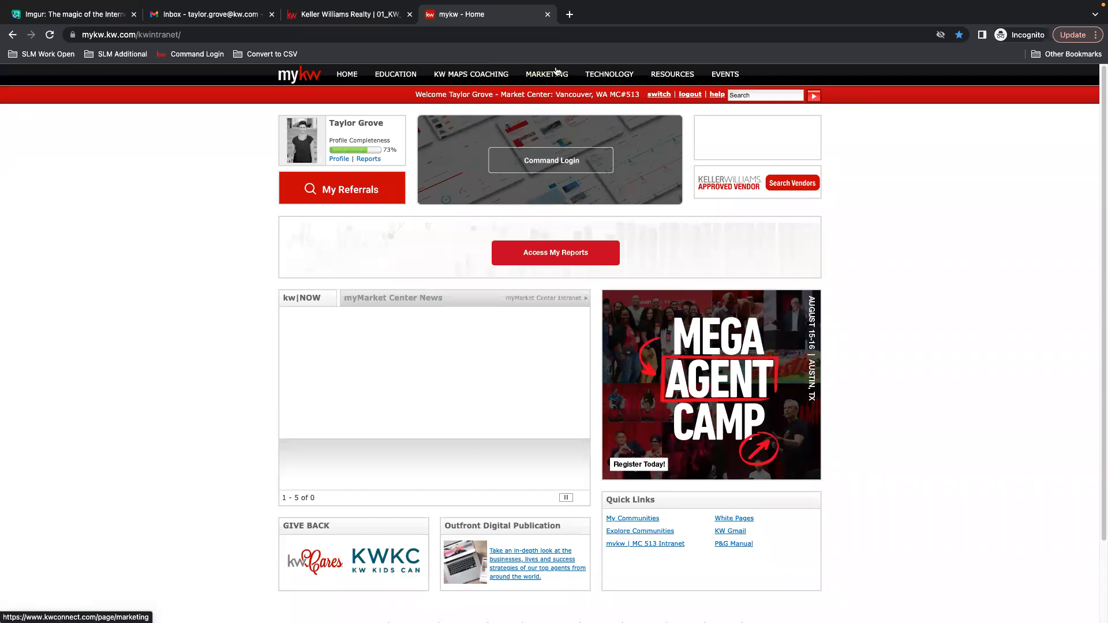
click(550, 77)
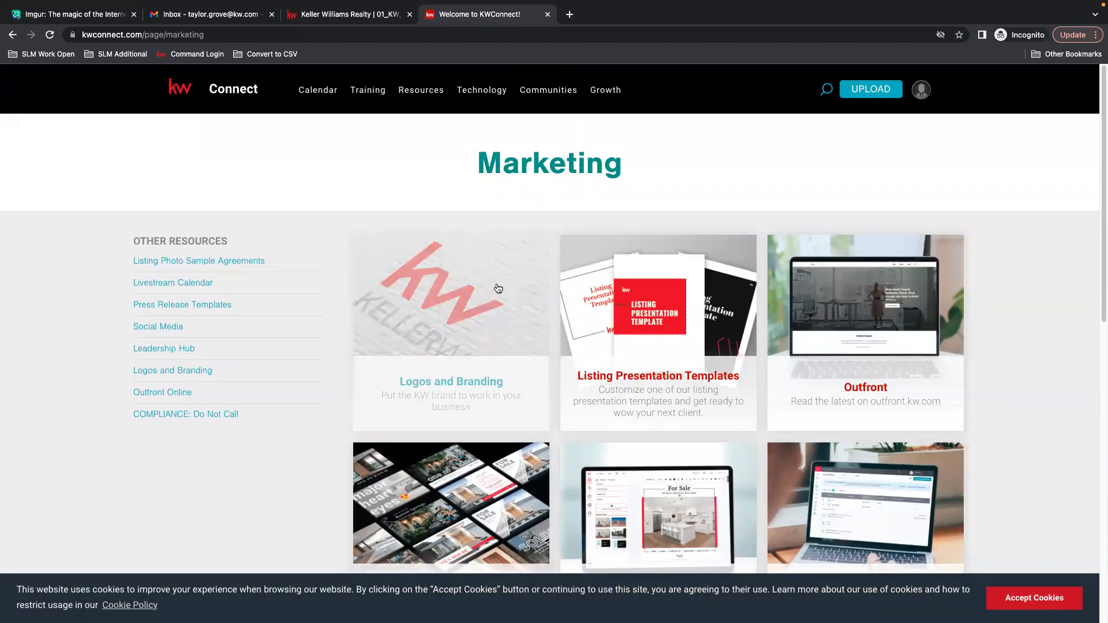
click(463, 389)
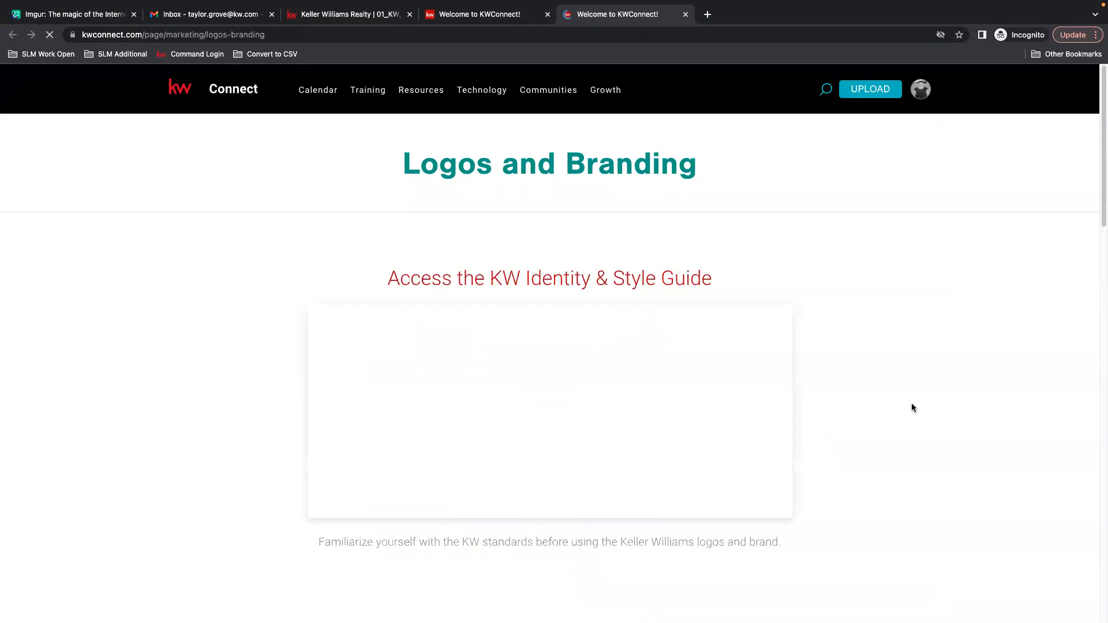
Search the market center logos for market center 513.
scroll(981, 434, down, 8)
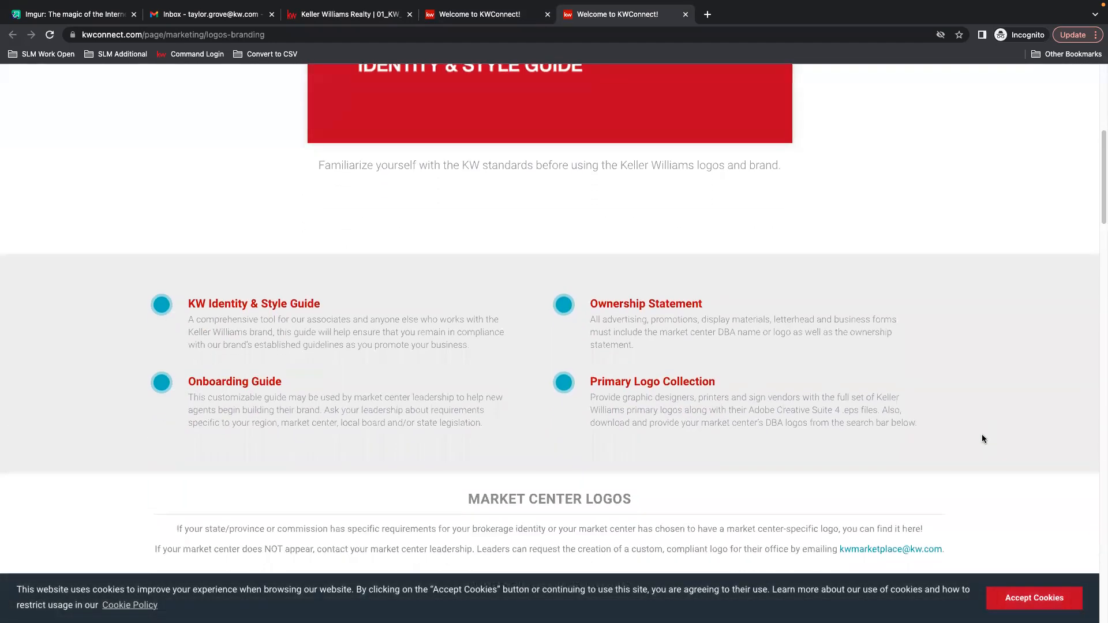
scroll(981, 434, down, 4)
scroll(571, 317, down, 2)
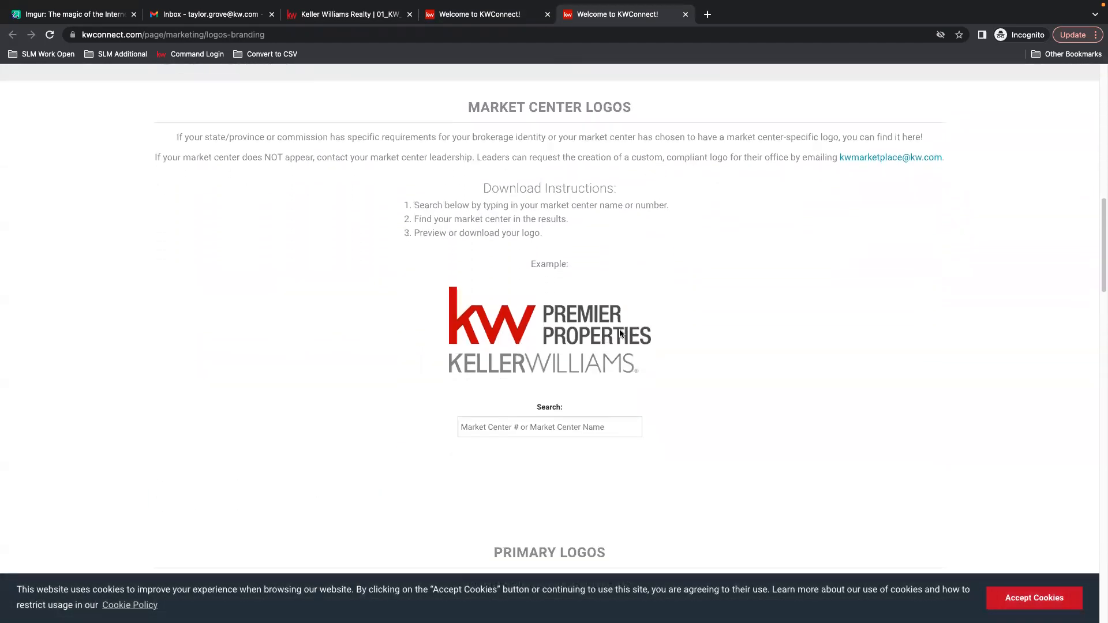
click(540, 417)
text(513)
Browse the primary, realty, real estate and informal KW logo collections on the page.
scroll(725, 363, down, 3)
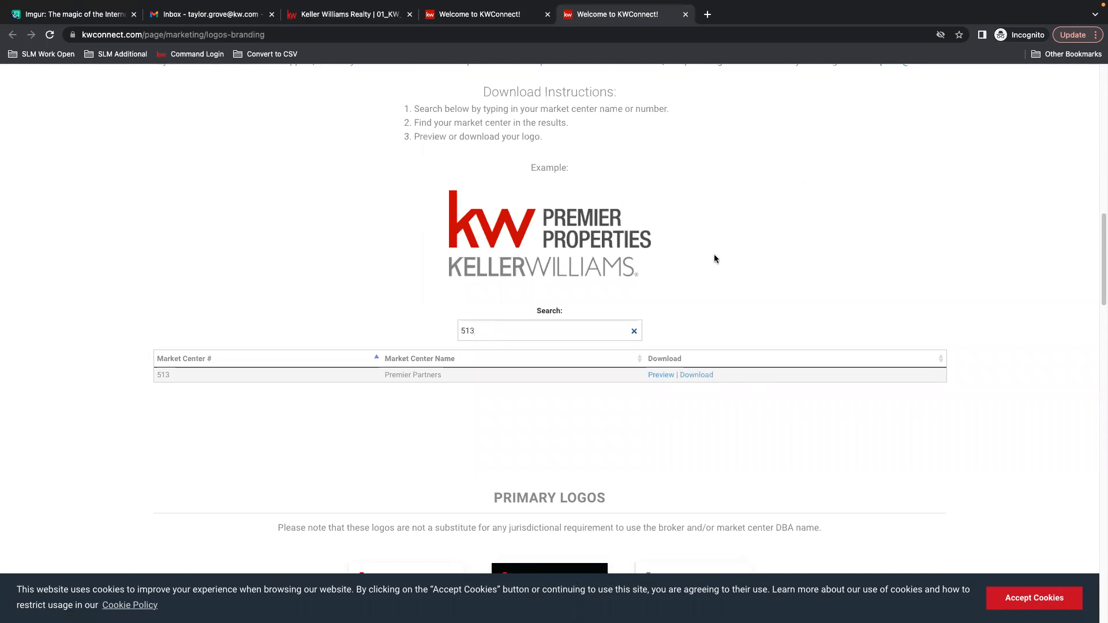
scroll(804, 346, down, 4)
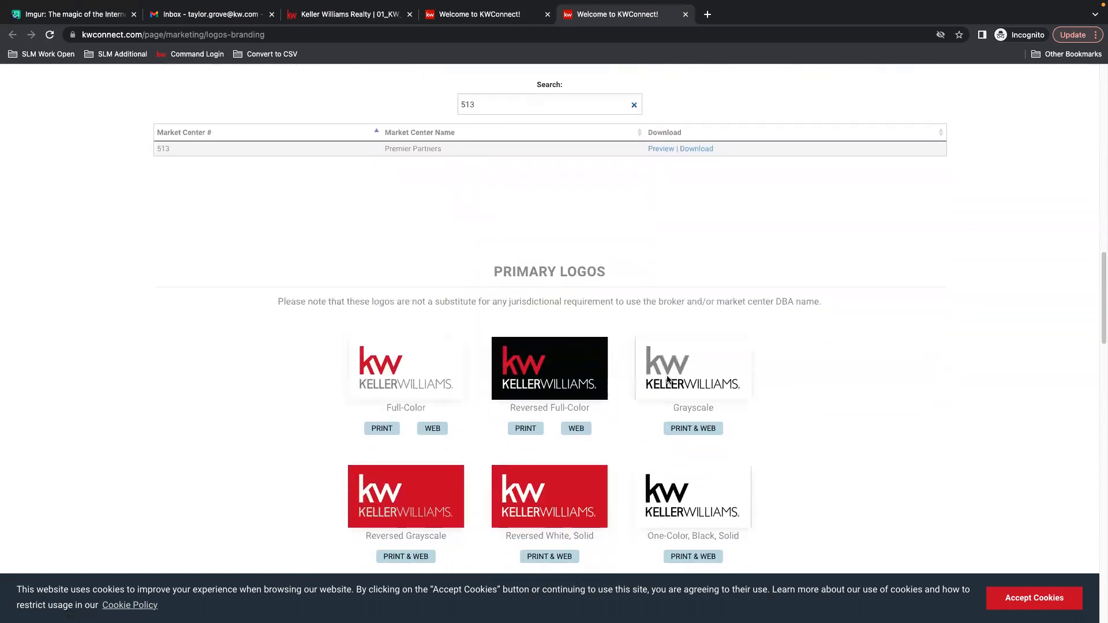
scroll(667, 379, down, 1)
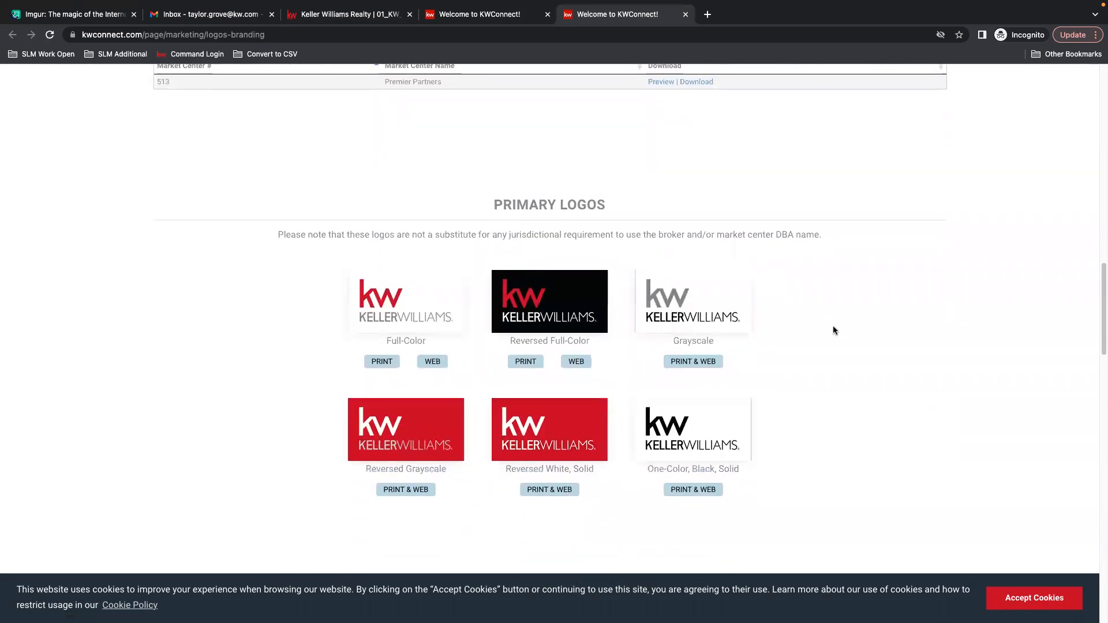
scroll(837, 327, down, 2)
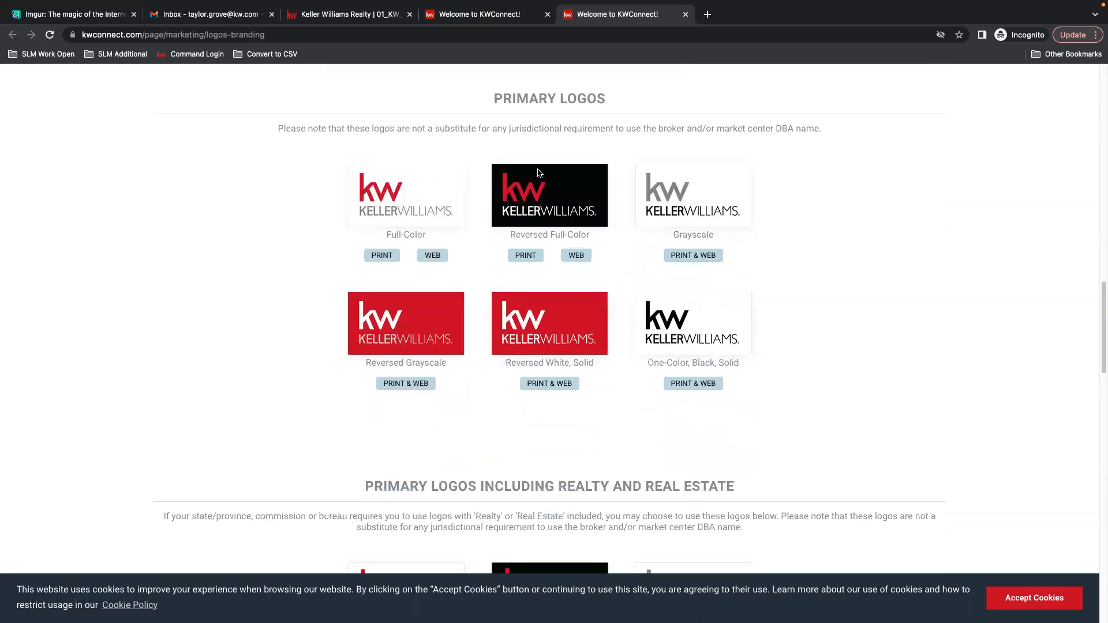
scroll(902, 323, down, 5)
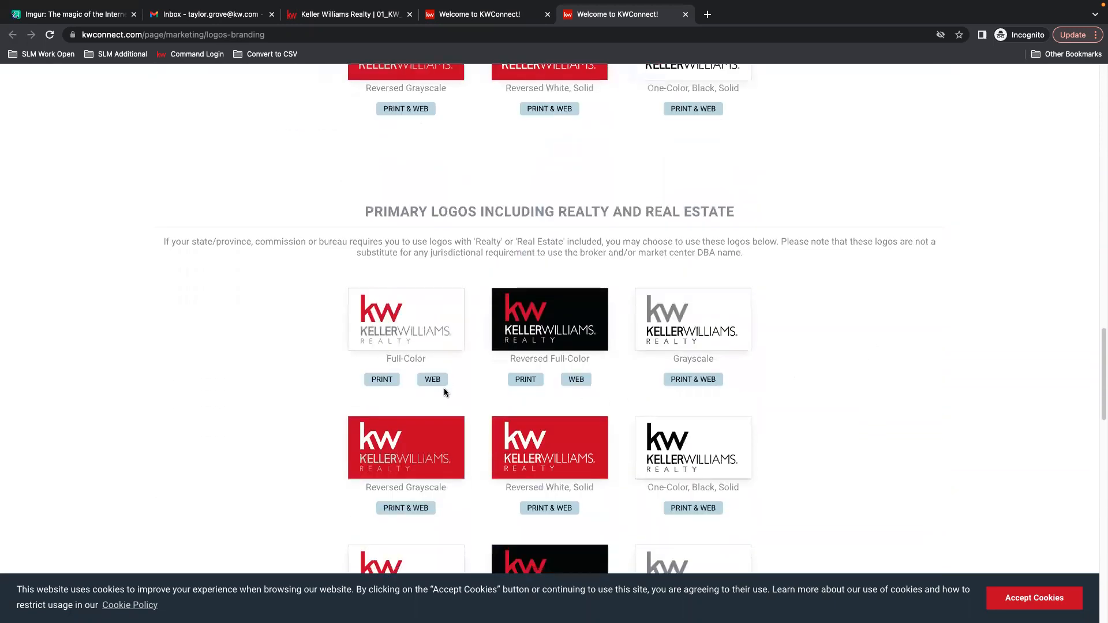
scroll(714, 360, down, 6)
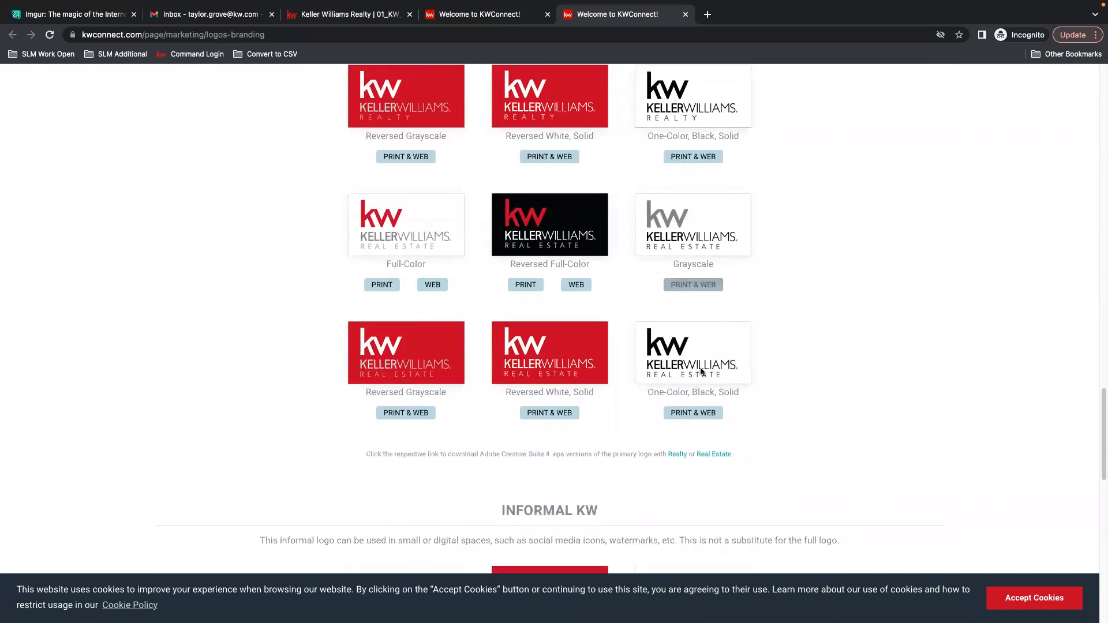
scroll(816, 328, down, 1)
scroll(711, 364, down, 3)
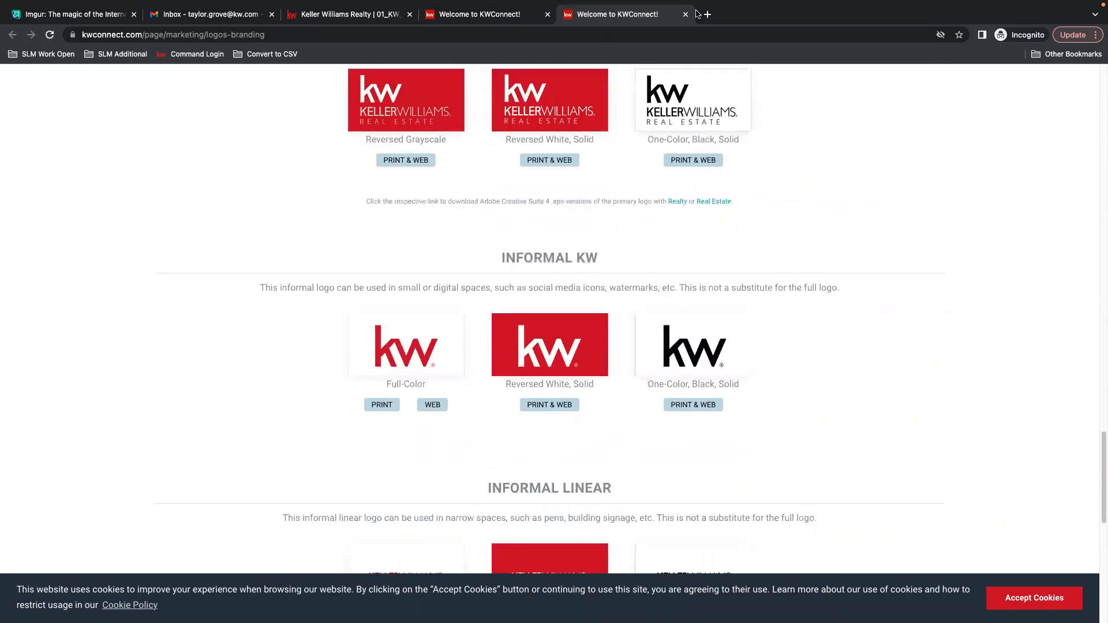
Close the KW Connect tabs and browse the KW and Misc folders of the Workspace logos.
click(685, 14)
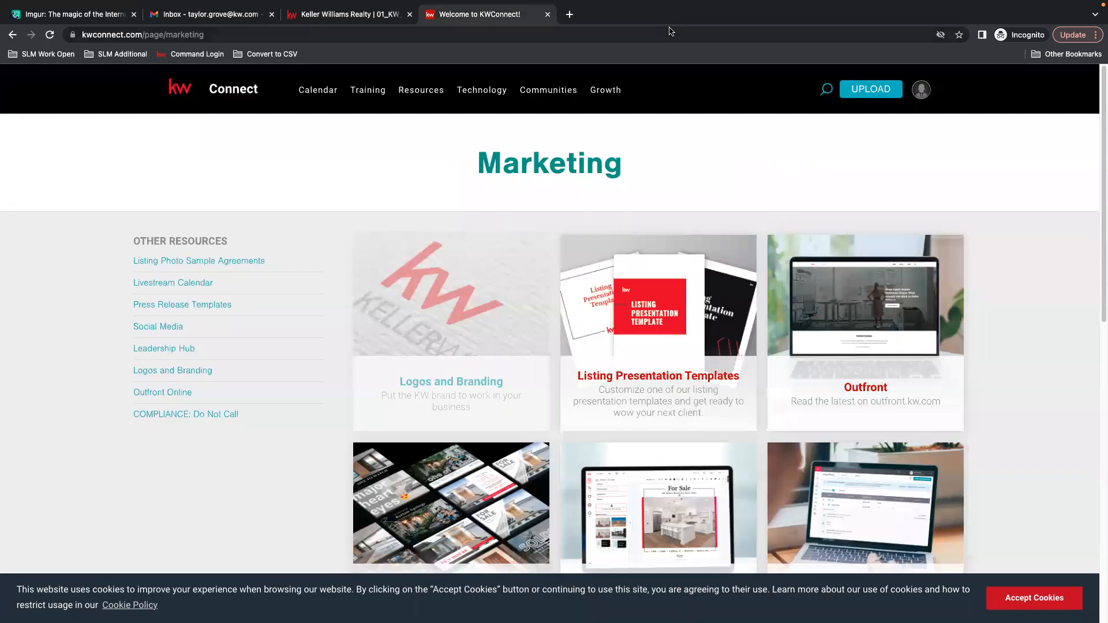
click(547, 15)
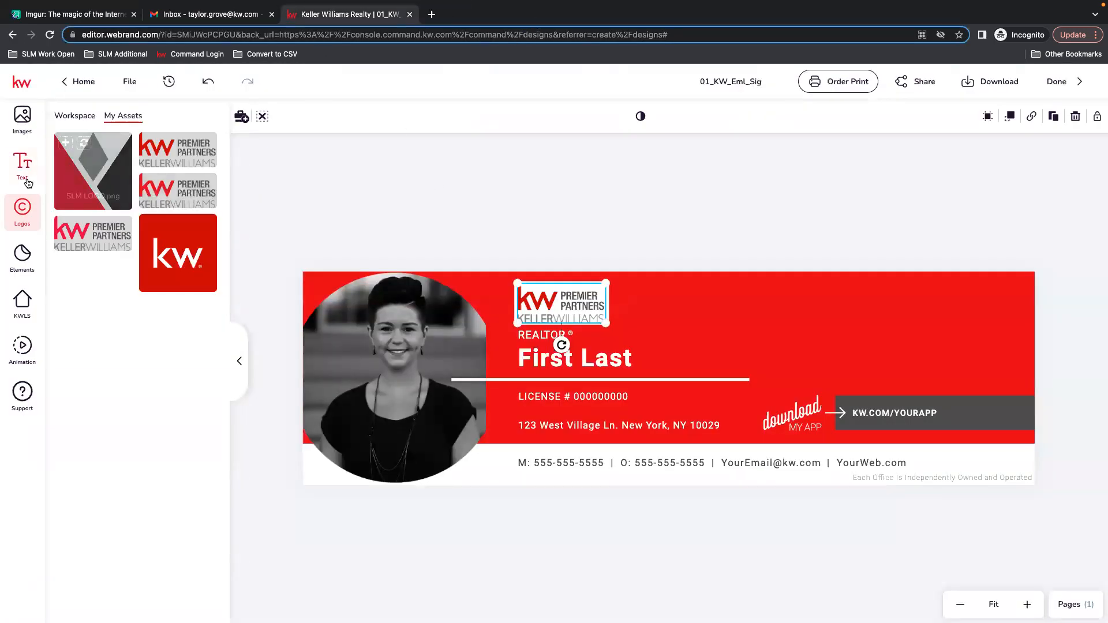
click(69, 117)
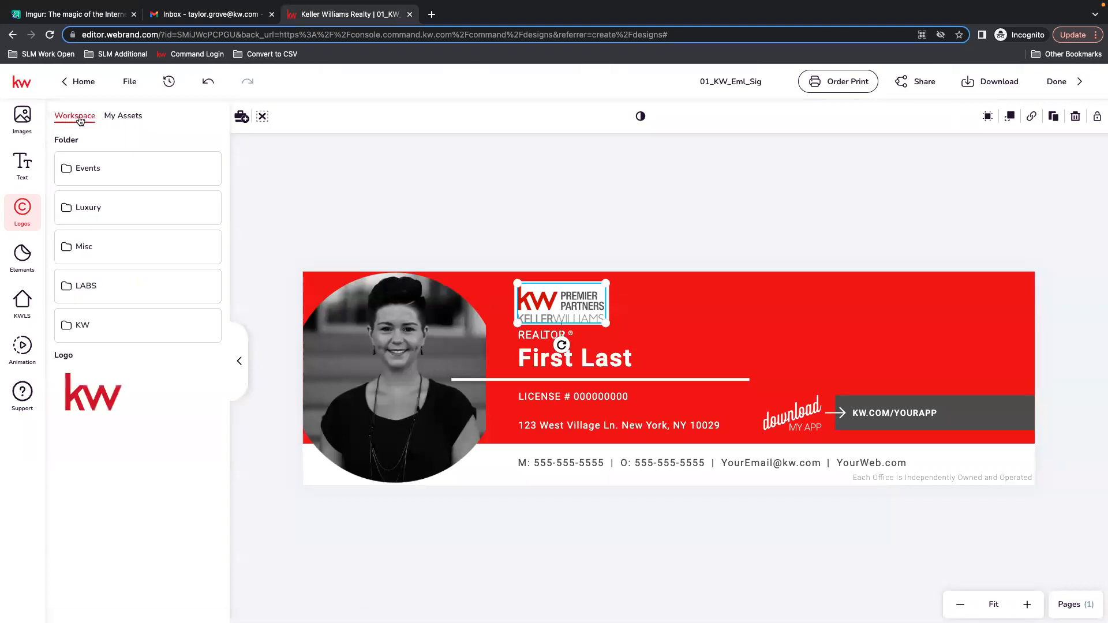
click(102, 325)
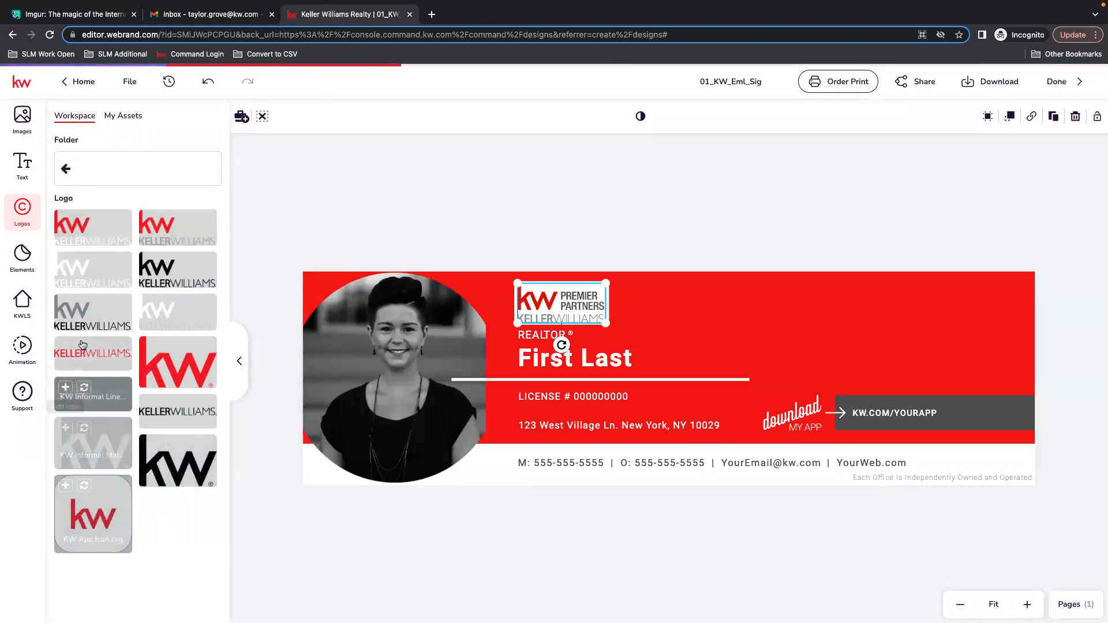
click(64, 169)
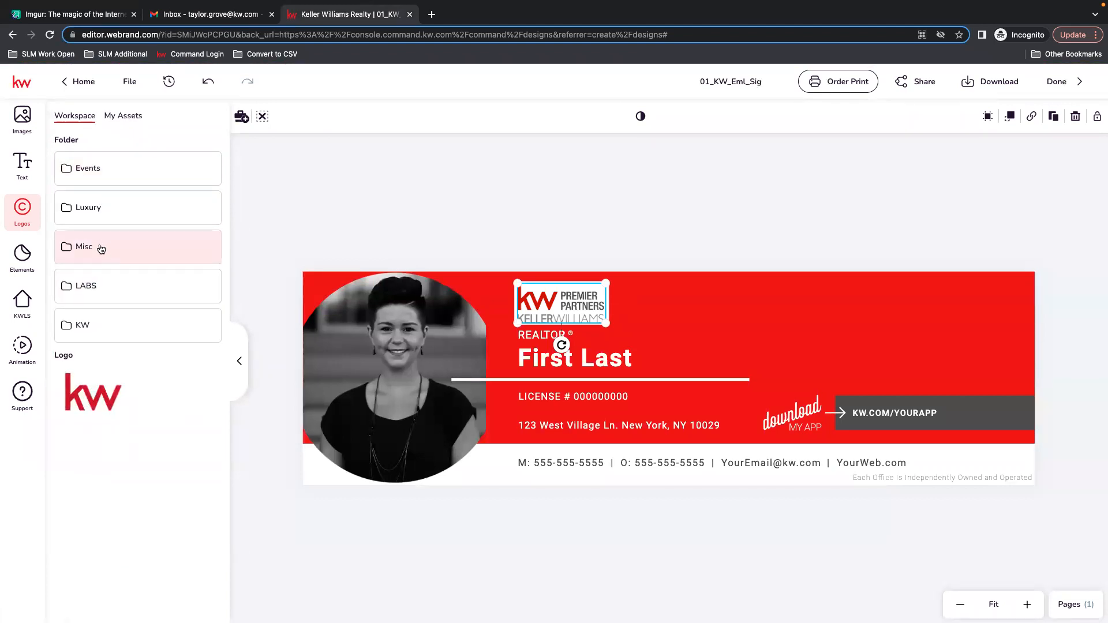
click(101, 249)
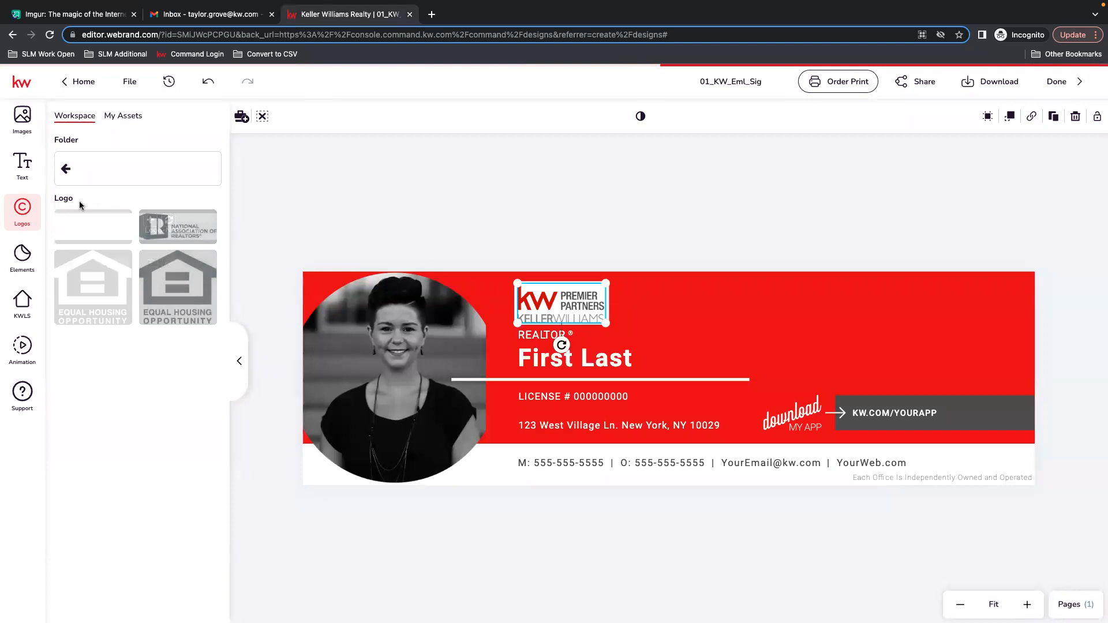
click(75, 168)
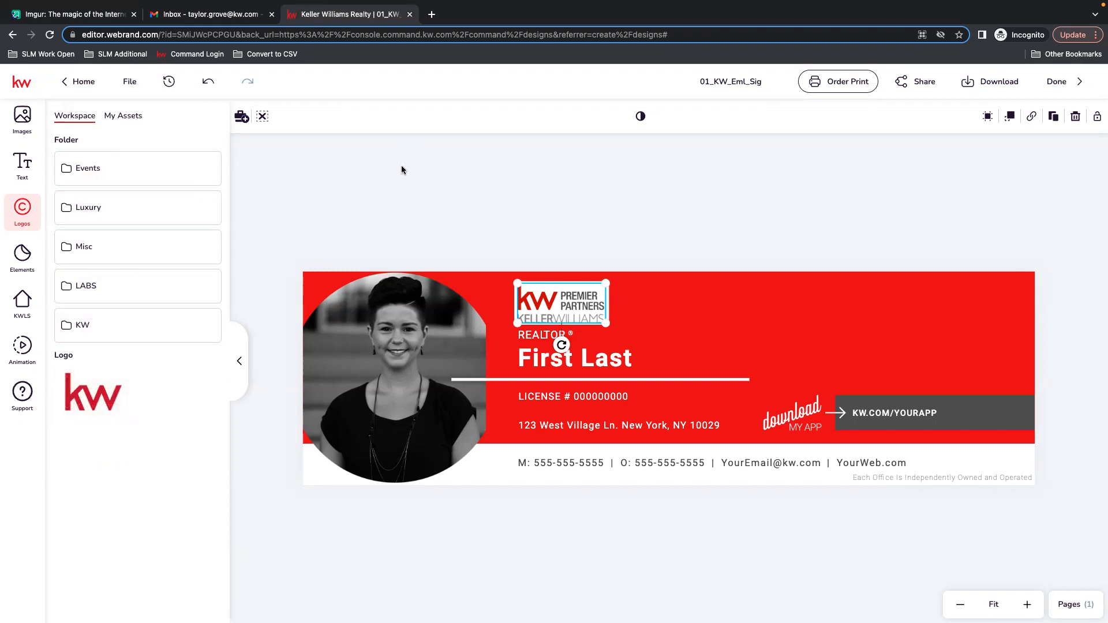
Try applying the Heading 3 style to the First Last name text and undo it.
click(332, 217)
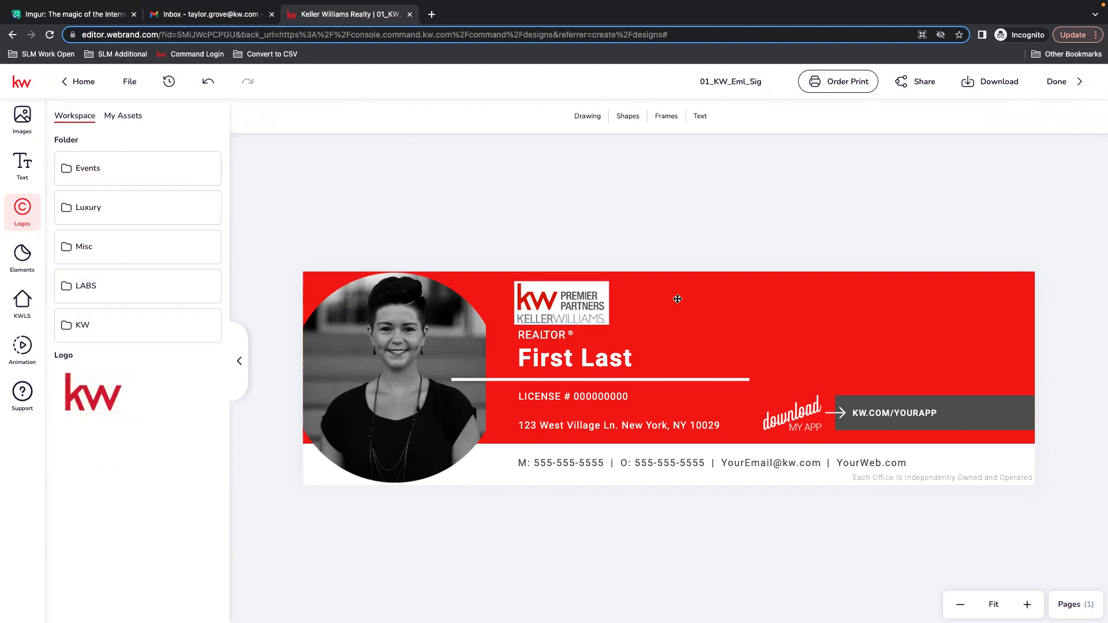
click(564, 359)
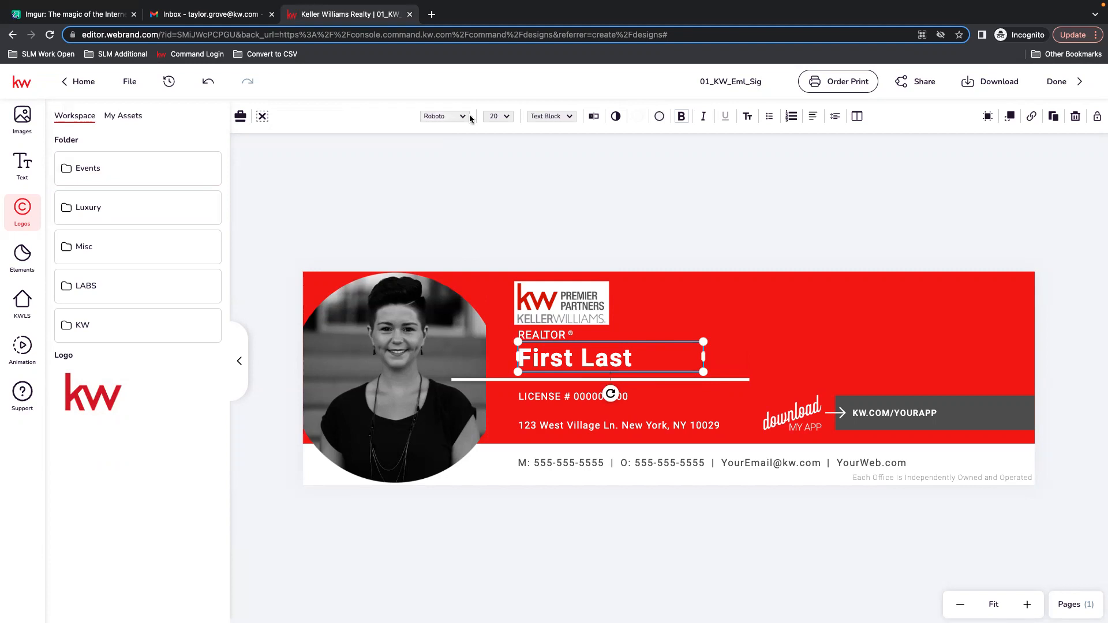
click(569, 118)
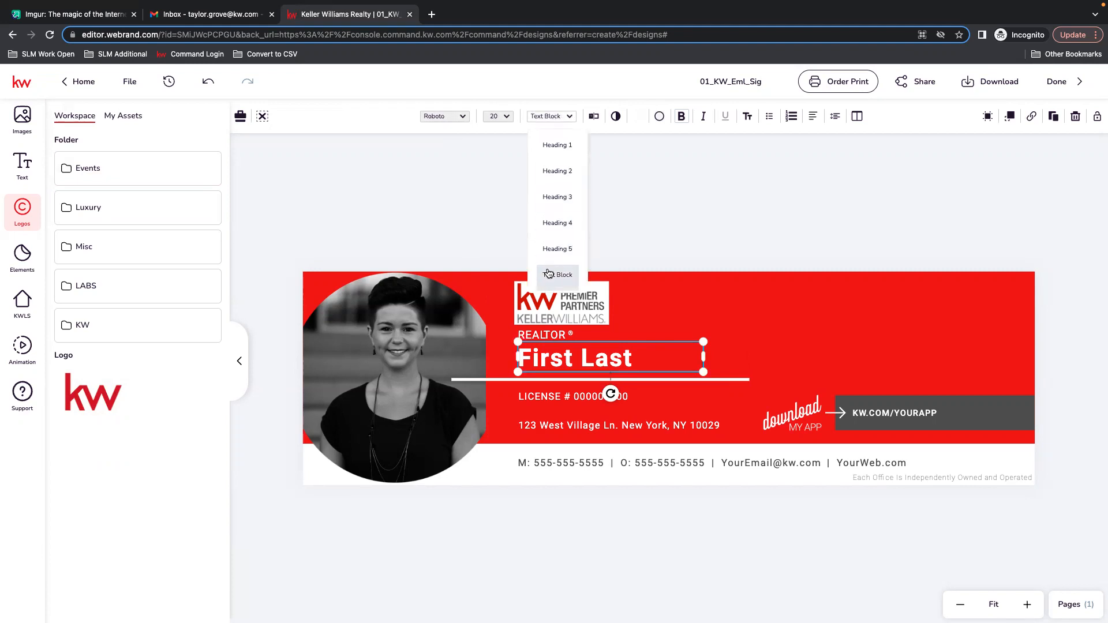
click(560, 199)
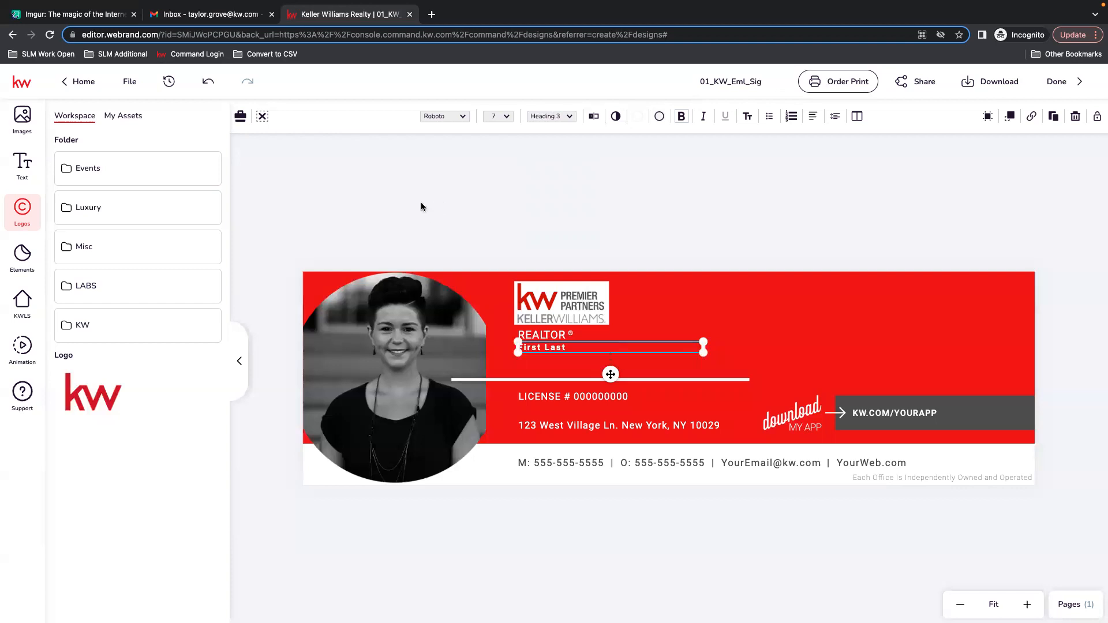
click(209, 82)
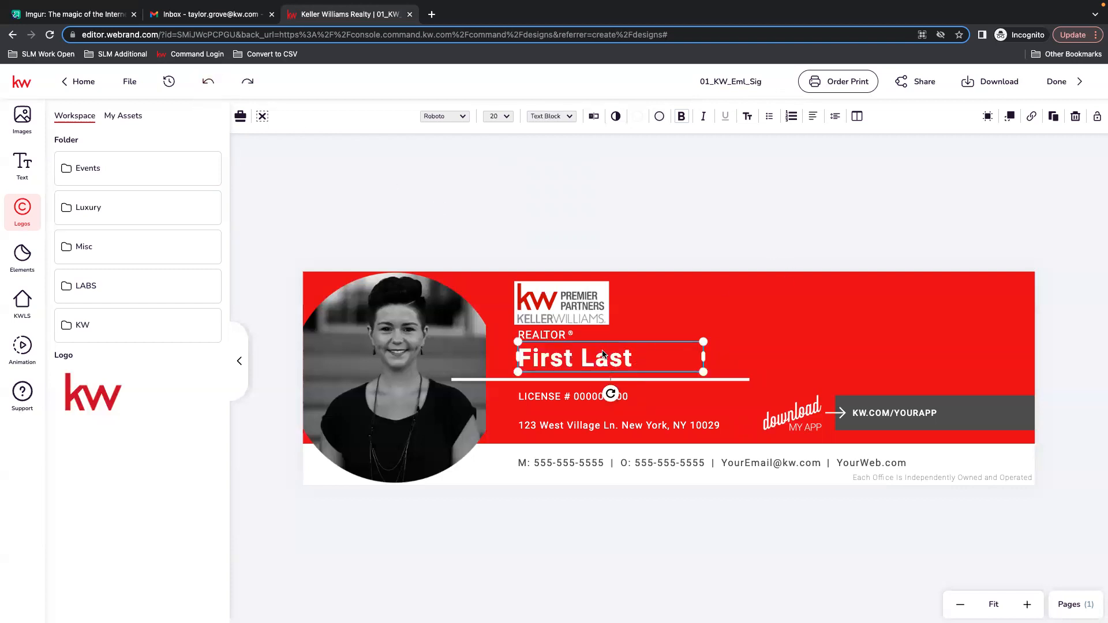
Browse the Banners collection in the Text panel.
click(20, 168)
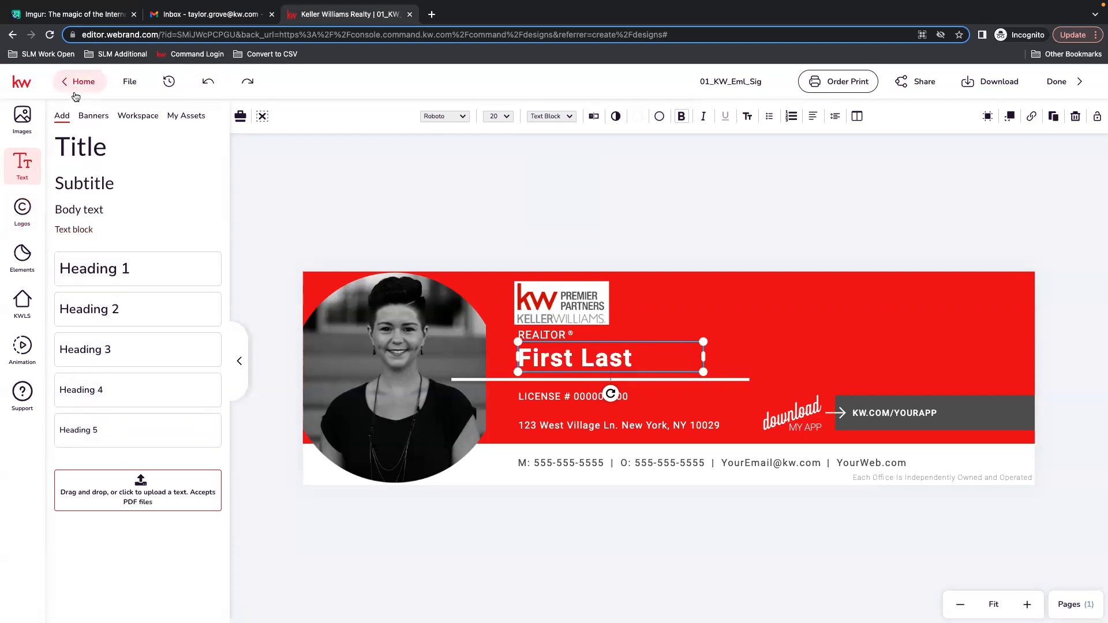
click(94, 116)
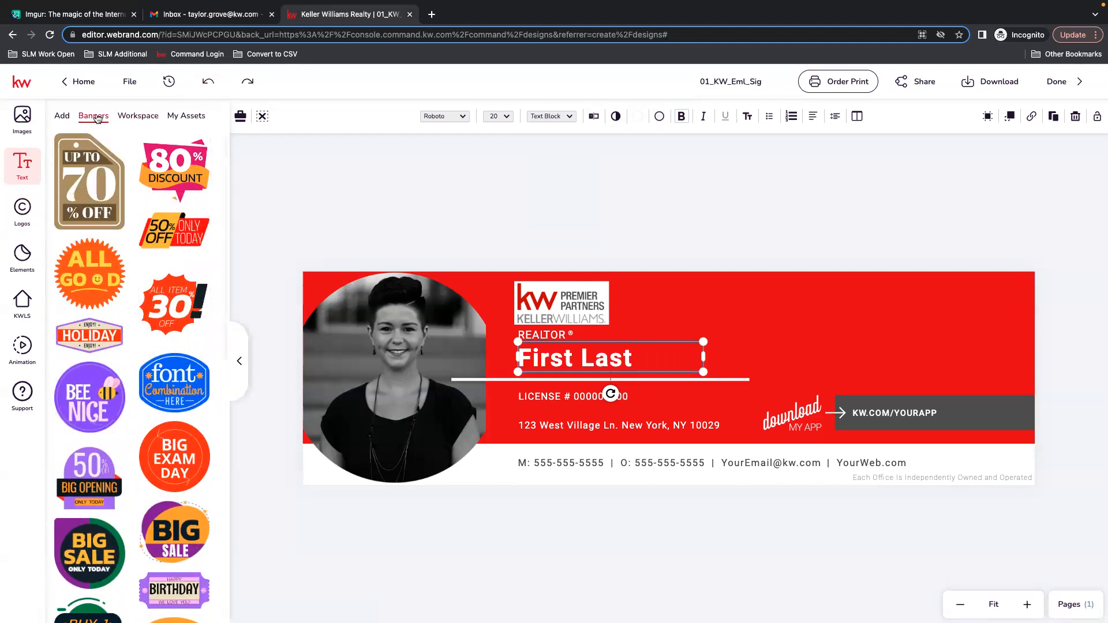
scroll(169, 371, down, 6)
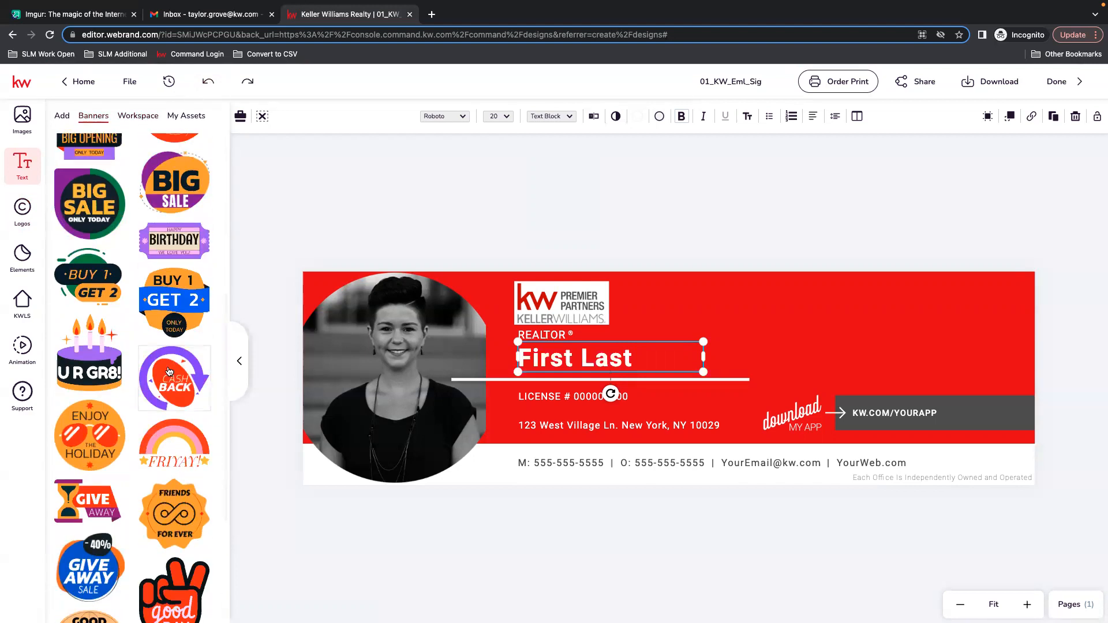
Browse further through the banners and open the Workspace text library.
scroll(169, 371, down, 4)
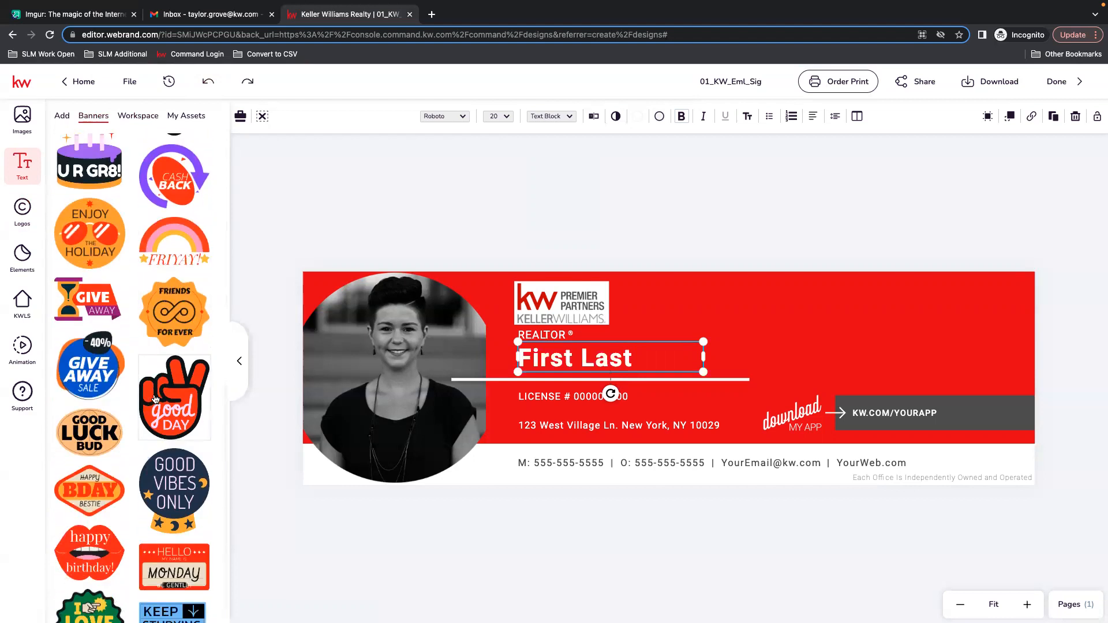
scroll(154, 400, down, 2)
scroll(151, 431, up, 15)
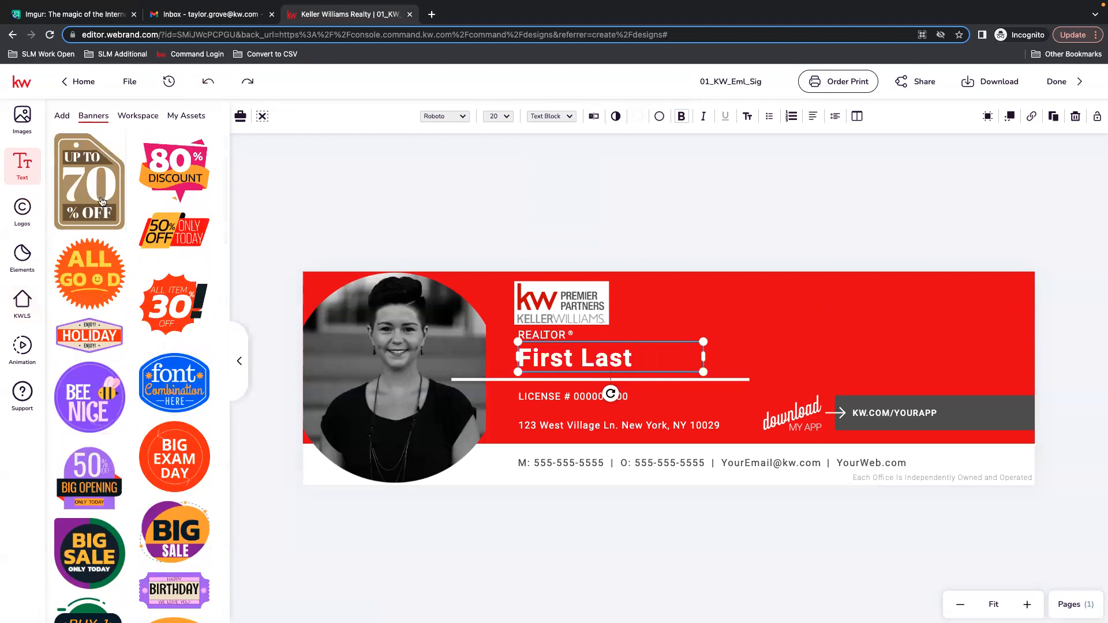
click(143, 115)
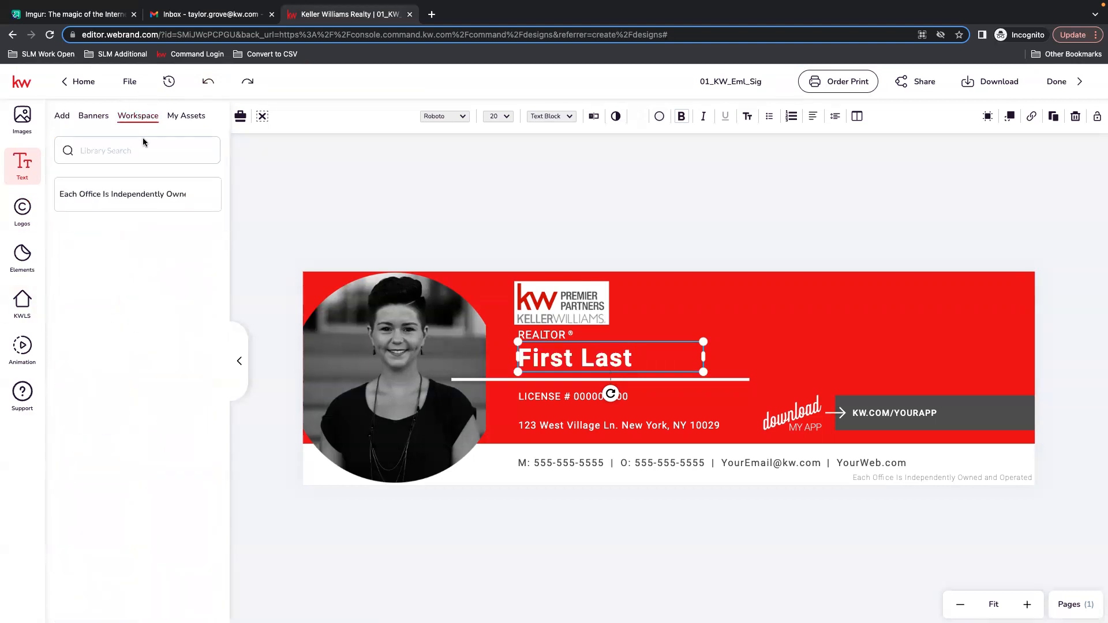
mouse_move(139, 202)
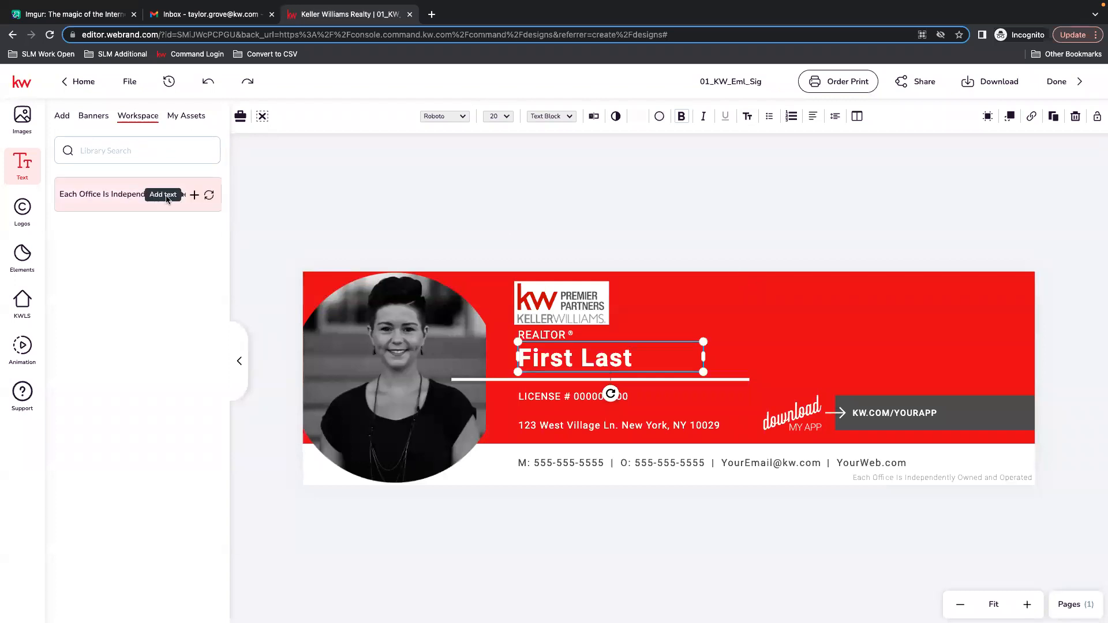
Replace the First Last placeholder with the agent's name saved under My Assets.
click(190, 118)
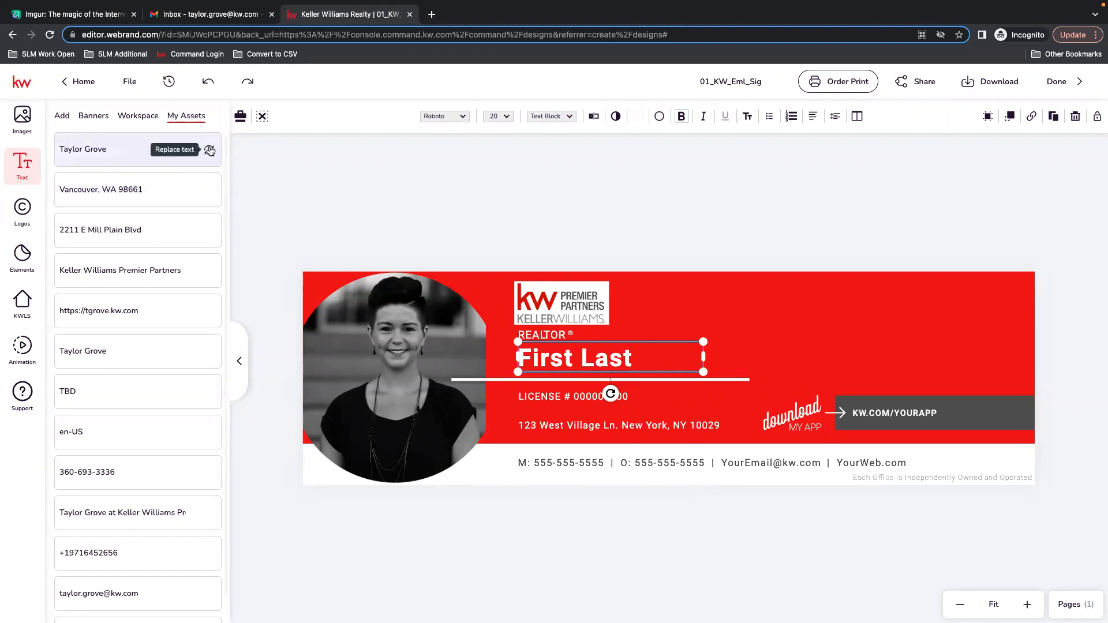
click(210, 150)
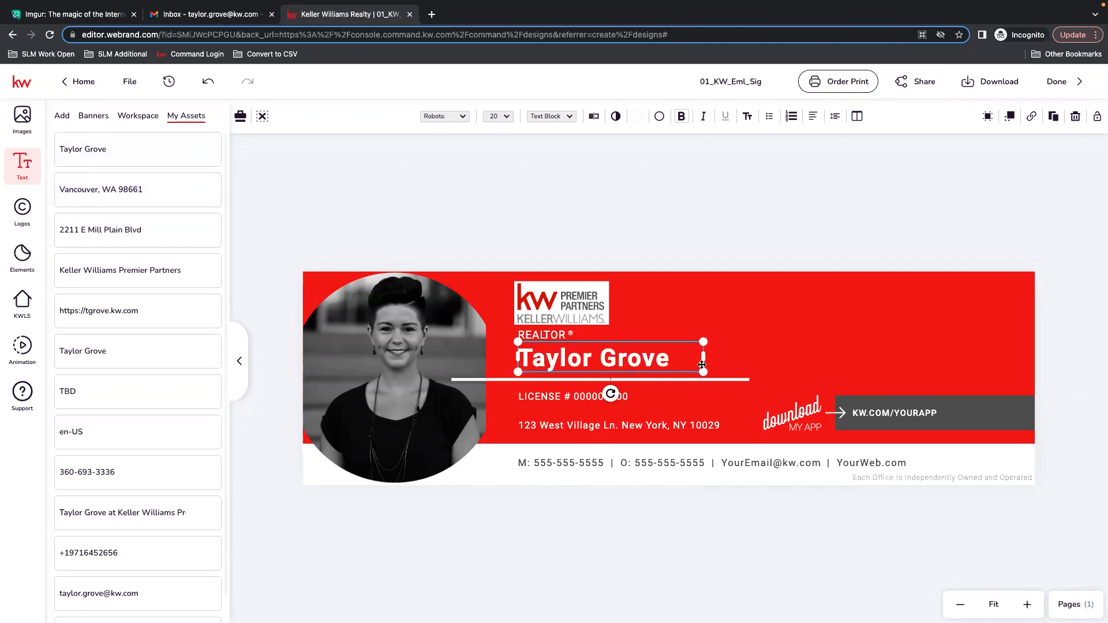
click(194, 150)
drag(715, 378, 762, 337)
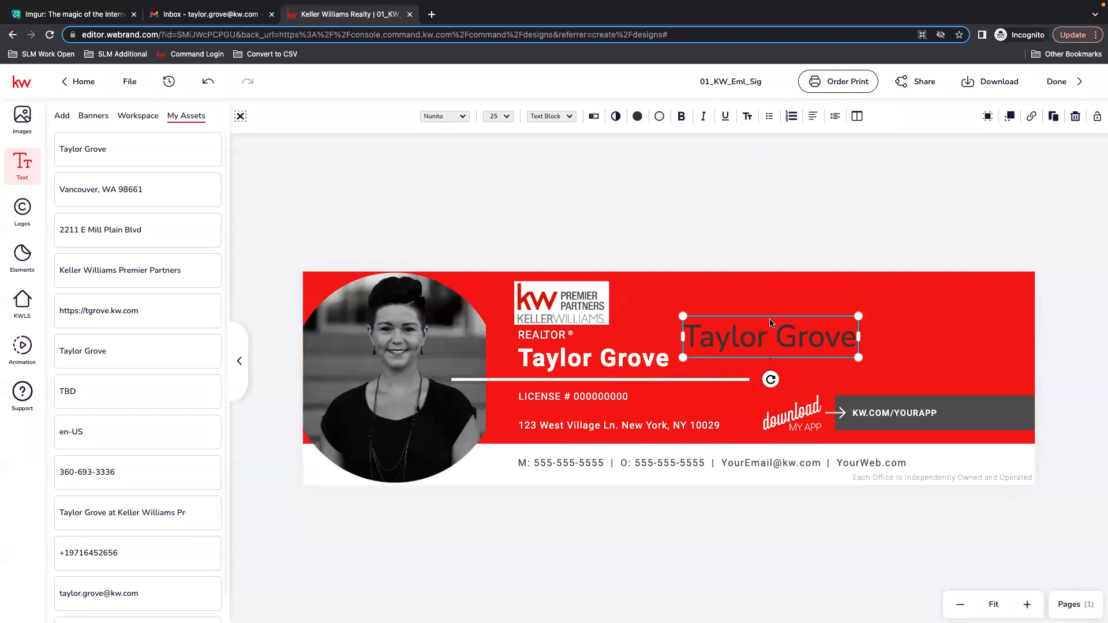
double_click(801, 342)
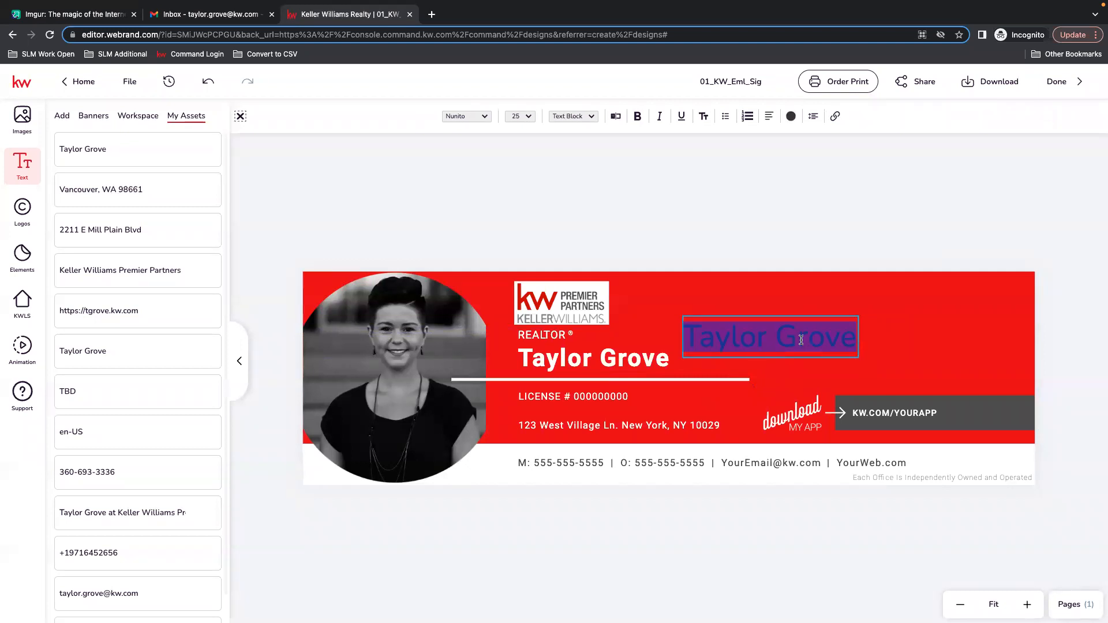
click(758, 349)
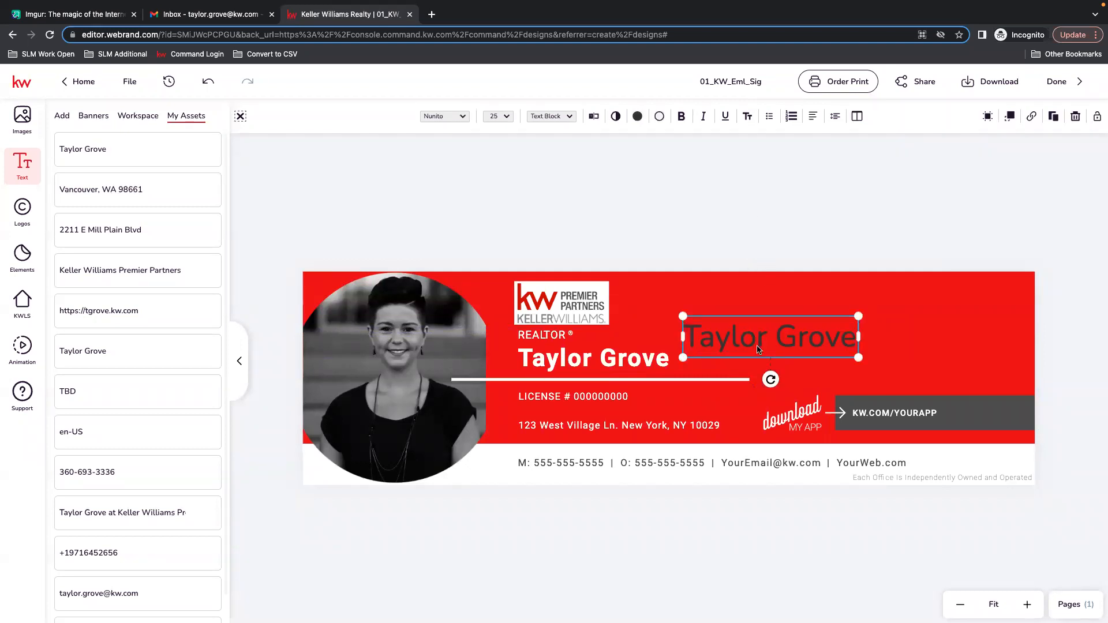
key(Delete)
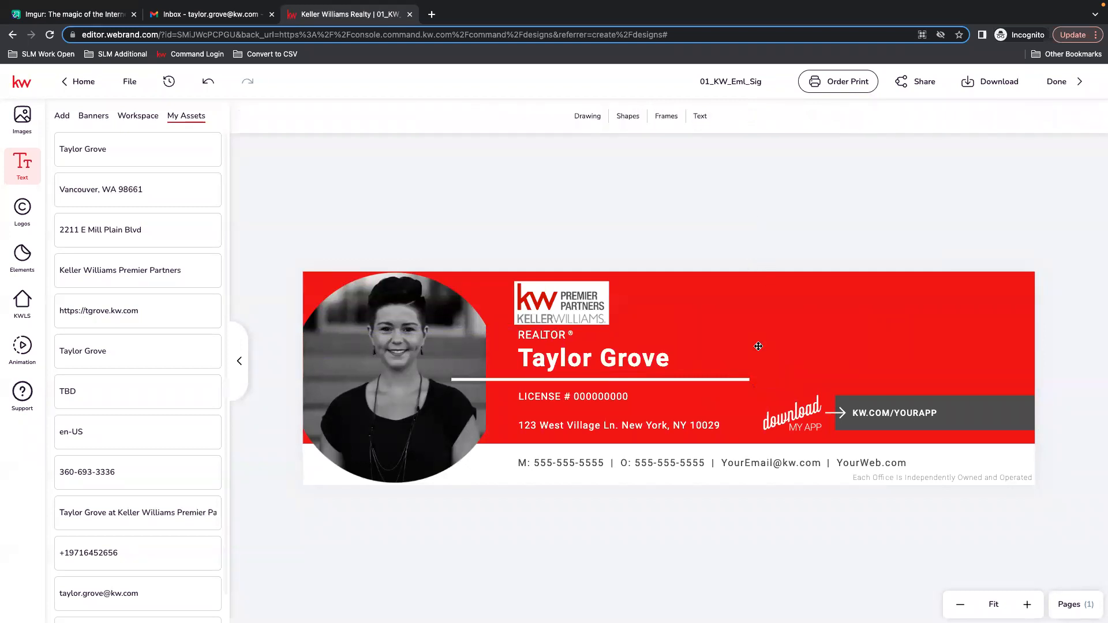
Retype the surname in the name text and save the edit in the text editor.
click(606, 363)
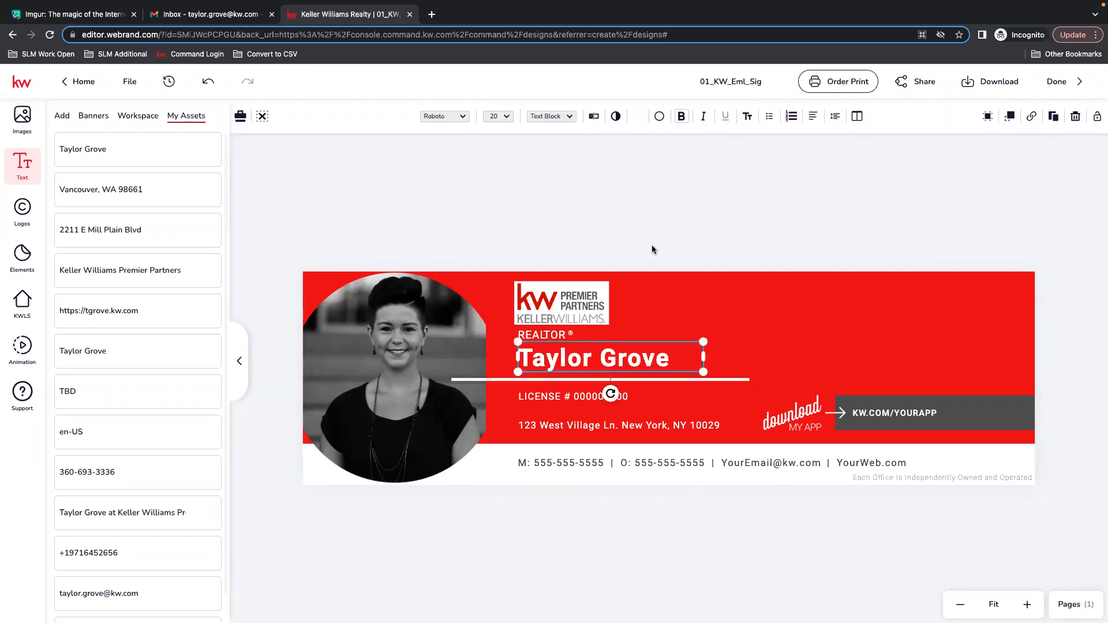
double_click(633, 359)
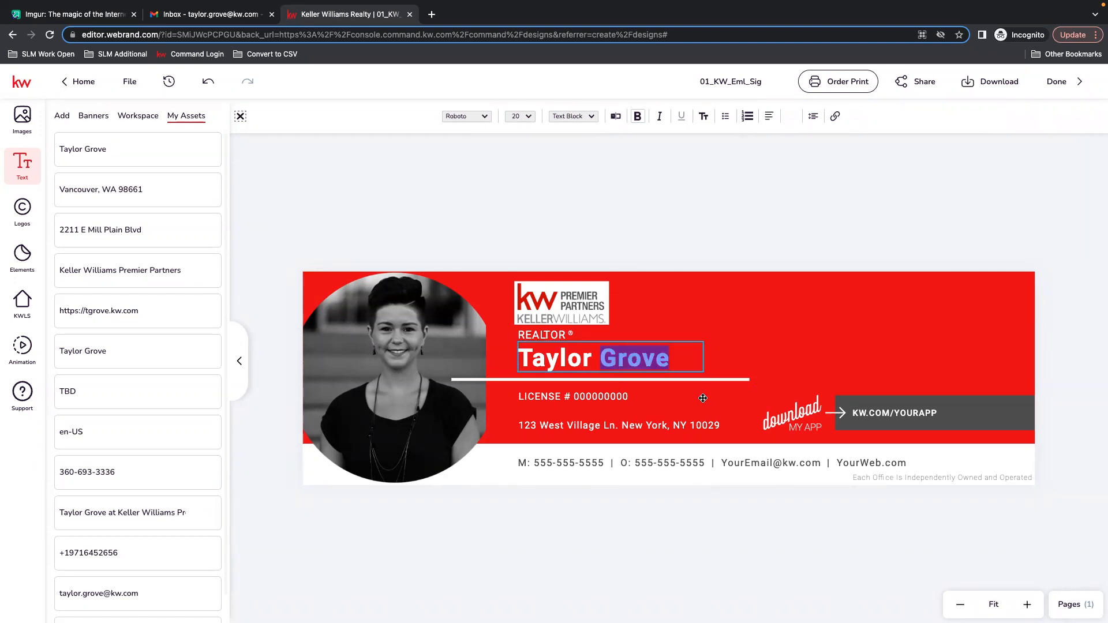
text(Grove)
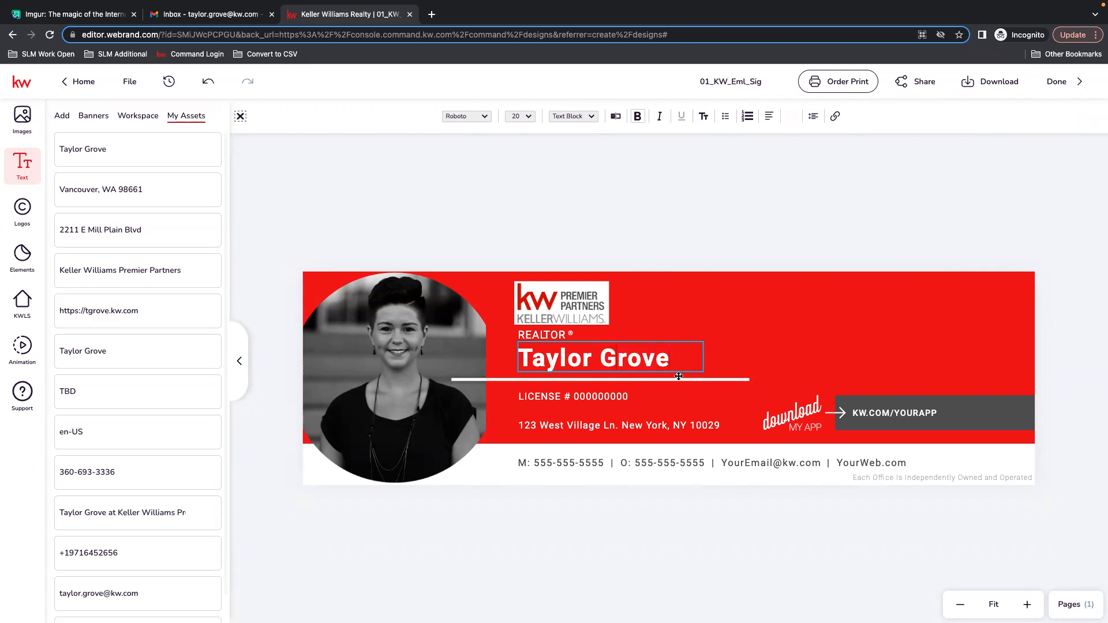
key(Escape)
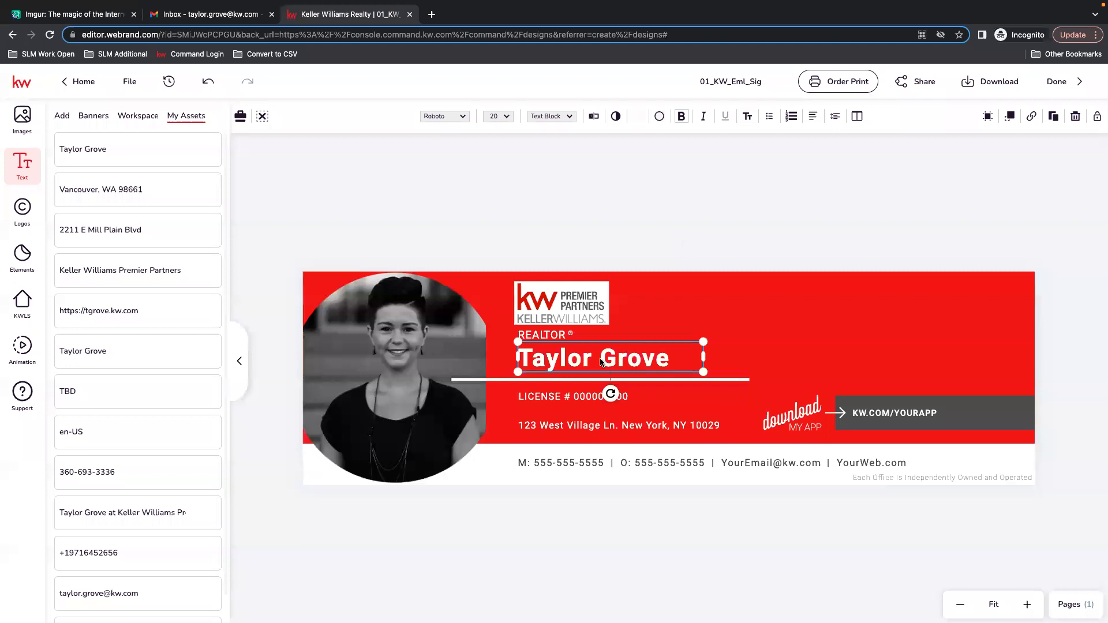
click(593, 118)
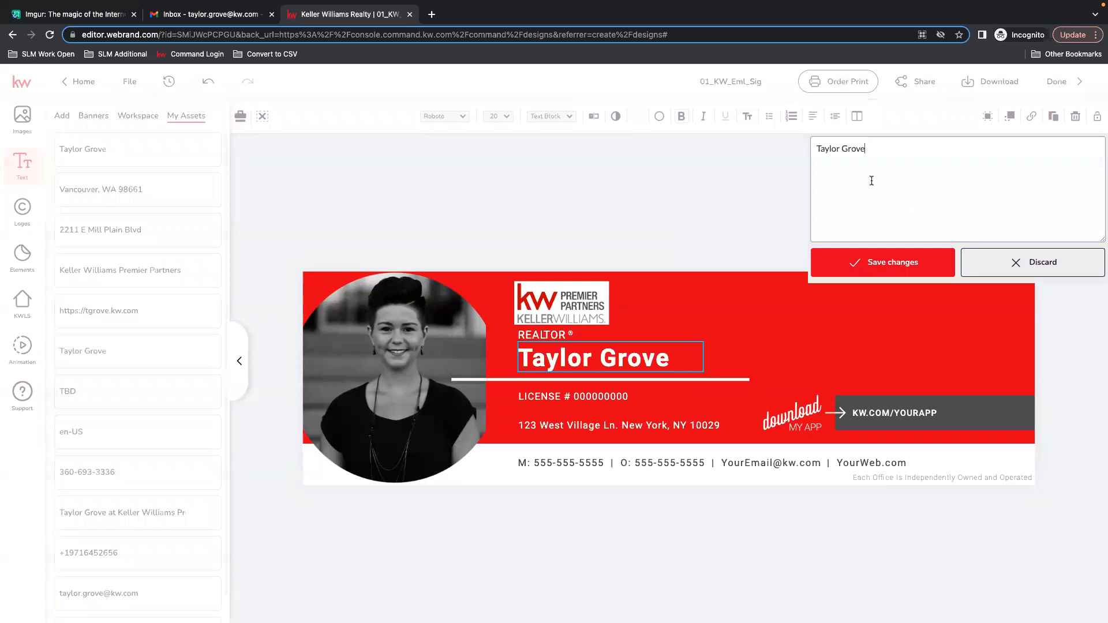
key(BackSpace)
key(BackSpace)
key(BackSpace)
text(ove)
click(893, 263)
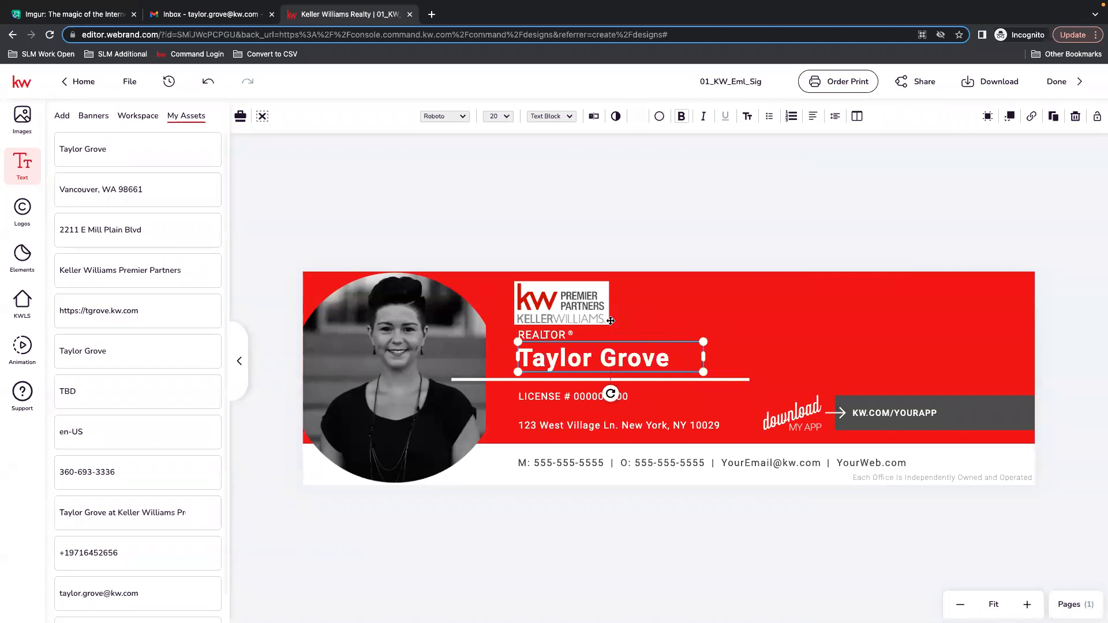
Replace the placeholder digits of the license line with the agent's license number and save the change.
click(589, 397)
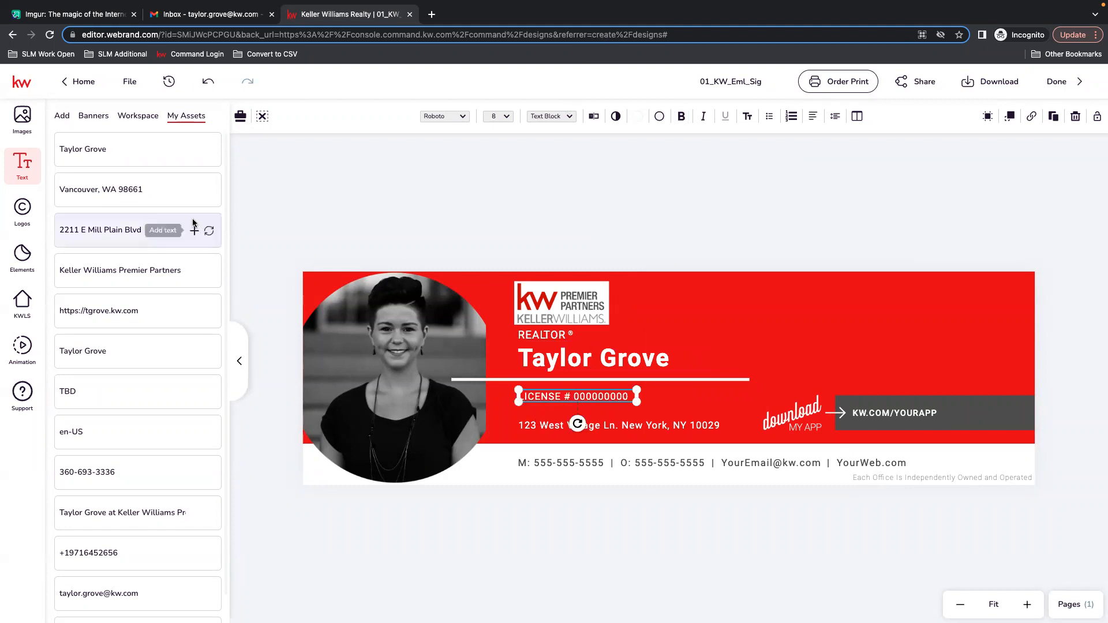
scroll(133, 592, down, 1)
scroll(133, 588, down, 1)
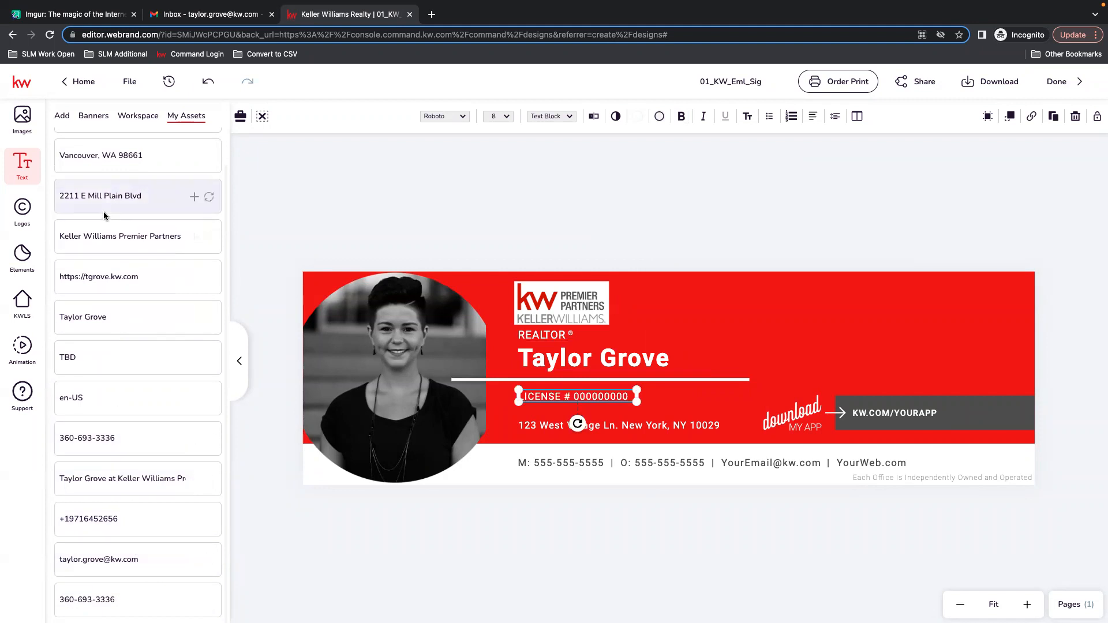
scroll(114, 499, up, 1)
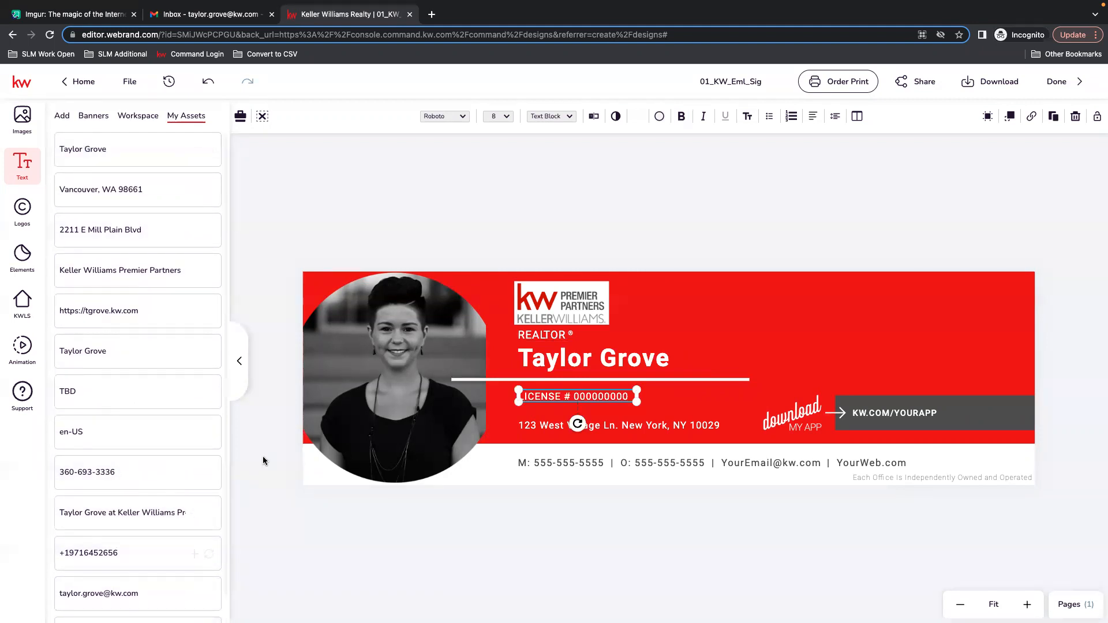
click(593, 116)
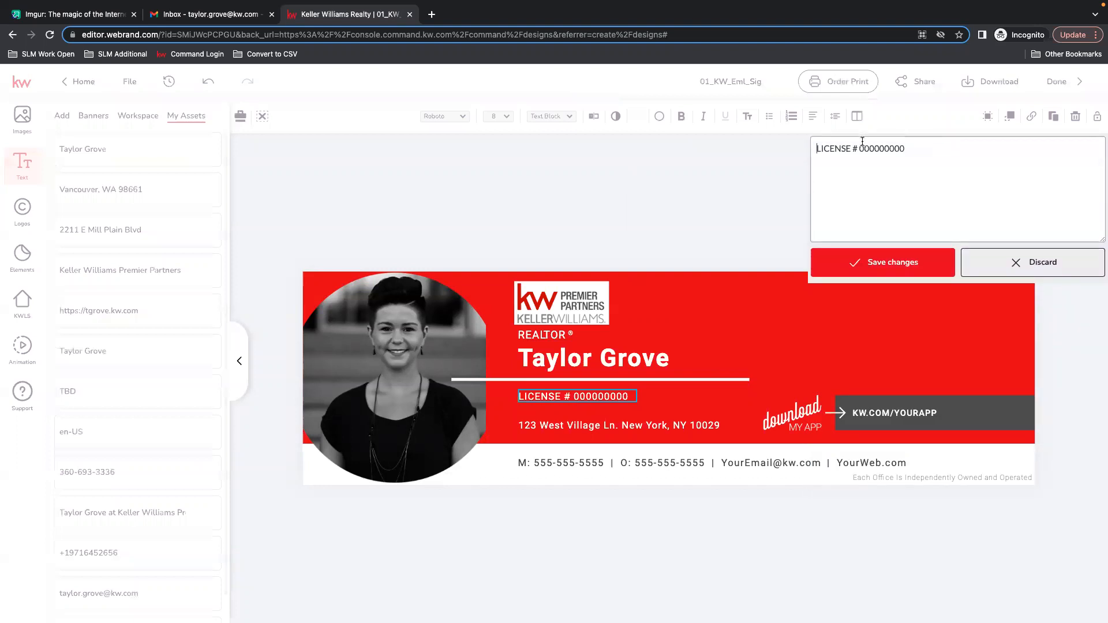
drag(858, 149, 949, 145)
text(123456)
click(888, 264)
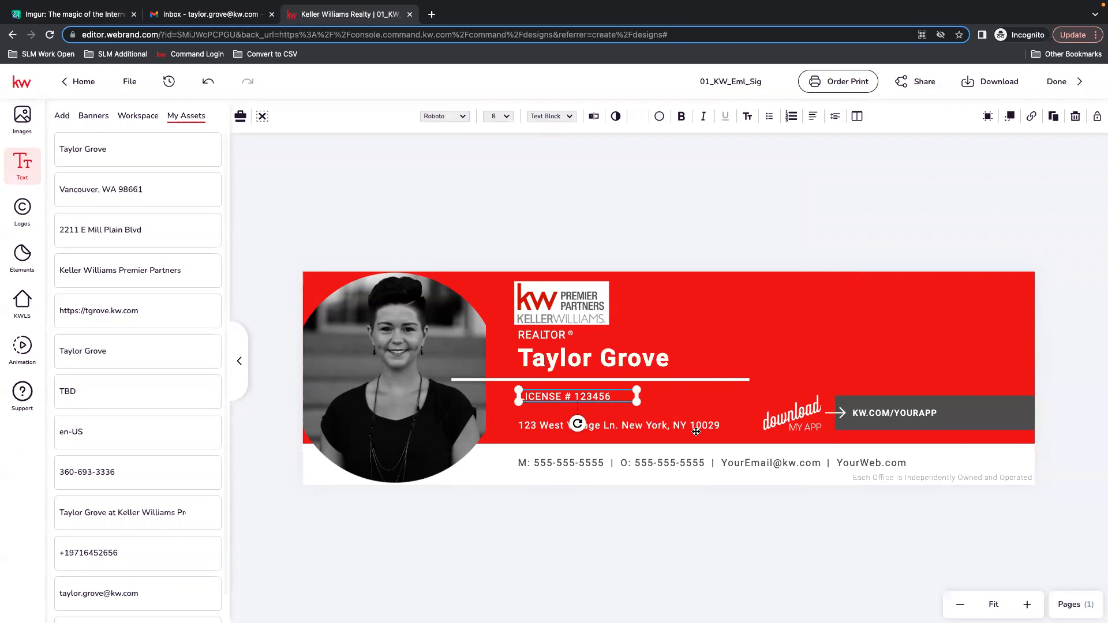
Replace the address line with the agent's street address from My Assets, leaving the text editor without changes.
click(667, 427)
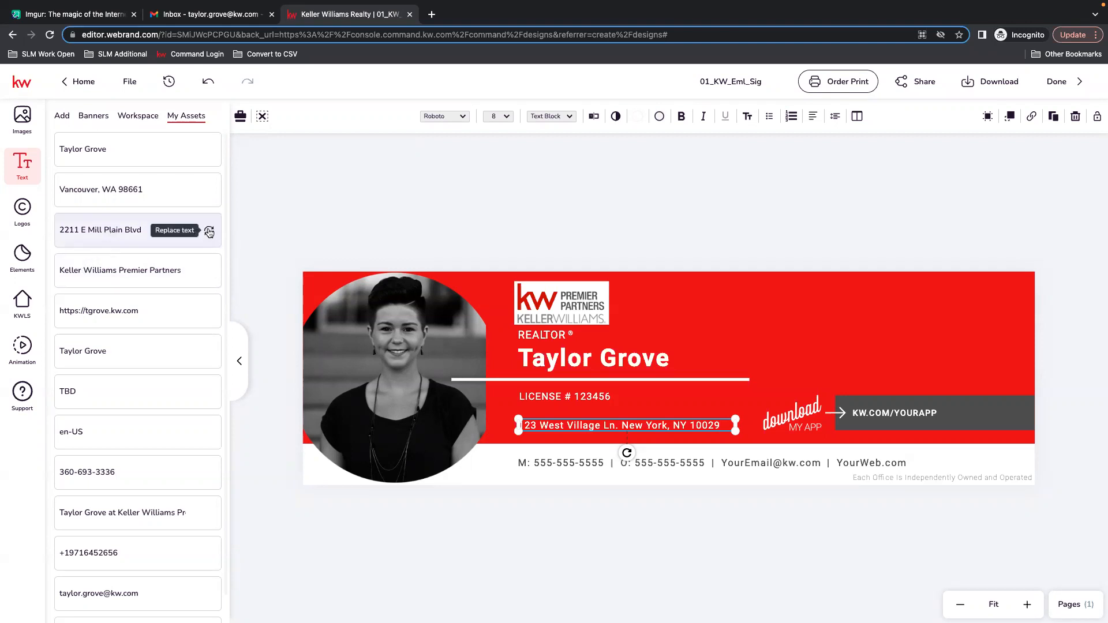
click(209, 232)
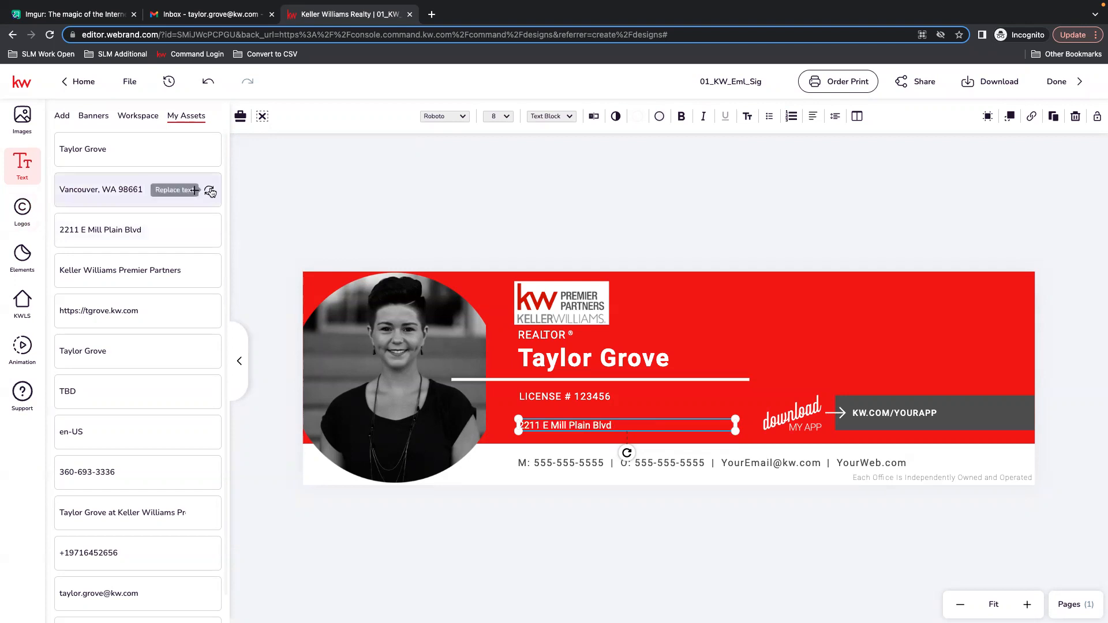
click(209, 191)
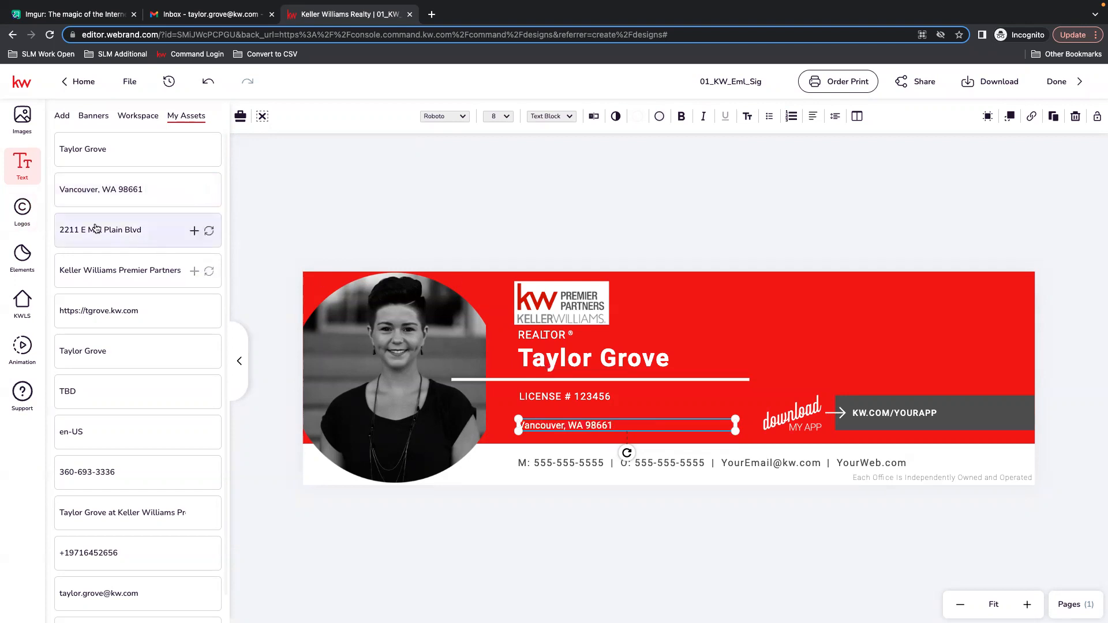
click(209, 232)
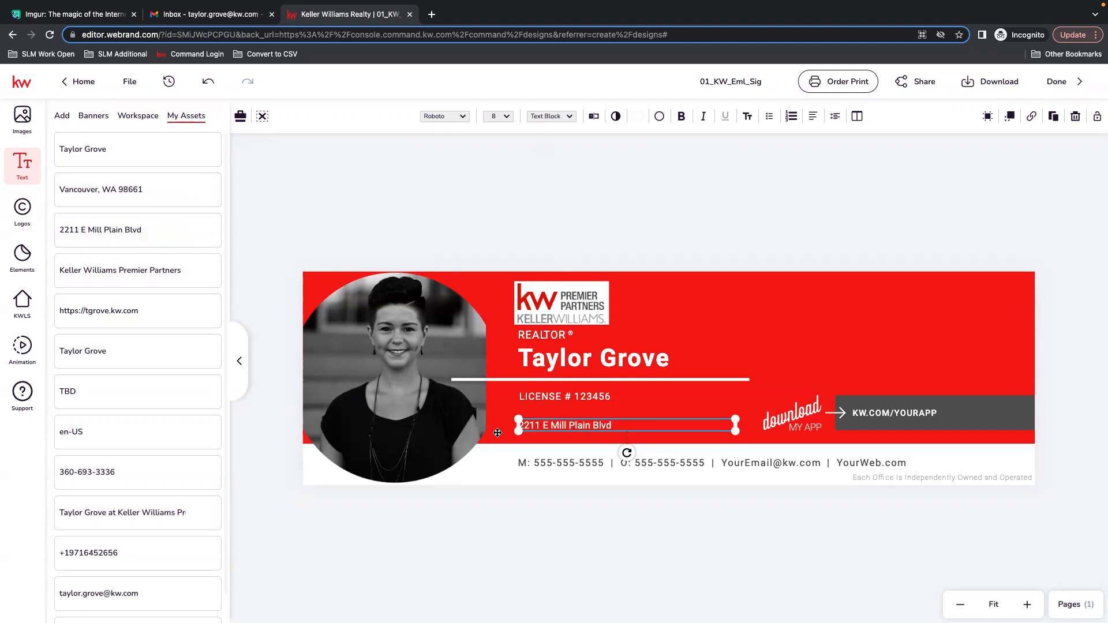
click(593, 118)
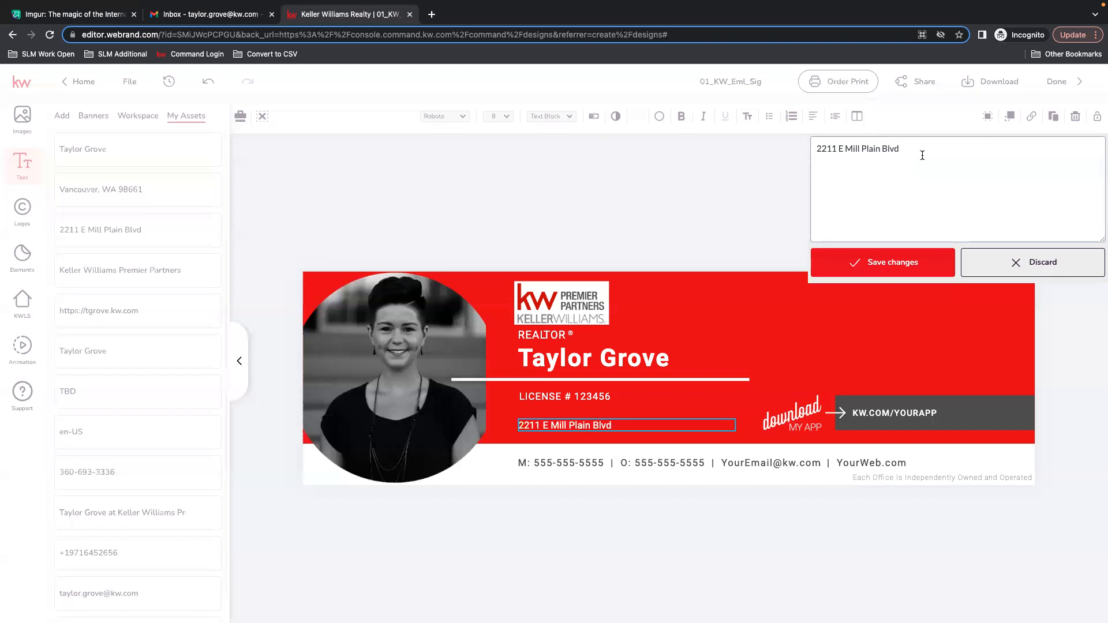
click(1068, 261)
Duplicate the address line below itself and replace the copy with the city, state and ZIP asset.
drag(567, 427, 566, 421)
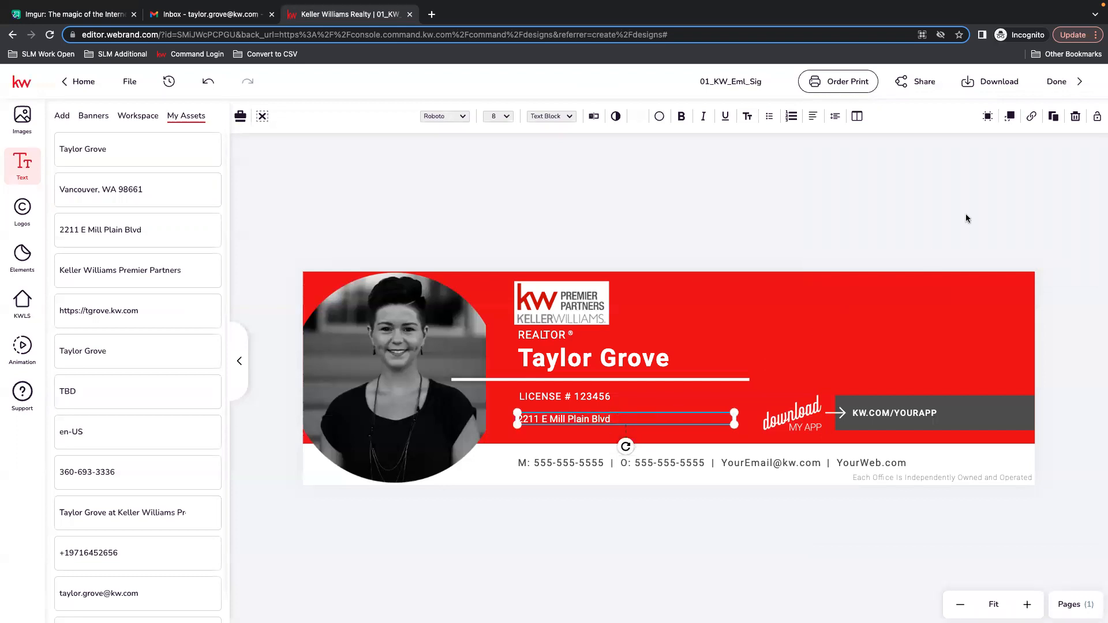
click(1053, 119)
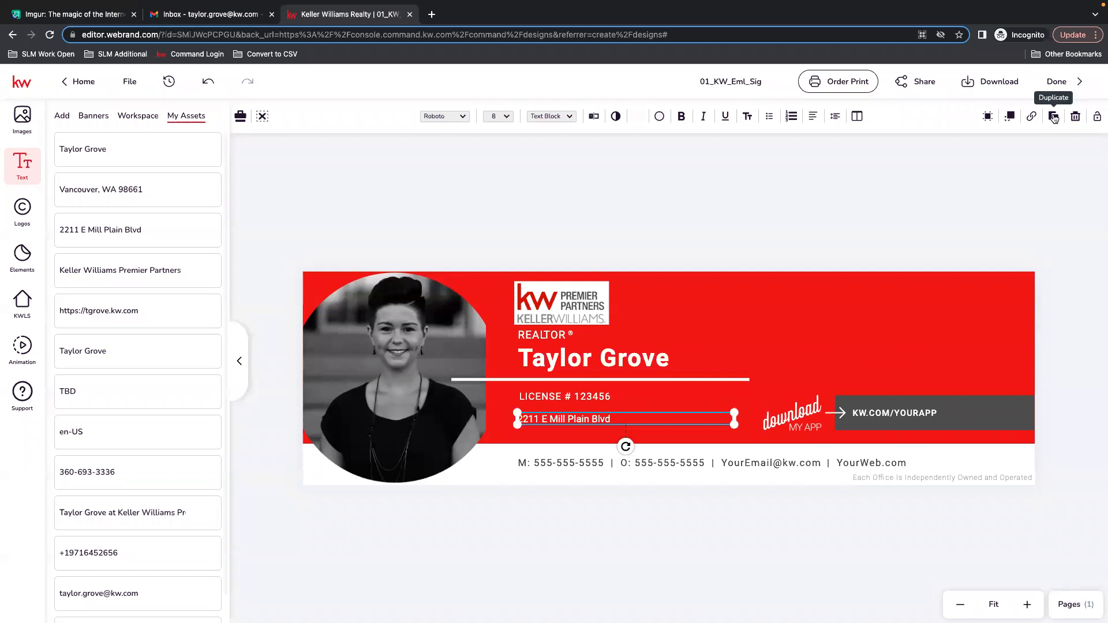
click(1053, 118)
drag(610, 441, 583, 432)
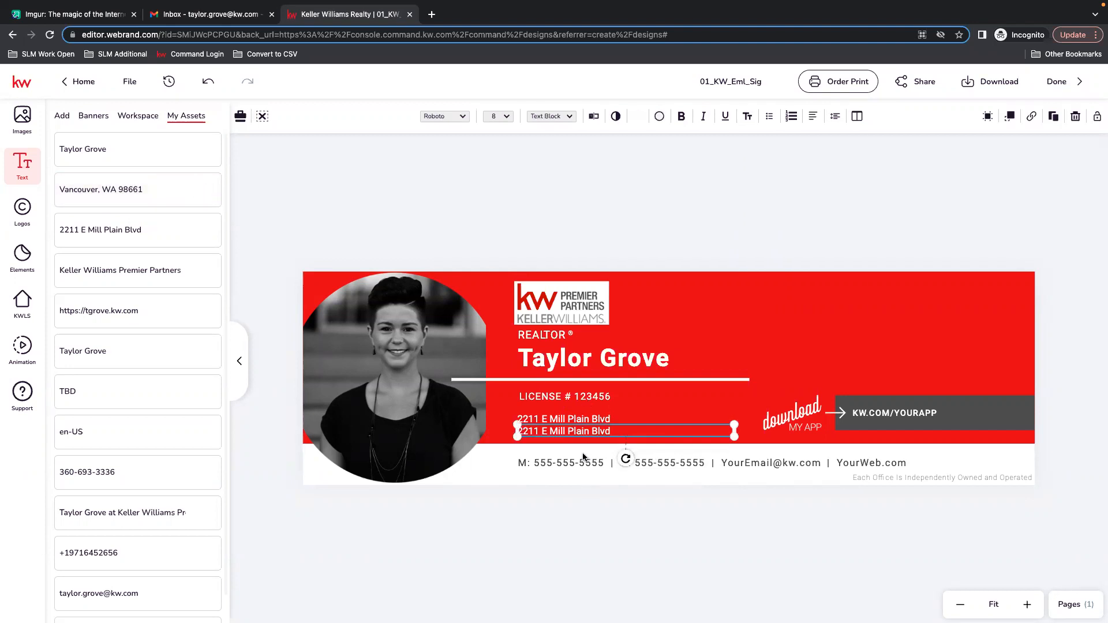
click(209, 190)
click(610, 492)
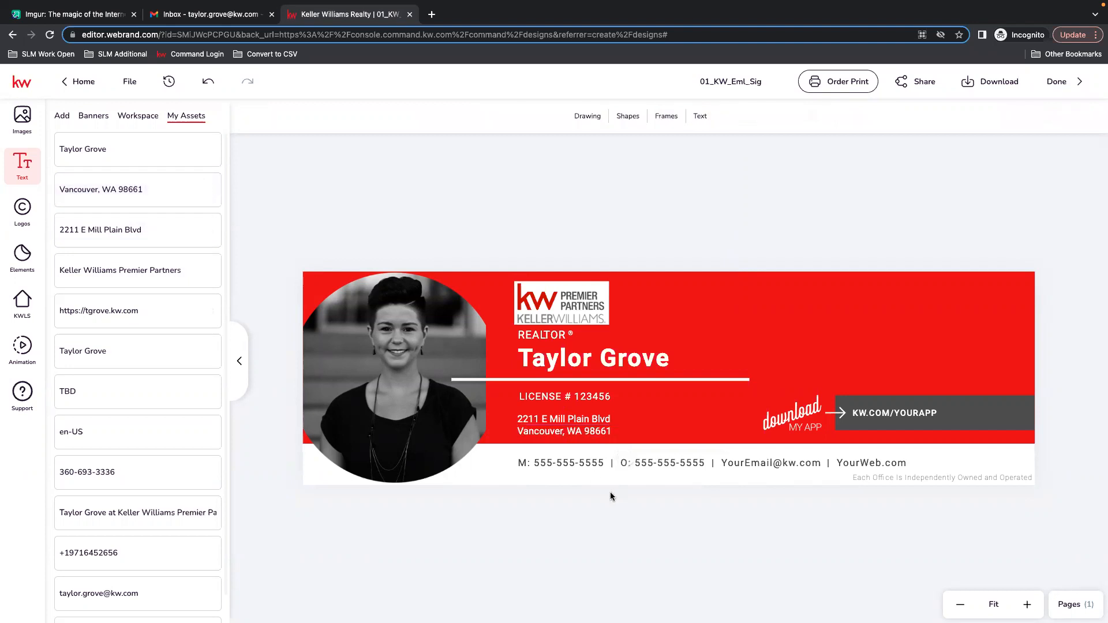
Move the city, state and ZIP line up beside the street address on the same row.
click(563, 419)
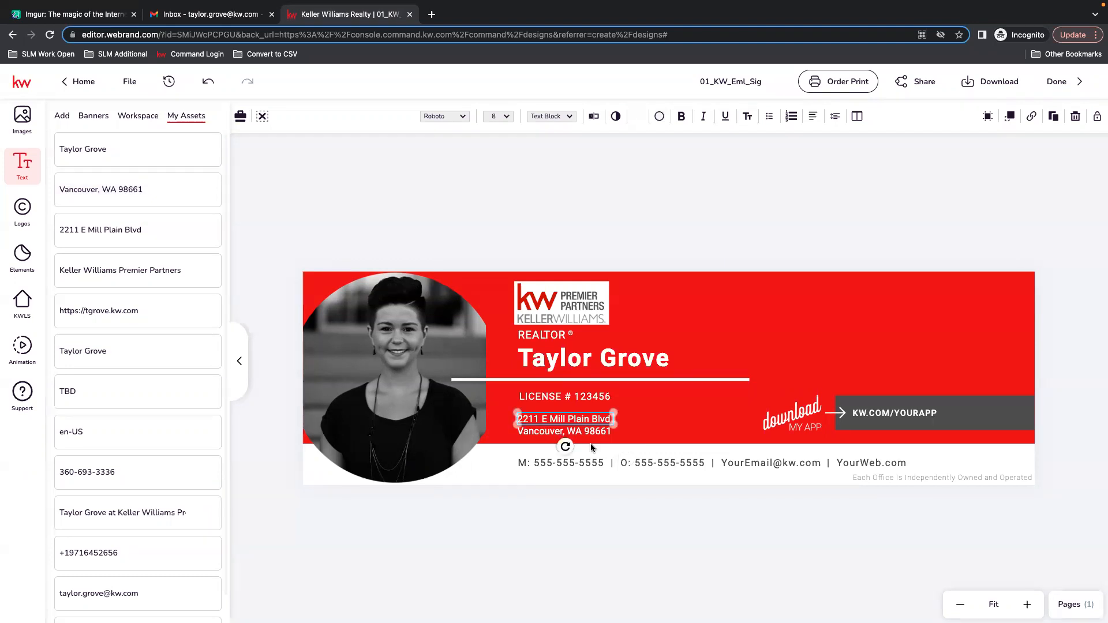
drag(581, 436, 678, 424)
mouse_move(830, 420)
mouse_down()
mouse_move(772, 420)
mouse_move(829, 422)
mouse_up()
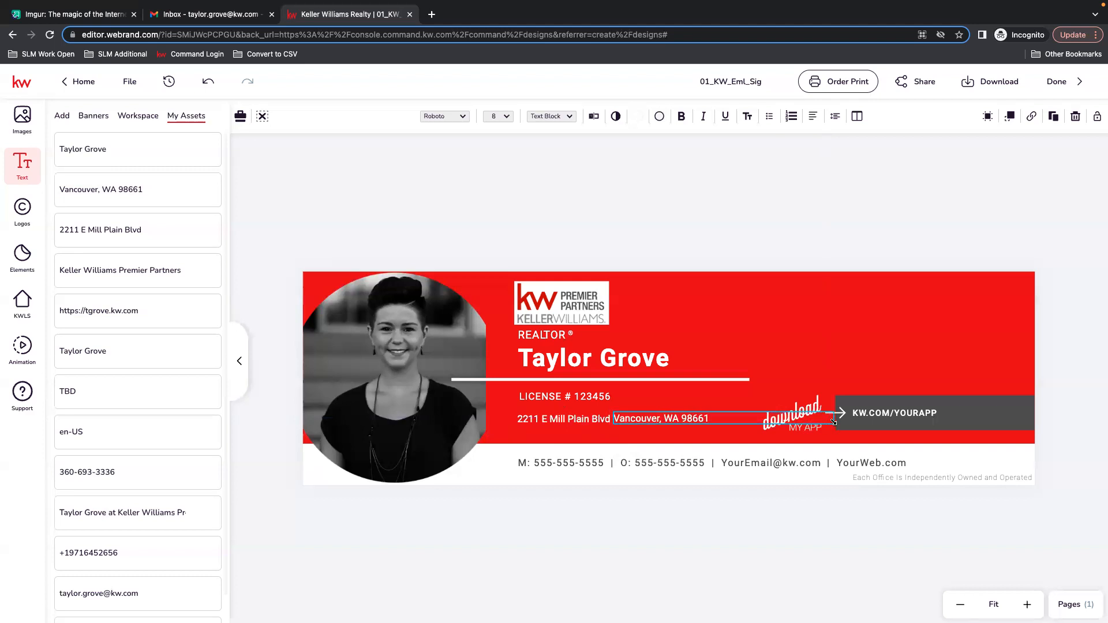
click(607, 422)
click(684, 422)
click(497, 116)
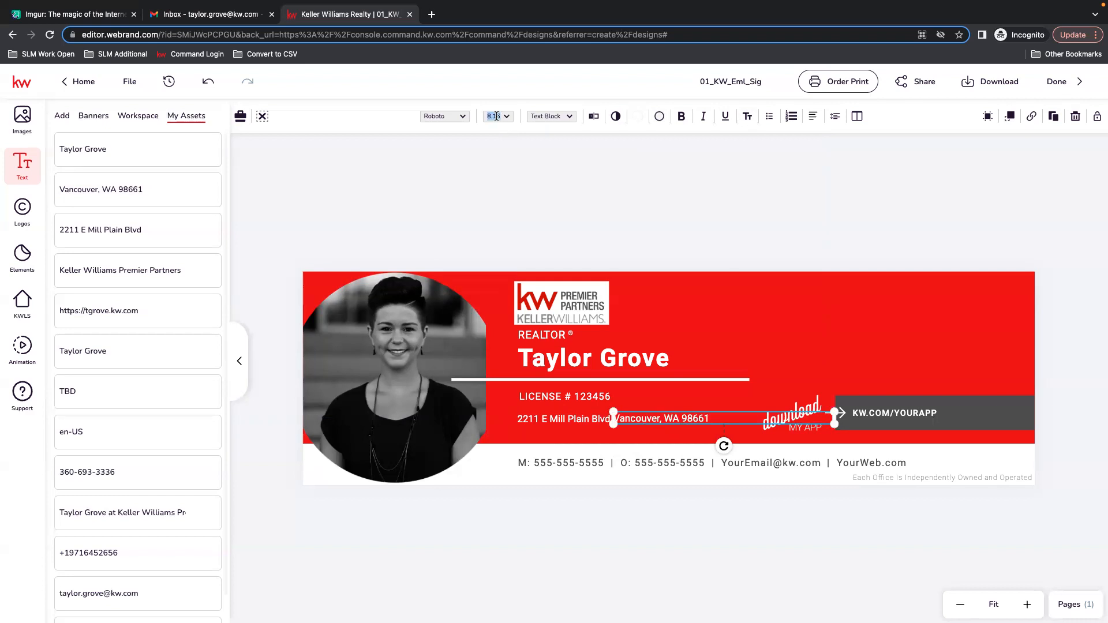
click(570, 208)
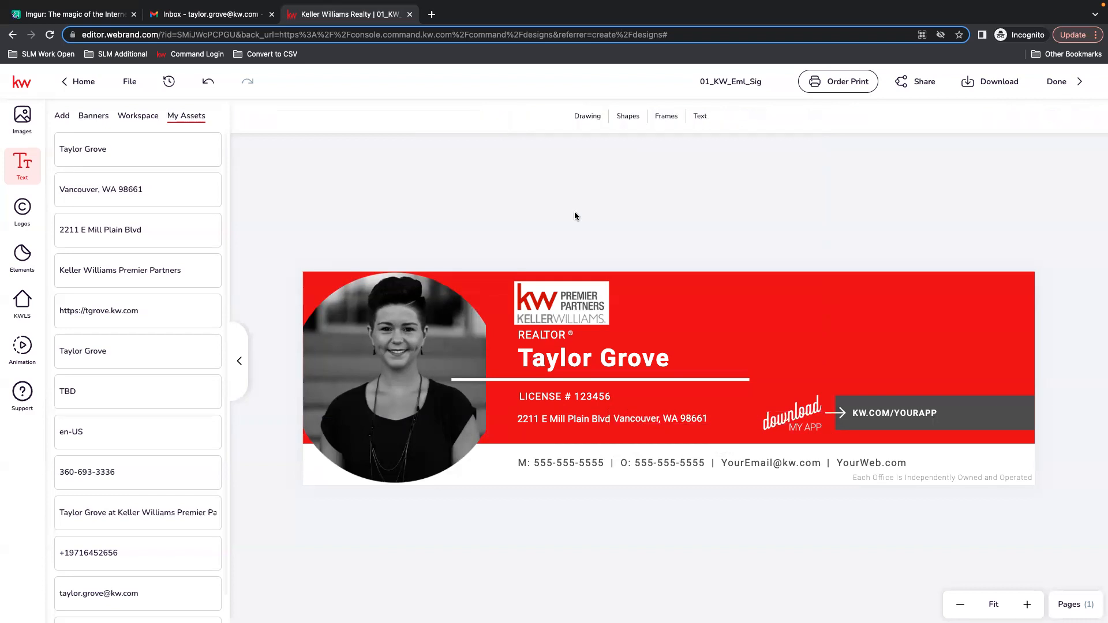
click(638, 423)
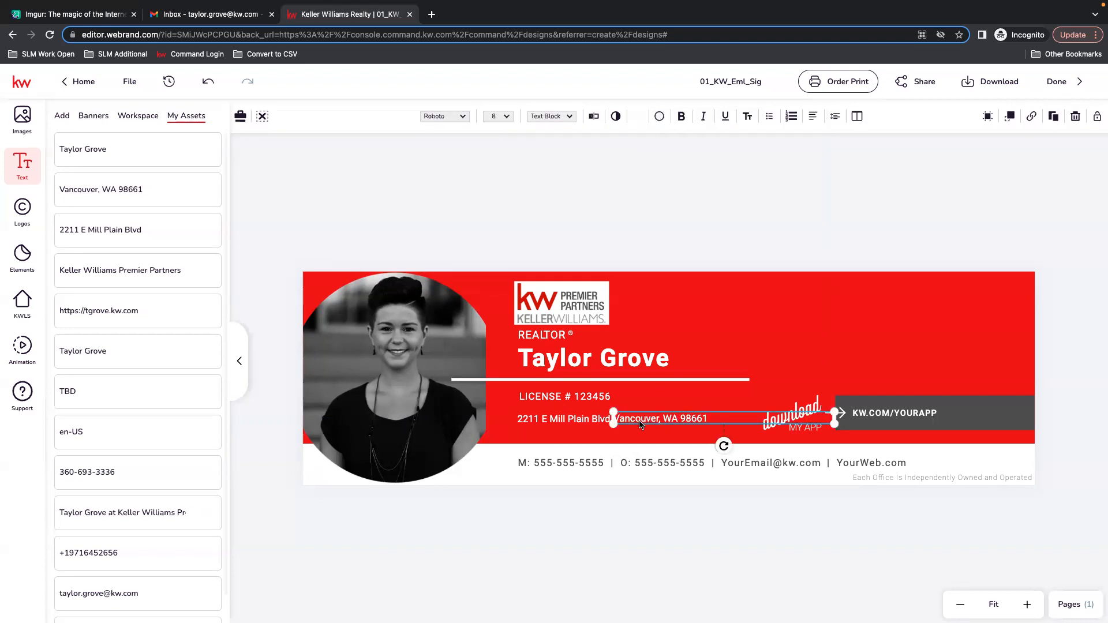
Shrink the city, state and ZIP text box so it sits snugly beside the street address.
key(Down)
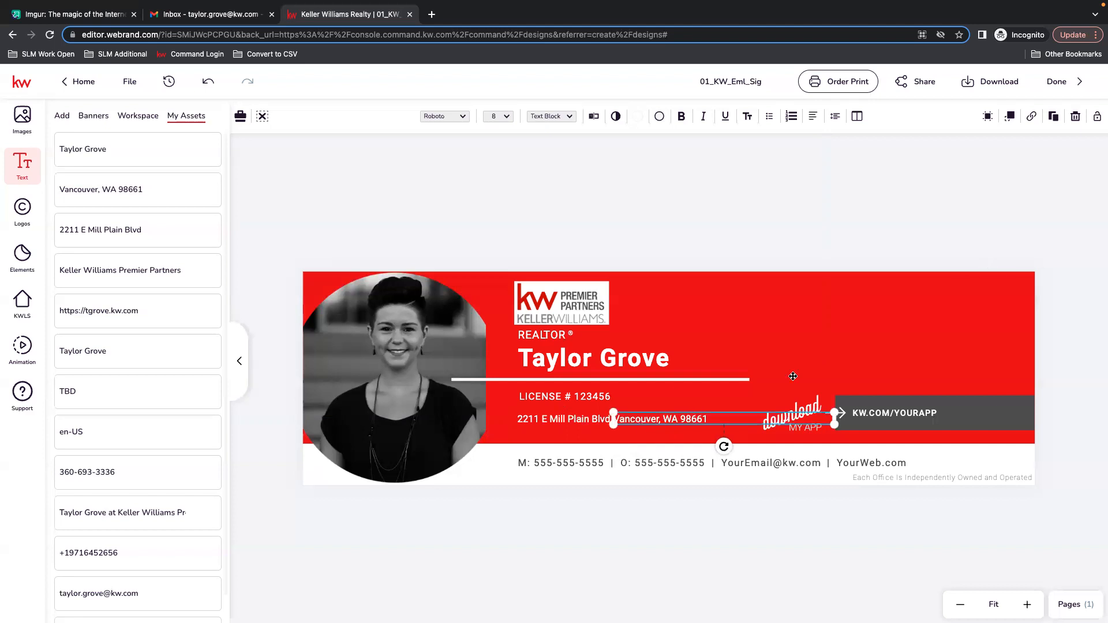
drag(836, 417, 716, 418)
click(667, 200)
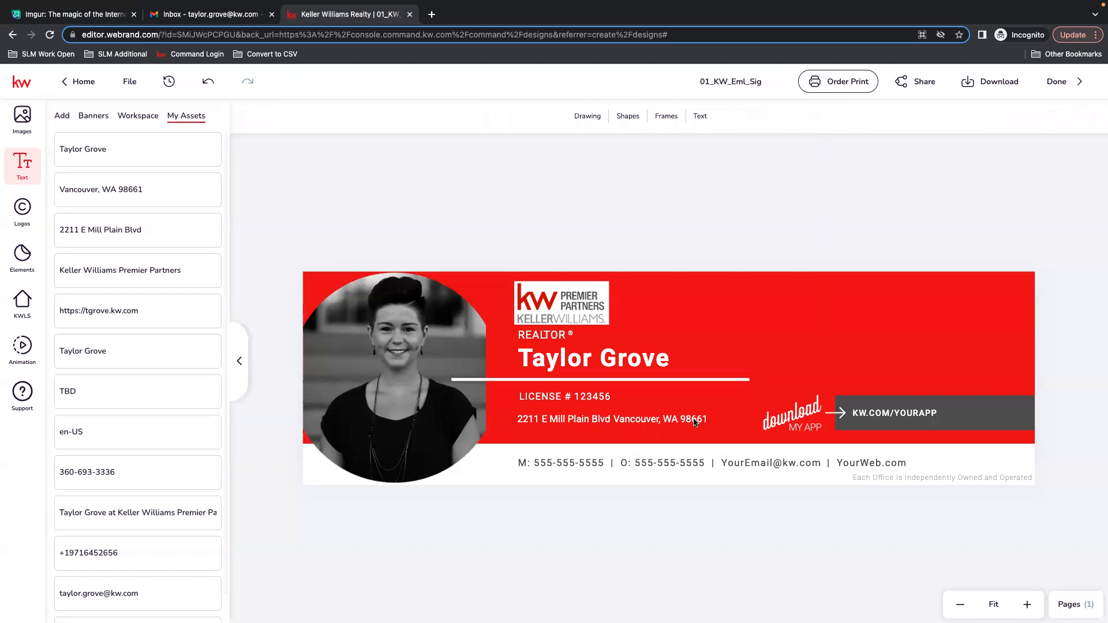
click(694, 422)
drag(695, 422, 694, 422)
click(702, 251)
click(672, 421)
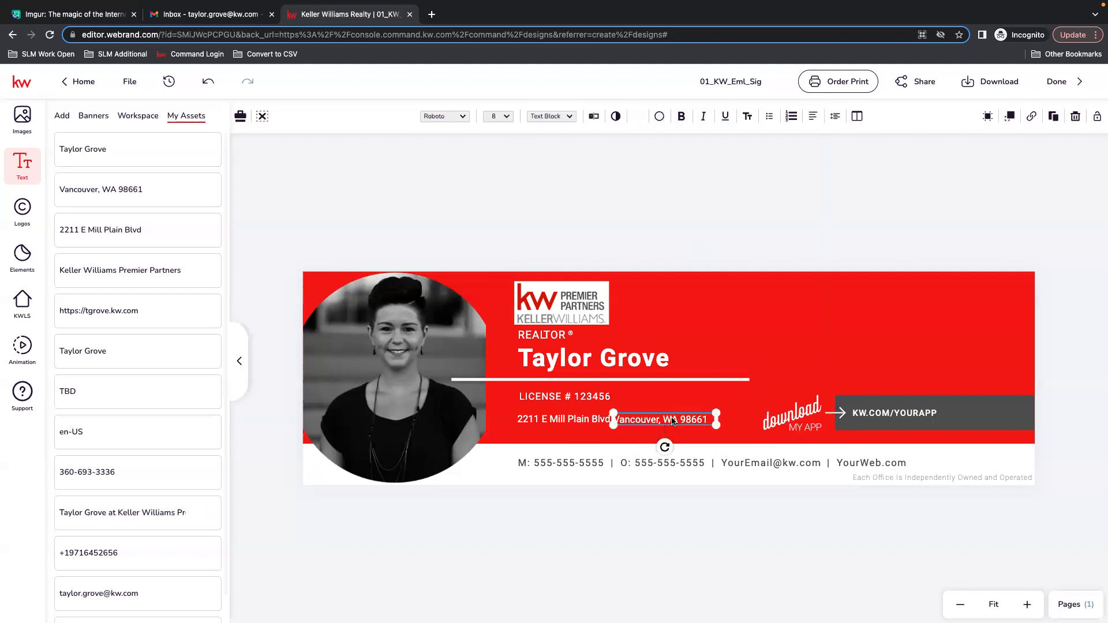
click(743, 205)
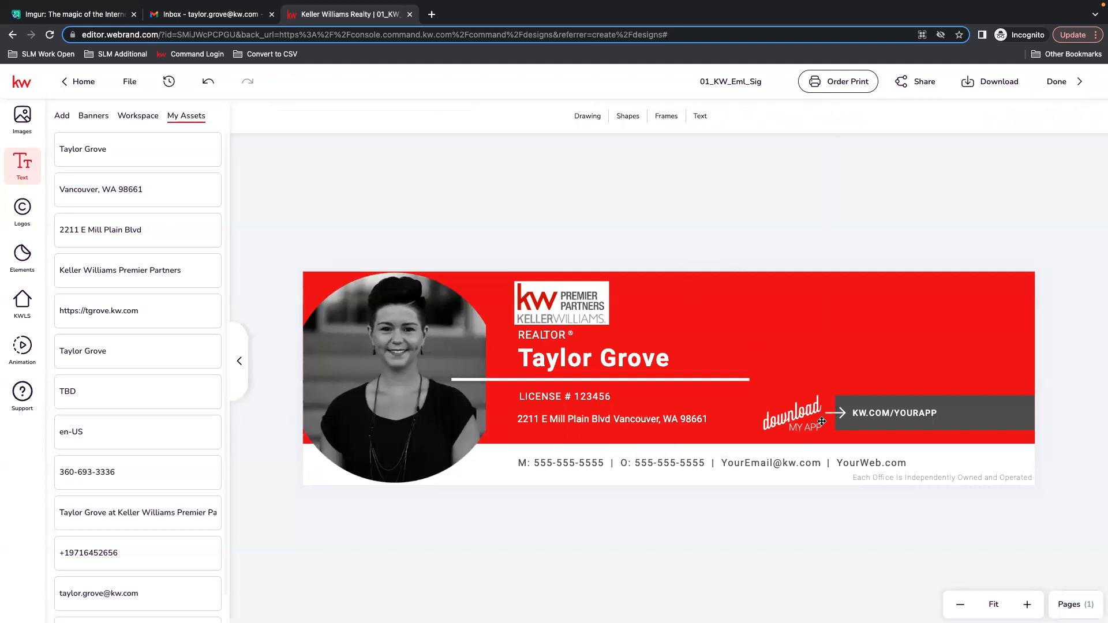
Apply the phone number asset to the contact line and undo the replacement.
click(558, 466)
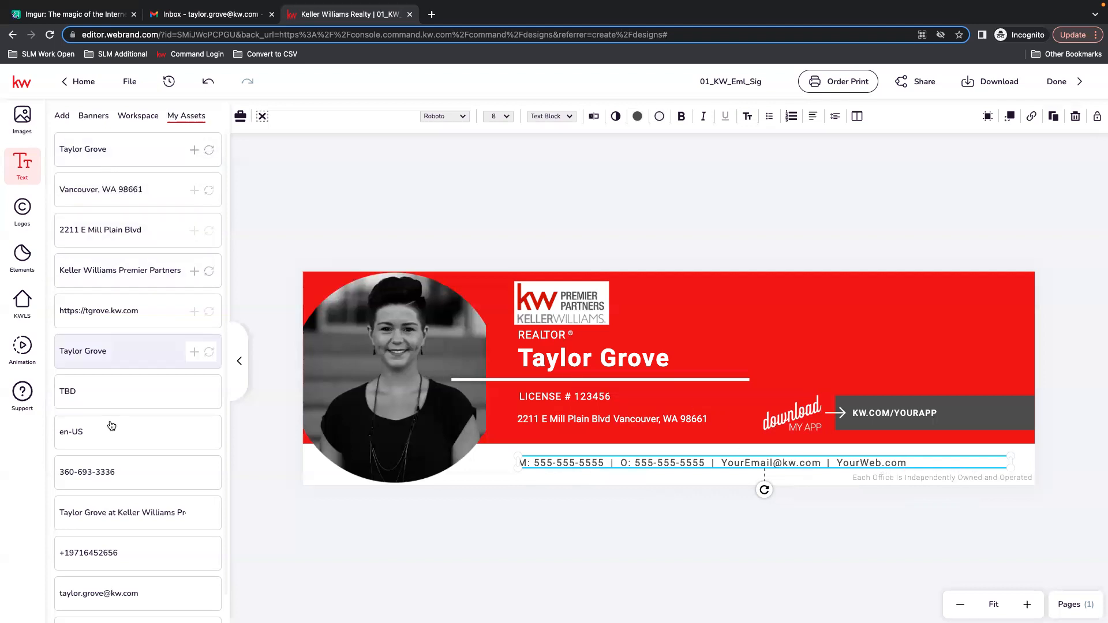
click(209, 473)
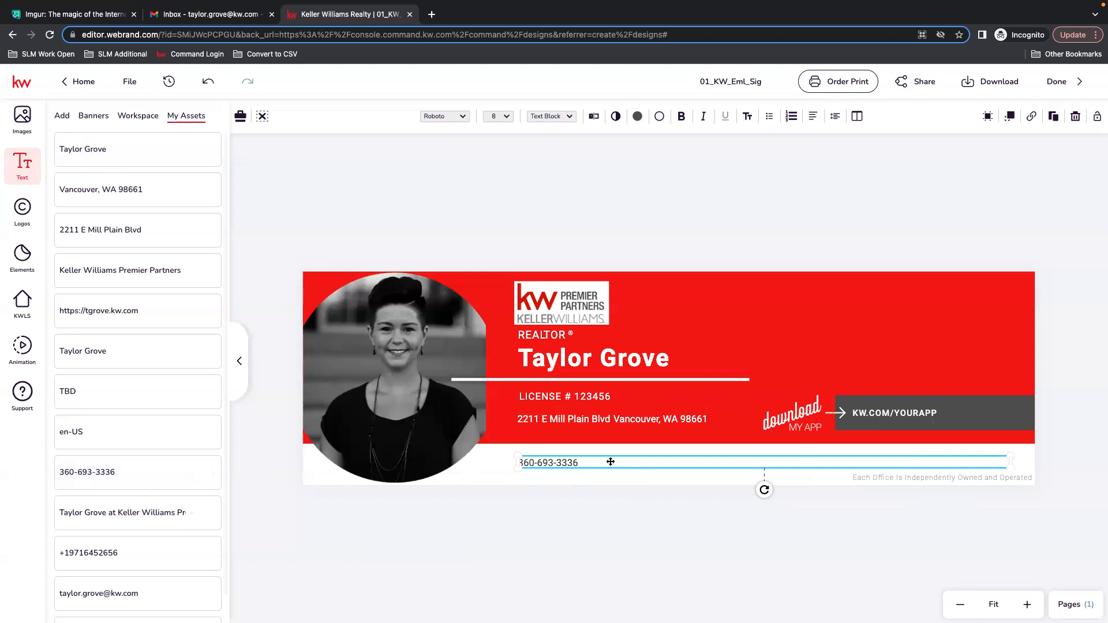
click(203, 85)
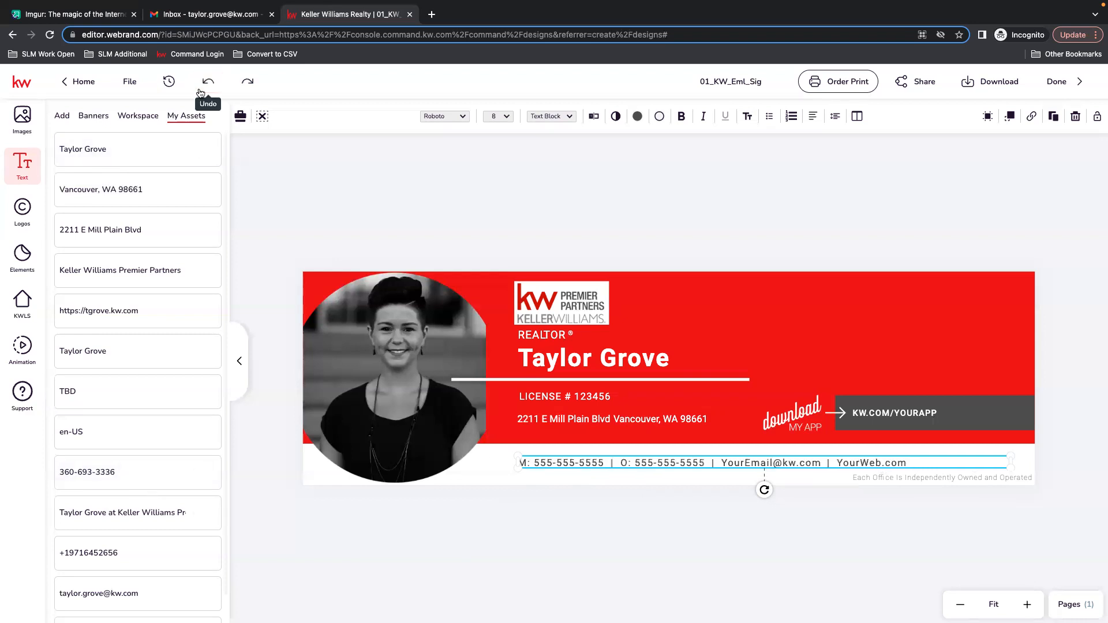
Open the contact line's text editor and replace the mobile placeholder number with the agent's phone number.
click(594, 118)
drag(882, 147, 835, 147)
Replace the office placeholder number with the agent's phone number.
drag(955, 147, 905, 149)
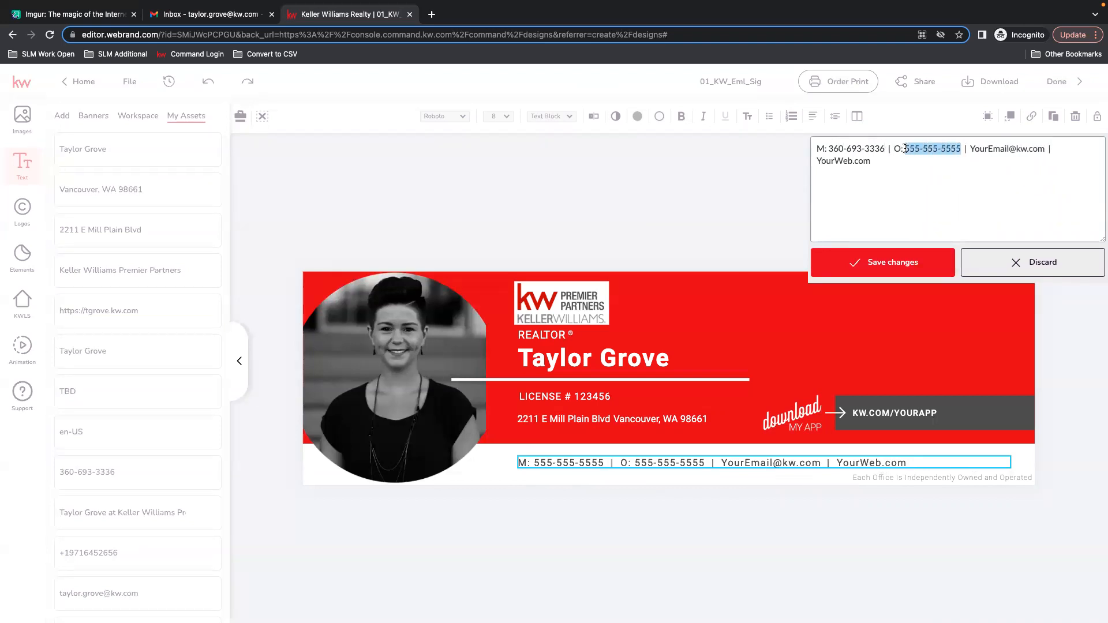
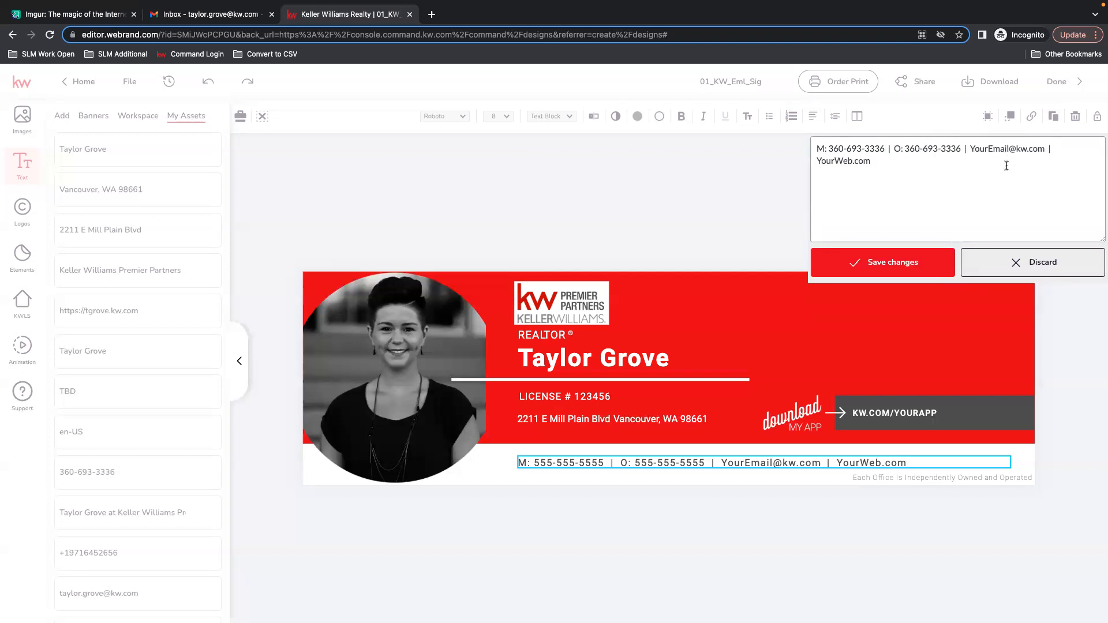
Replace the placeholder email in the contact line with the agent's email address.
drag(1007, 149, 967, 147)
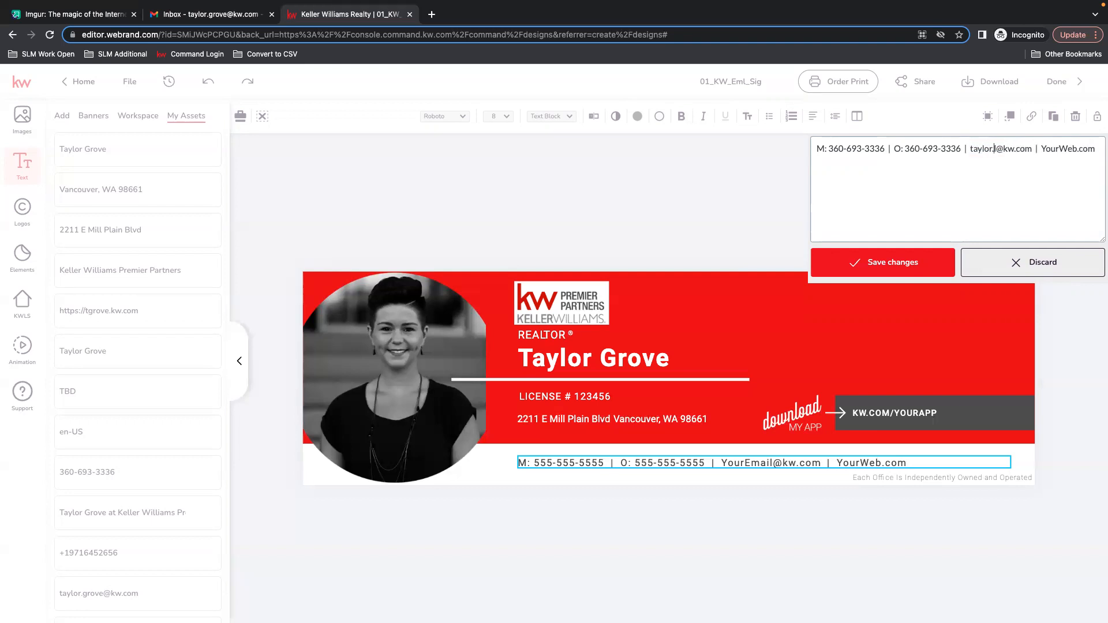
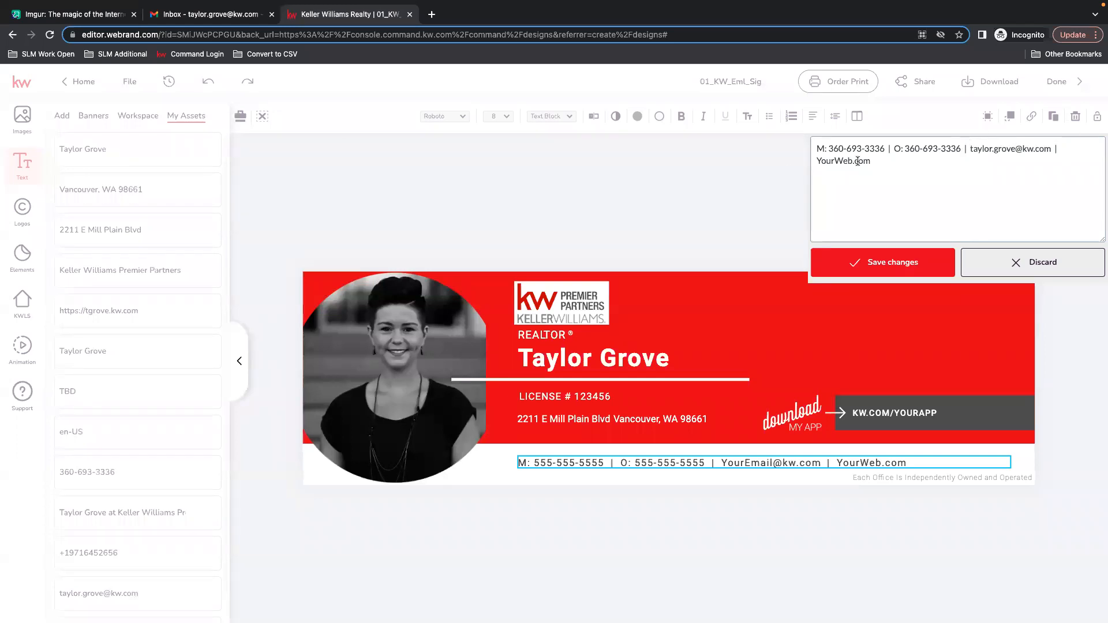
Replace YourWeb.com with the agent's website address and save the contact line changes.
drag(850, 160, 819, 159)
text(tgrove.kw)
click(875, 260)
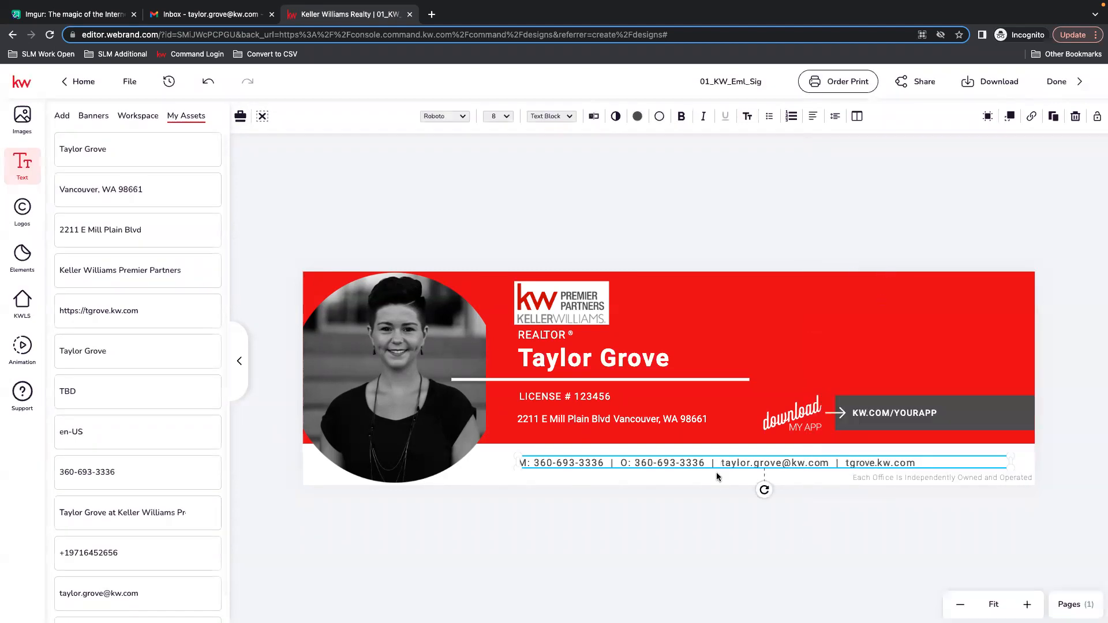
Nudge the contact line up slightly.
key(Up)
key(Up)
key(Up)
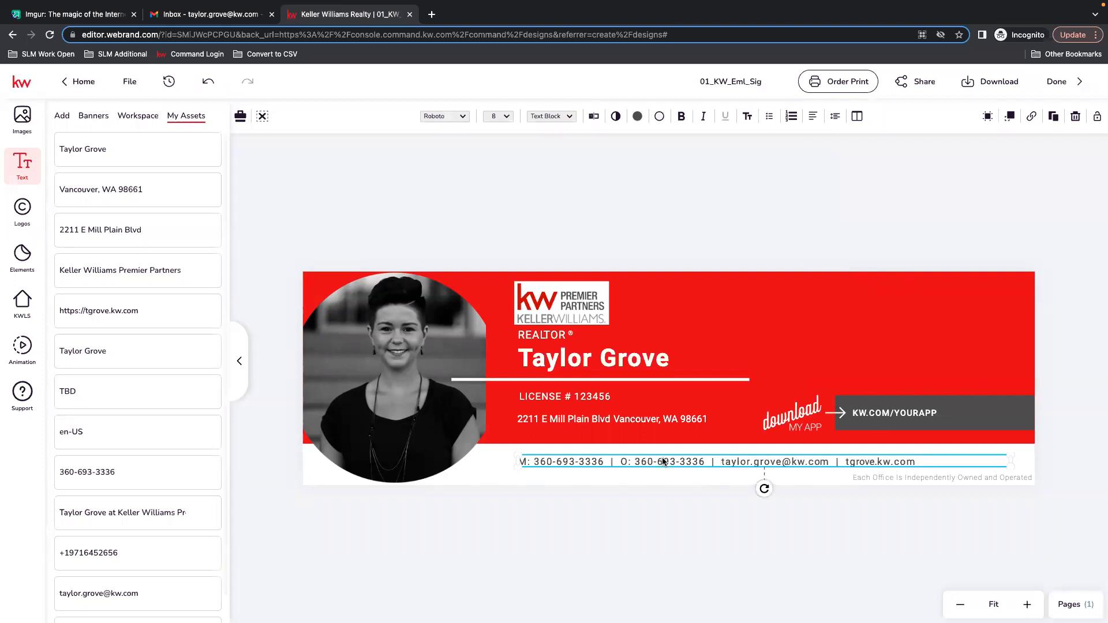
click(755, 182)
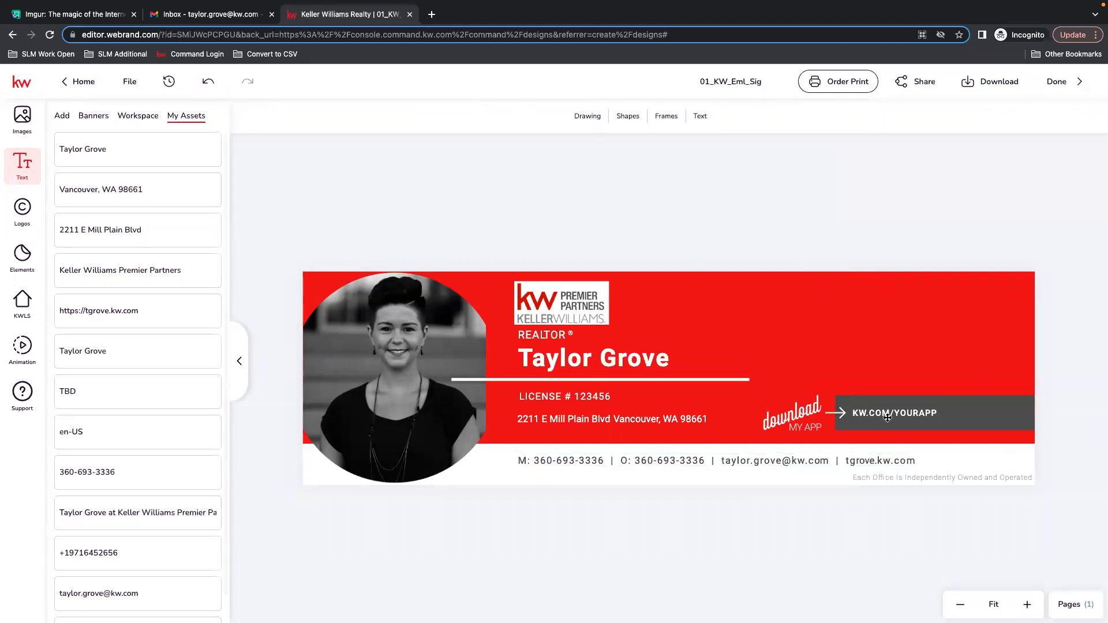
click(935, 414)
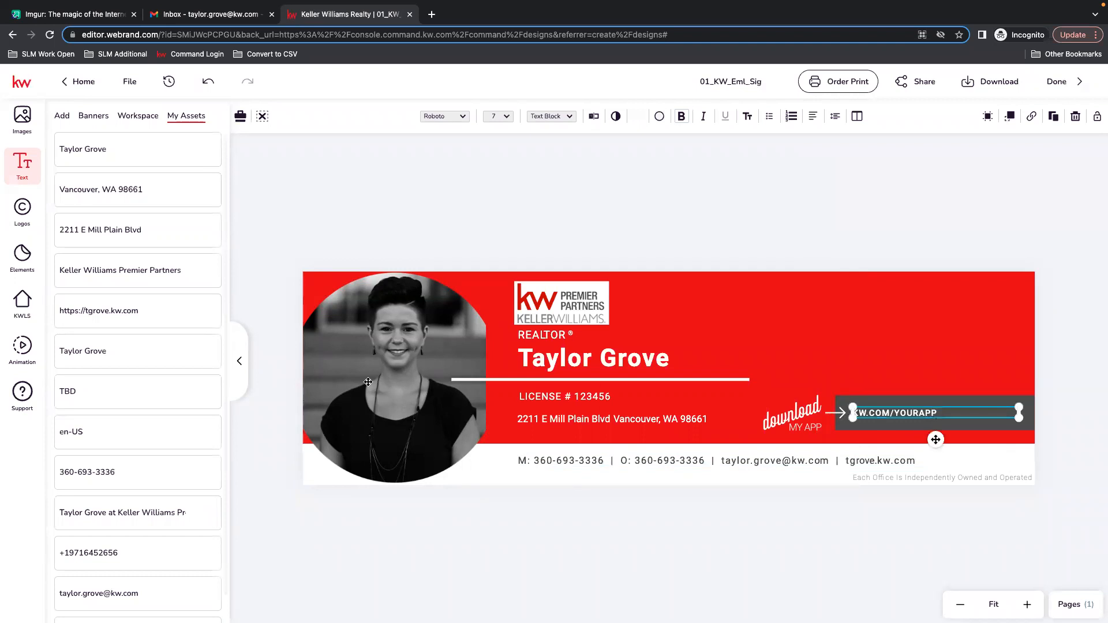
scroll(162, 542, down, 1)
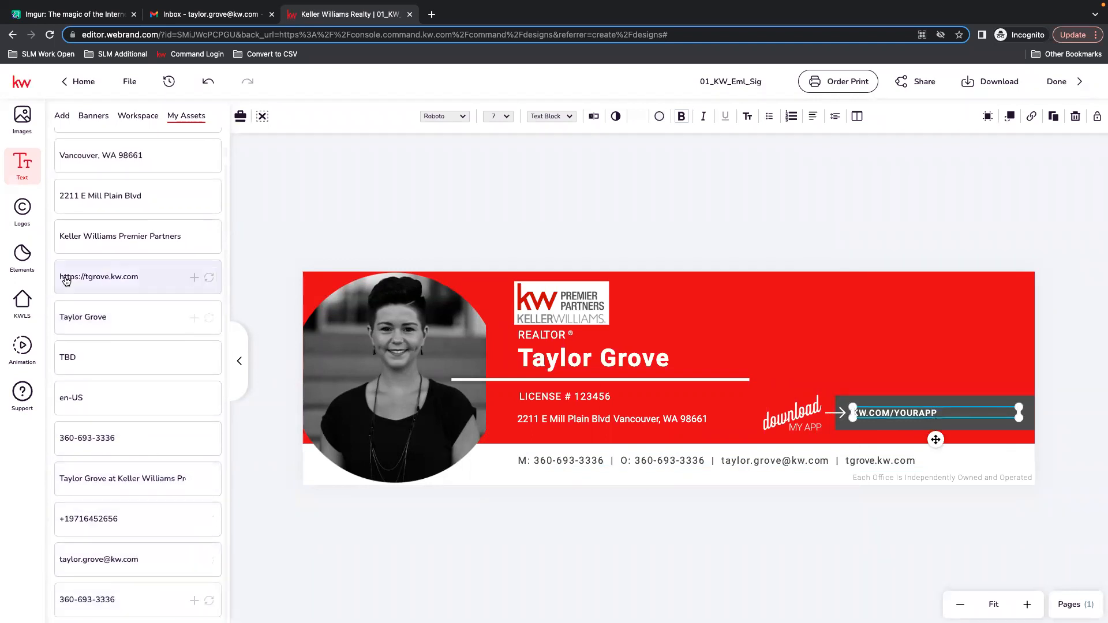
scroll(92, 323, up, 1)
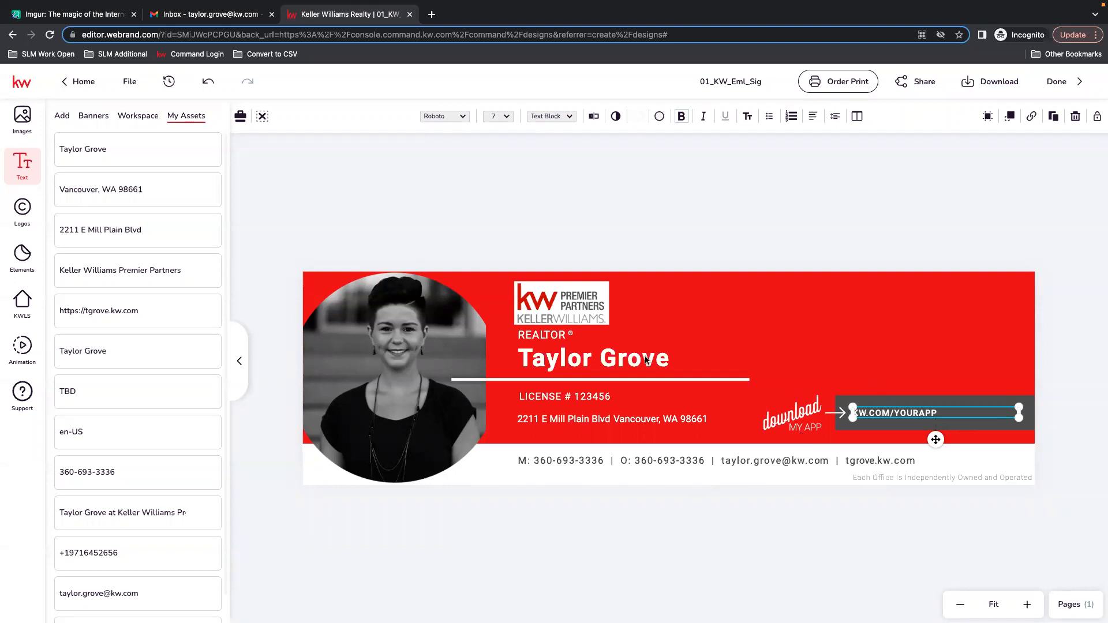
click(545, 232)
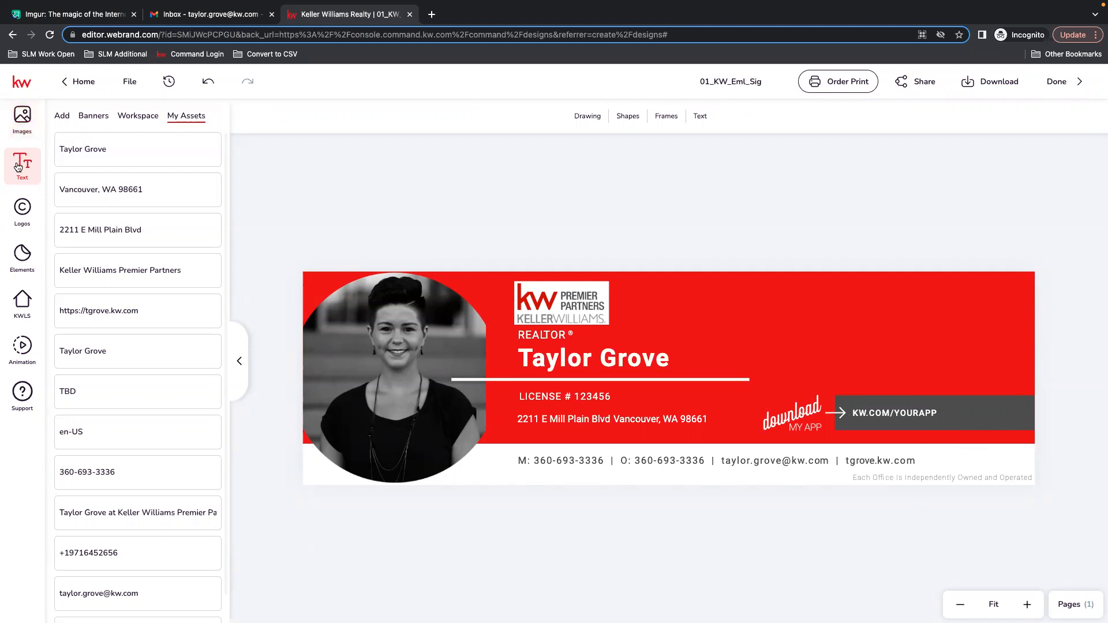
Import the SLM logo image from the desktop into the Images panel.
click(22, 211)
click(120, 116)
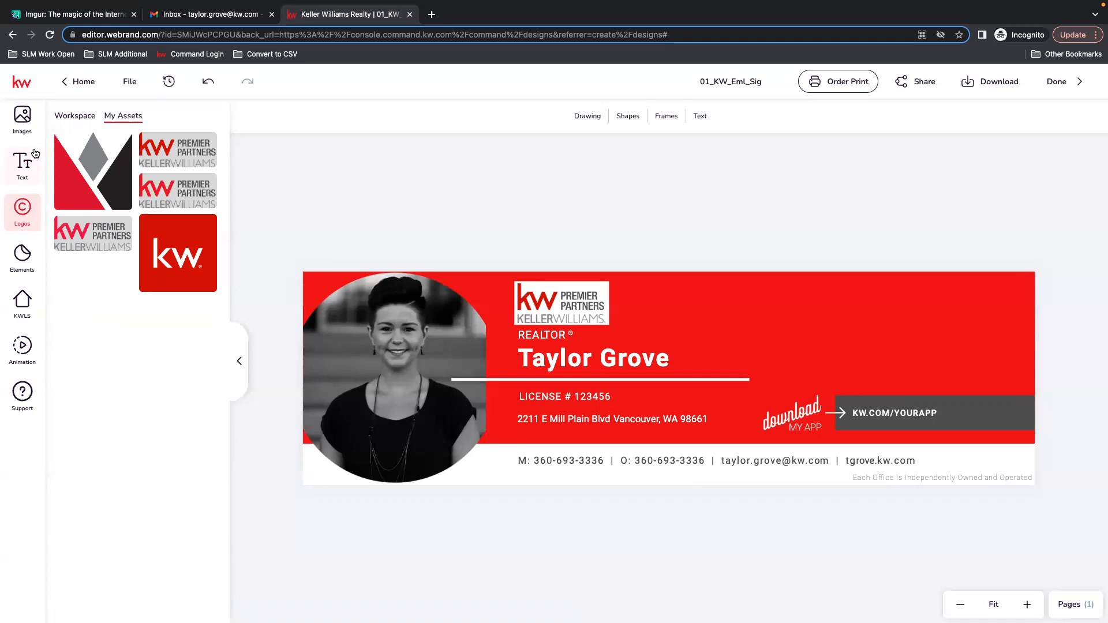
click(20, 117)
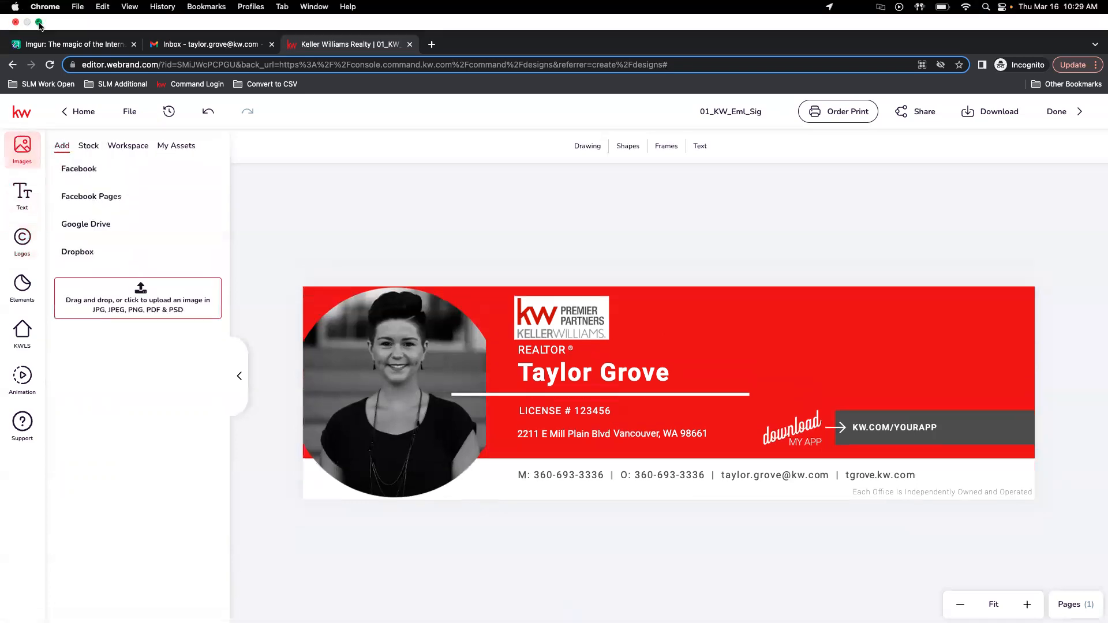
click(39, 23)
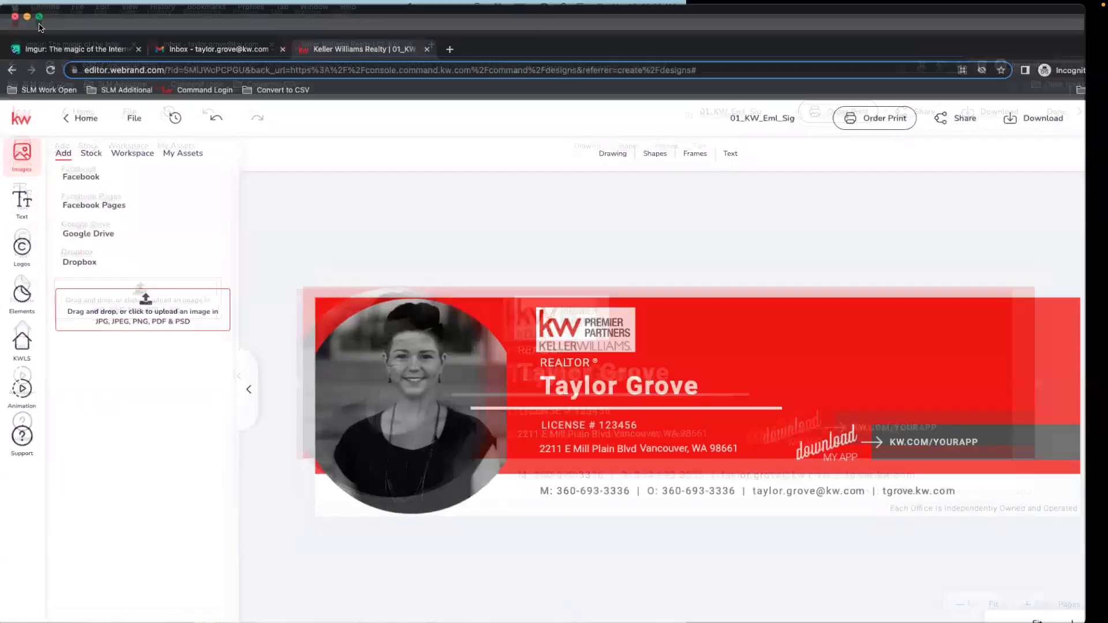
drag(1081, 40, 111, 290)
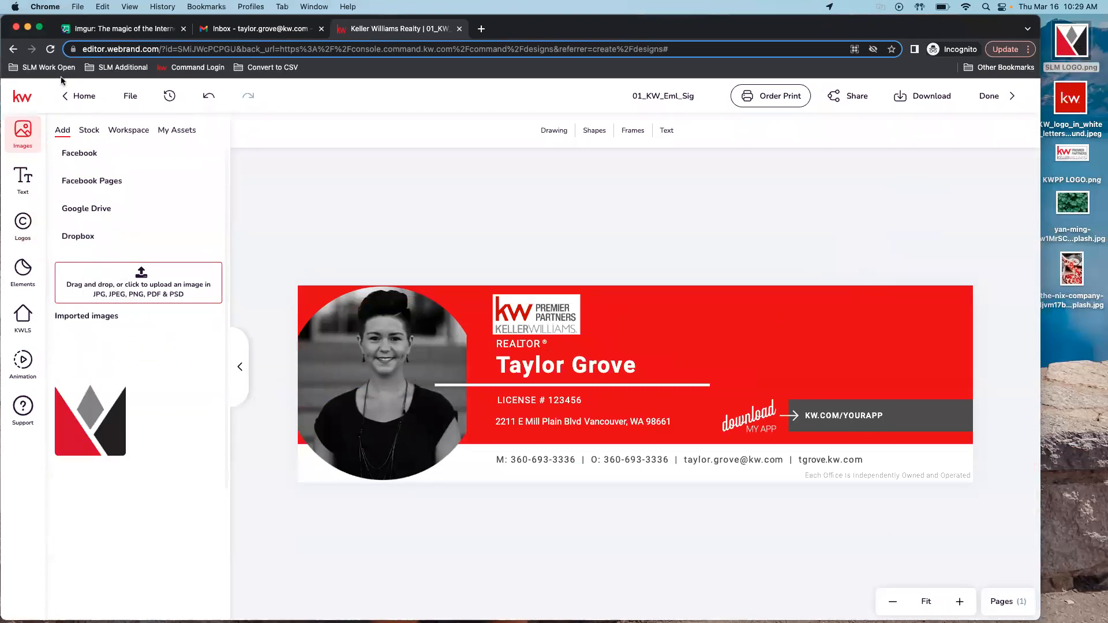
click(40, 27)
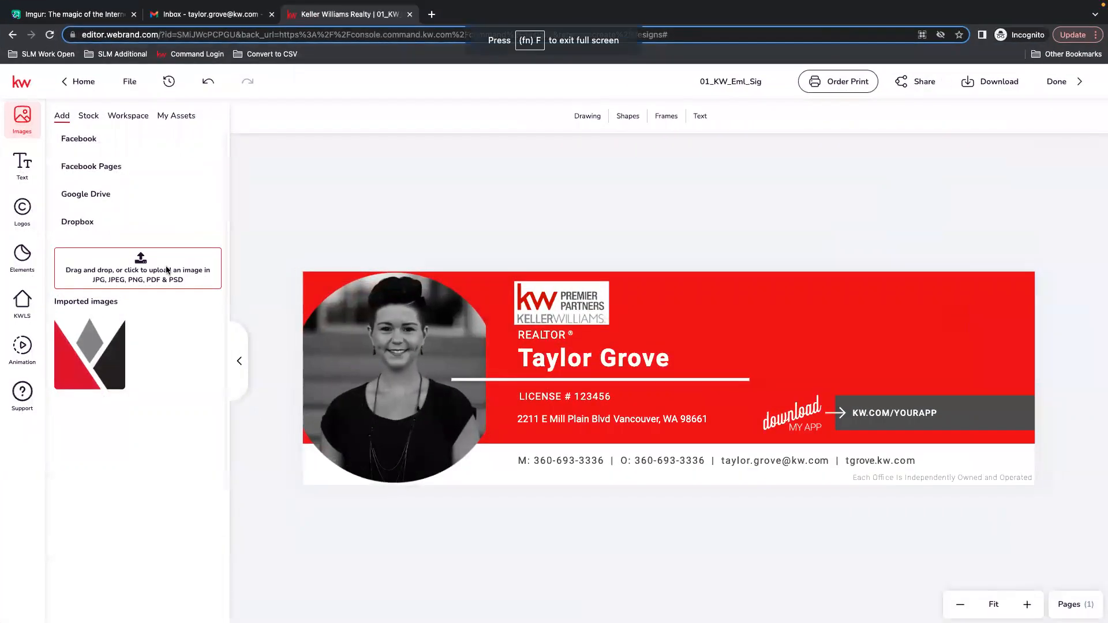
Add the imported logo to the design, shrink it and place it in the banner's top-right corner.
click(65, 329)
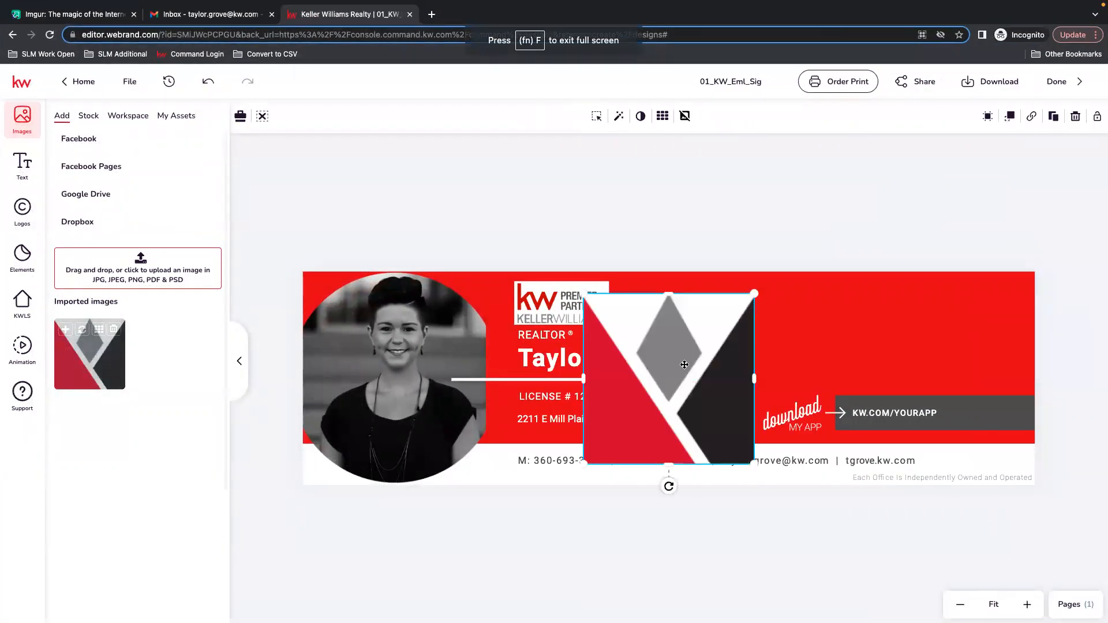
drag(689, 356, 951, 321)
drag(1016, 258, 909, 367)
drag(872, 402, 987, 317)
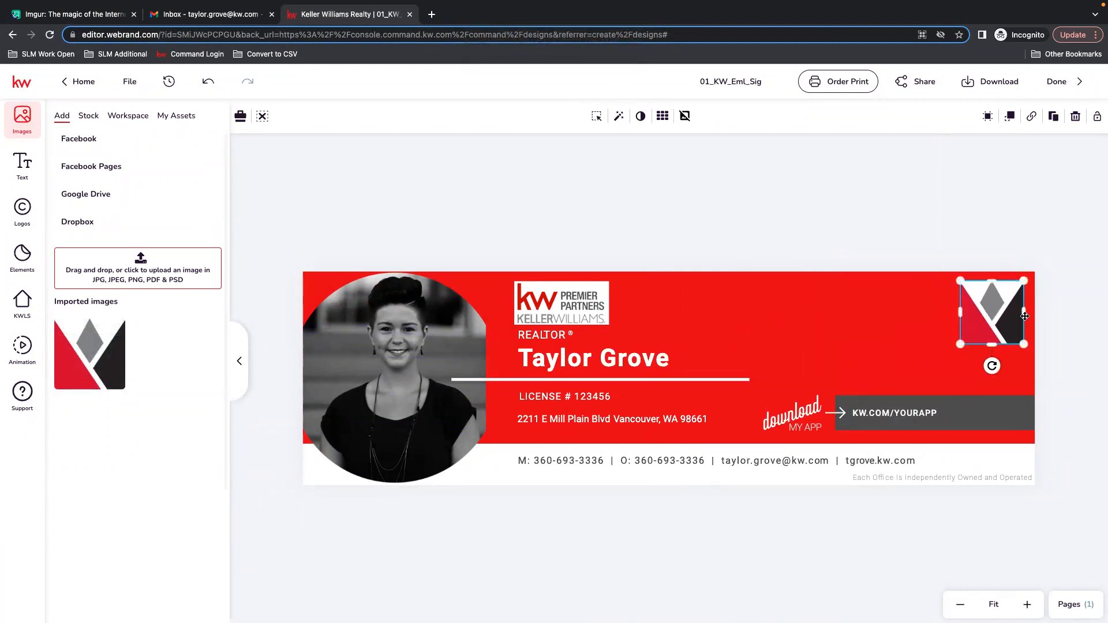
Change the red banner background to the gray library palette color.
click(704, 309)
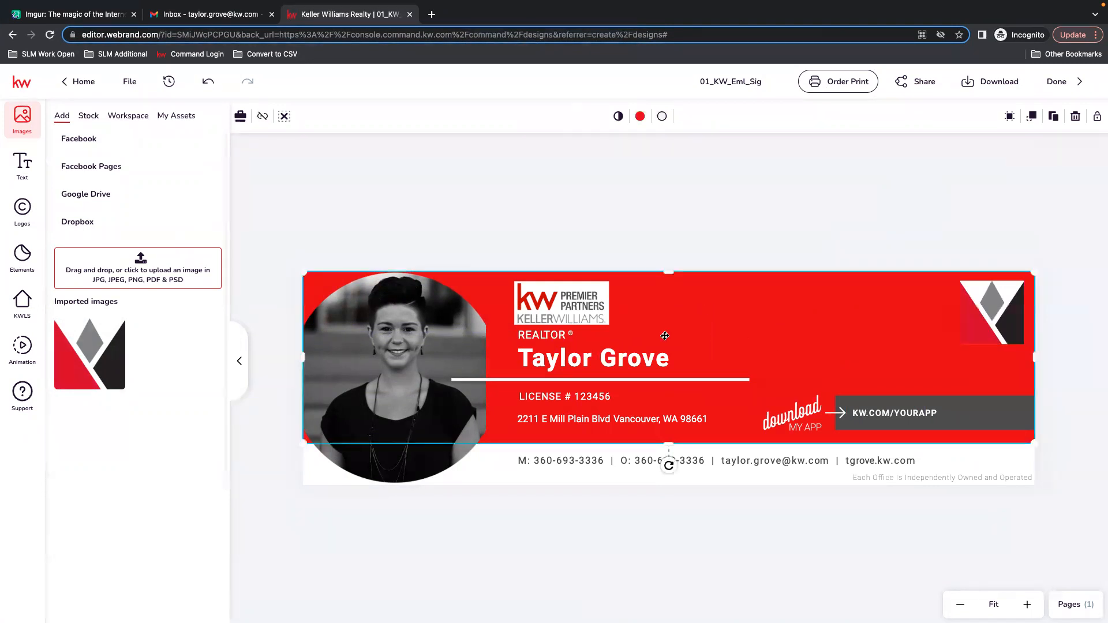
click(873, 269)
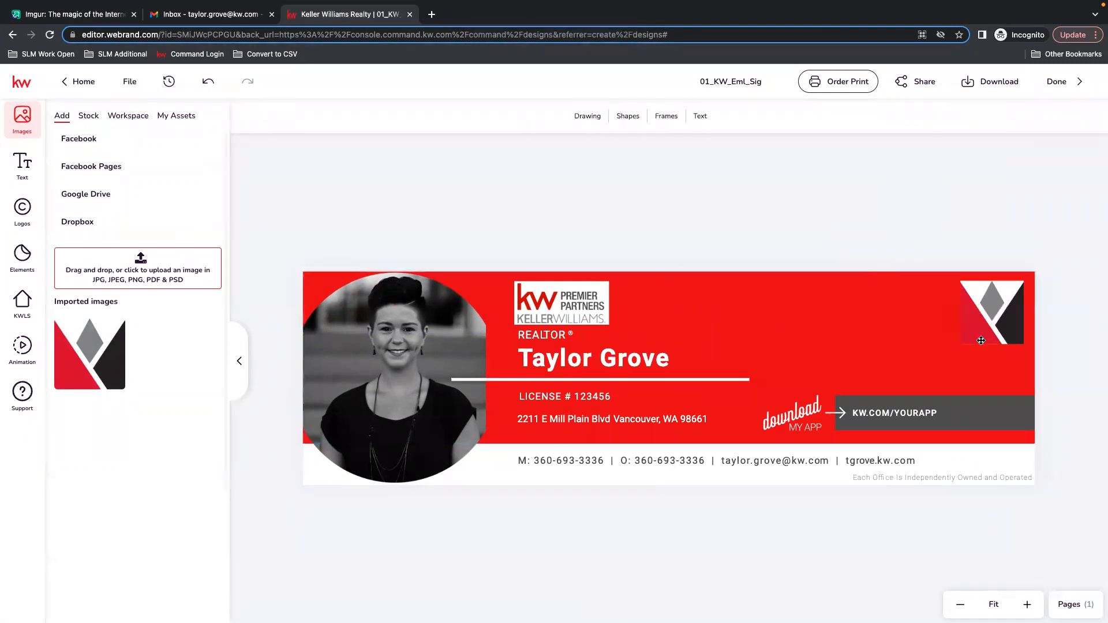
click(894, 308)
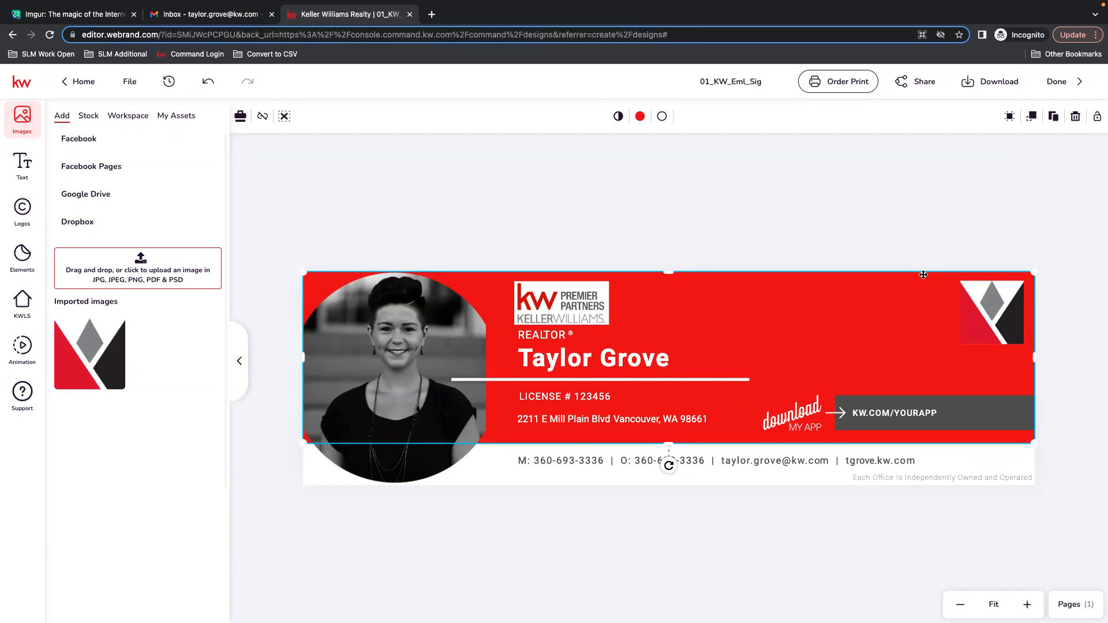
click(640, 117)
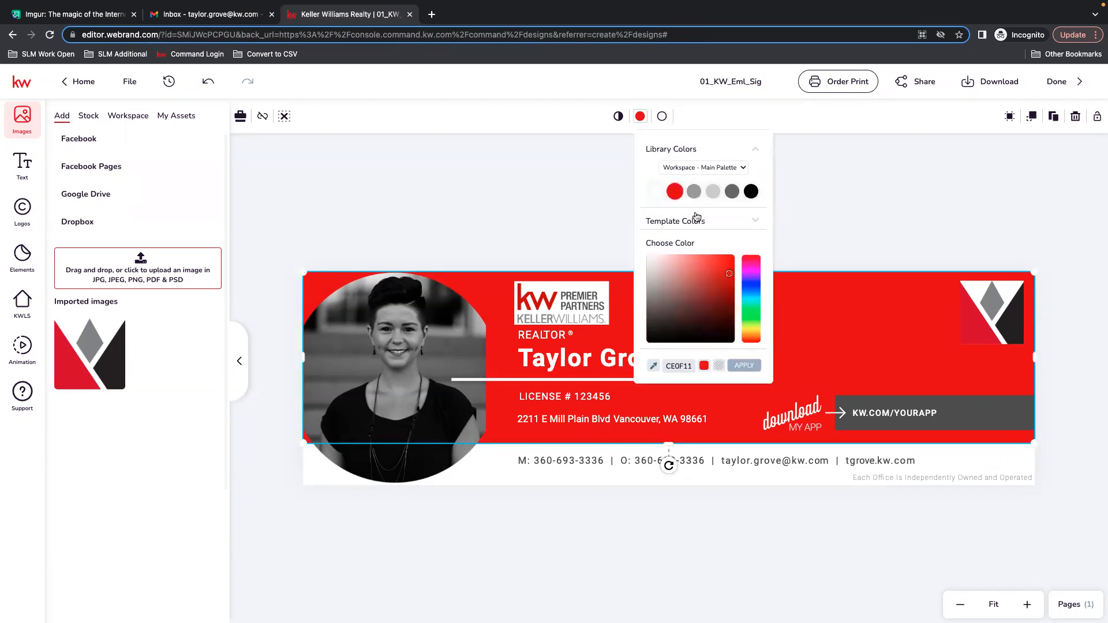
click(715, 190)
click(882, 186)
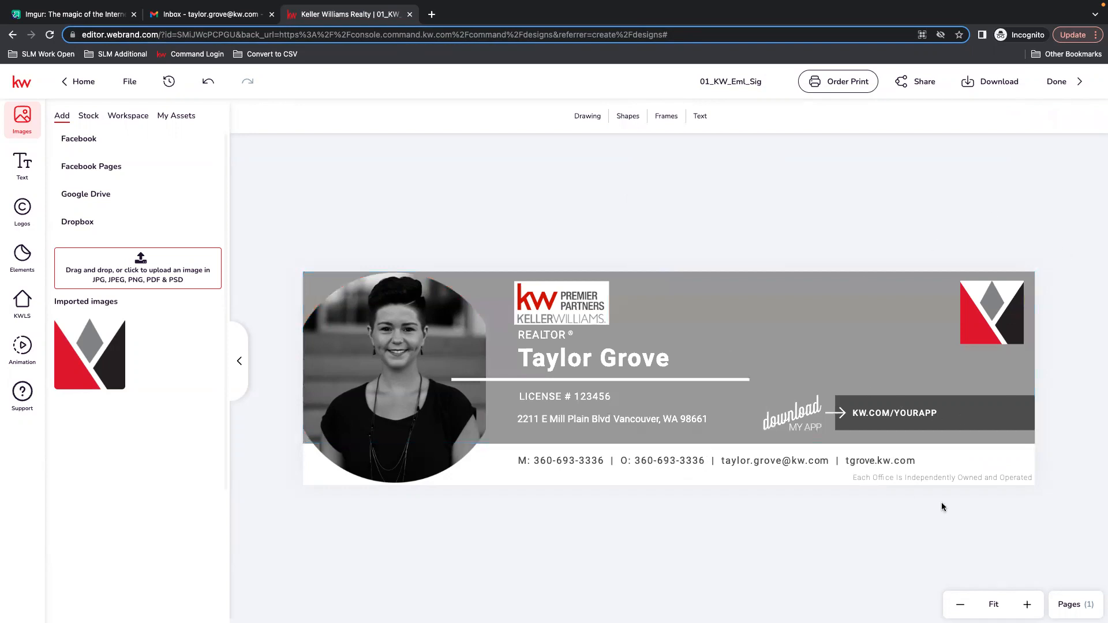
Enlarge the logo in the banner's top-right corner.
click(976, 316)
mouse_move(960, 345)
mouse_down()
mouse_move(941, 363)
mouse_move(942, 348)
mouse_up()
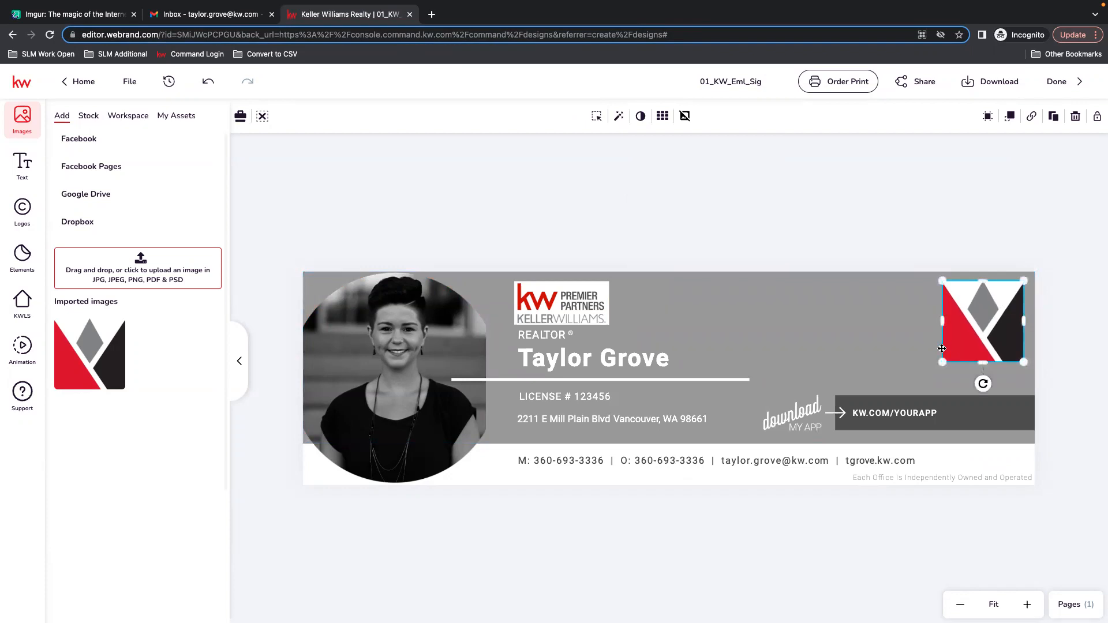
click(656, 214)
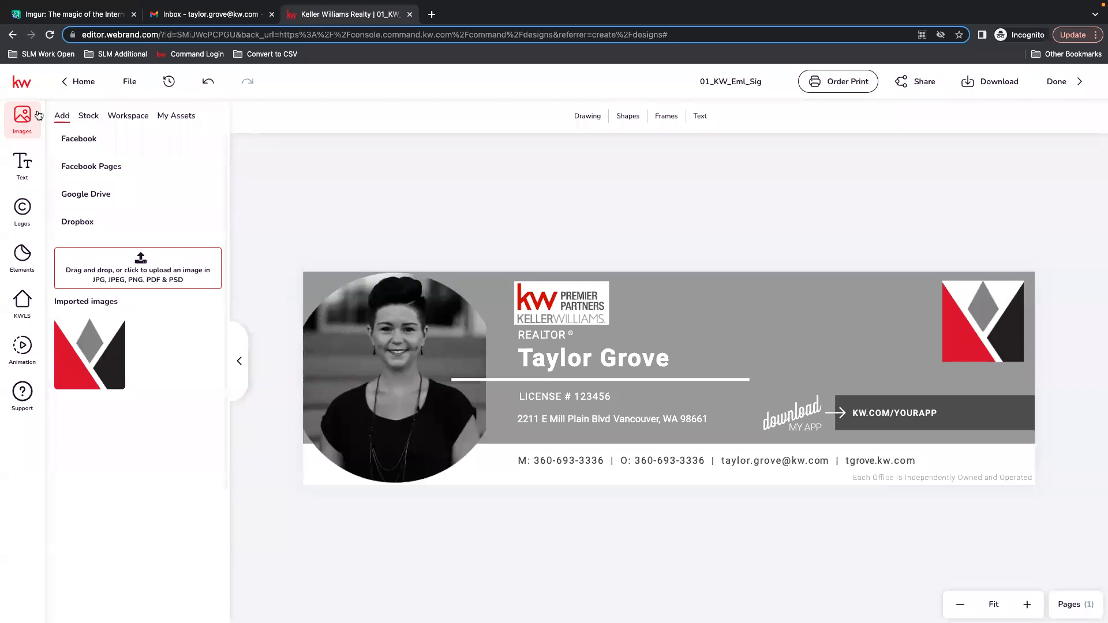
Add a body text box beside the banner's top-right logo and enter the text SCOTT LE ROY MARKETING TEAM.
click(21, 166)
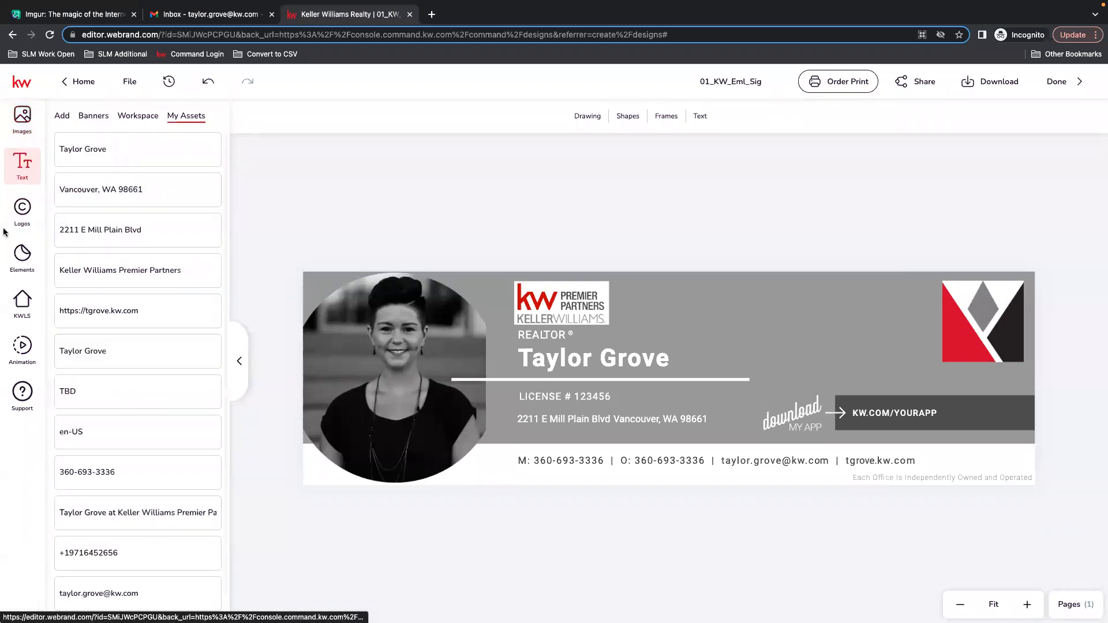
click(61, 117)
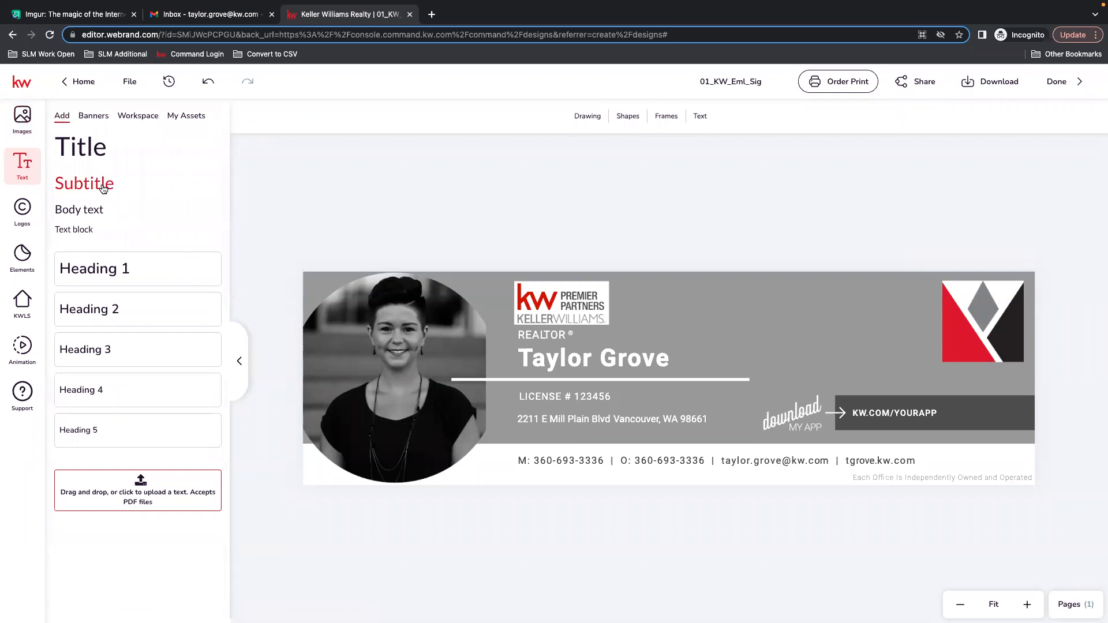
click(78, 209)
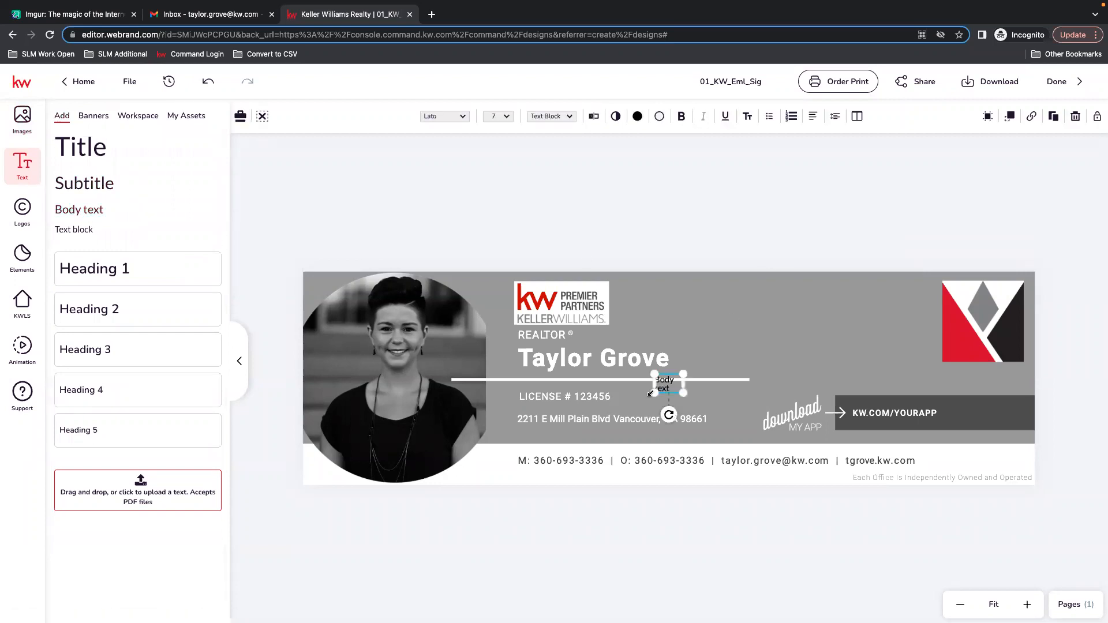
drag(666, 384, 769, 361)
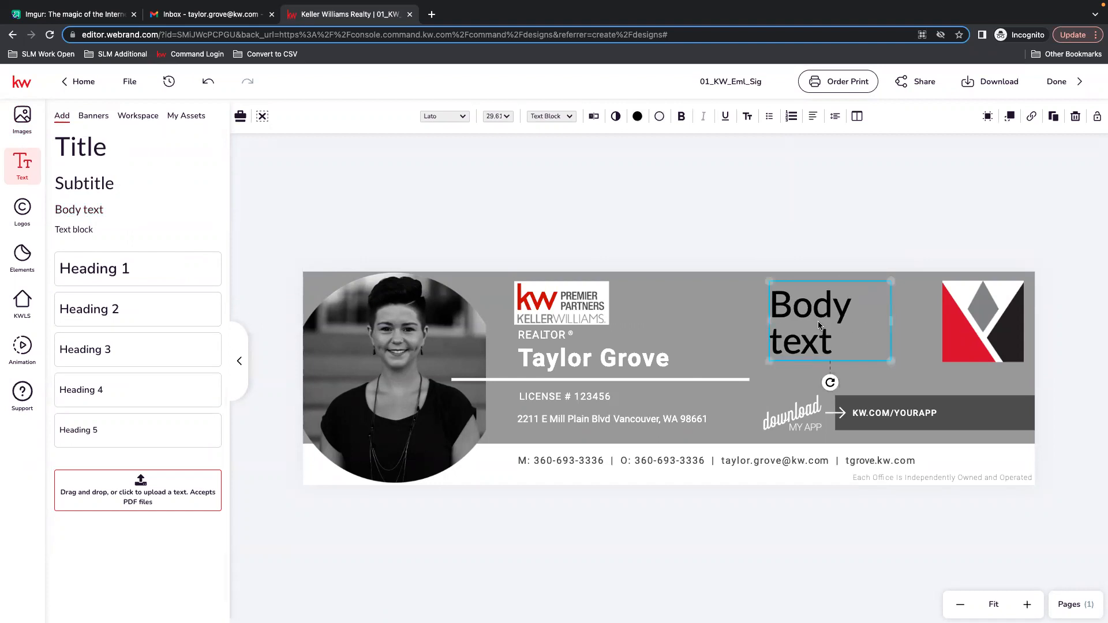
click(594, 117)
drag(887, 173, 763, 145)
text(sco)
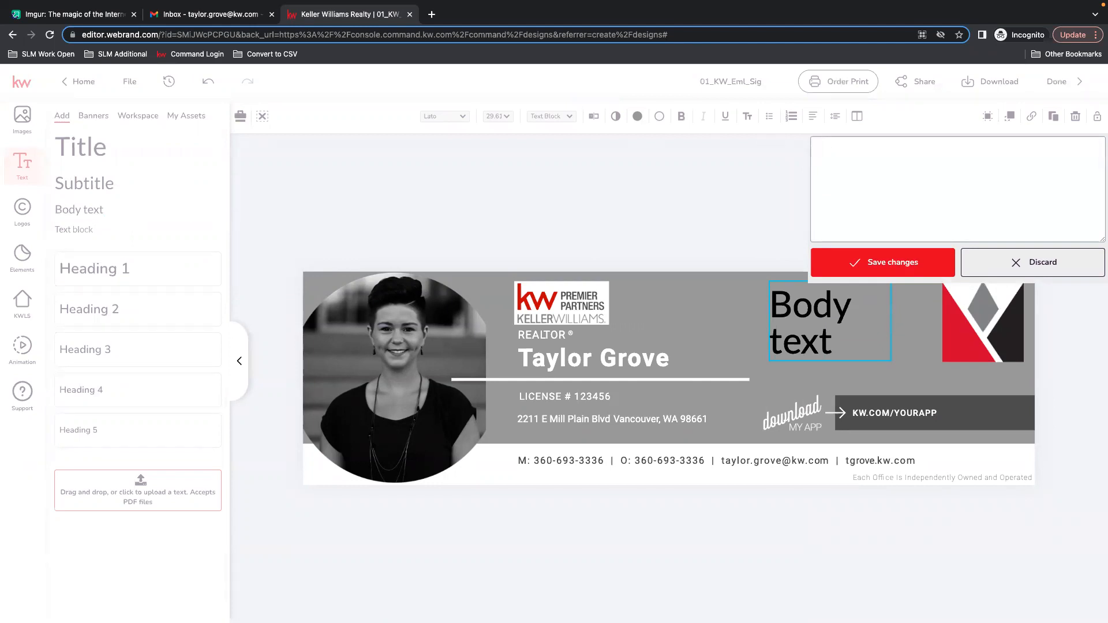
text(TT LE ROY MARKETING TEAM)
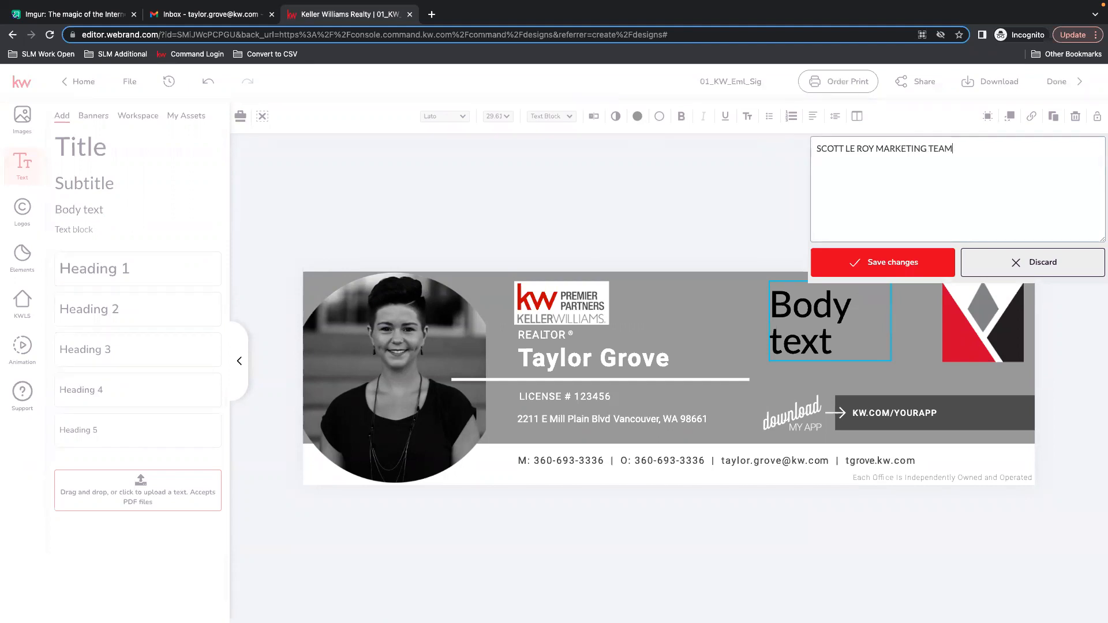
click(900, 262)
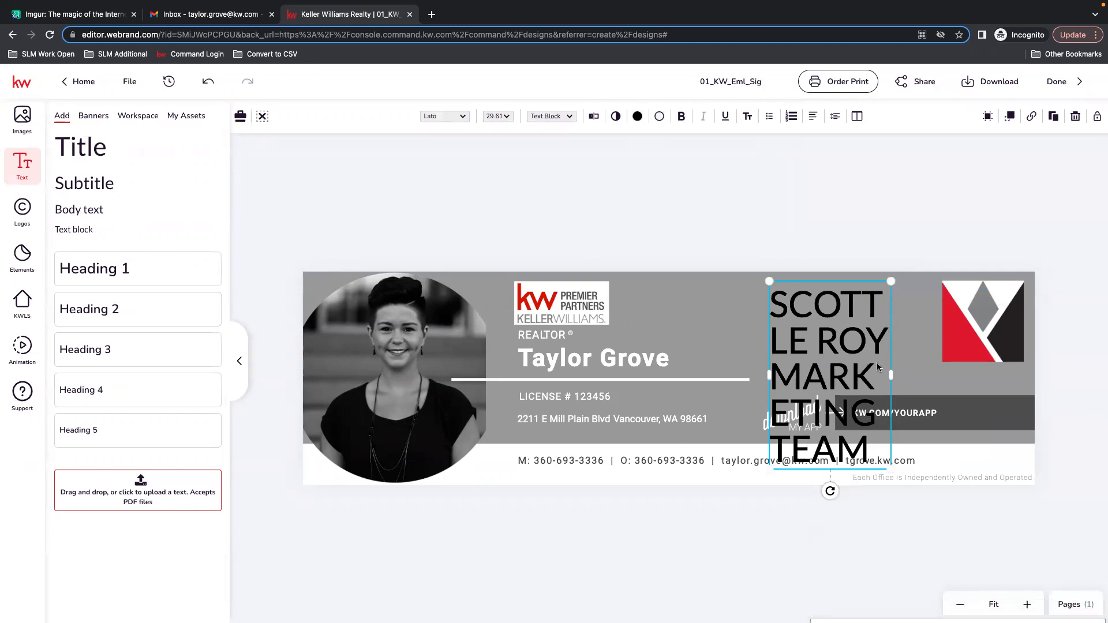
Set the team text's size to 14 pt and its font to bold Roboto.
click(512, 121)
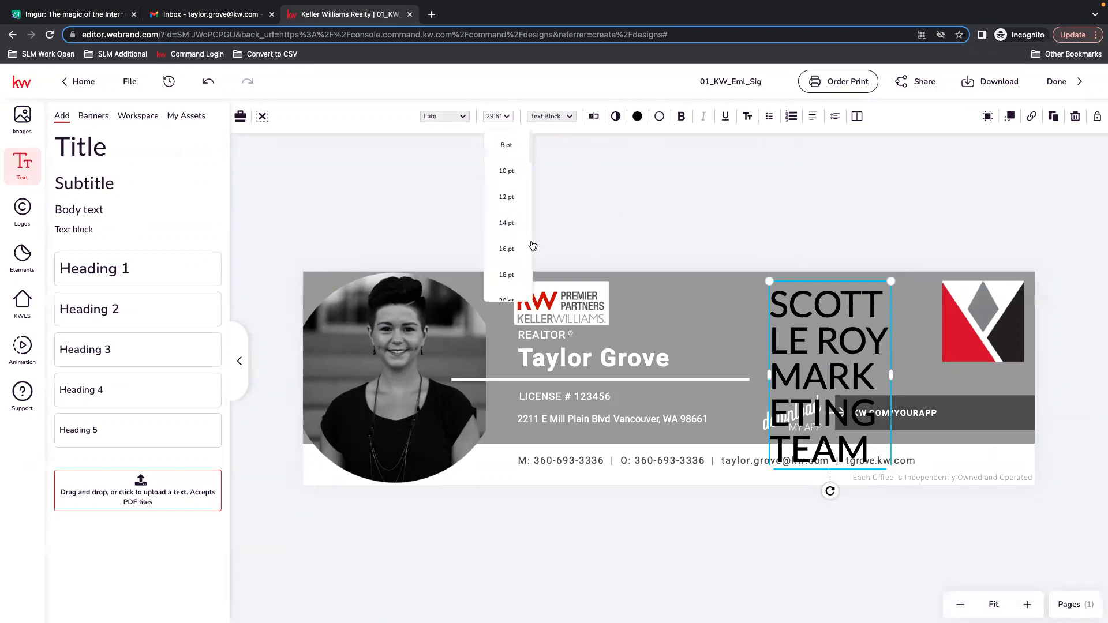
click(510, 224)
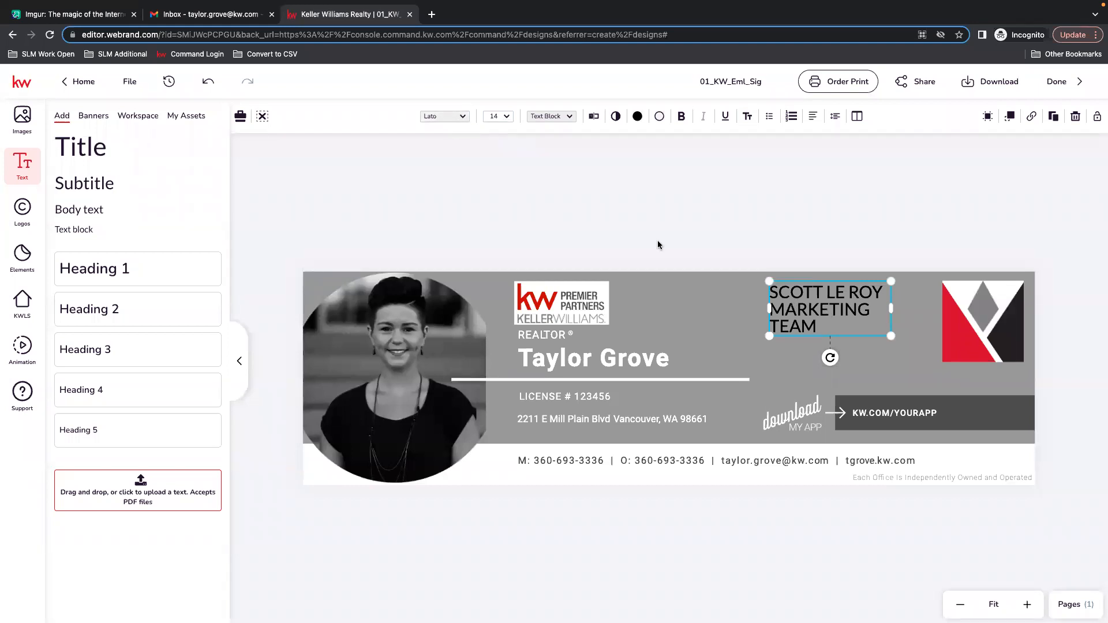
click(458, 116)
mouse_move(292, 219)
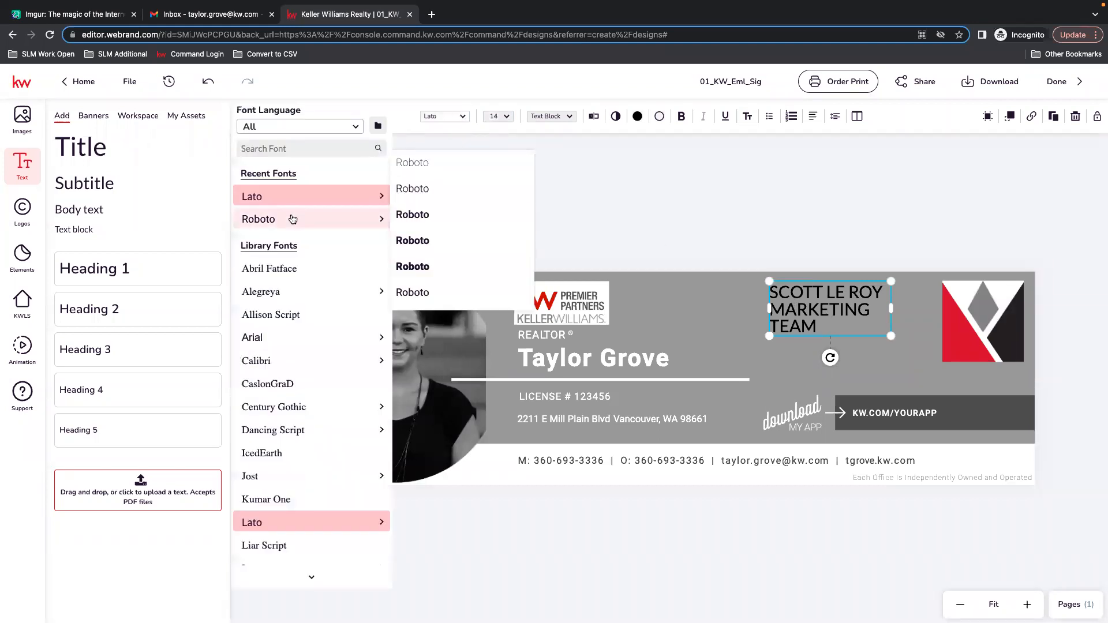
click(401, 214)
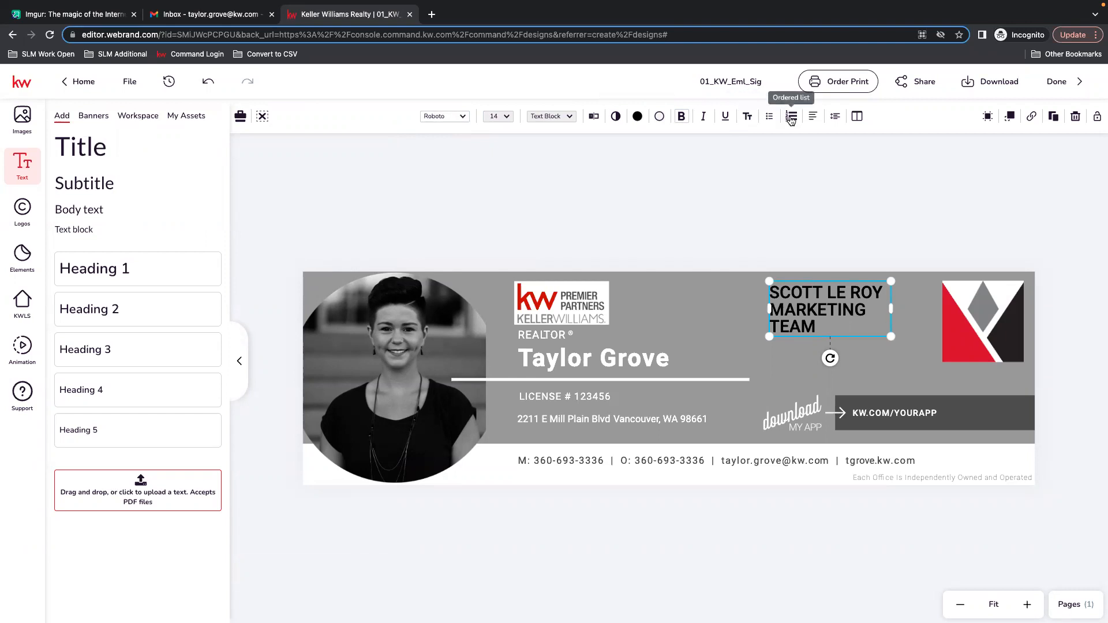
Center-align the team text and widen its box leftward so it fits on two lines.
click(814, 118)
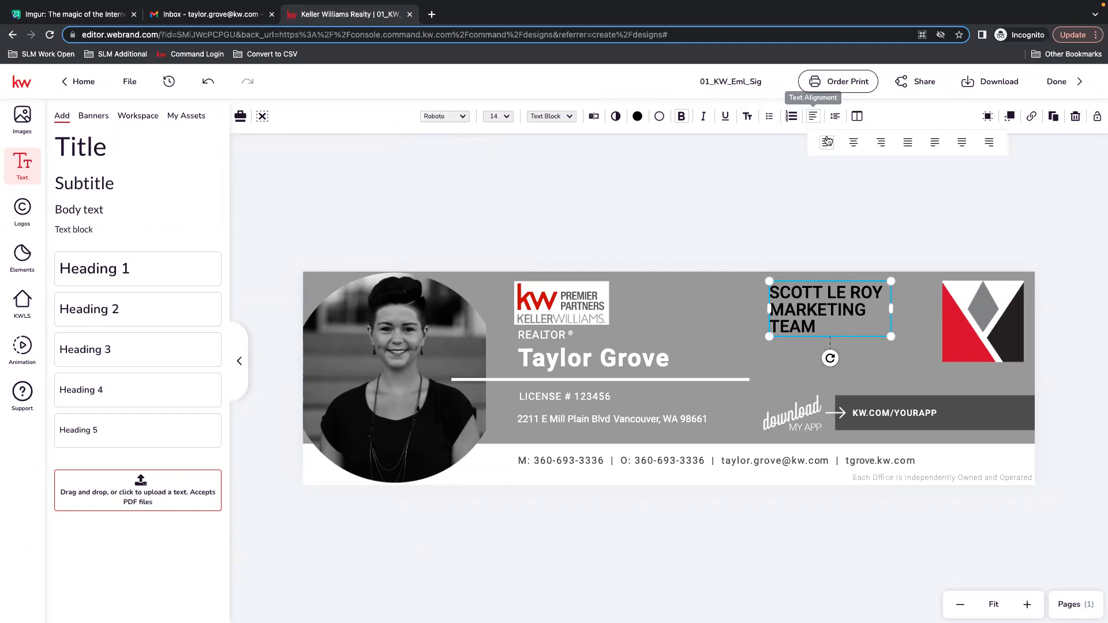
click(883, 143)
drag(842, 312, 884, 318)
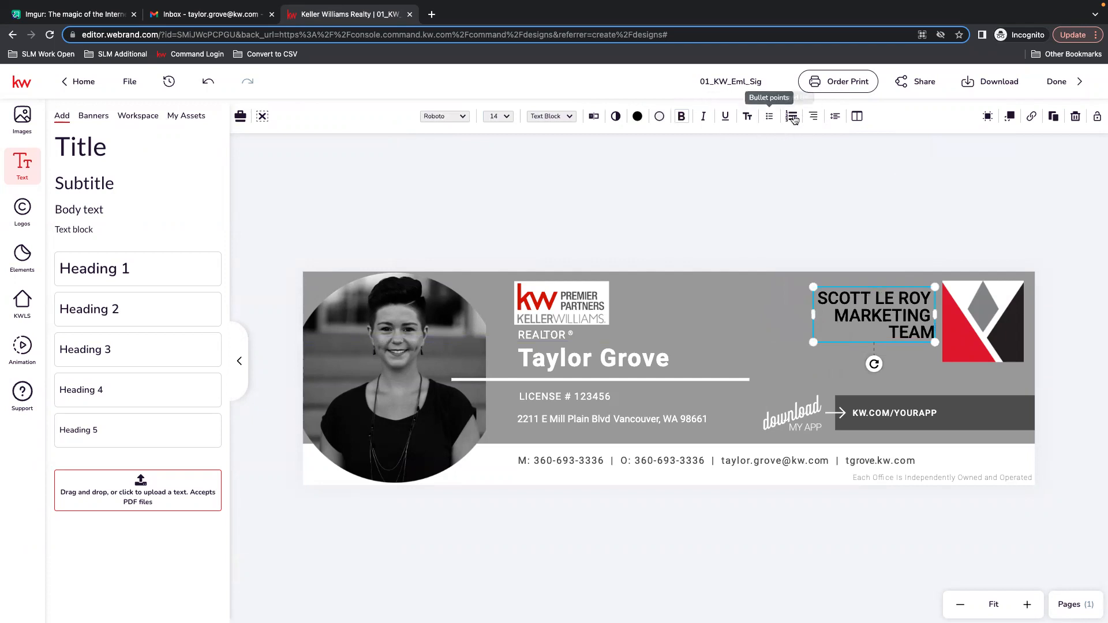
click(813, 116)
click(857, 142)
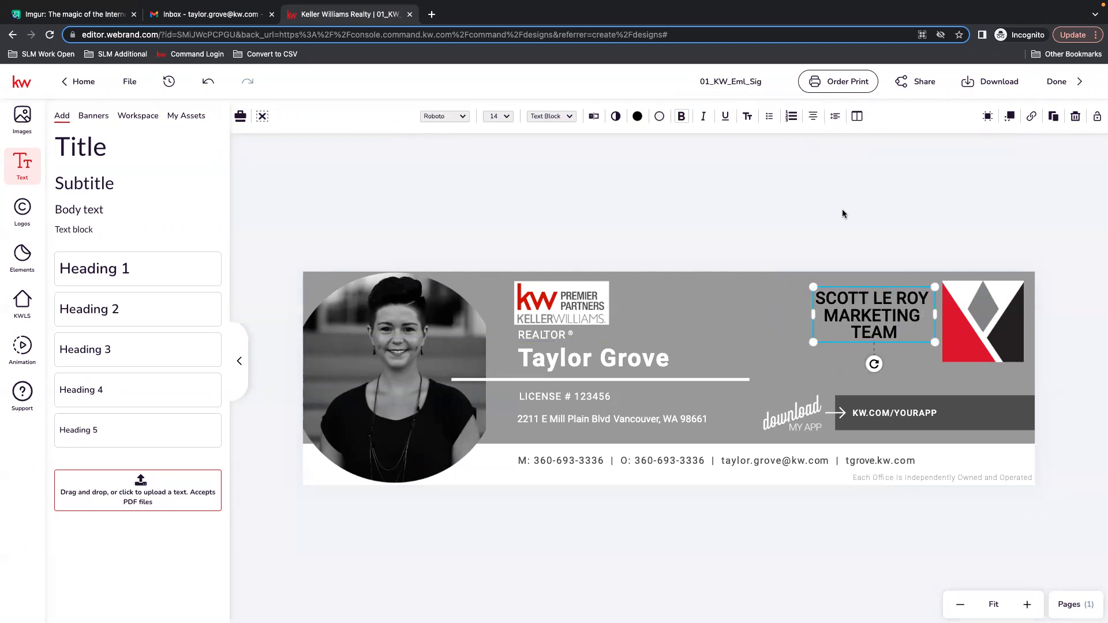
drag(813, 314, 781, 318)
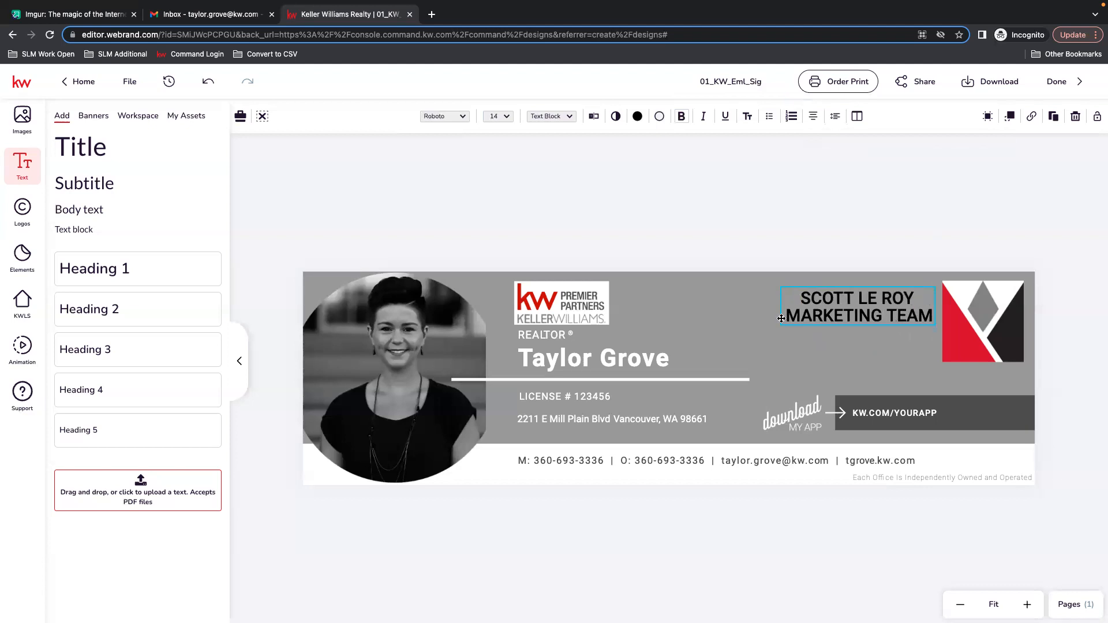
click(886, 190)
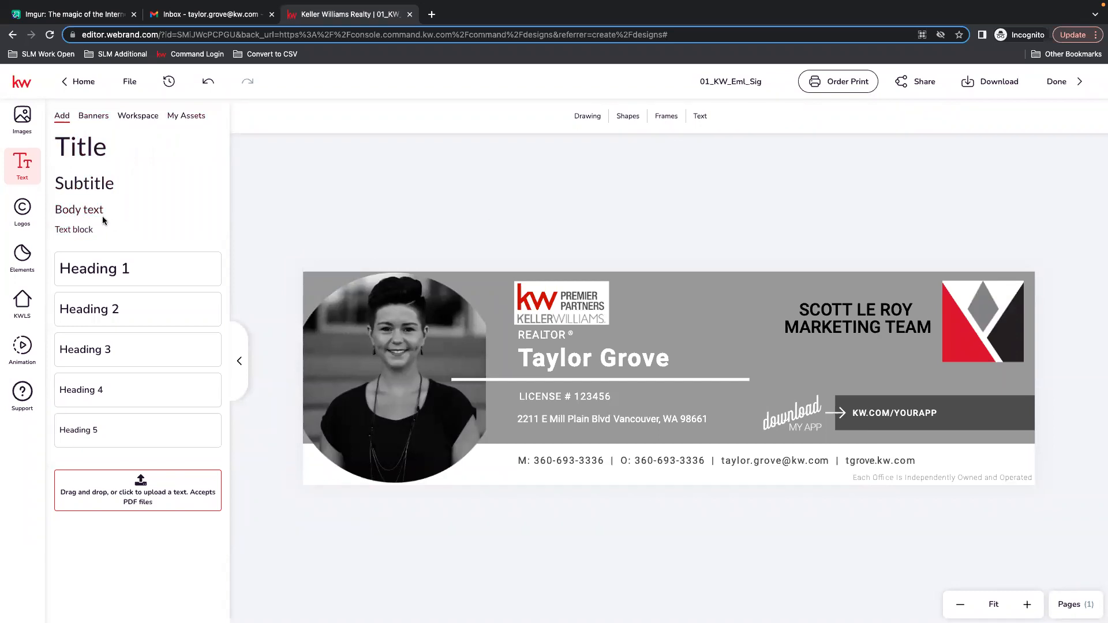
Open the download options for the signature design.
click(851, 328)
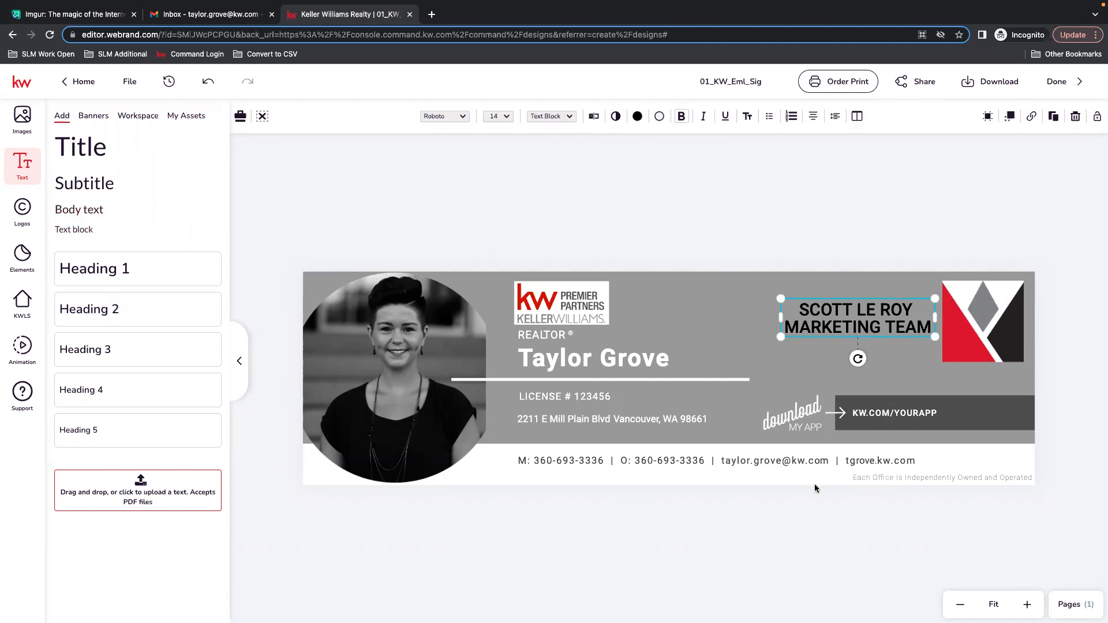
click(646, 217)
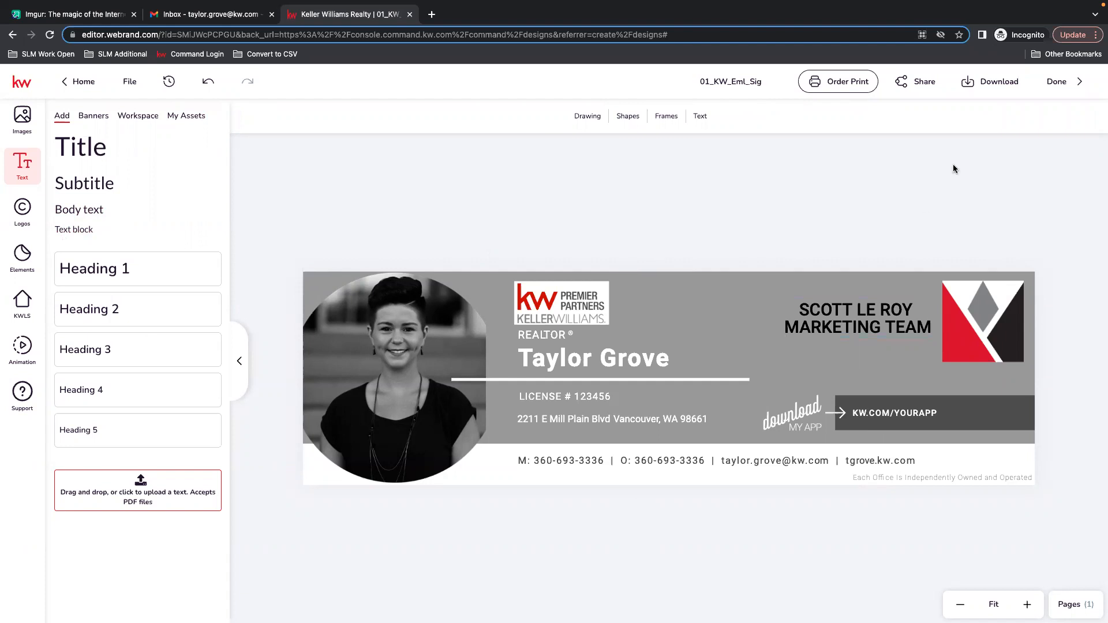
click(985, 82)
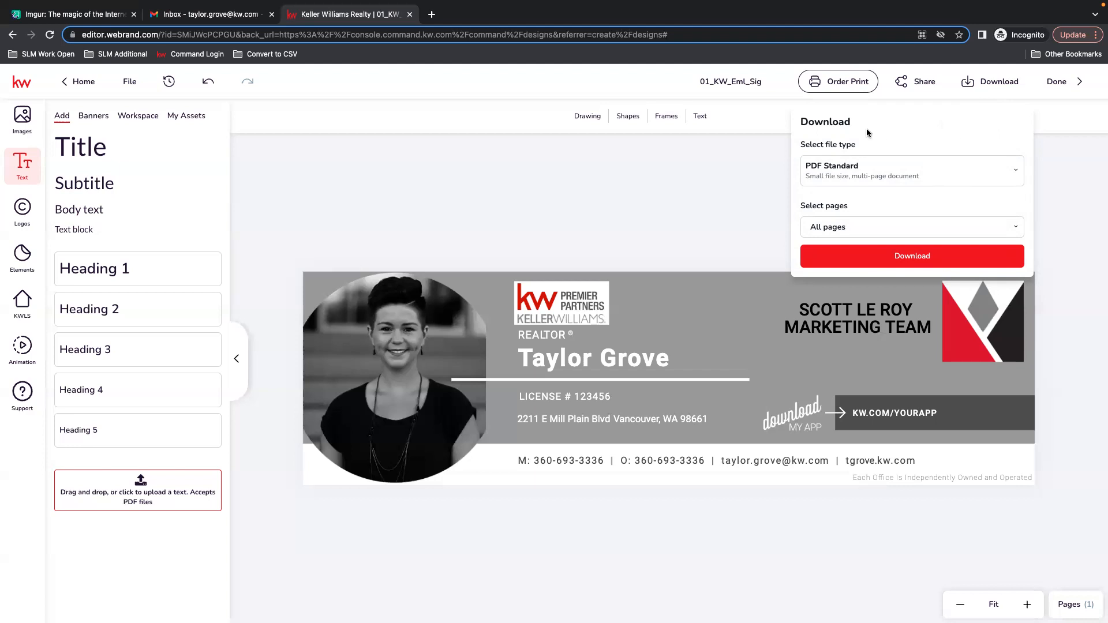
Download the signature design as a PNG image.
click(1011, 173)
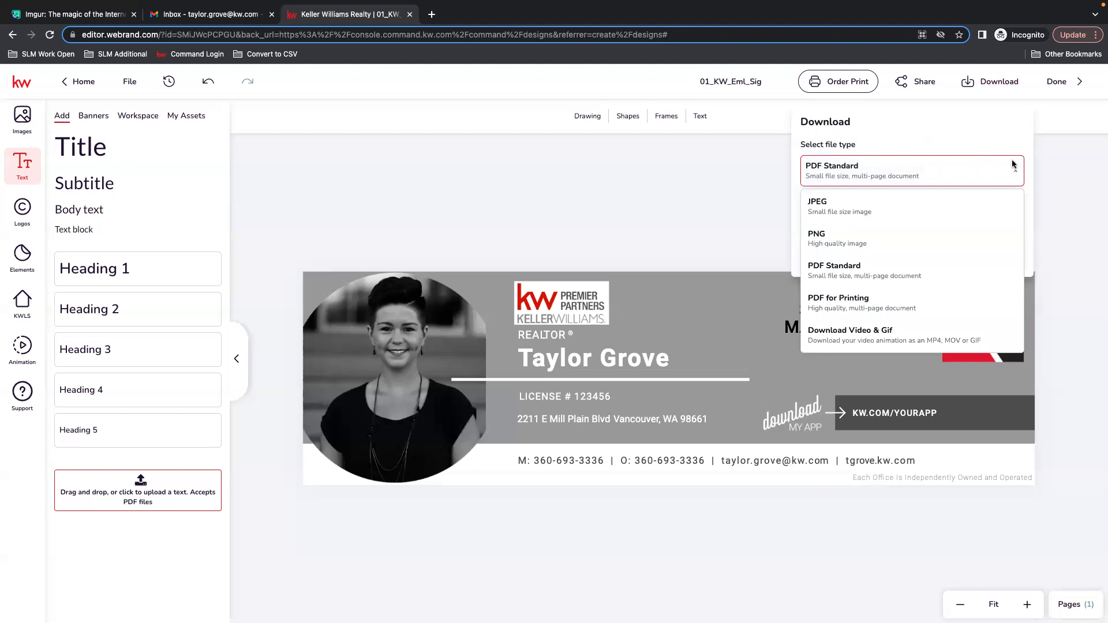
click(992, 82)
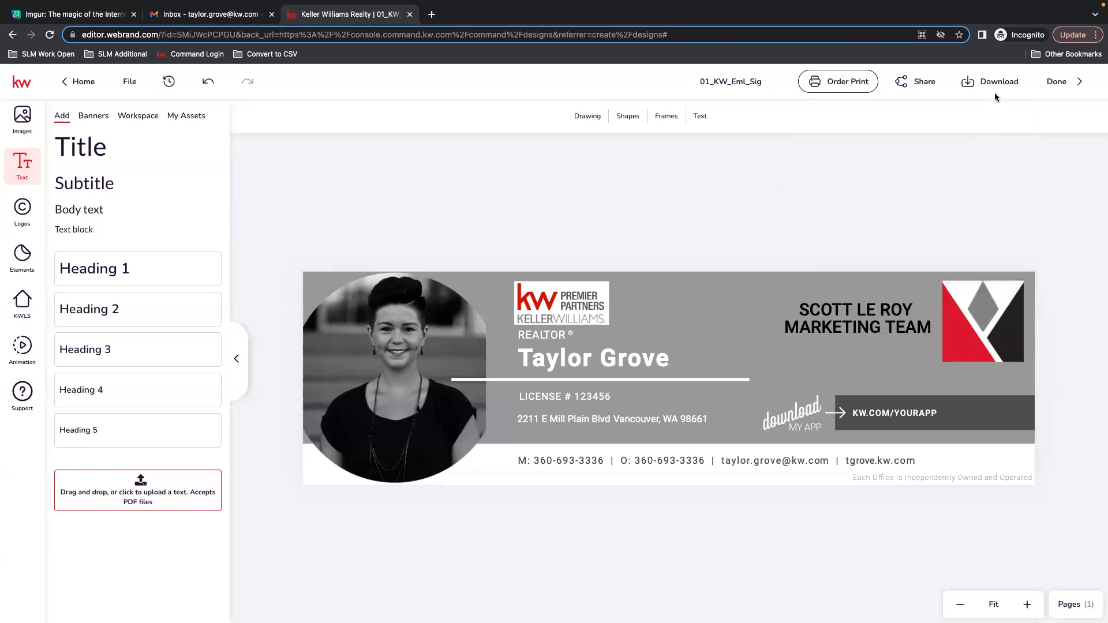
click(999, 84)
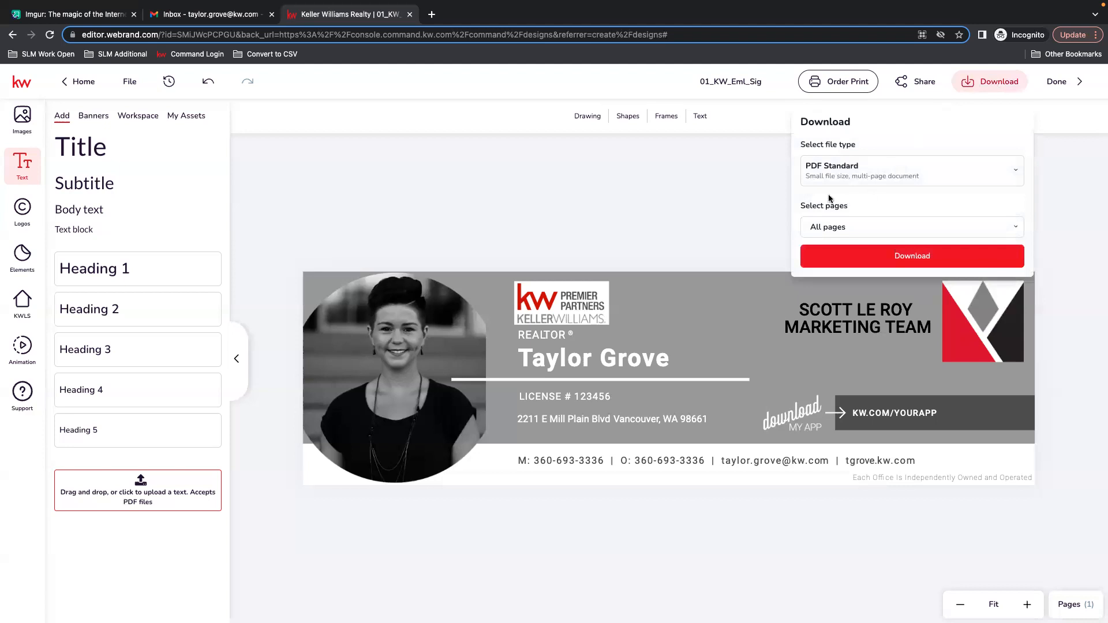
click(925, 166)
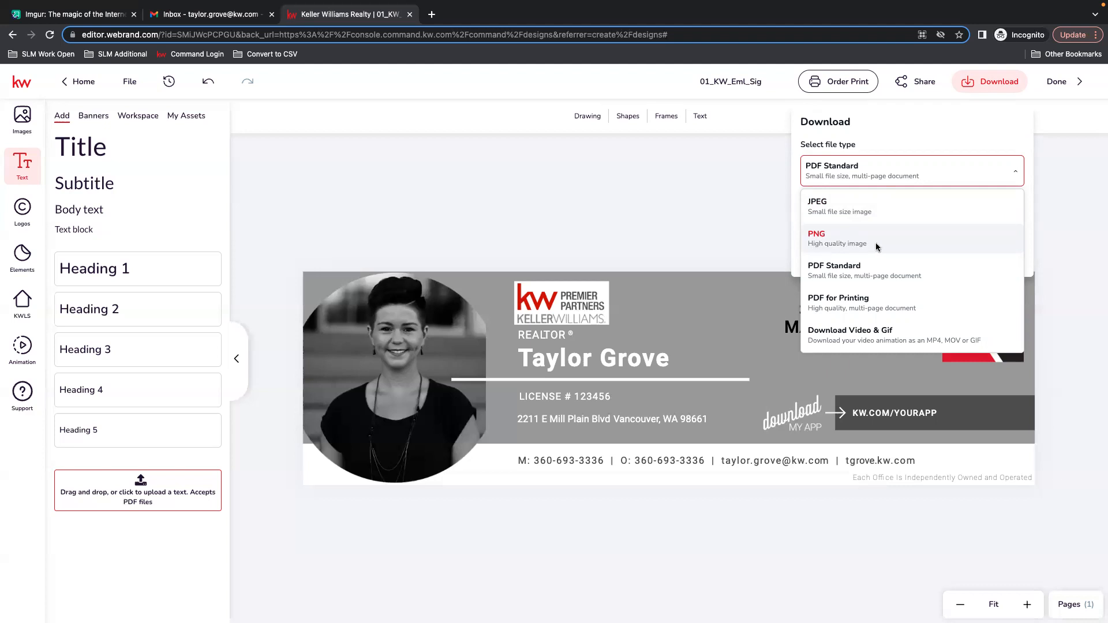
click(847, 248)
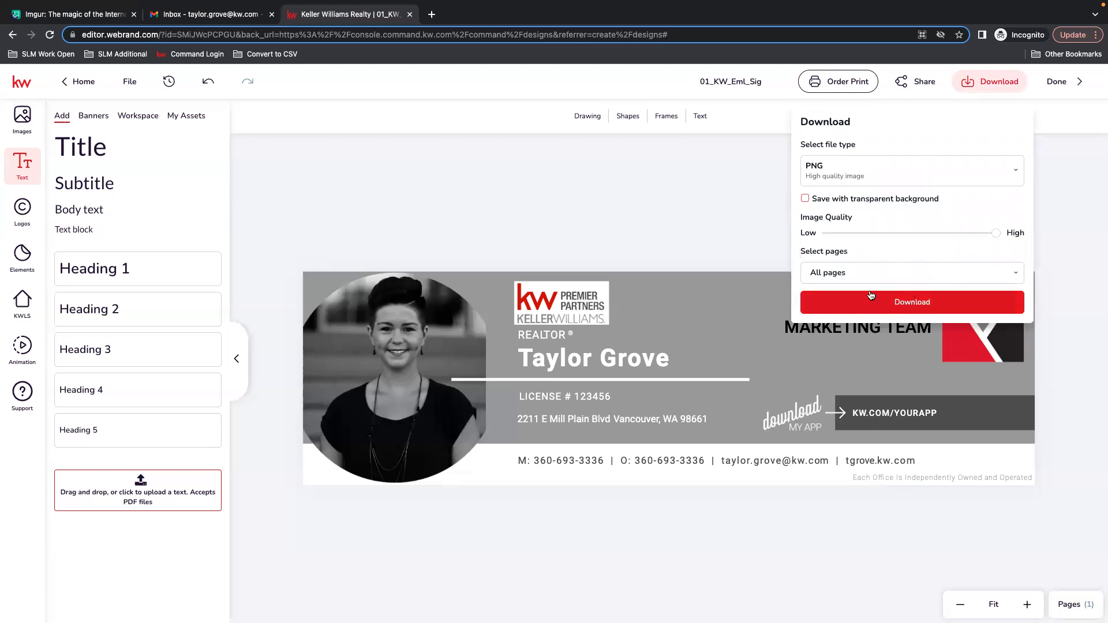
click(922, 305)
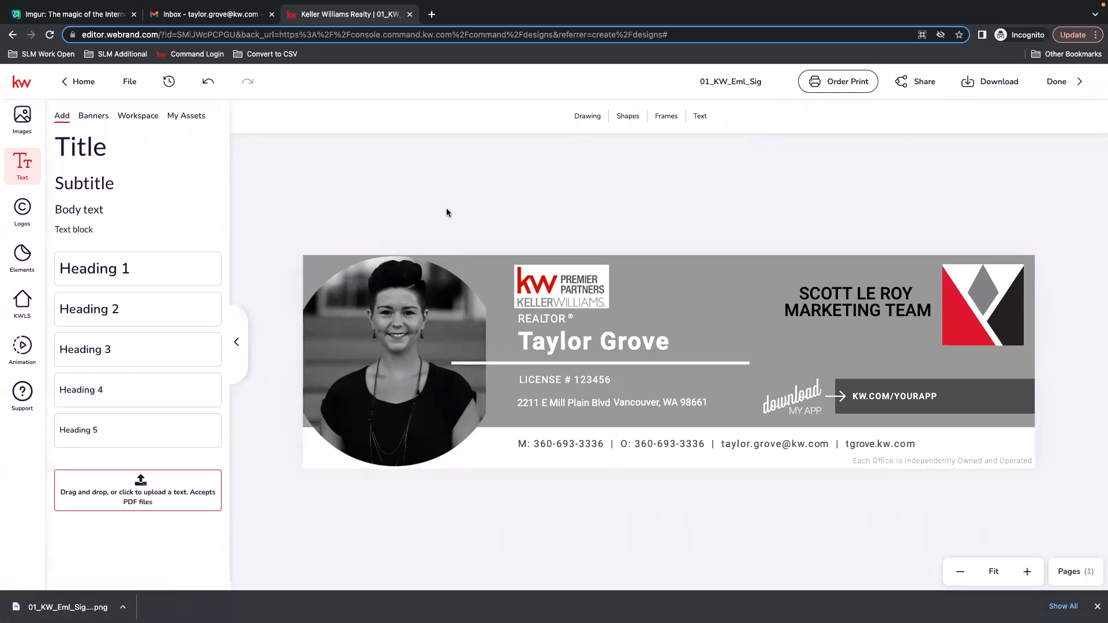
Upload the downloaded signature PNG to Imgur as a new post and download the post's image.
click(60, 15)
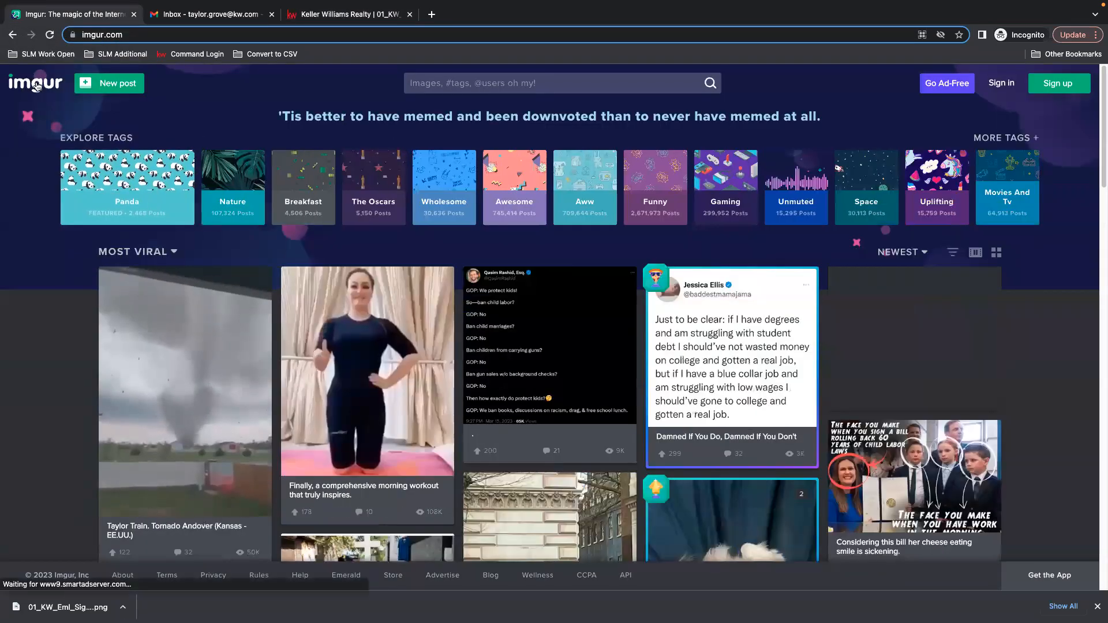
drag(64, 607, 594, 340)
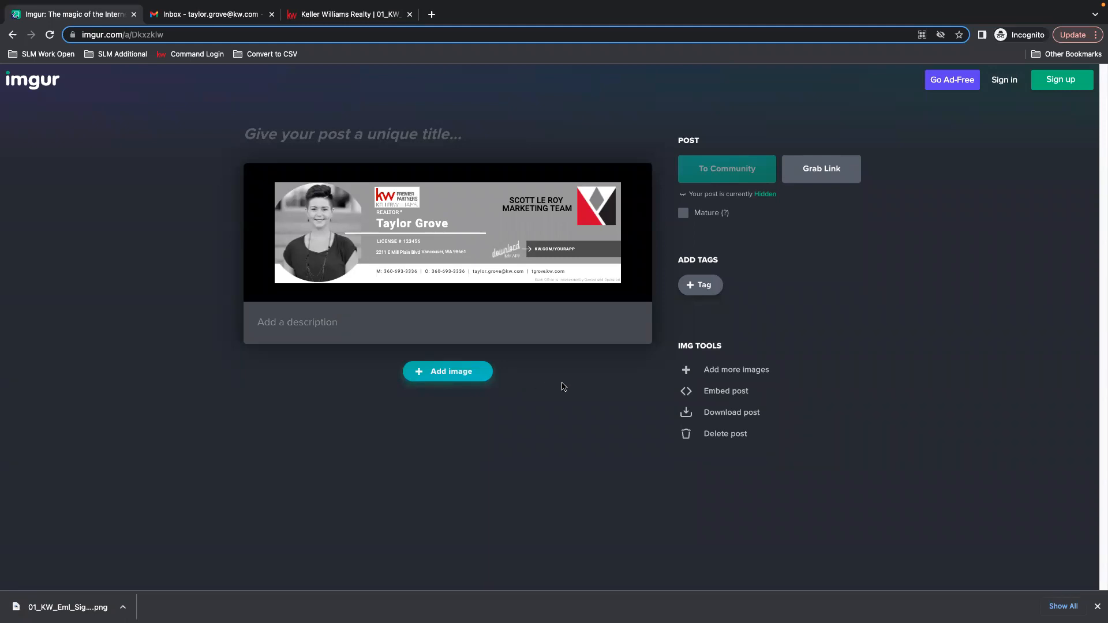
mouse_move(494, 276)
click(743, 416)
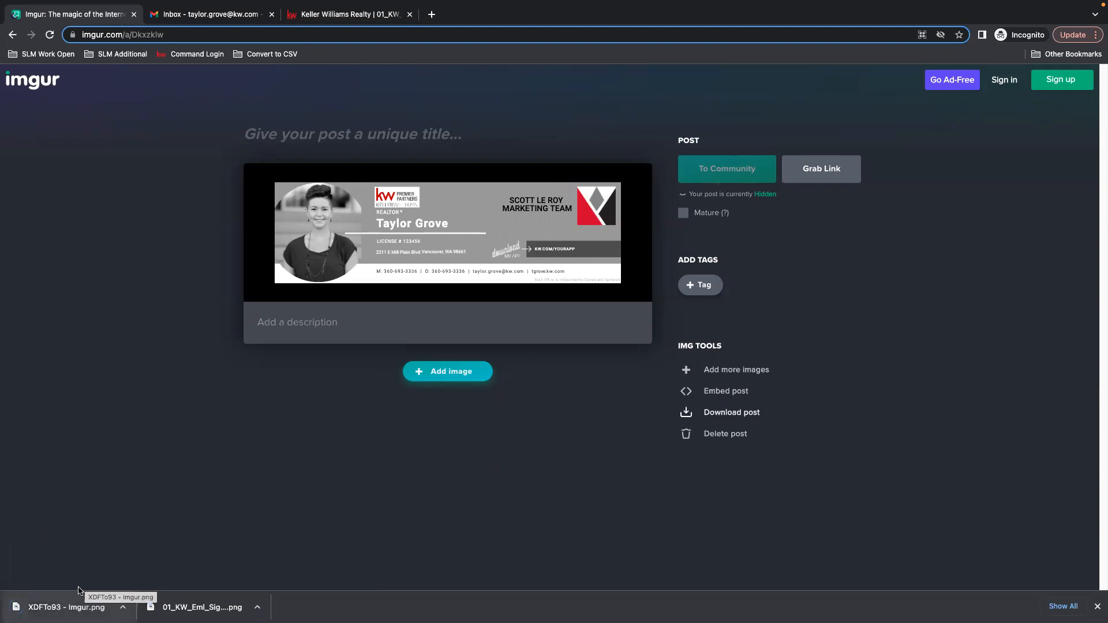
Open the full Gmail settings and create a new signature named KW SIGNATURE.
click(202, 16)
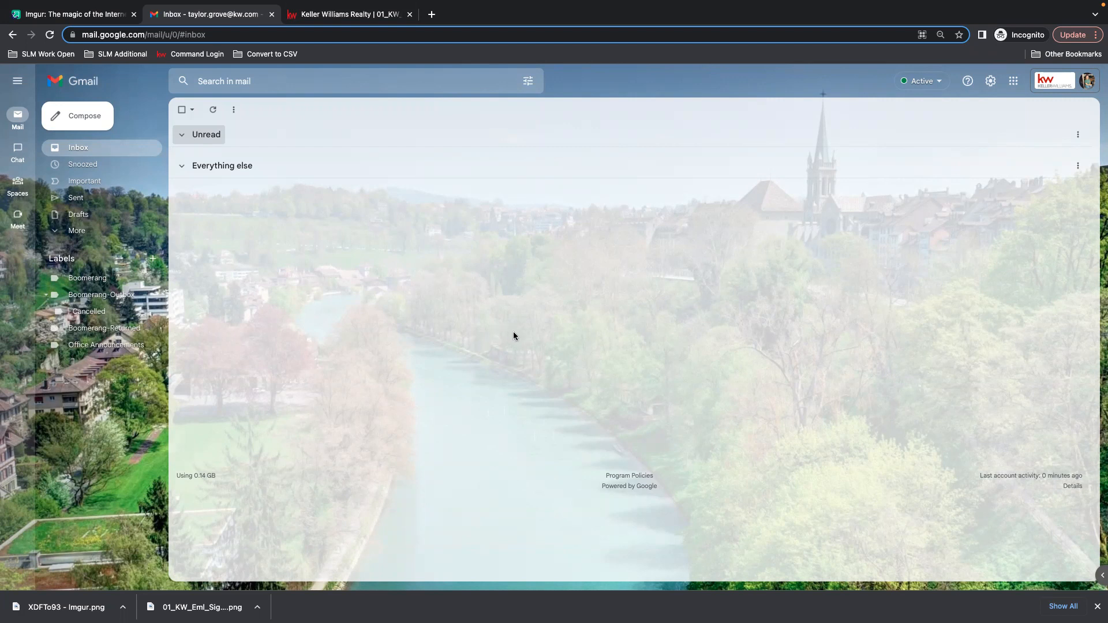
click(990, 82)
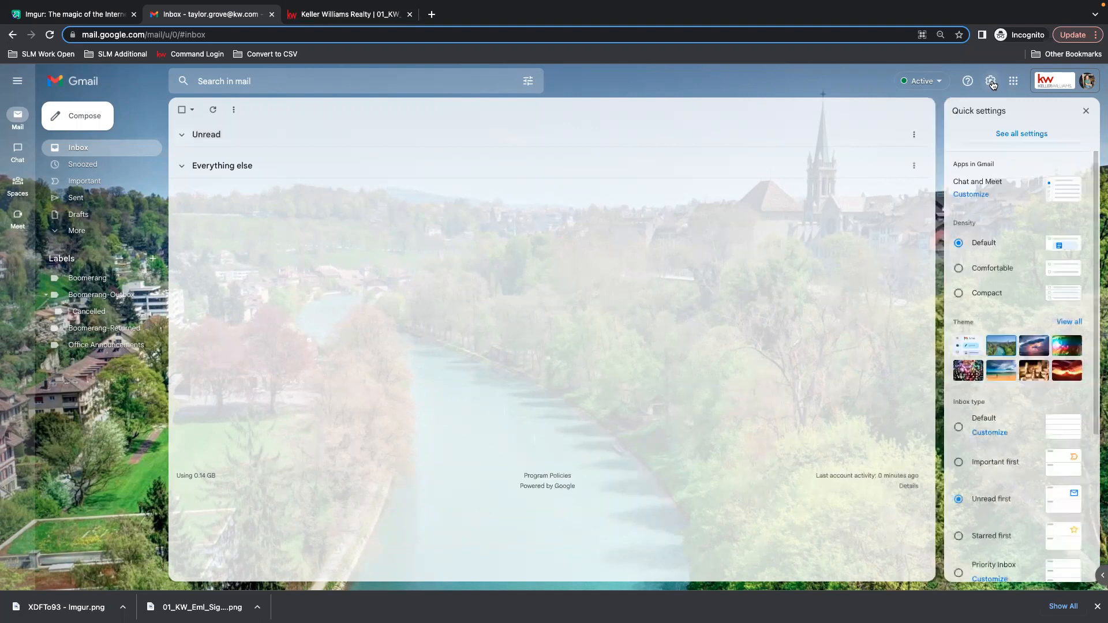
click(1017, 134)
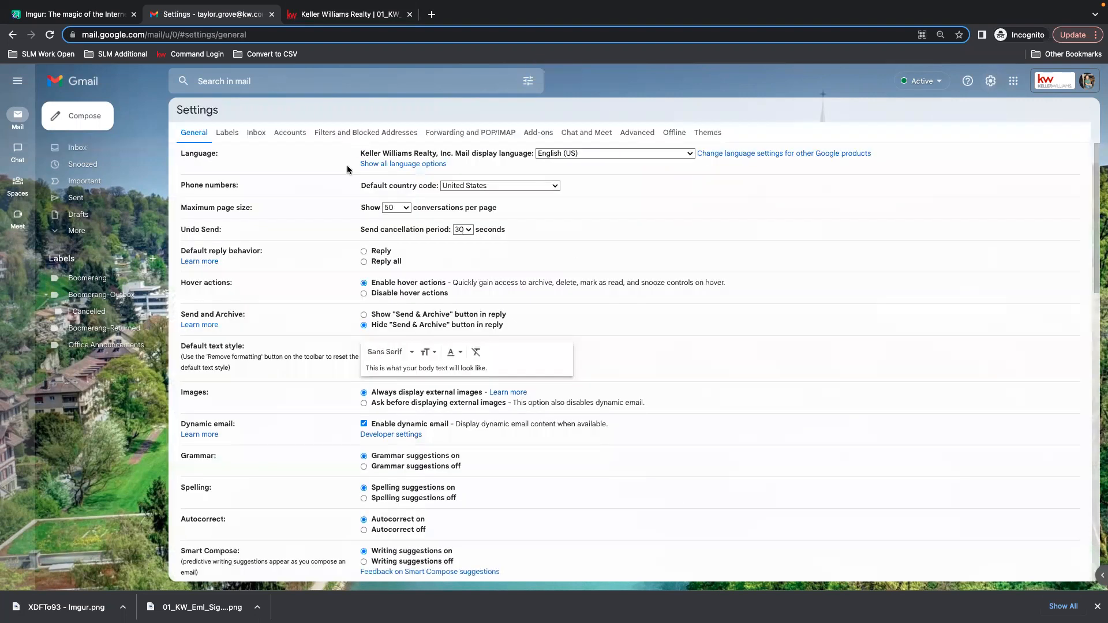
scroll(792, 381, down, 1)
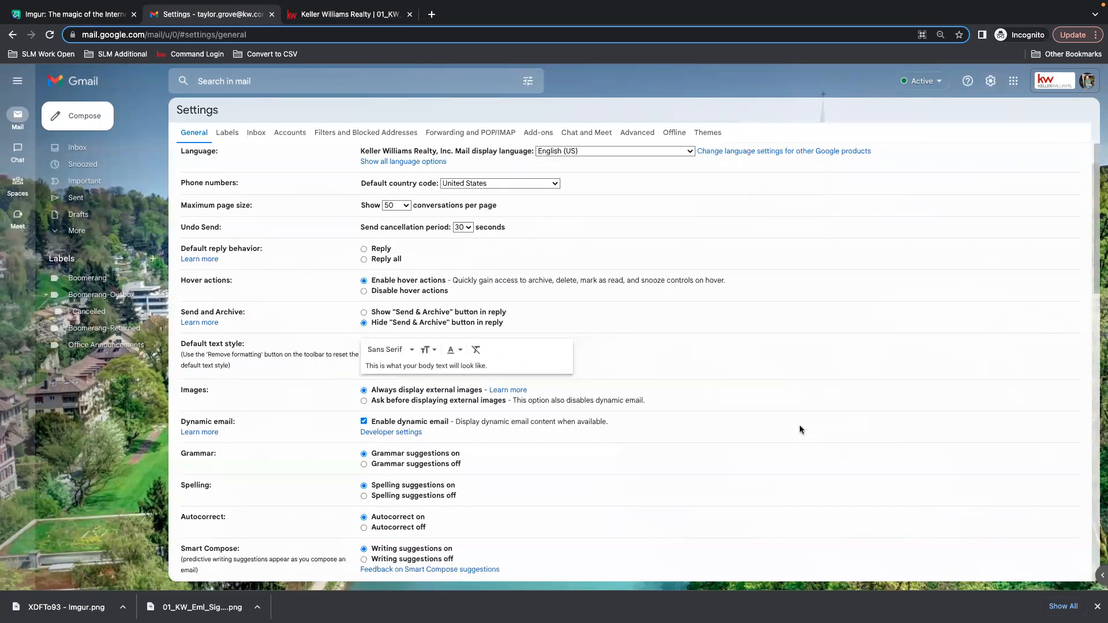
scroll(663, 390, down, 10)
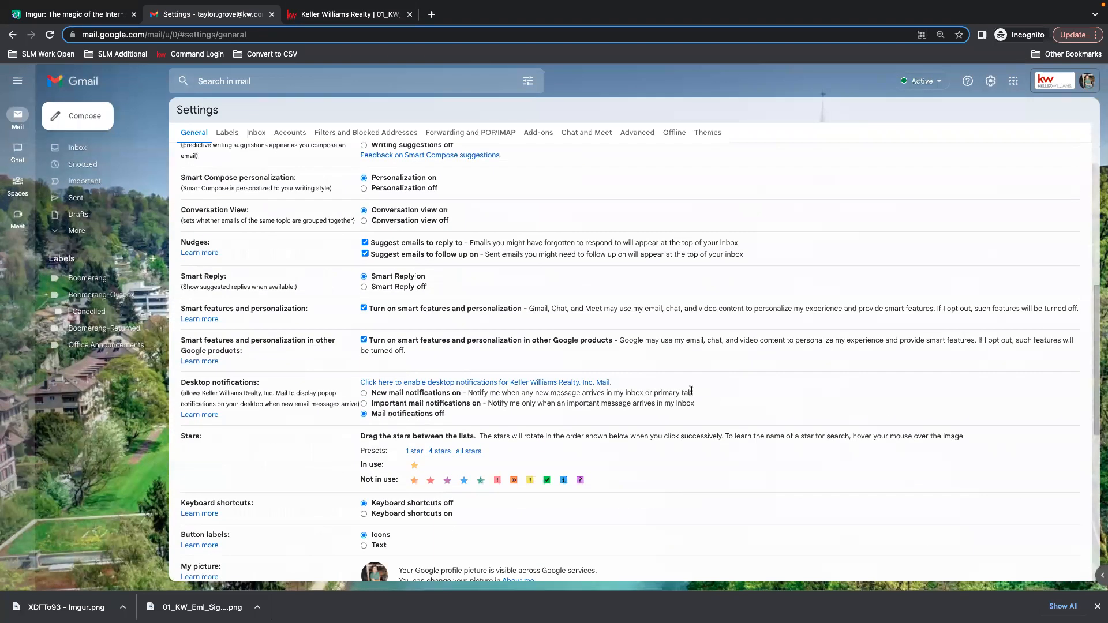
scroll(687, 375, down, 4)
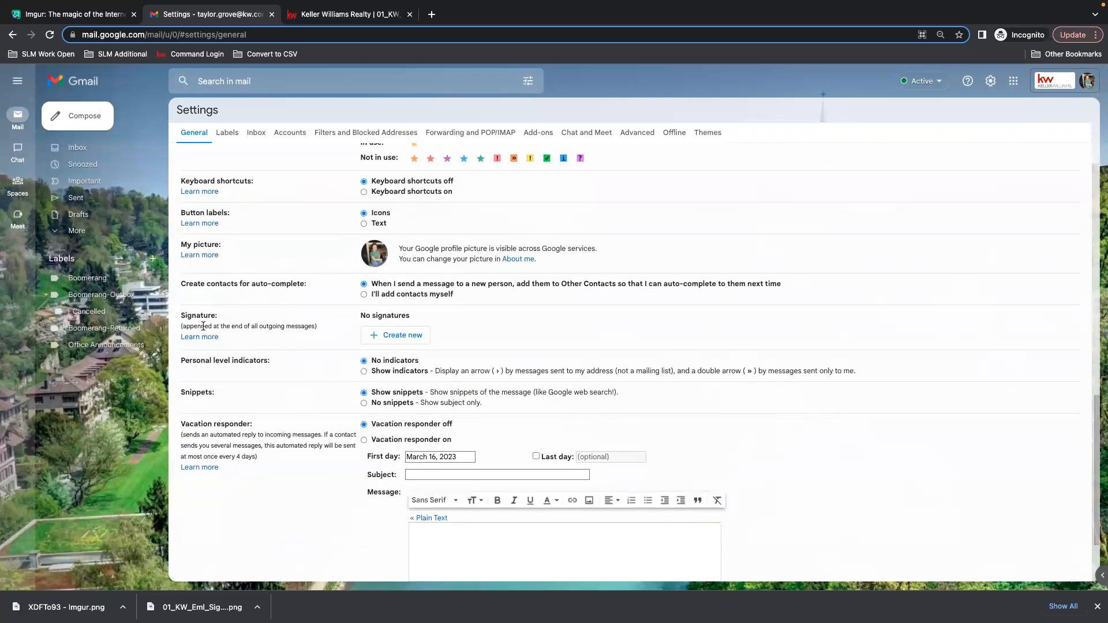
drag(229, 321, 181, 314)
drag(451, 318, 168, 315)
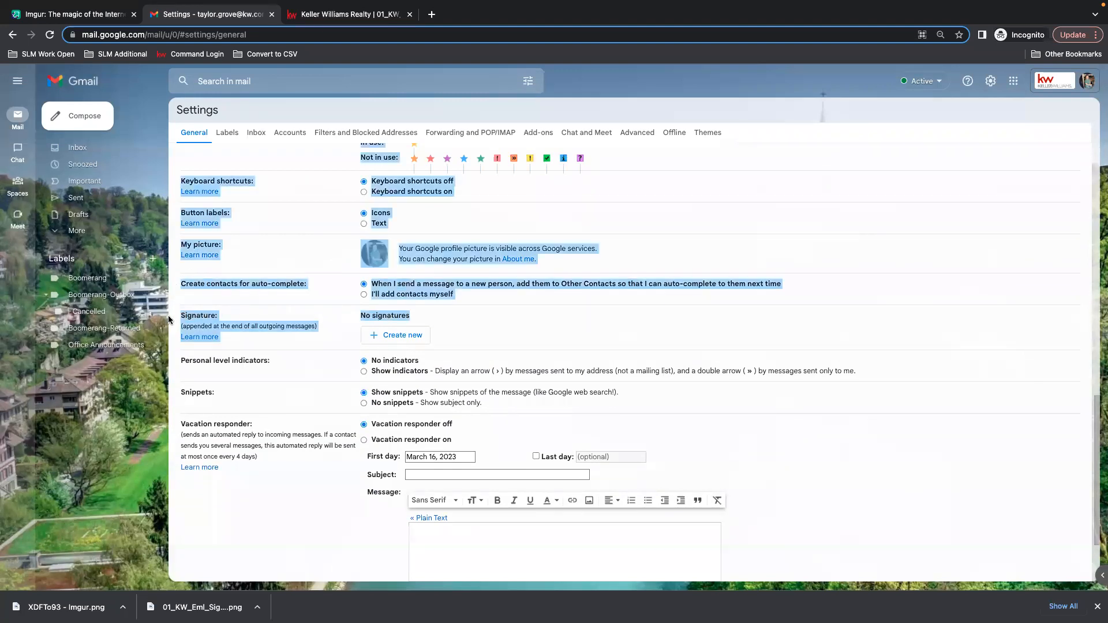
click(291, 322)
drag(411, 316, 358, 318)
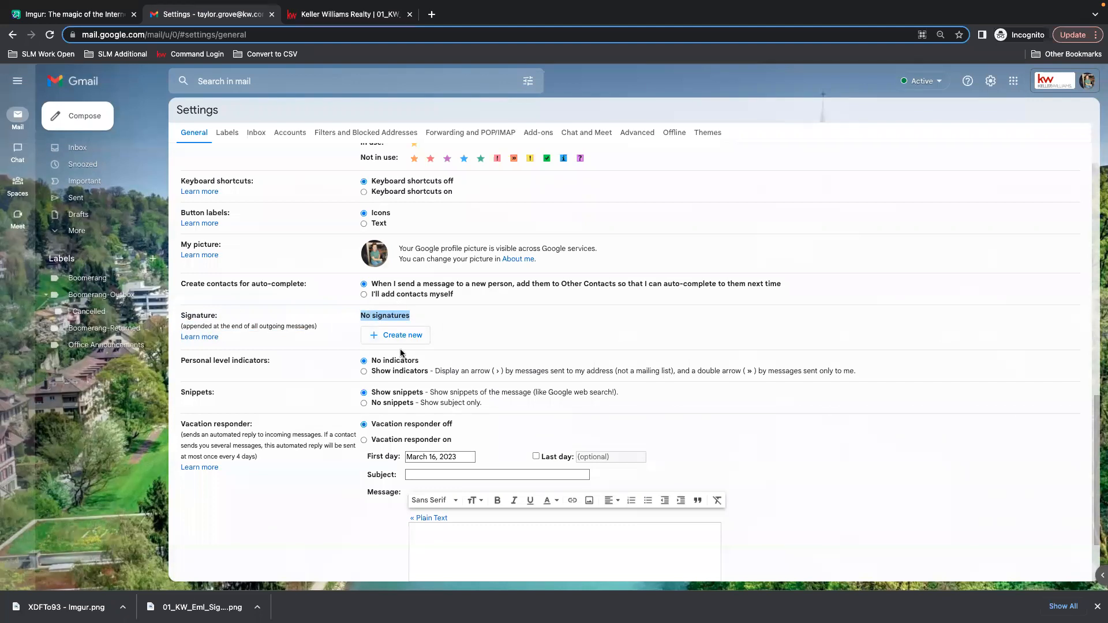
click(390, 335)
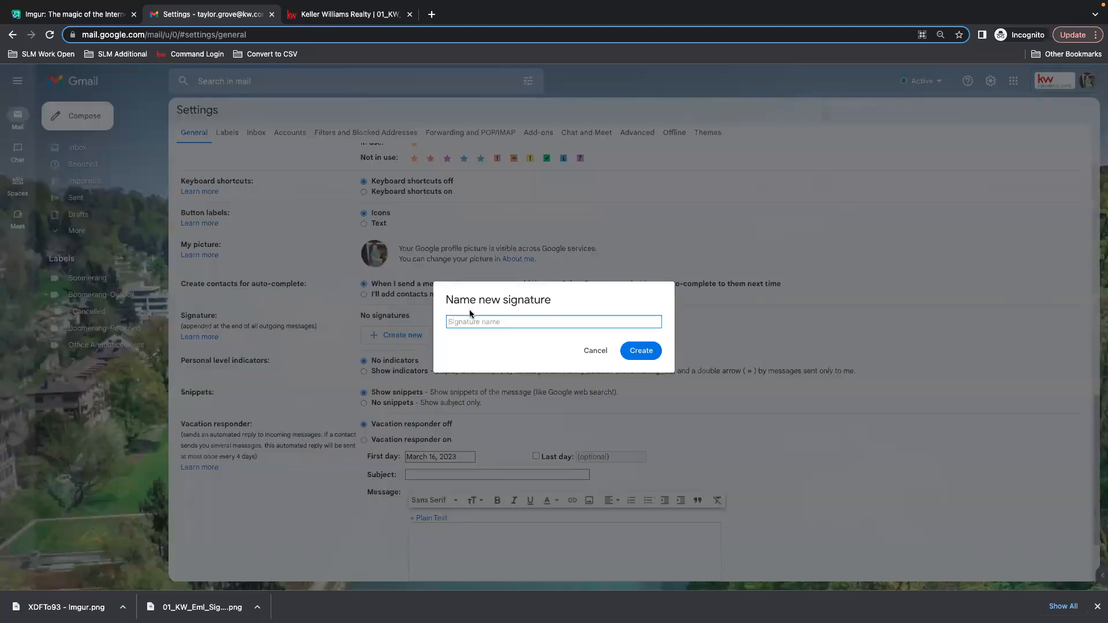
text(KW SIGNATURE)
click(640, 350)
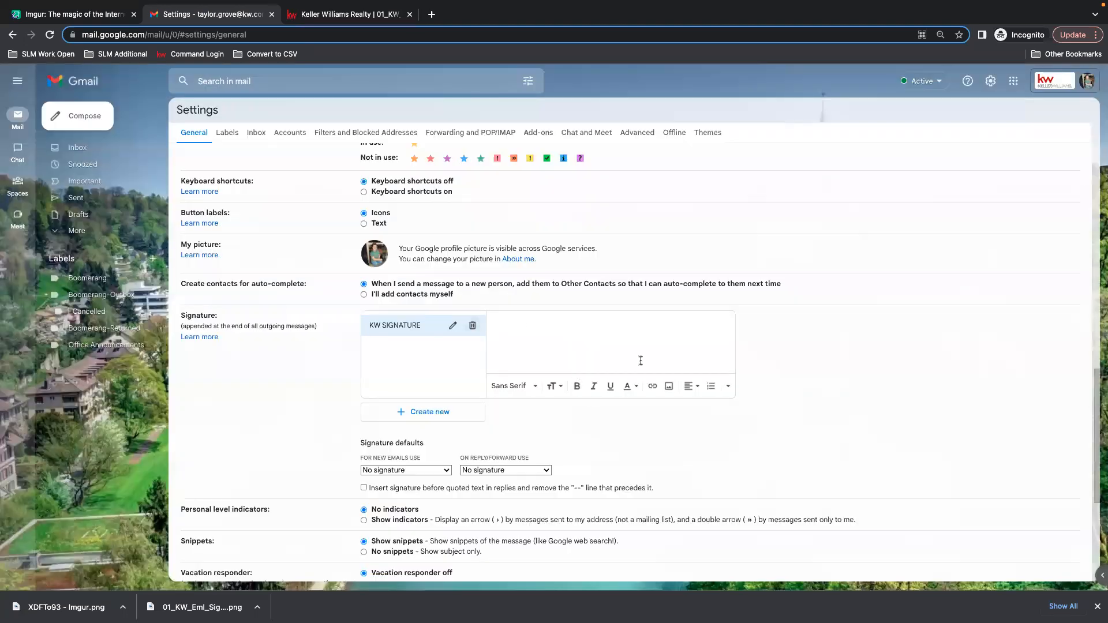
Insert the downloaded Imgur signature image into the KW SIGNATURE body by uploading it.
click(669, 391)
click(669, 390)
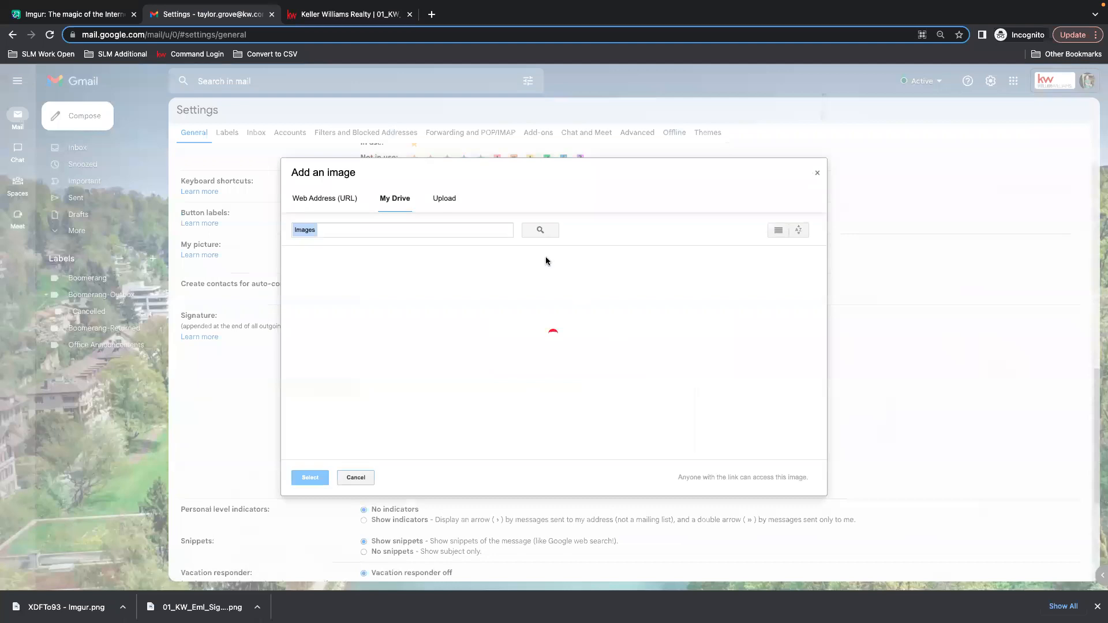
click(446, 202)
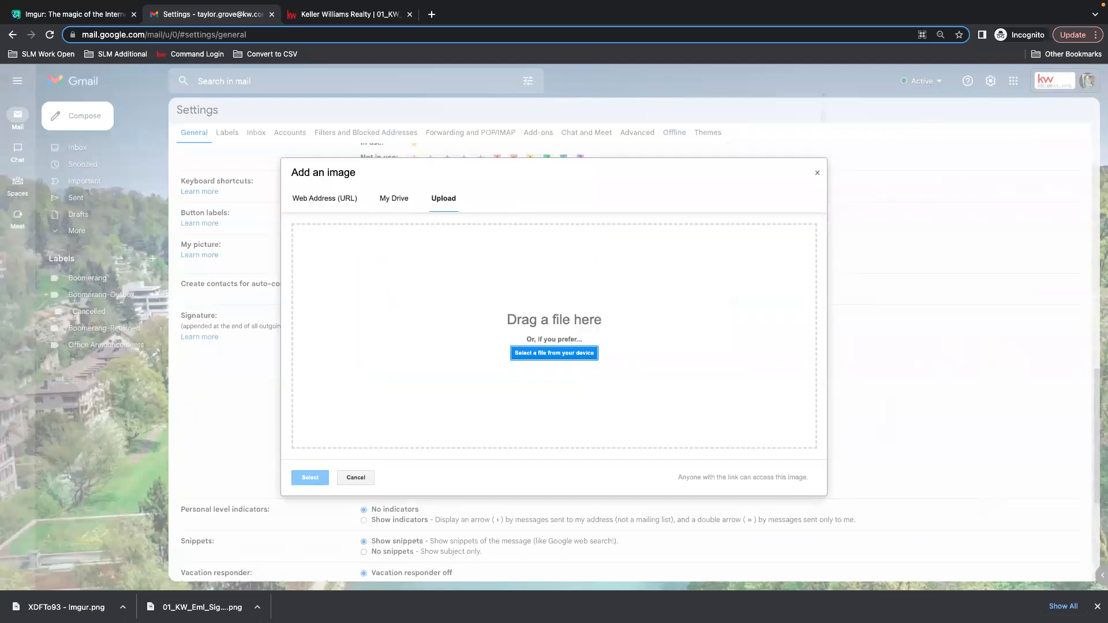
drag(66, 607, 529, 327)
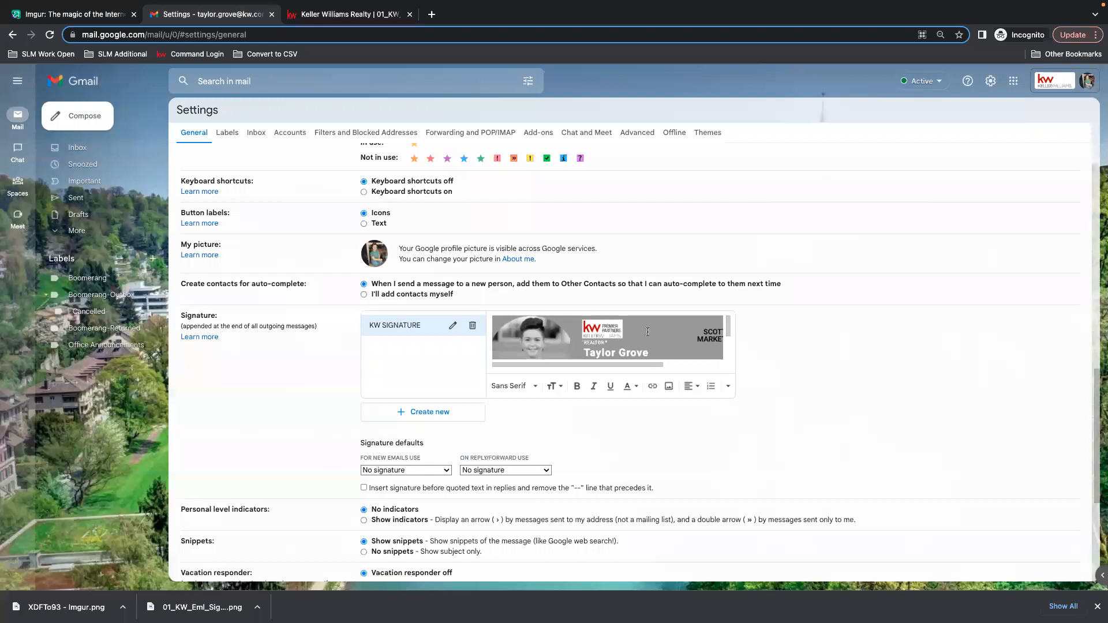
Set KW SIGNATURE as the default for new emails and for replies/forwards, and save the settings.
scroll(542, 428, down, 3)
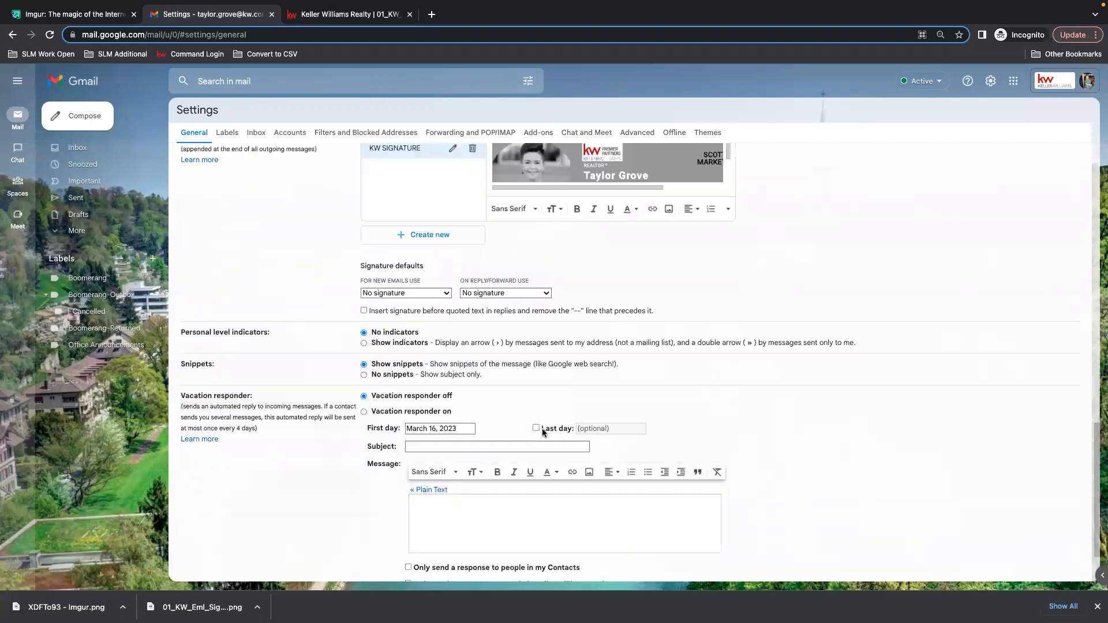
scroll(542, 429, down, 1)
drag(400, 236, 366, 233)
click(422, 235)
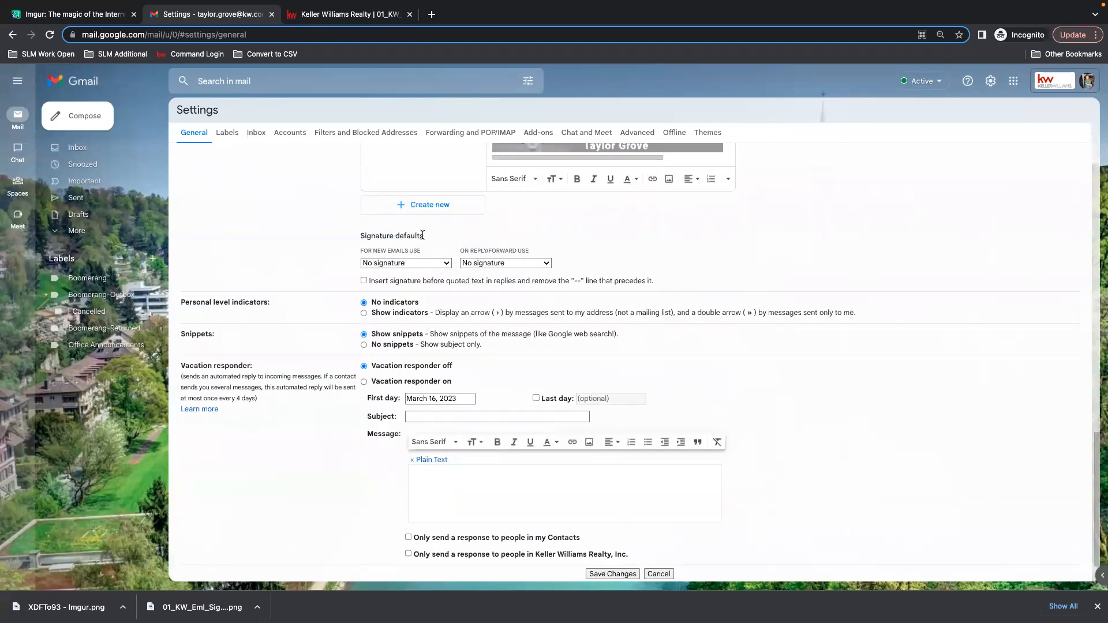
scroll(422, 235, up, 2)
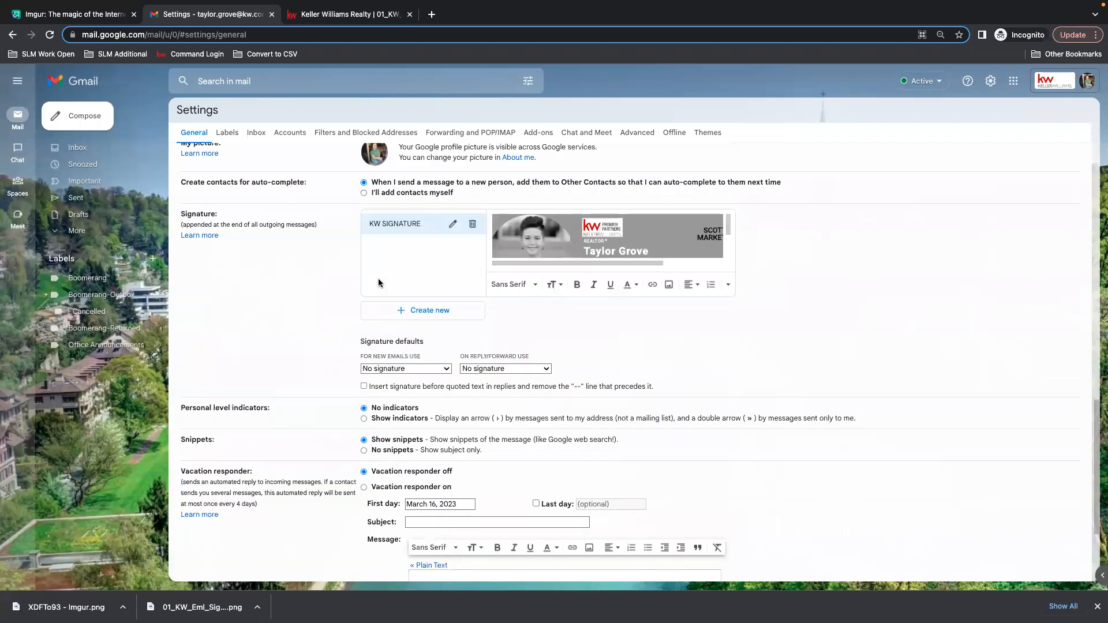
click(443, 369)
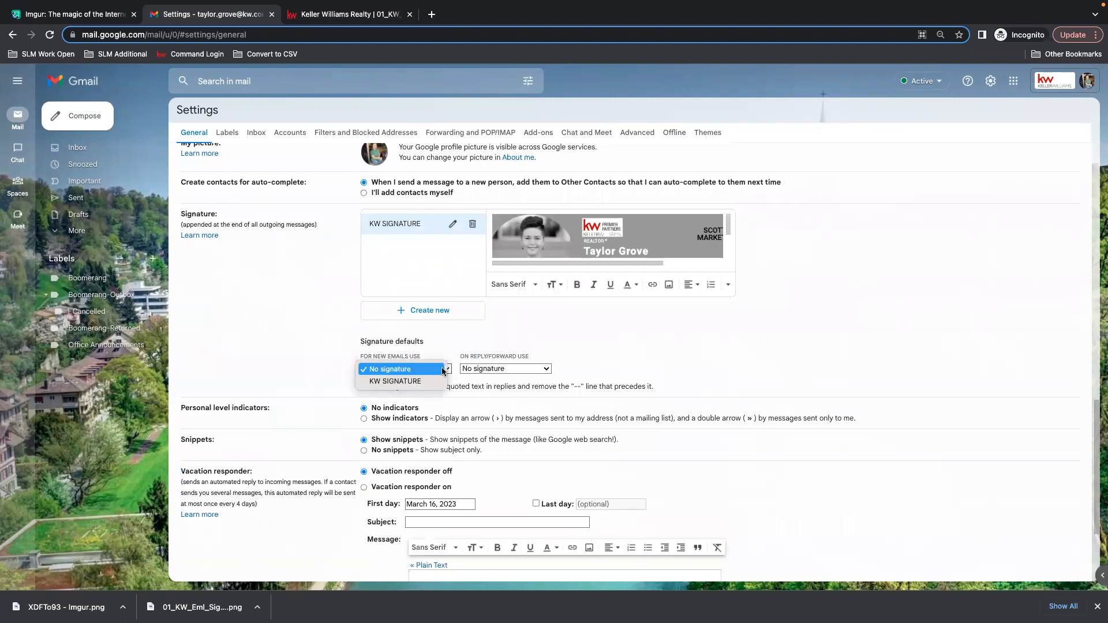
click(397, 382)
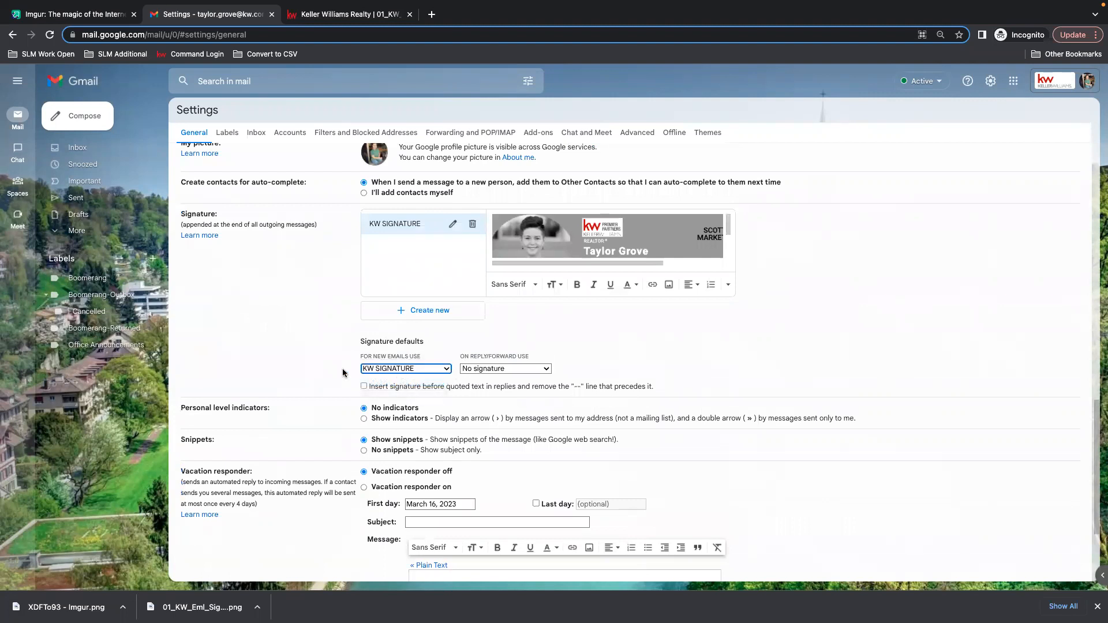
click(545, 369)
click(520, 384)
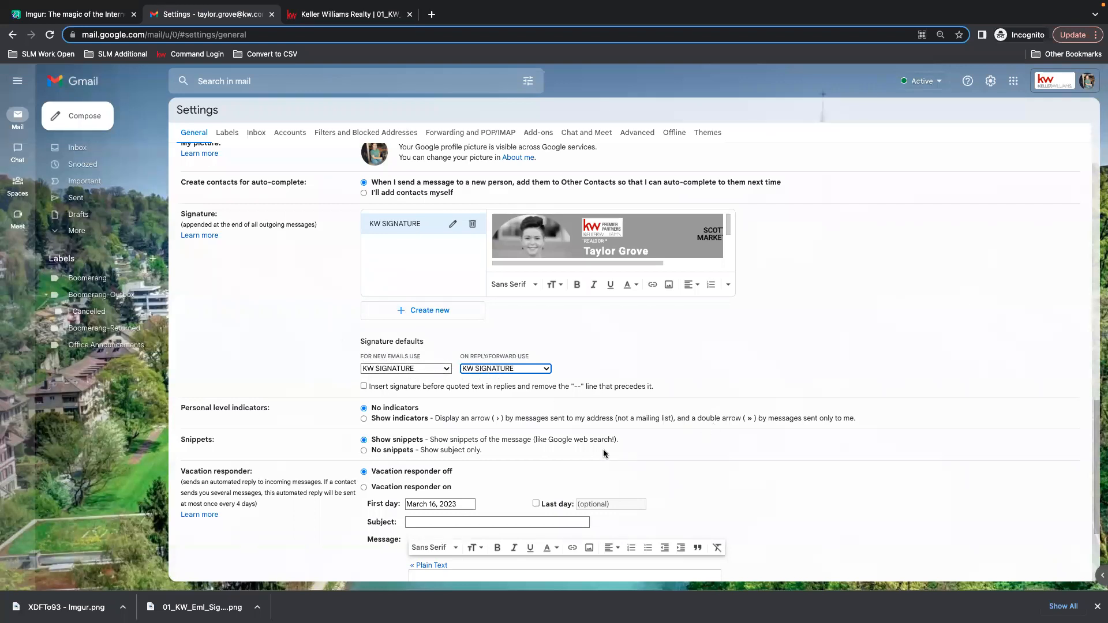
scroll(606, 456, down, 3)
click(626, 526)
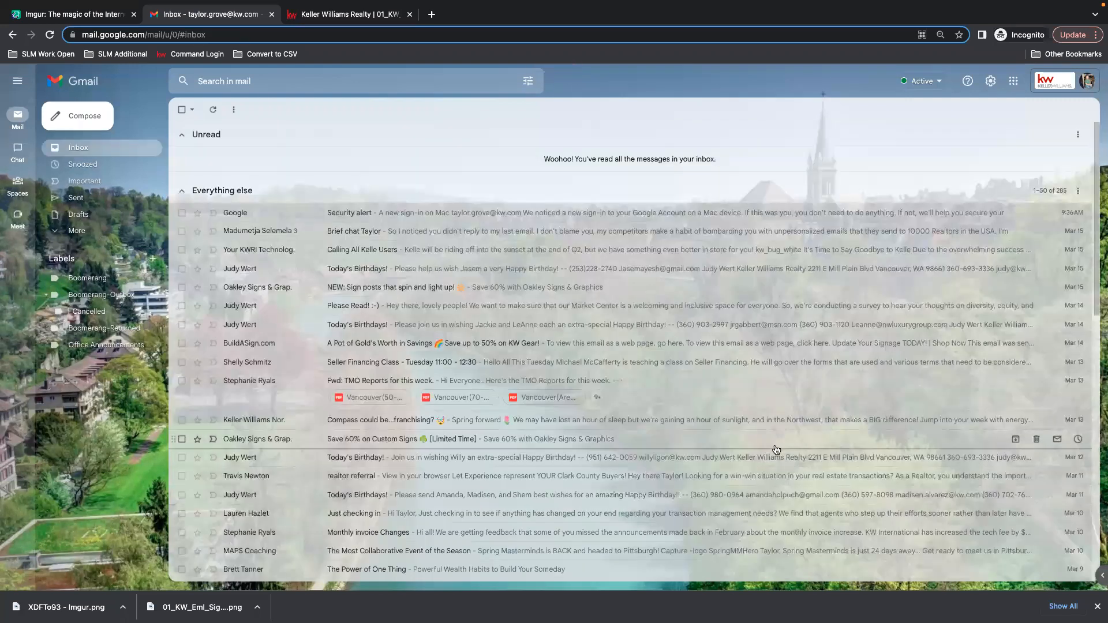
Open a new message to check the signature, close it, and return to the design editor tab.
click(204, 193)
click(199, 136)
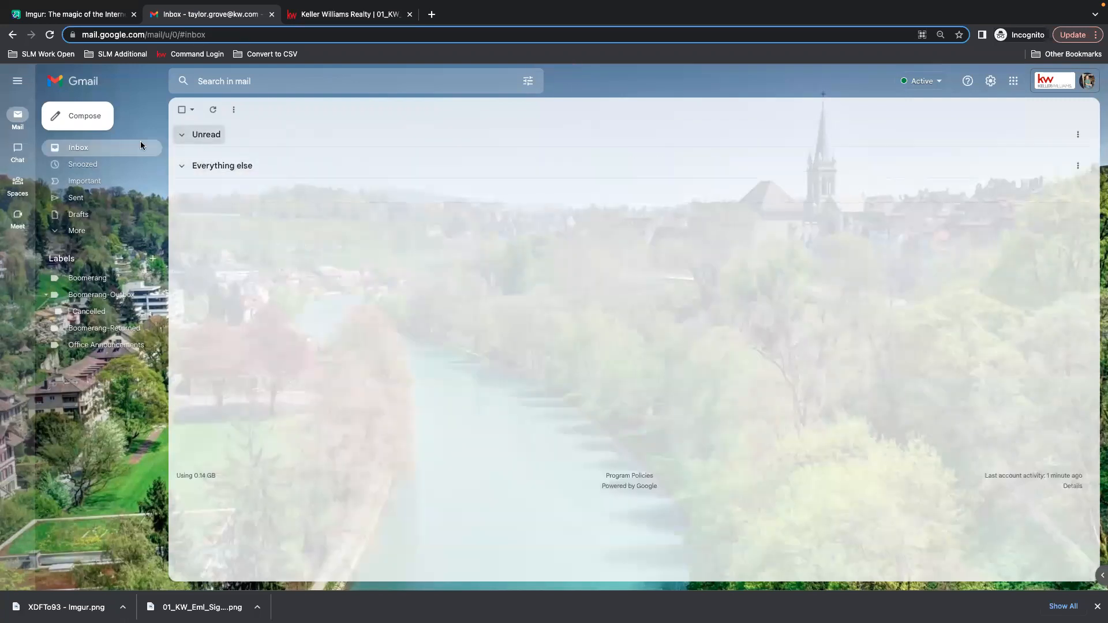
click(78, 118)
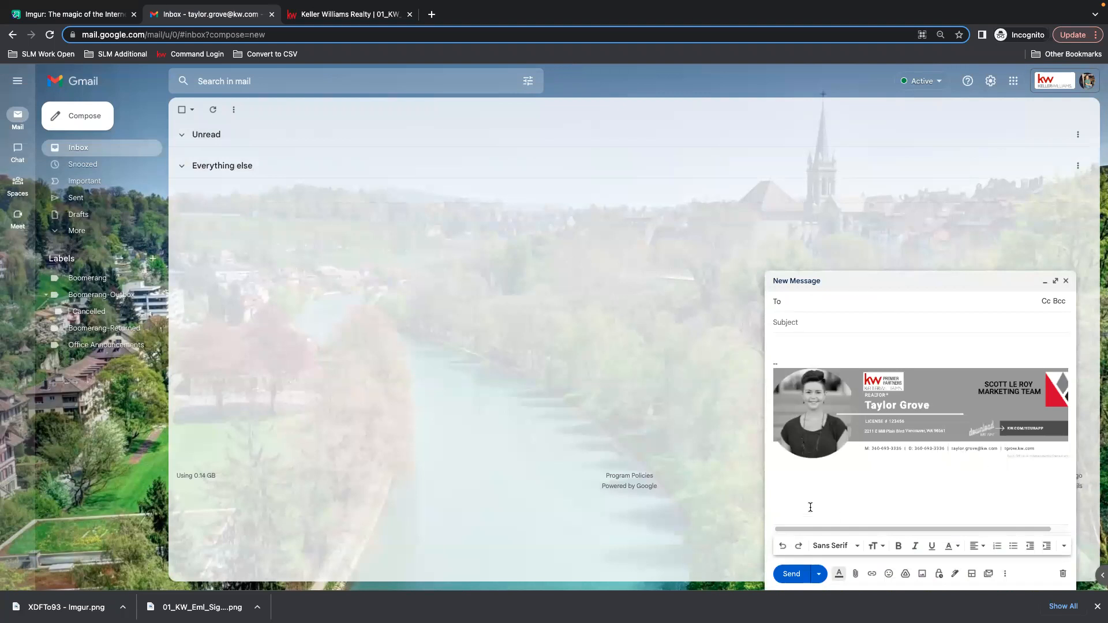
click(1054, 407)
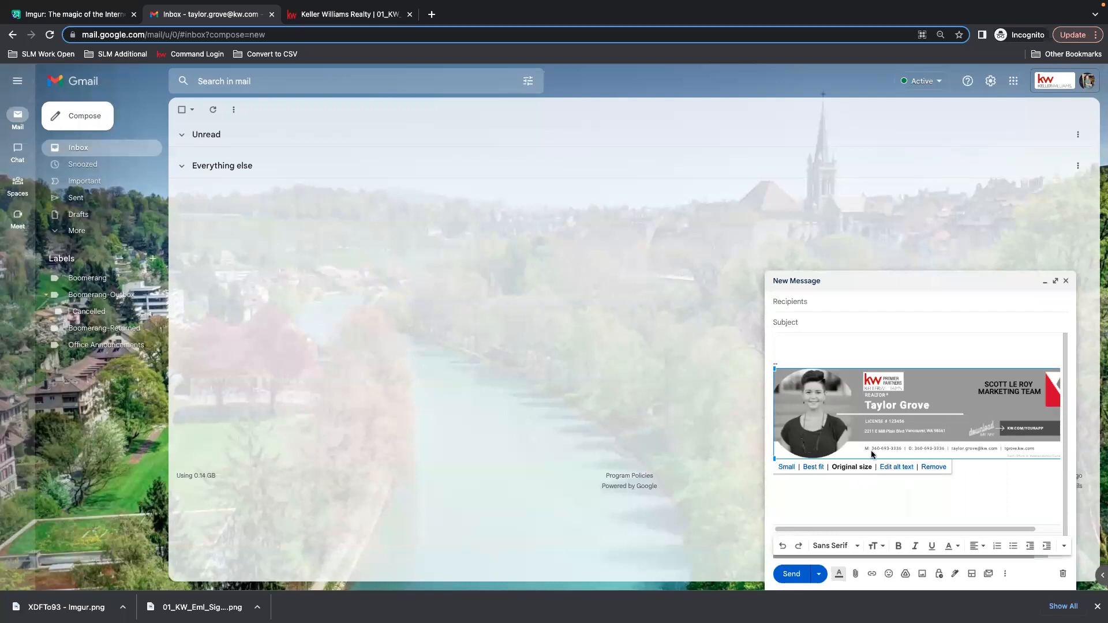
click(854, 353)
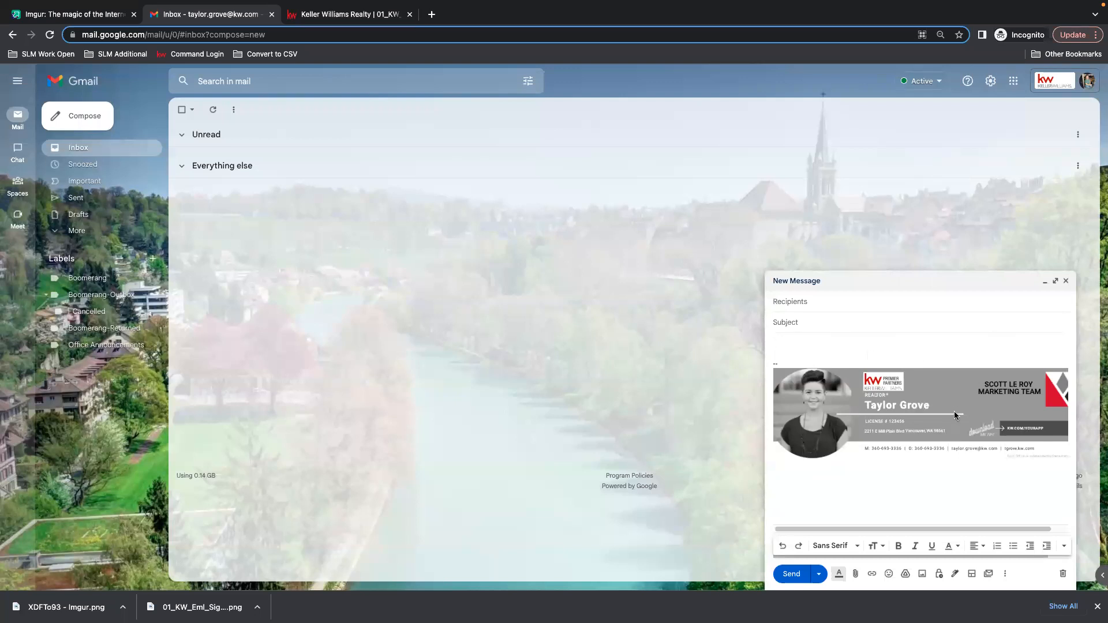
click(1067, 282)
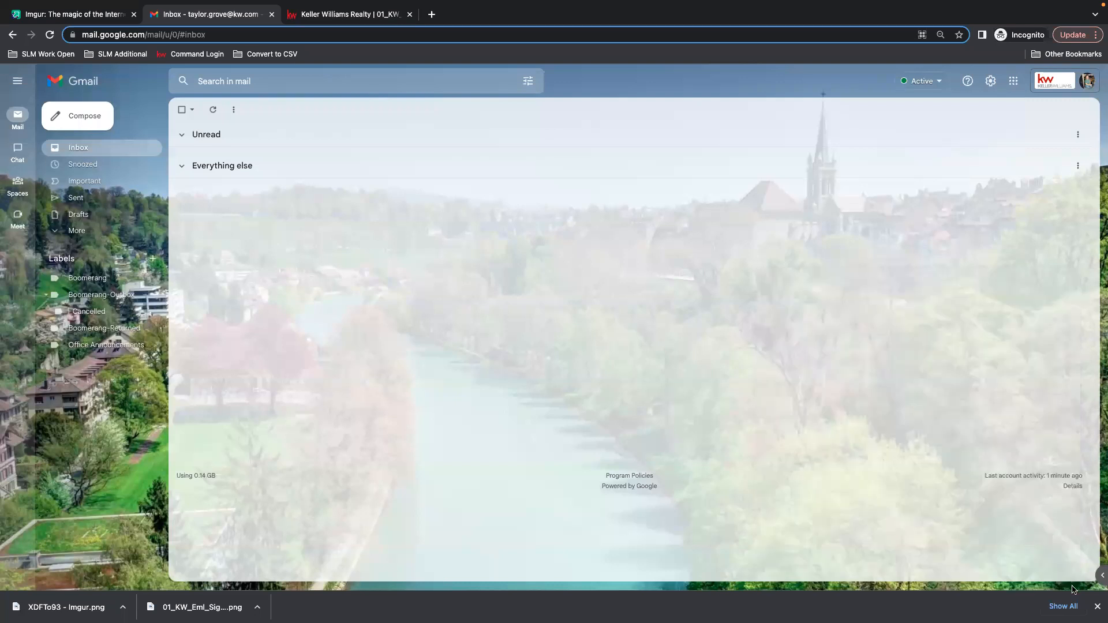
click(335, 15)
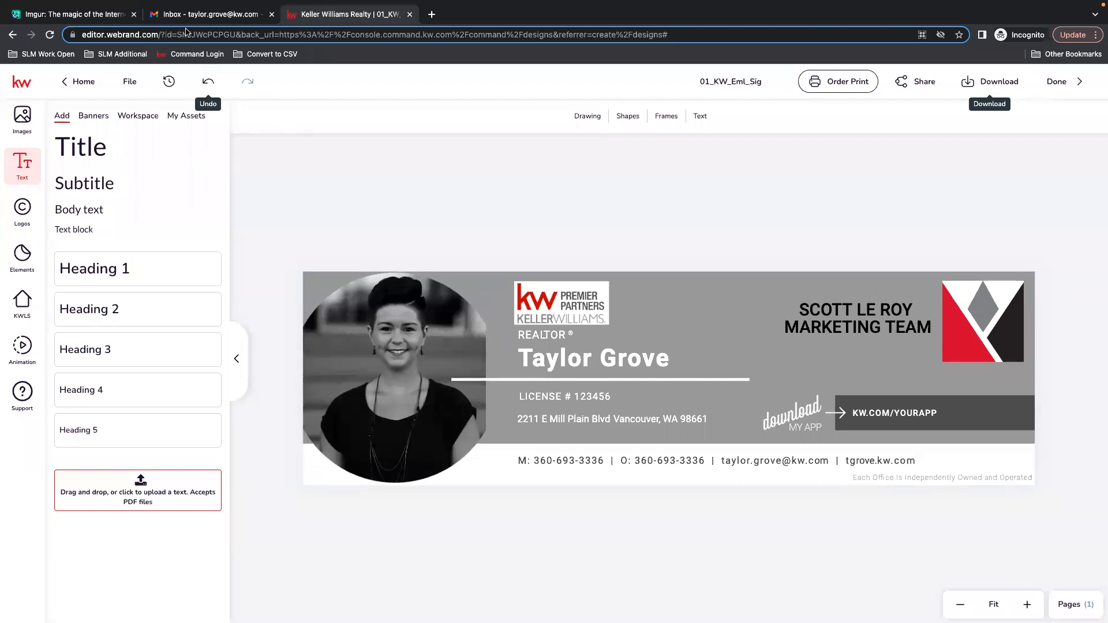
Finish the signature design, returning to the Designs list, and close the Imgur tab.
click(1073, 82)
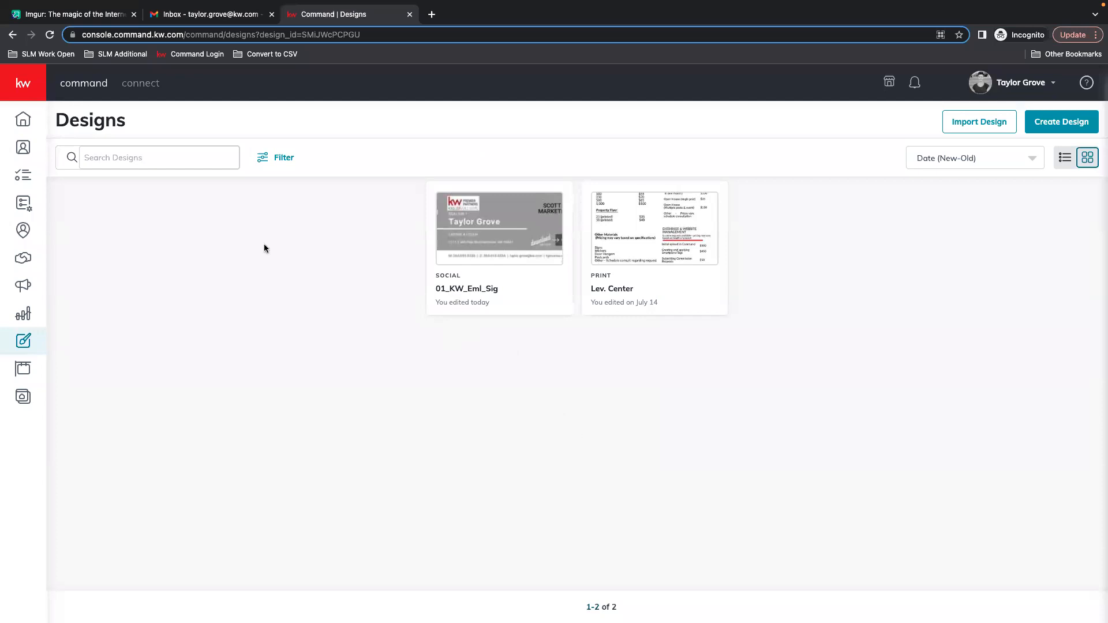
click(134, 14)
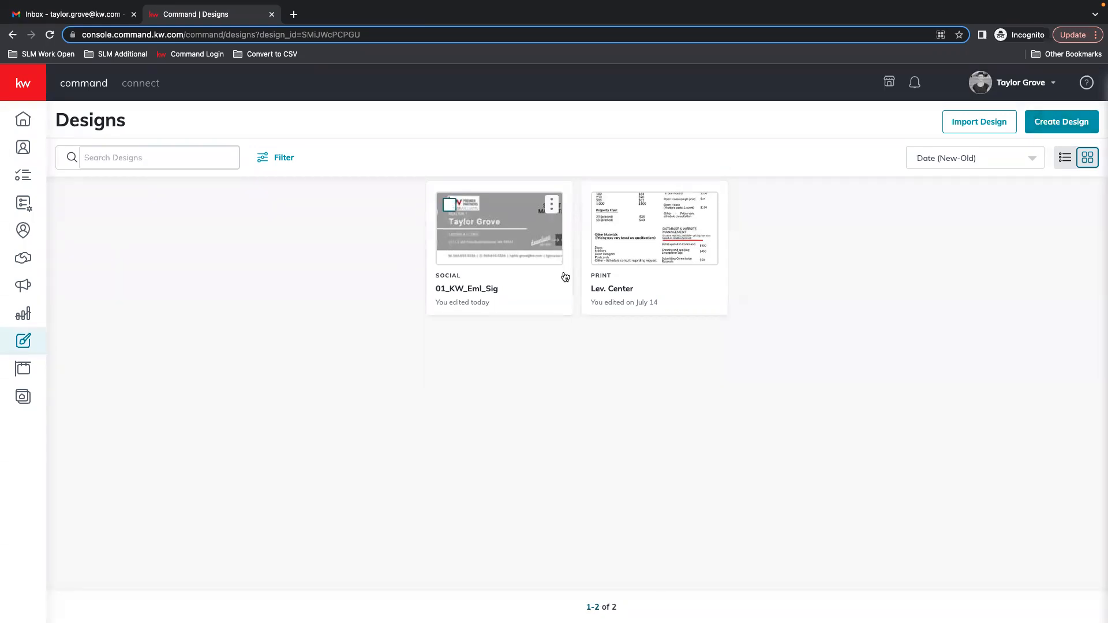
Start a new Social design and open the I ❤ KW template category under Lead Generation.
click(1060, 124)
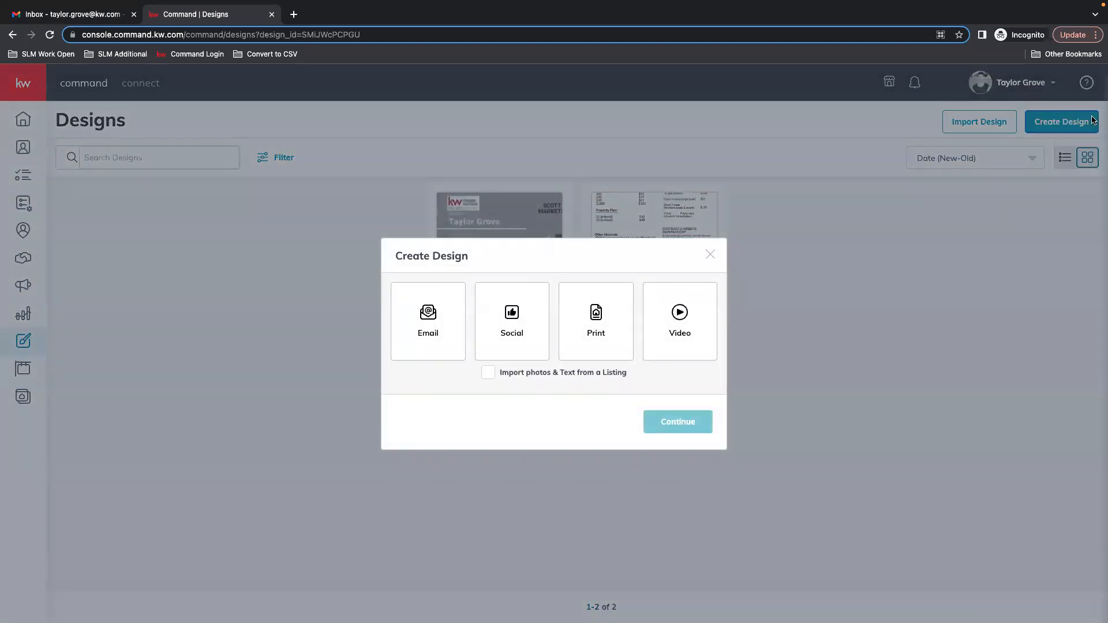
click(508, 341)
click(691, 423)
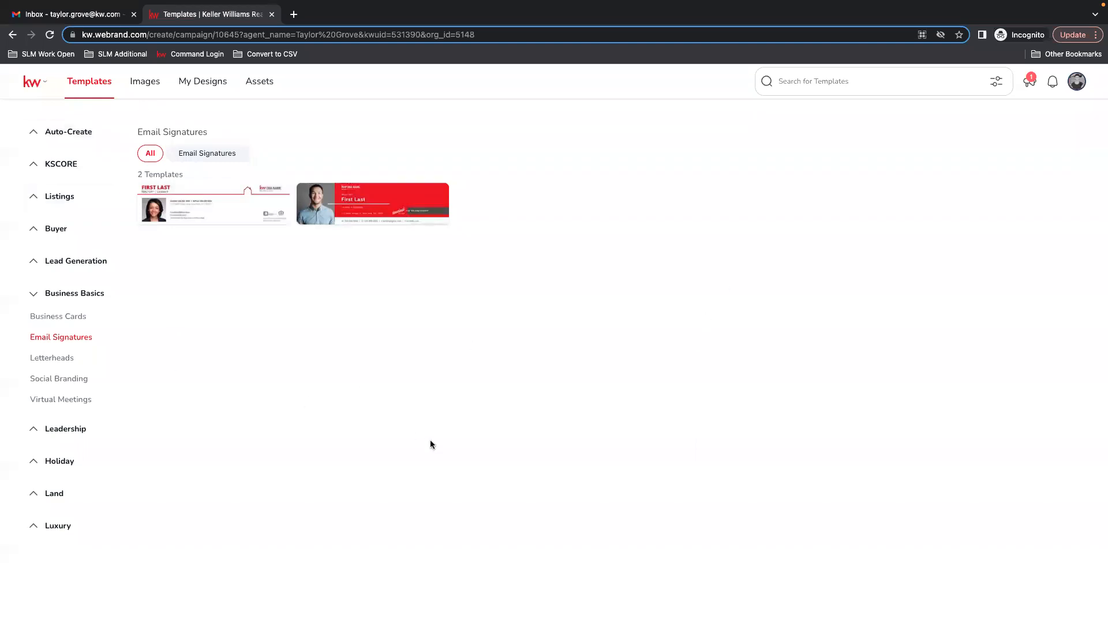
click(41, 133)
click(62, 157)
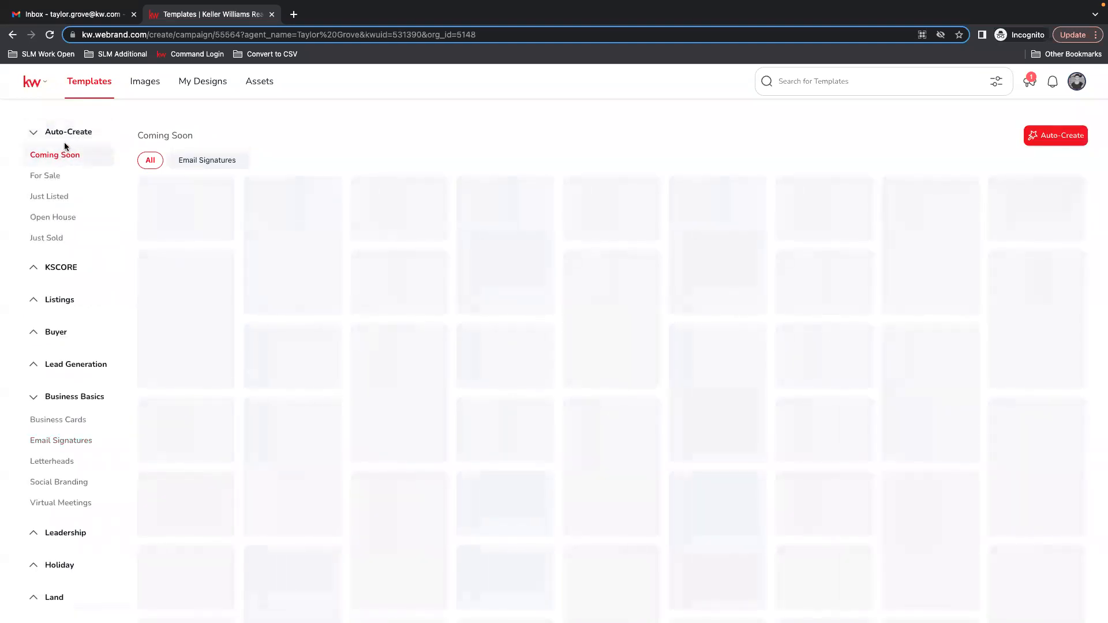
click(39, 134)
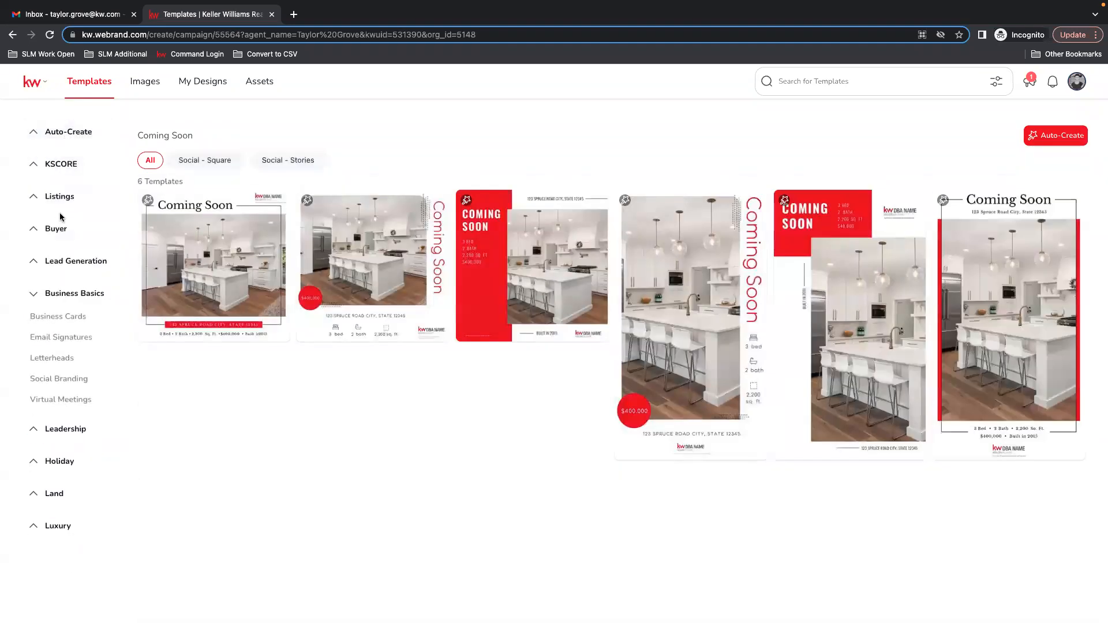
click(51, 293)
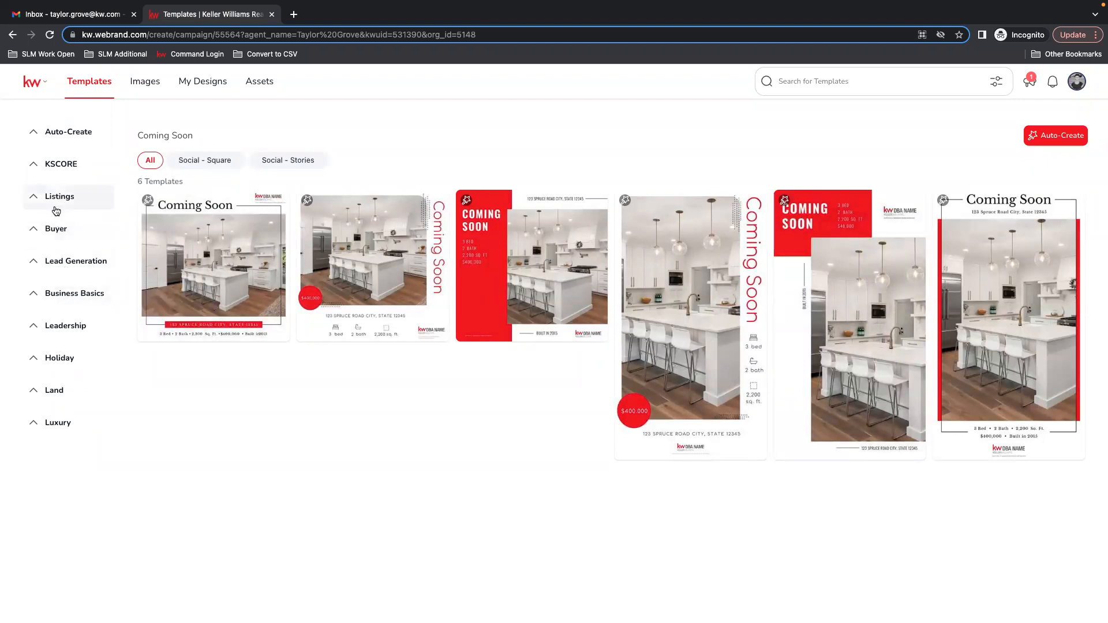
click(32, 264)
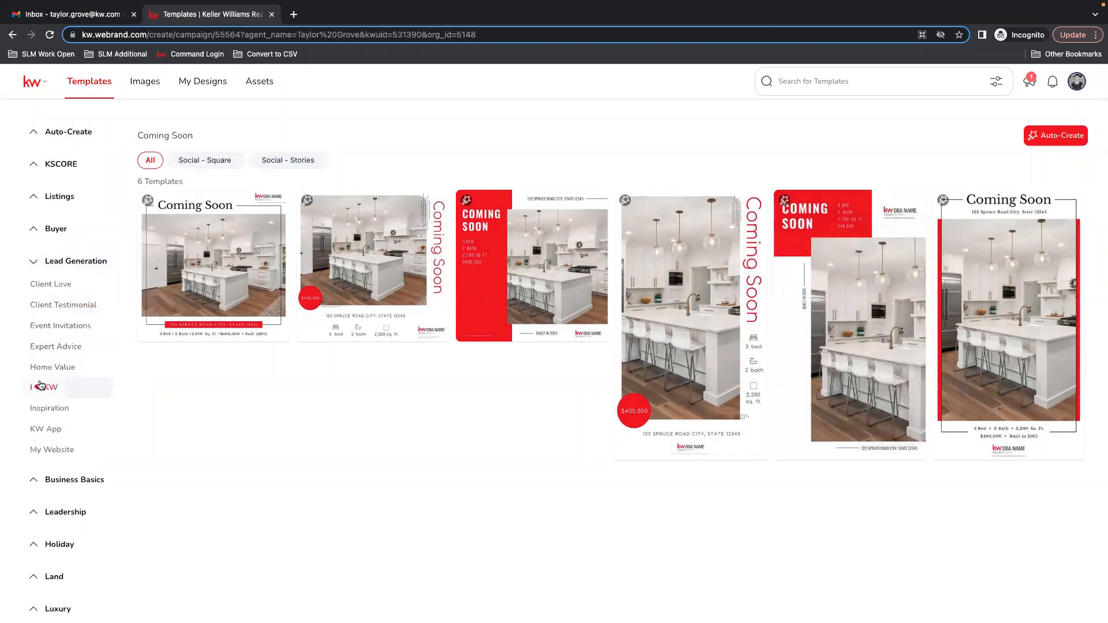
click(36, 388)
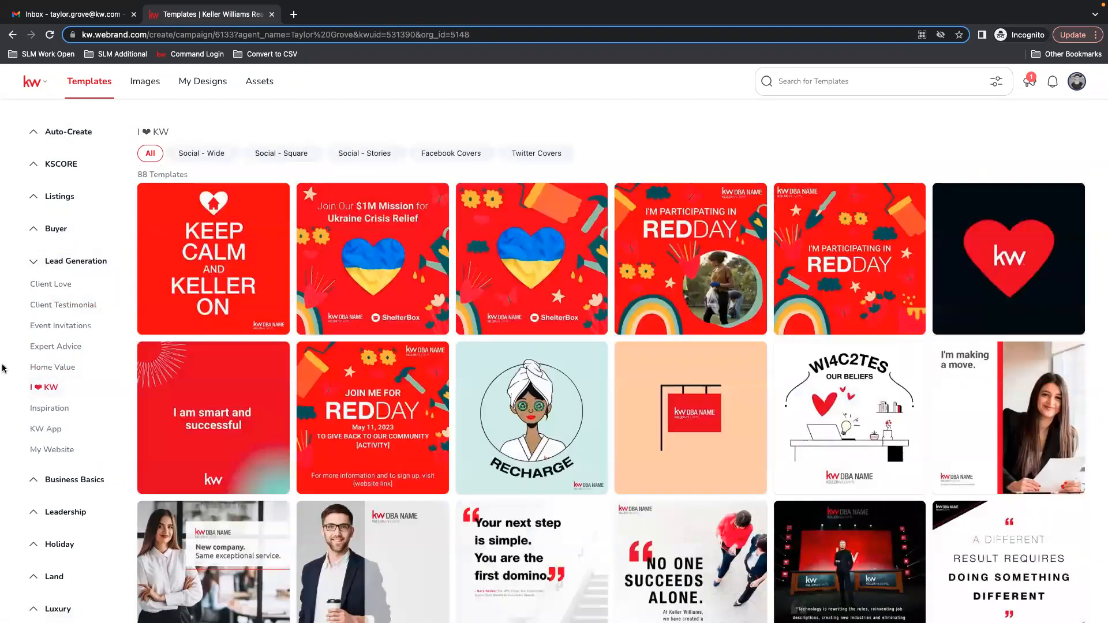
Browse the I ❤ KW templates, filtering by Facebook Covers and then Social - Square.
scroll(219, 415, down, 2)
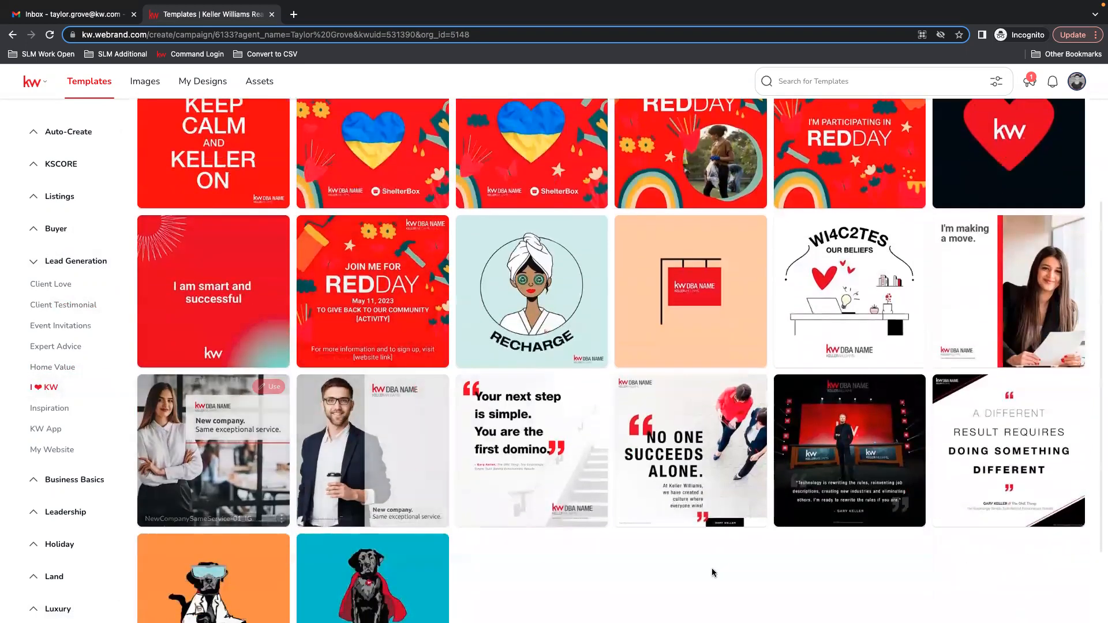
scroll(805, 597, down, 1)
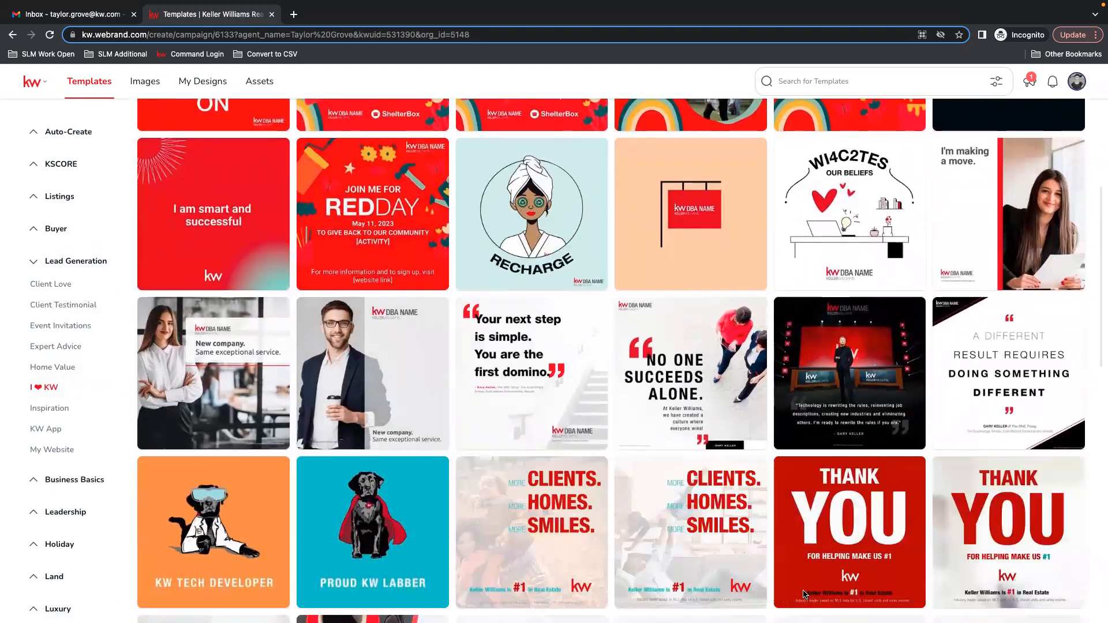
mouse_move(805, 594)
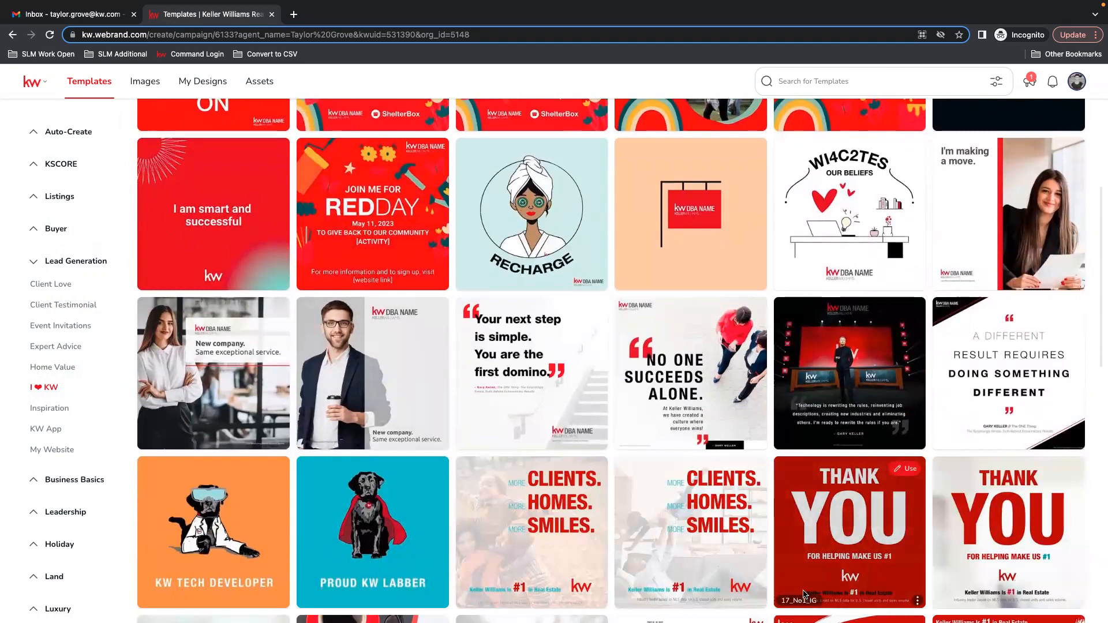
scroll(539, 483, down, 5)
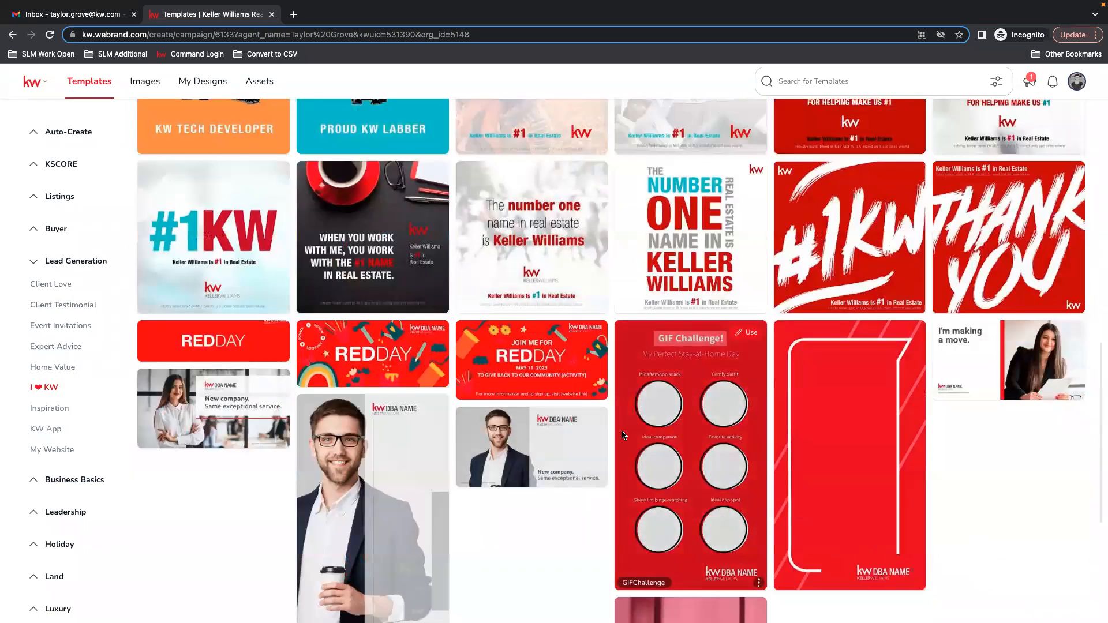
scroll(632, 463, down, 1)
scroll(632, 463, up, 10)
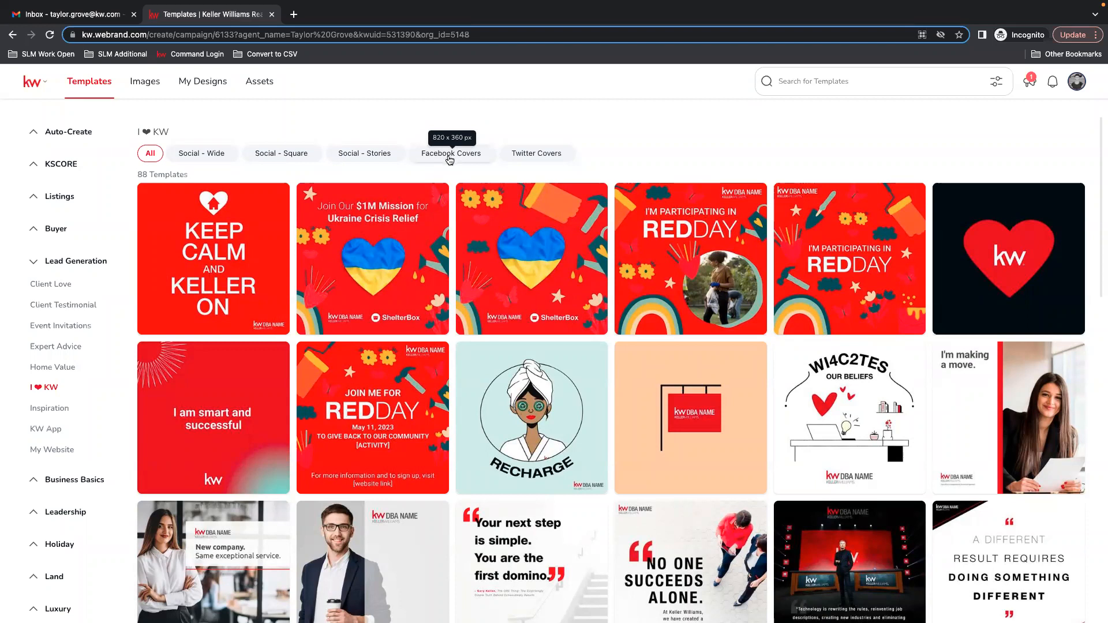
click(449, 160)
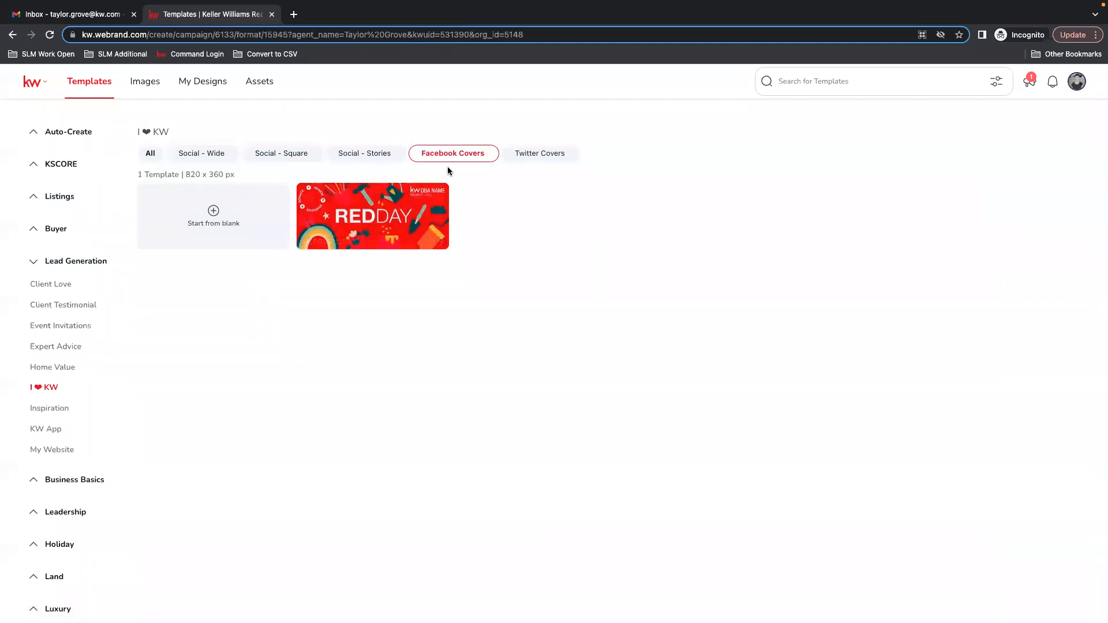
mouse_move(384, 221)
click(278, 157)
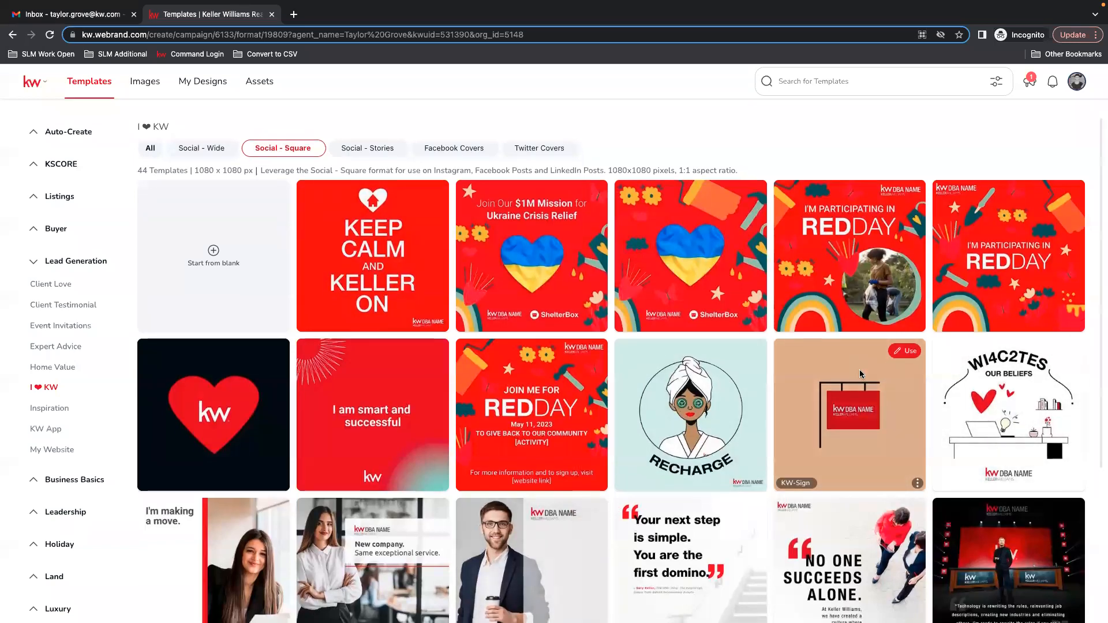
scroll(860, 369, down, 2)
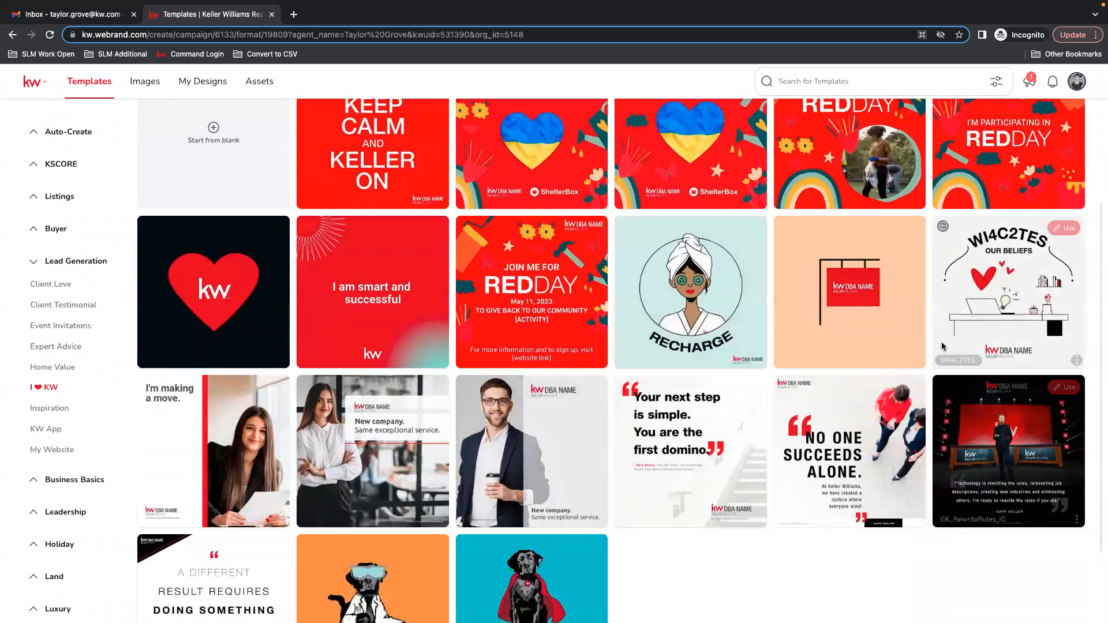
scroll(866, 407, down, 2)
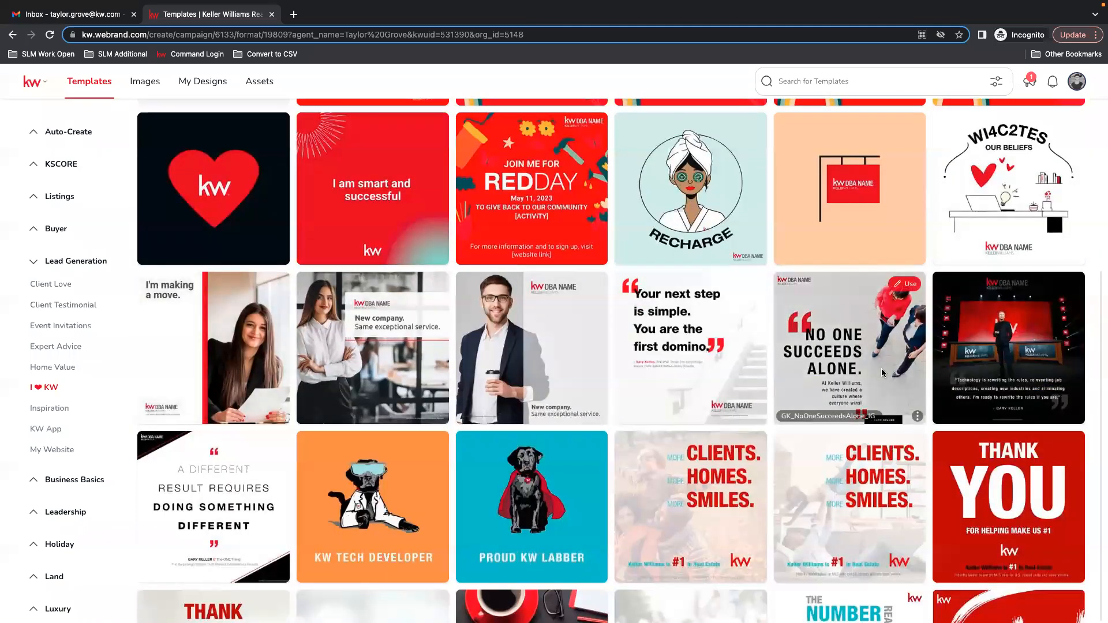
scroll(877, 374, down, 4)
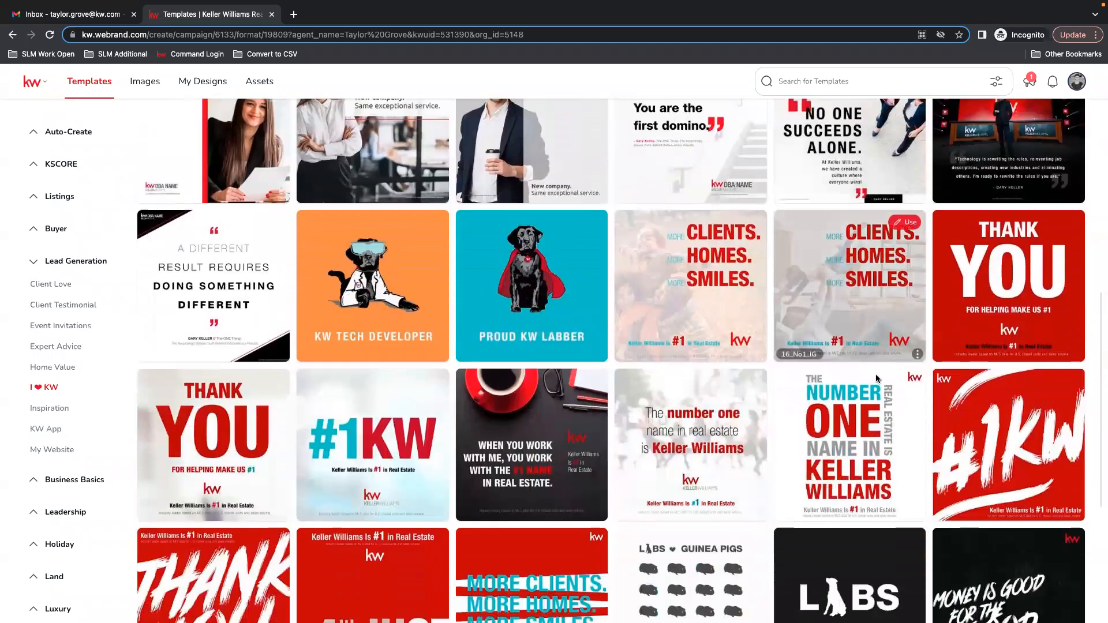
scroll(808, 398, down, 3)
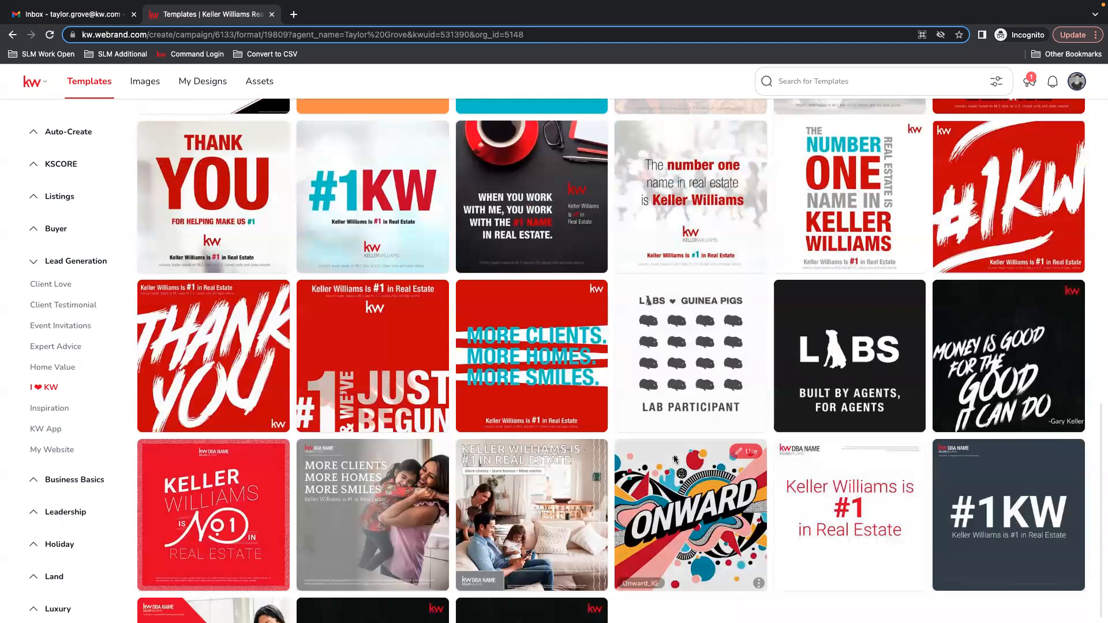
scroll(684, 462, up, 7)
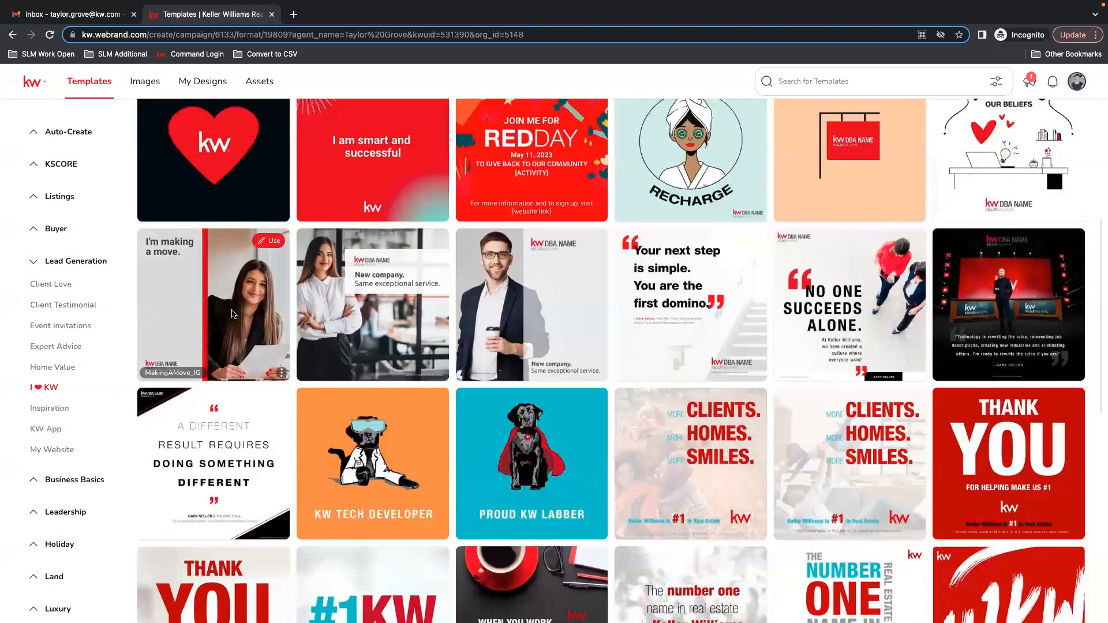
Open the I'm making a move Social - Square template in the design editor.
click(232, 290)
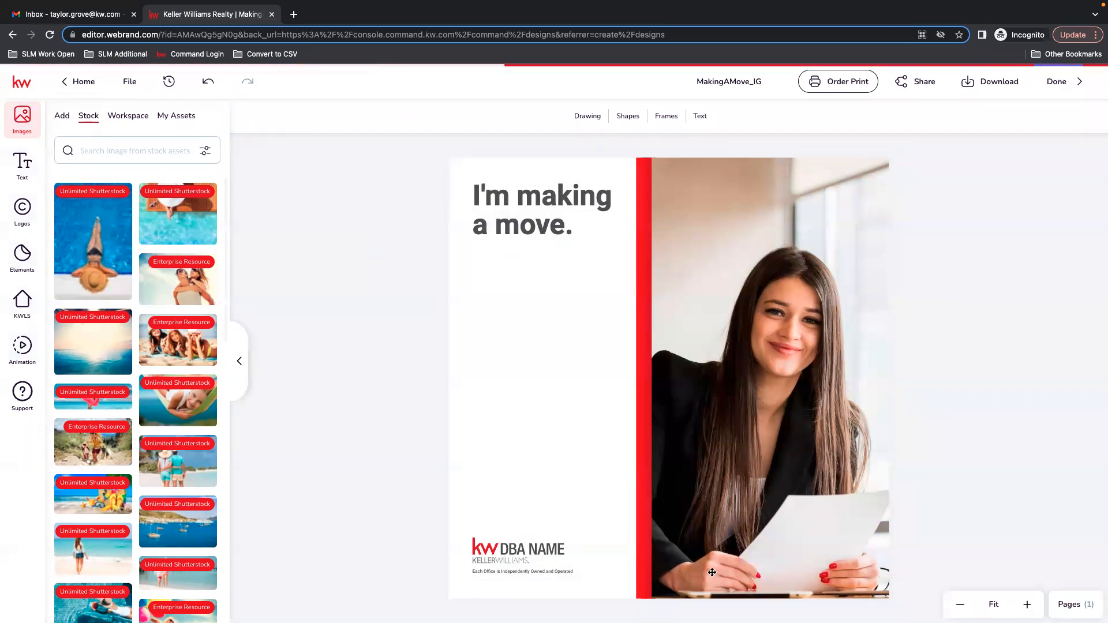
click(760, 81)
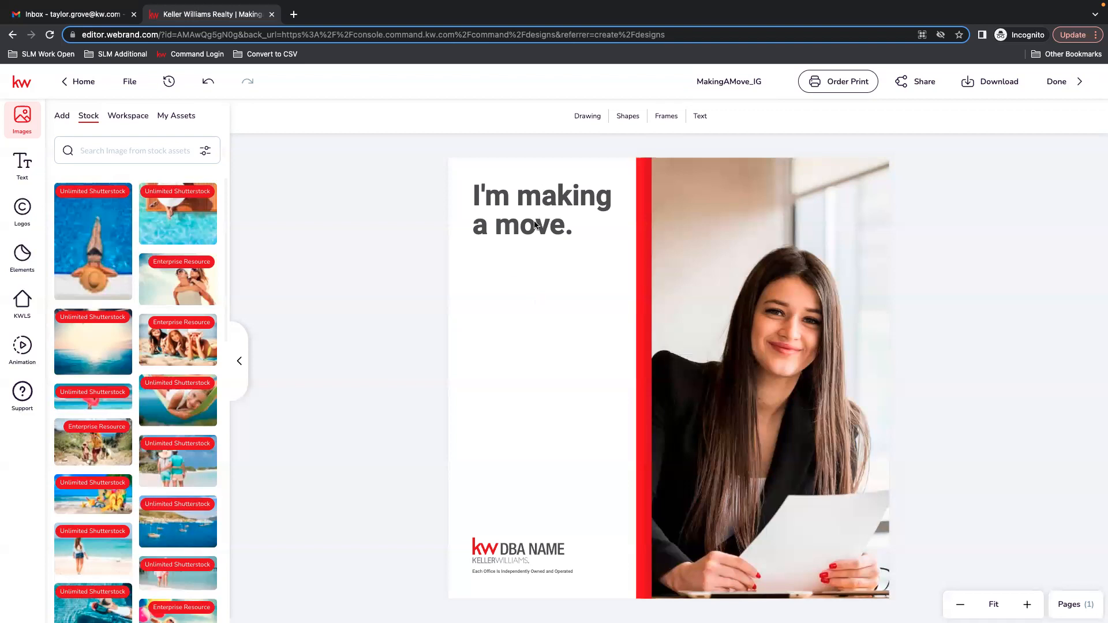
Replace the template's photo with the agent photo from My Assets.
click(795, 288)
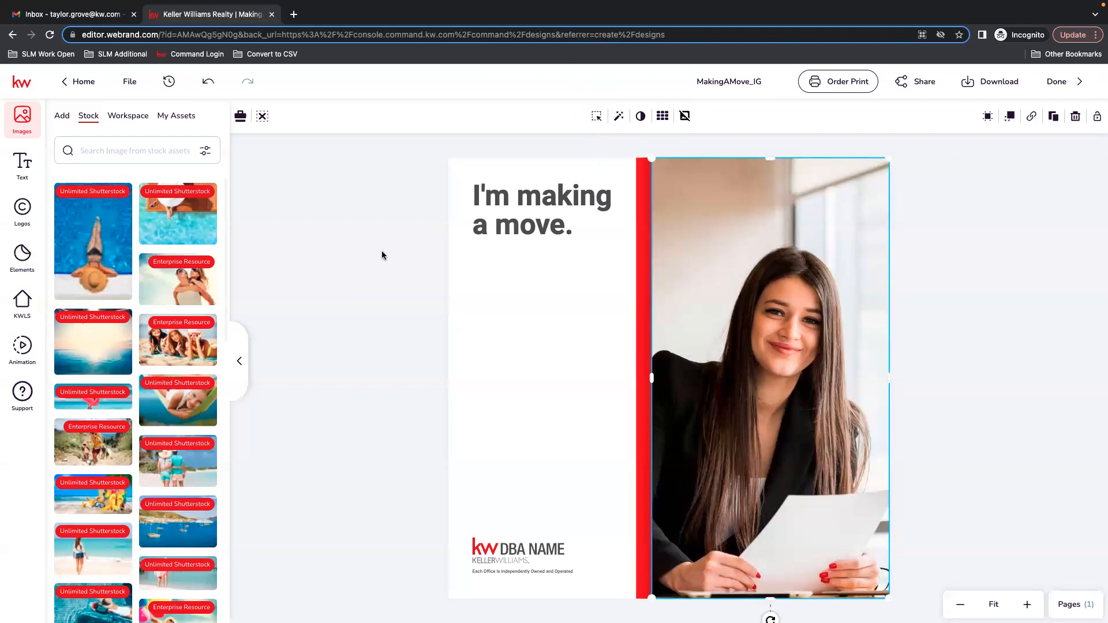
click(26, 209)
click(22, 115)
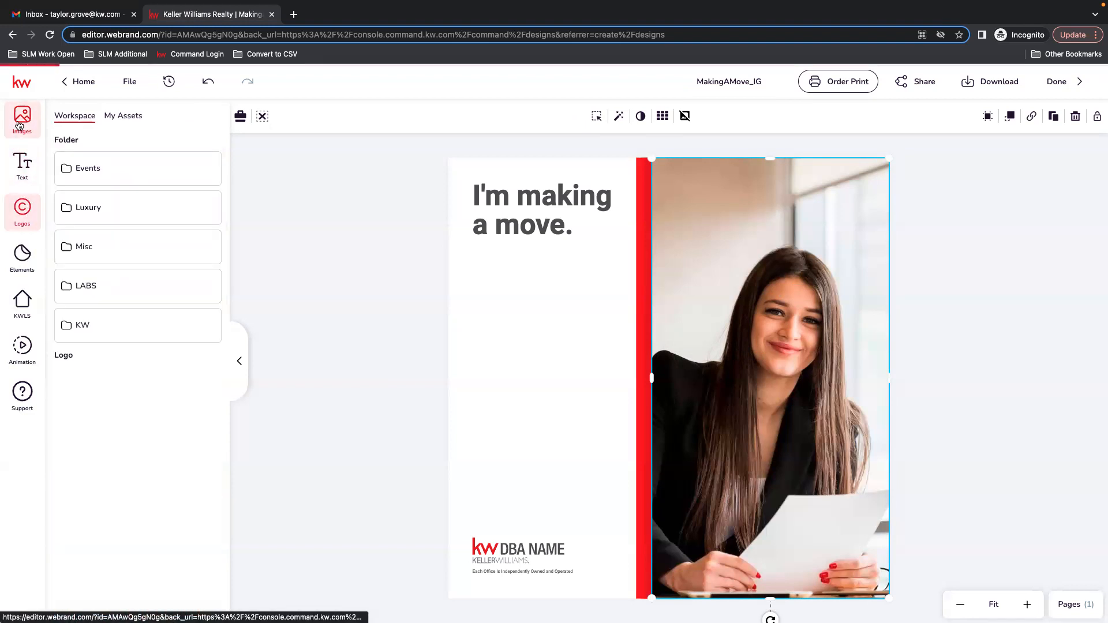
click(176, 117)
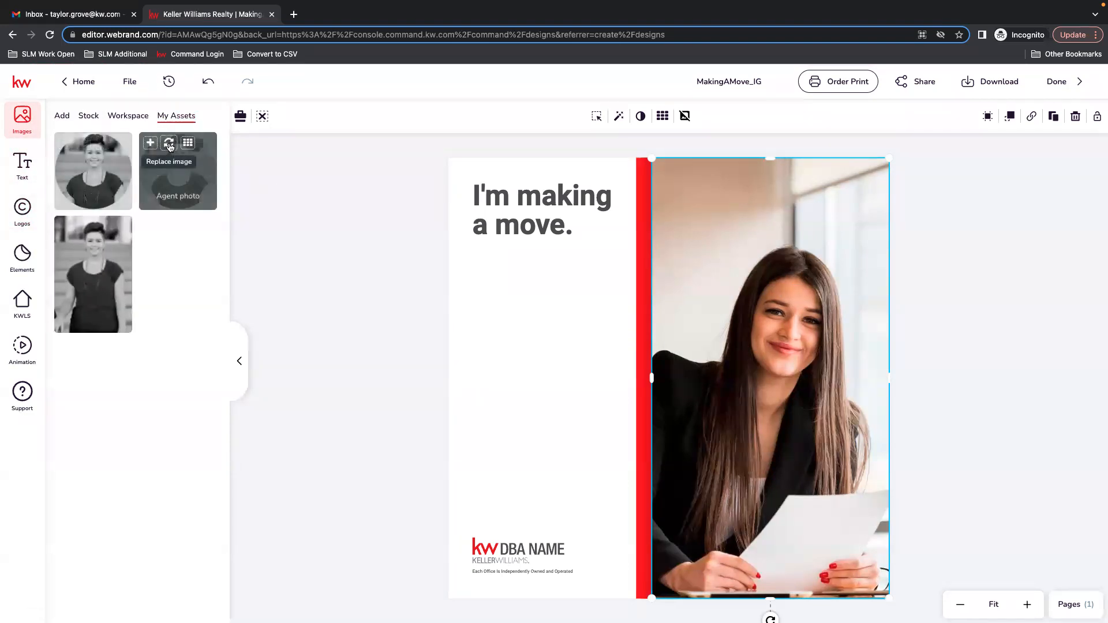
click(169, 145)
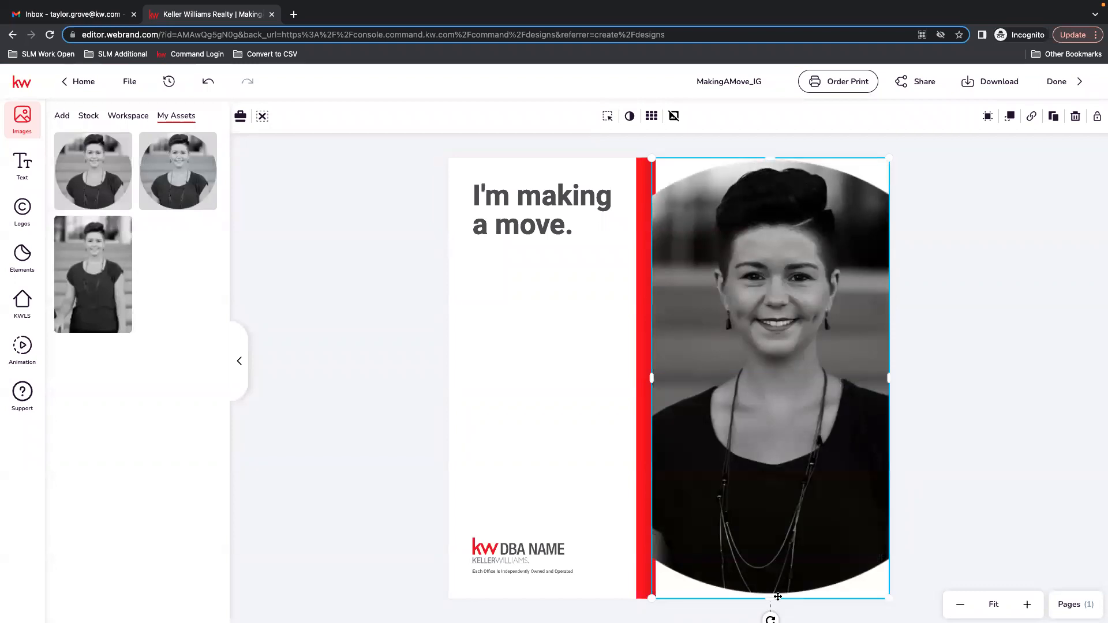
Try shrinking the agent photo, then undo the changes back to the original template photo.
drag(888, 596, 711, 260)
mouse_move(676, 213)
mouse_down()
mouse_move(754, 226)
mouse_move(678, 218)
mouse_up()
click(204, 82)
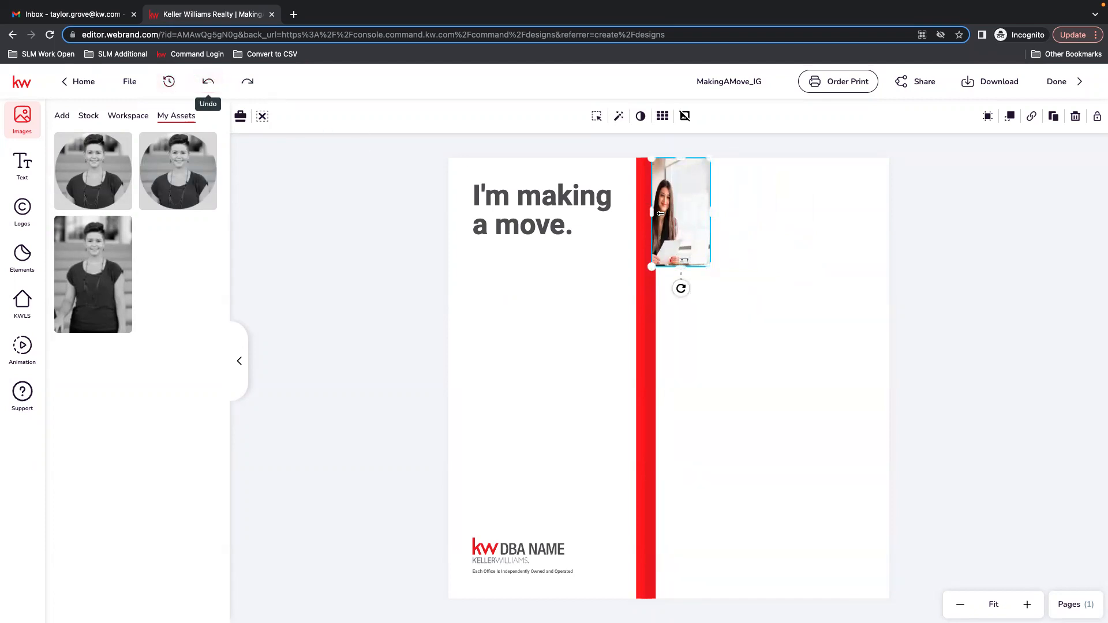
click(206, 83)
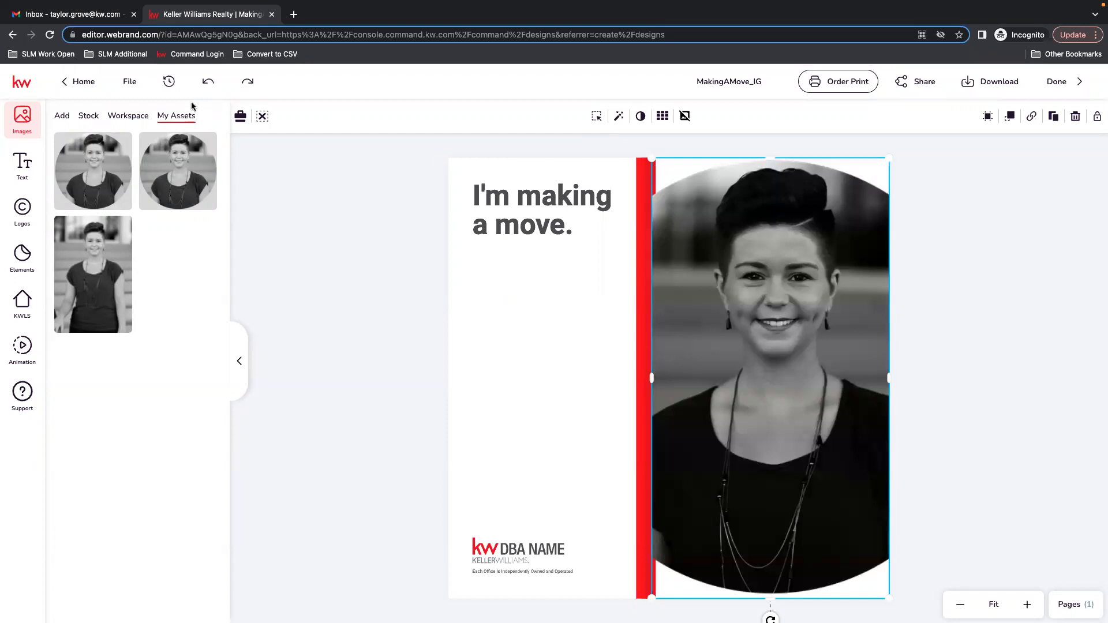
click(209, 81)
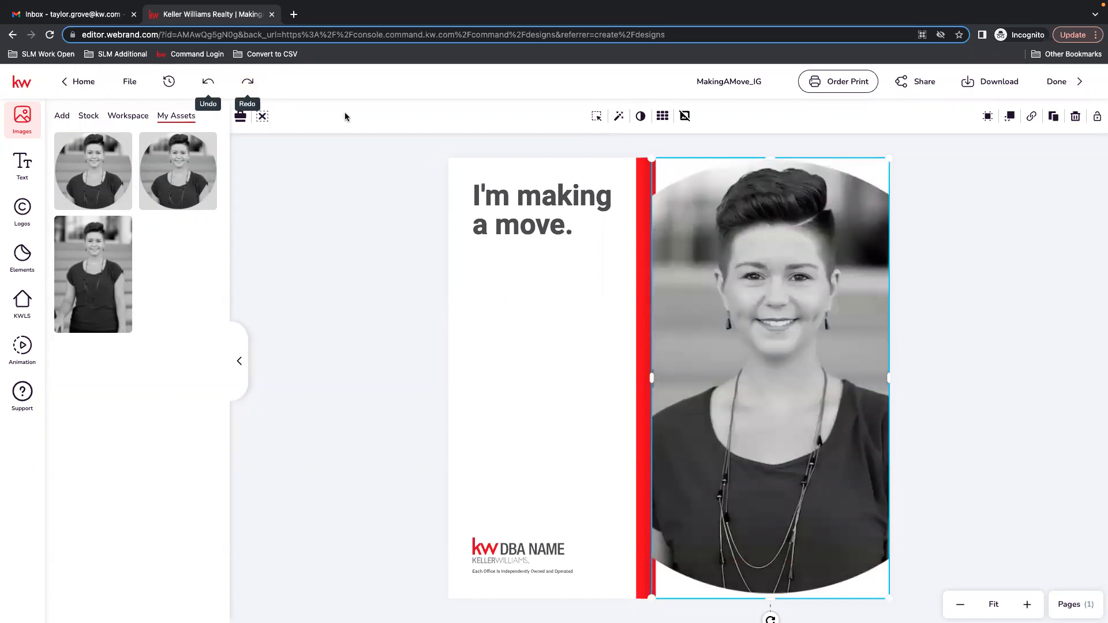
click(205, 82)
Resize the photo frame to fill the upper half of the area right of the red bar.
drag(892, 601, 814, 459)
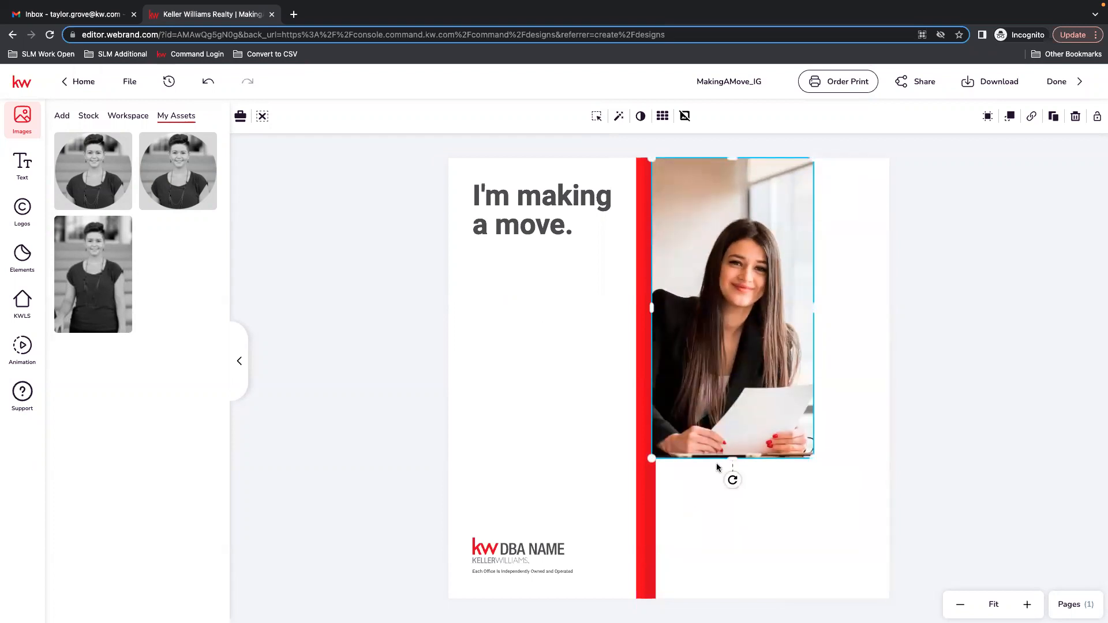
drag(736, 457, 739, 364)
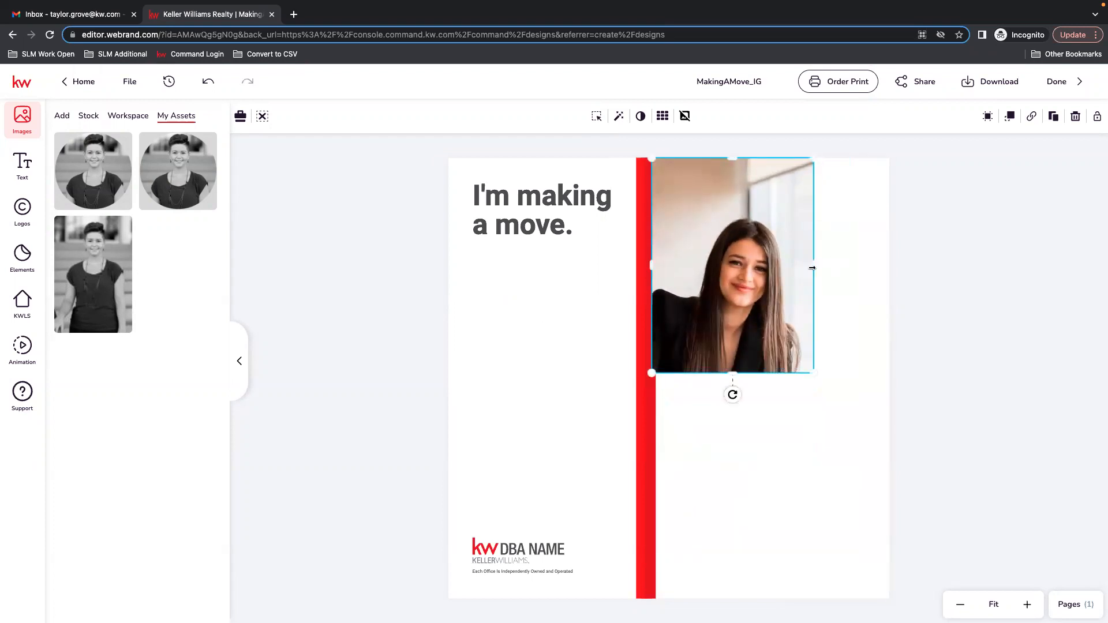
drag(812, 269, 886, 269)
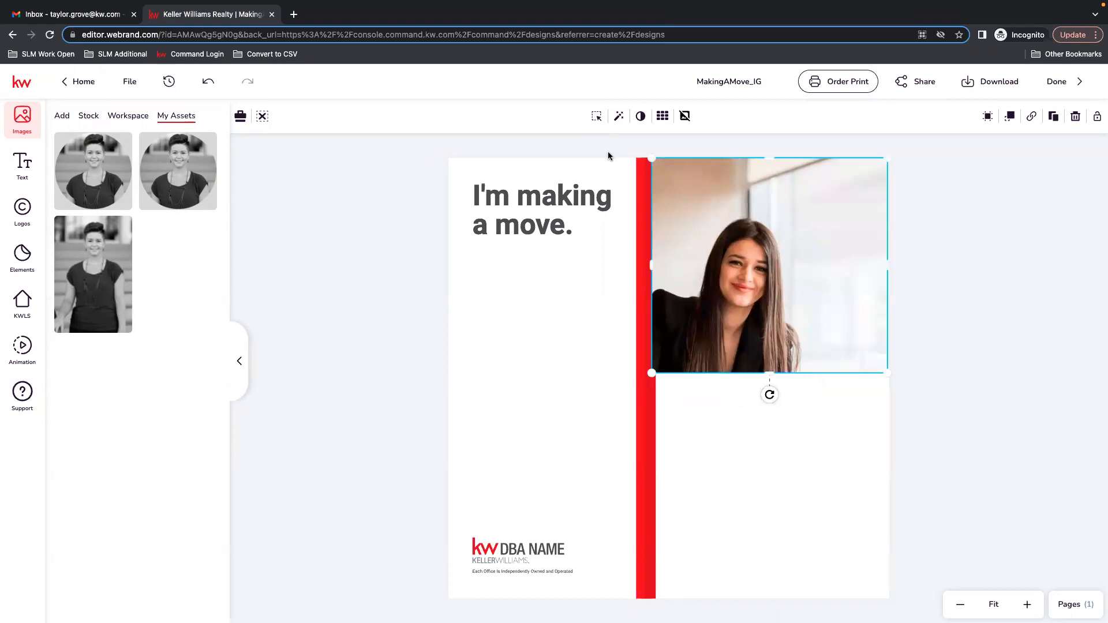
Crop the photo to reposition it within its resized frame.
click(596, 119)
drag(740, 268, 775, 219)
click(622, 117)
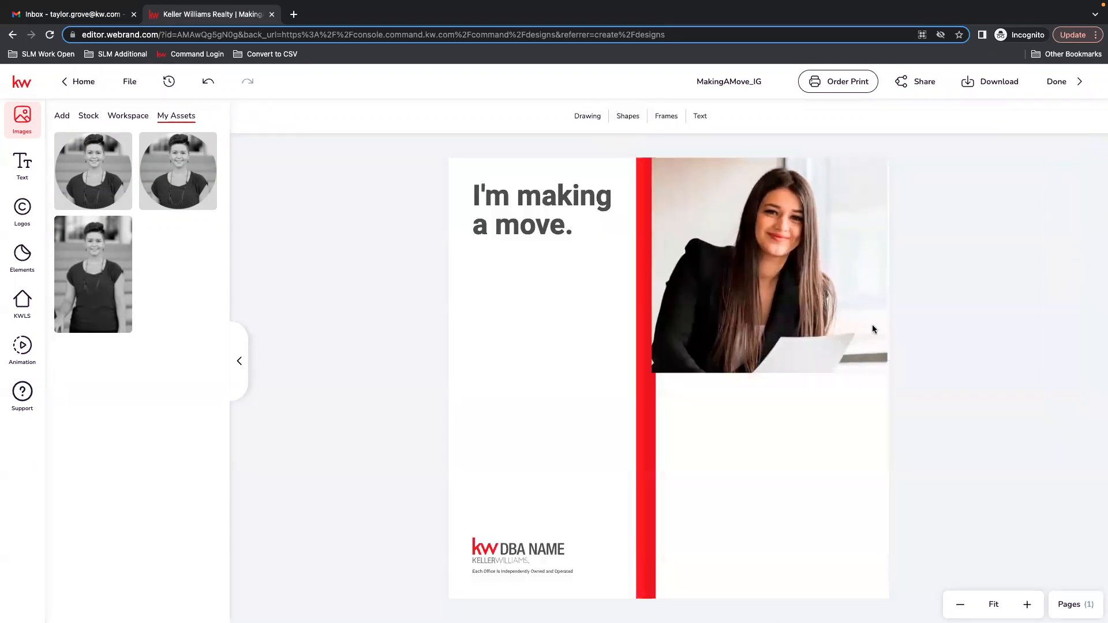
Swap the frame's photo for the circular agent photo from My Assets and crop it to fit within the frame.
click(791, 283)
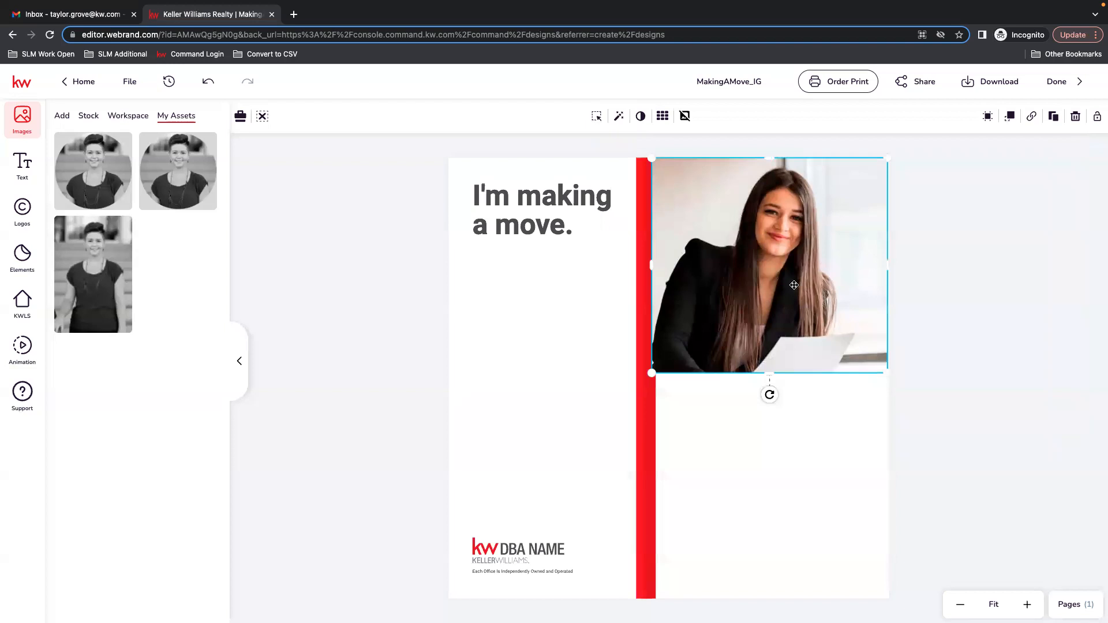
click(169, 151)
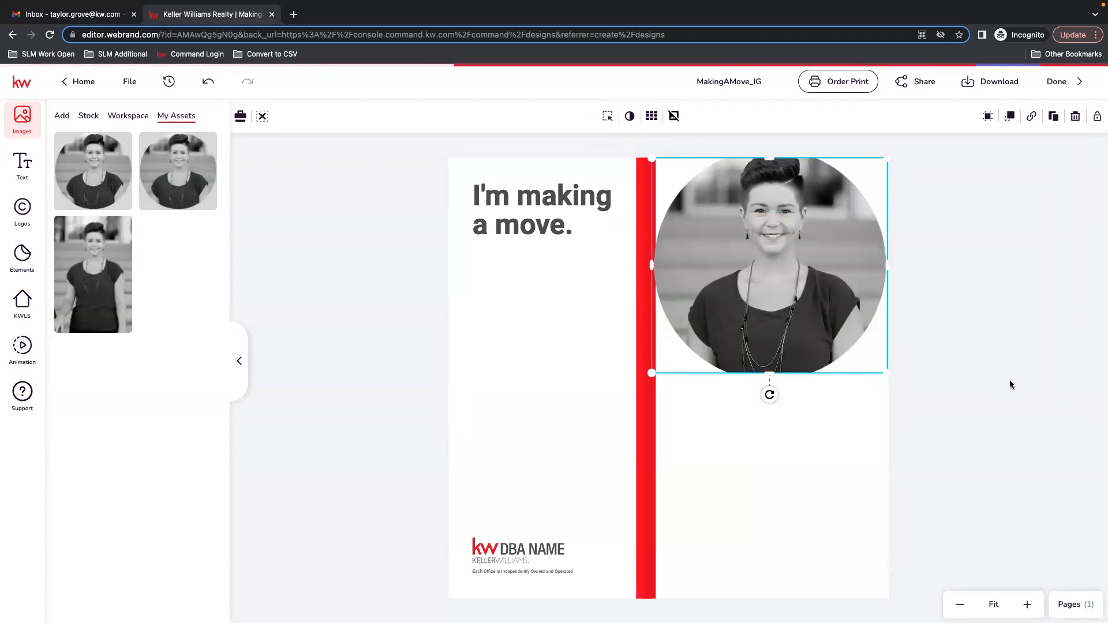
click(608, 116)
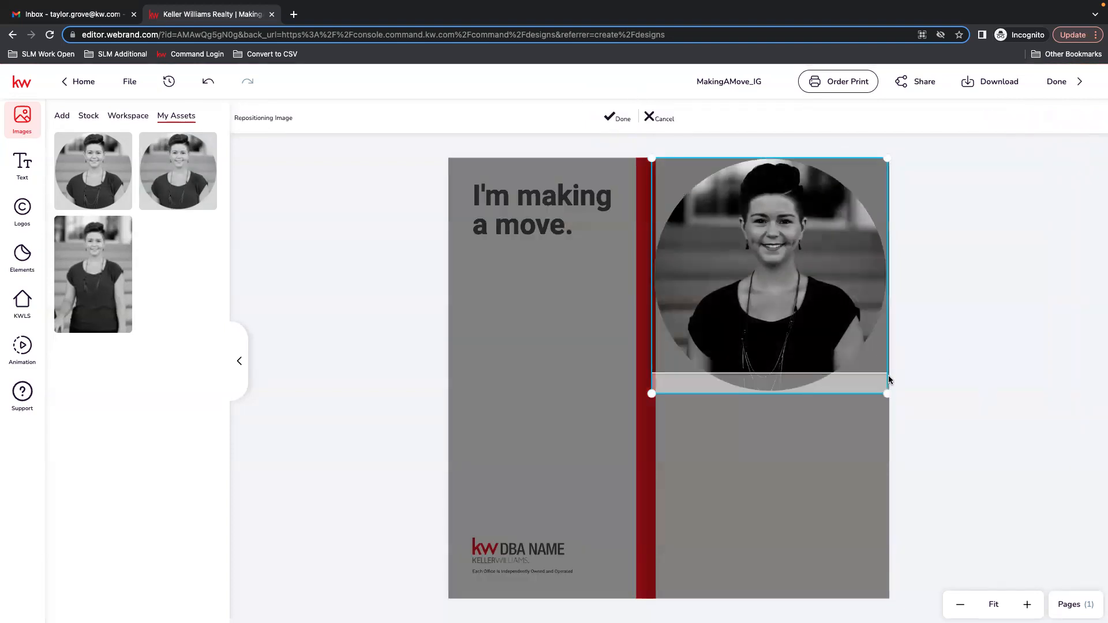
drag(888, 394, 945, 423)
drag(815, 312, 765, 366)
mouse_move(193, 170)
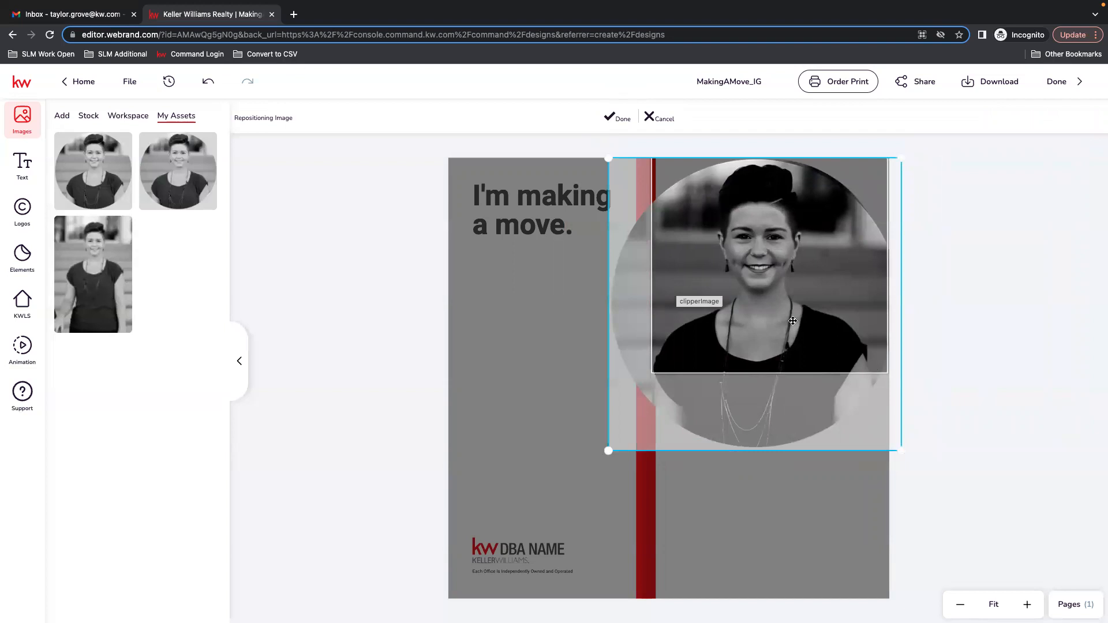
drag(609, 451, 634, 431)
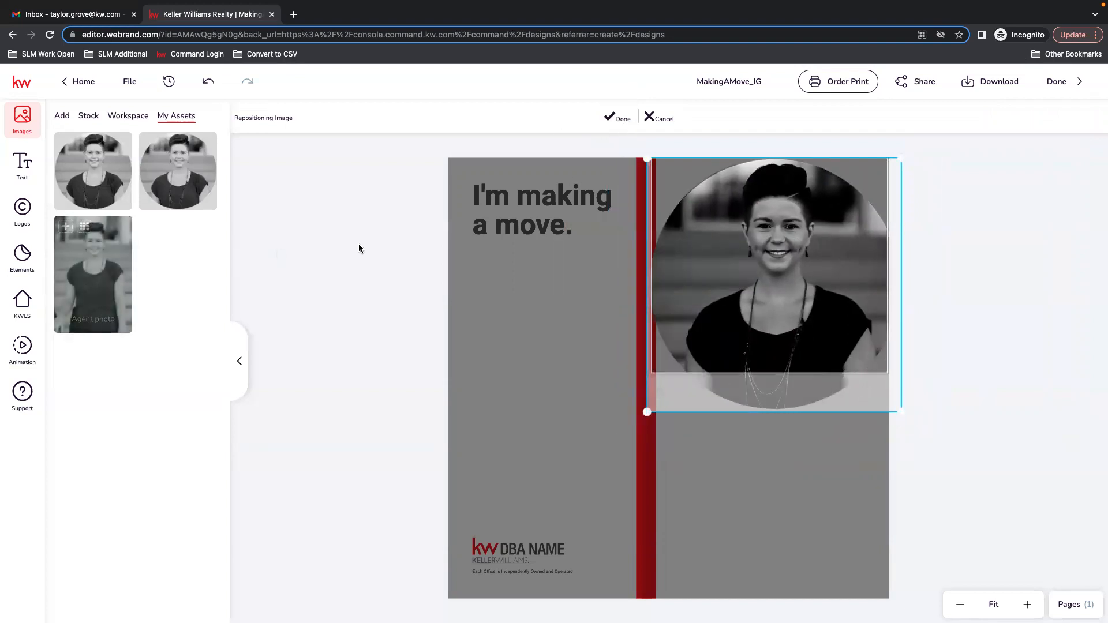
click(610, 119)
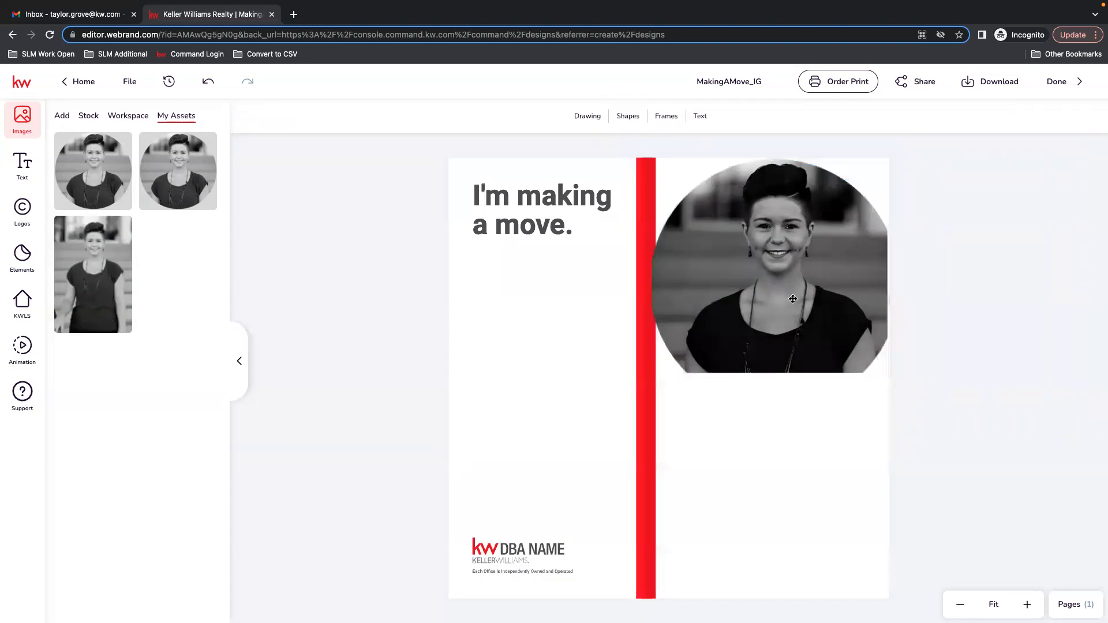
Move the agent photo down to the bottom of the area right of the red bar.
drag(793, 298, 802, 474)
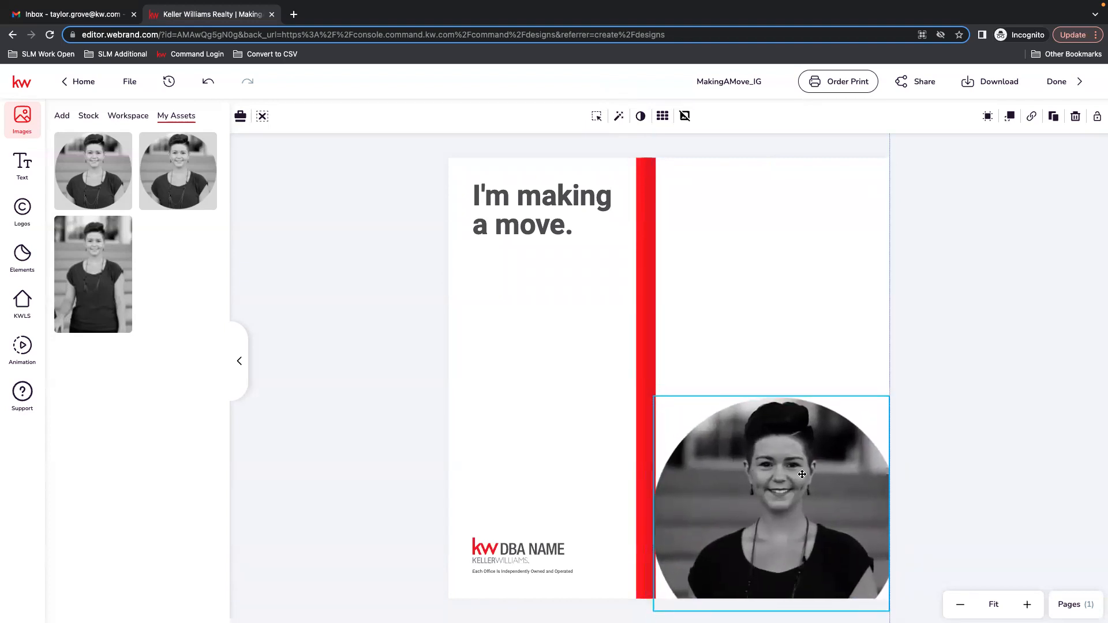
click(747, 261)
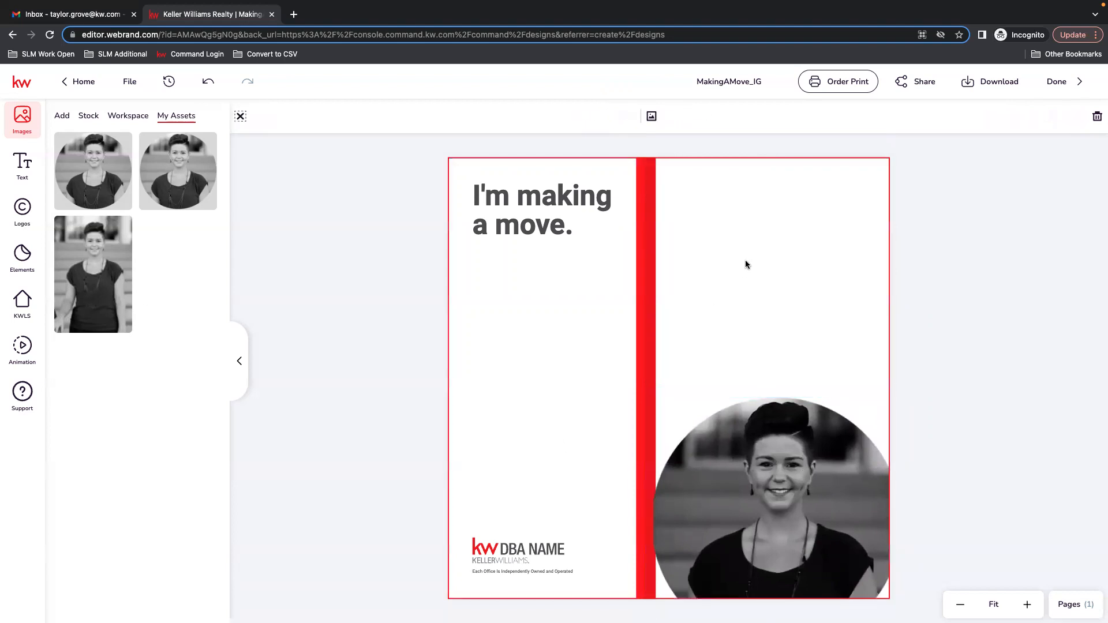
Filter the stock images to show only free, portrait-oriented images.
click(89, 117)
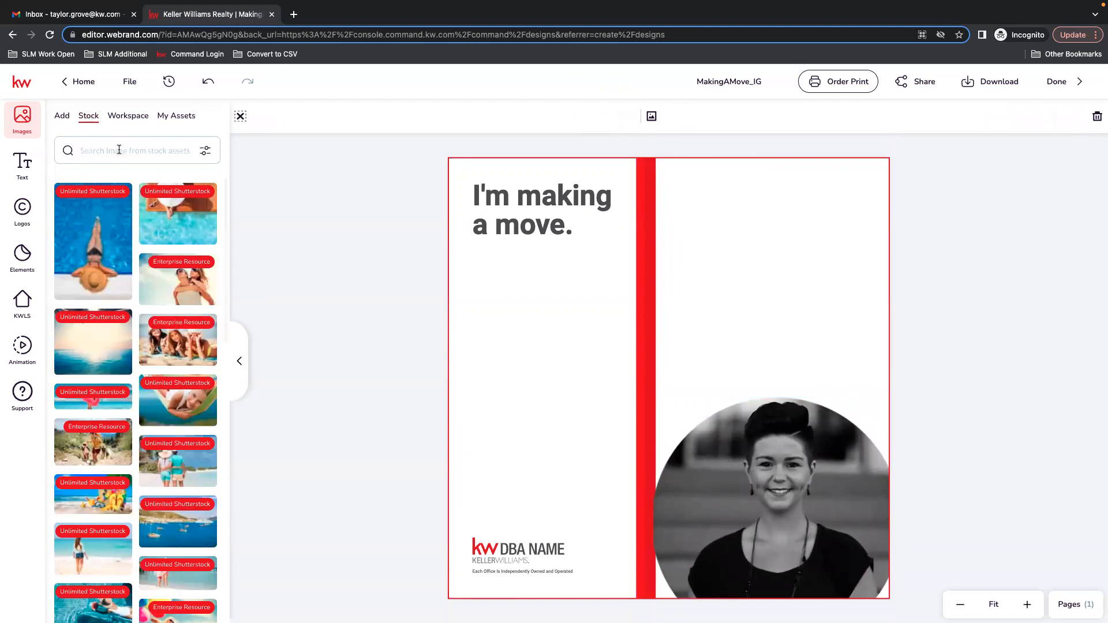
click(131, 123)
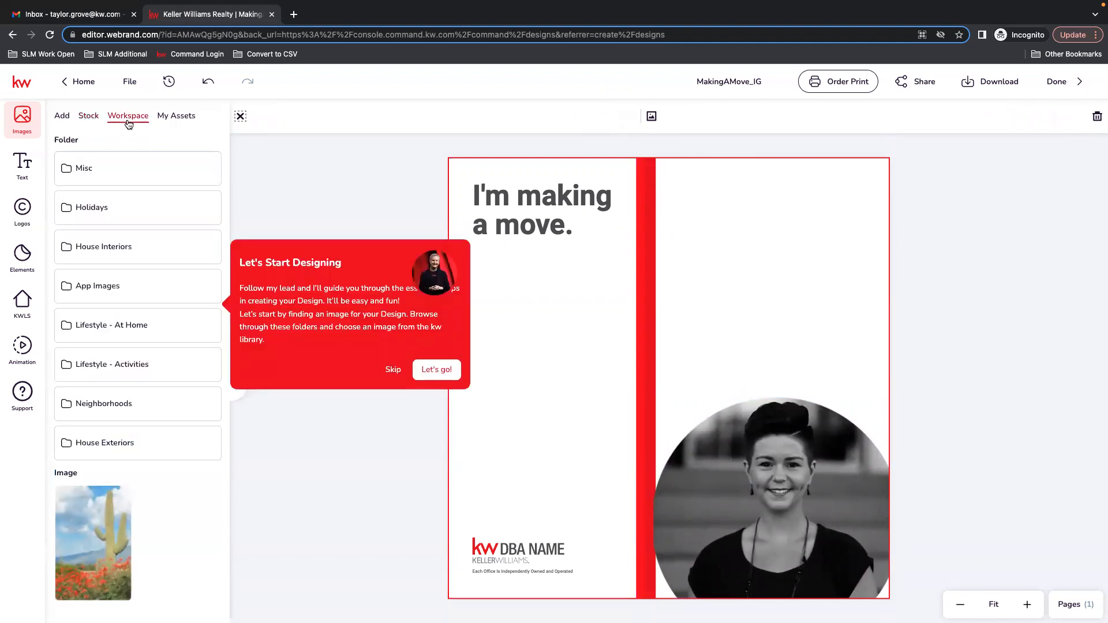
click(87, 119)
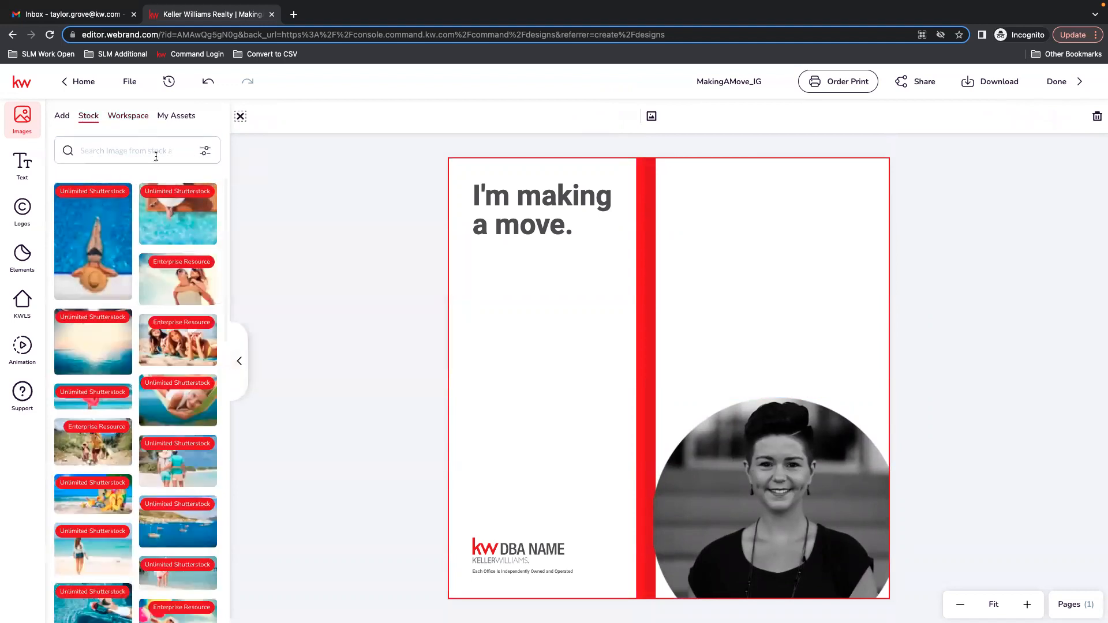
click(206, 151)
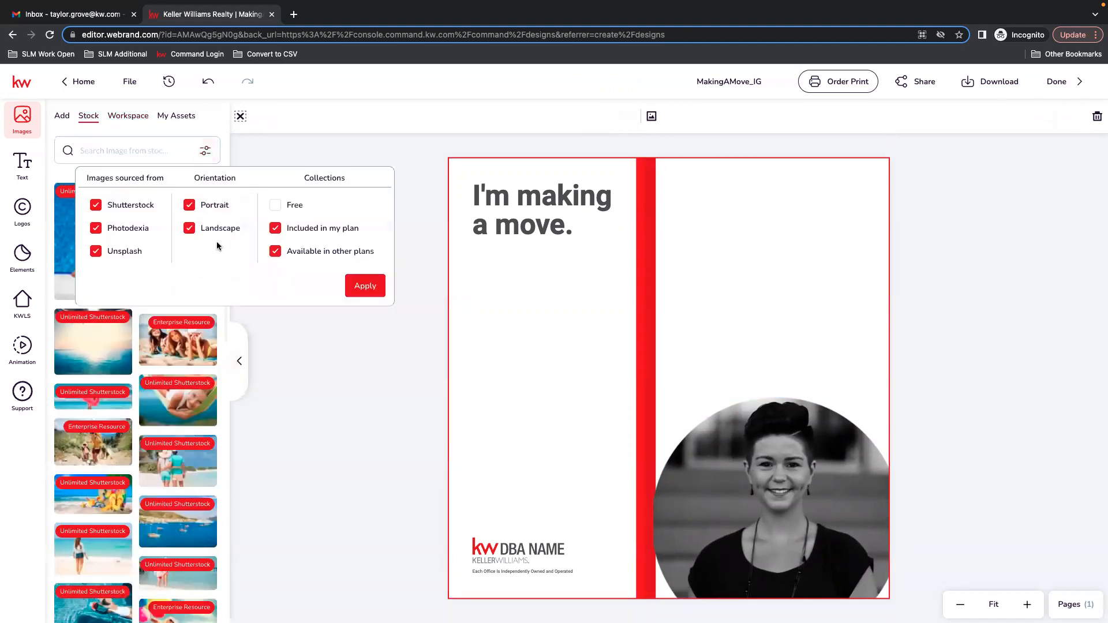
click(329, 250)
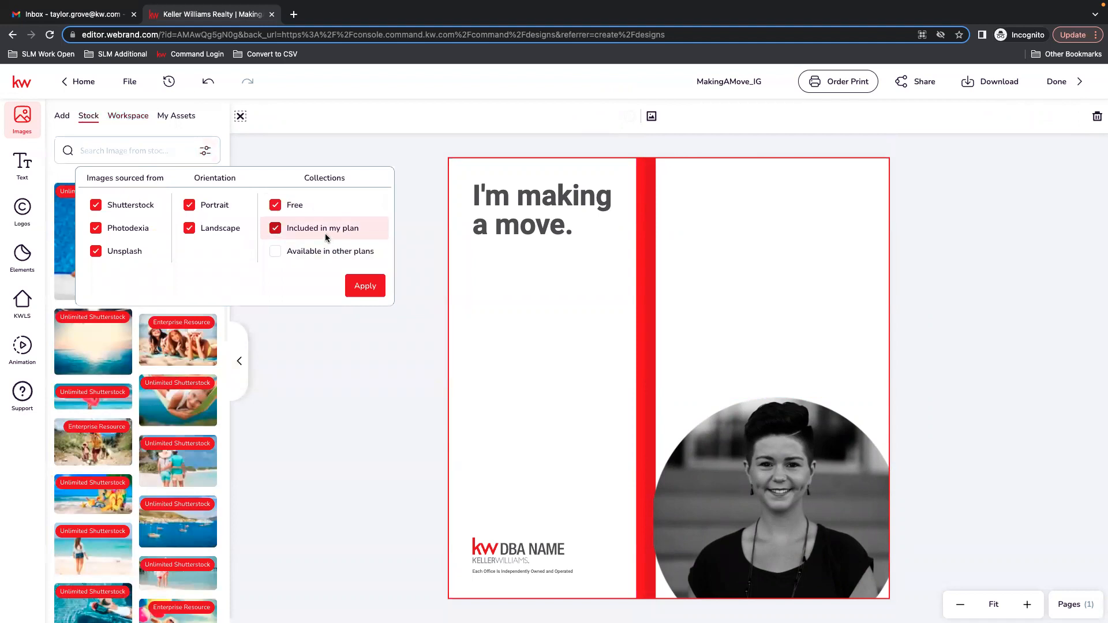
click(205, 230)
click(294, 231)
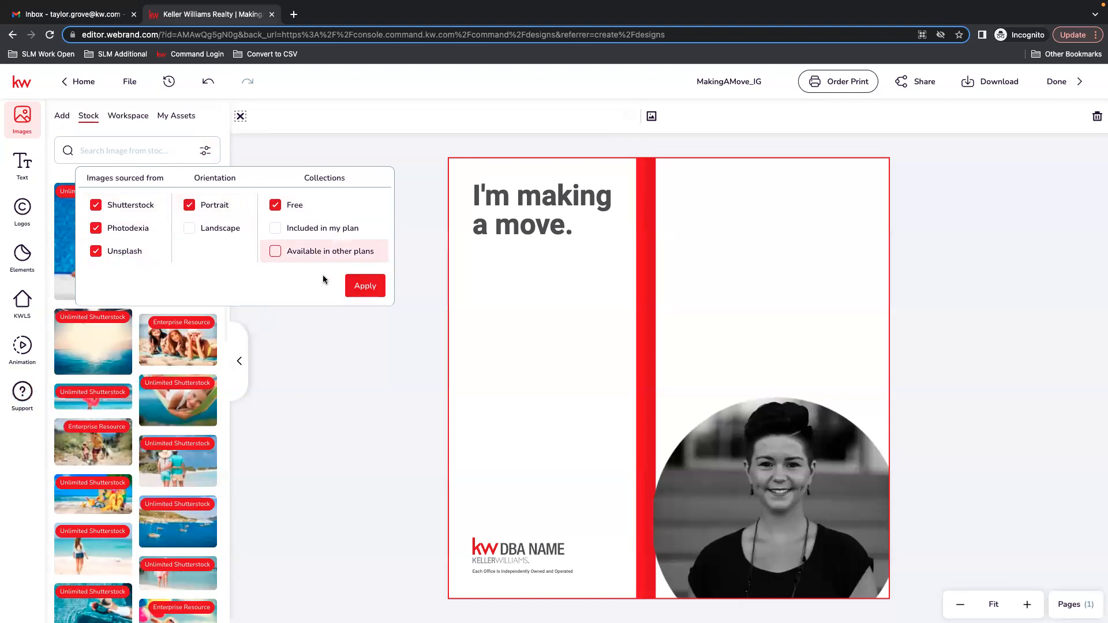
click(364, 285)
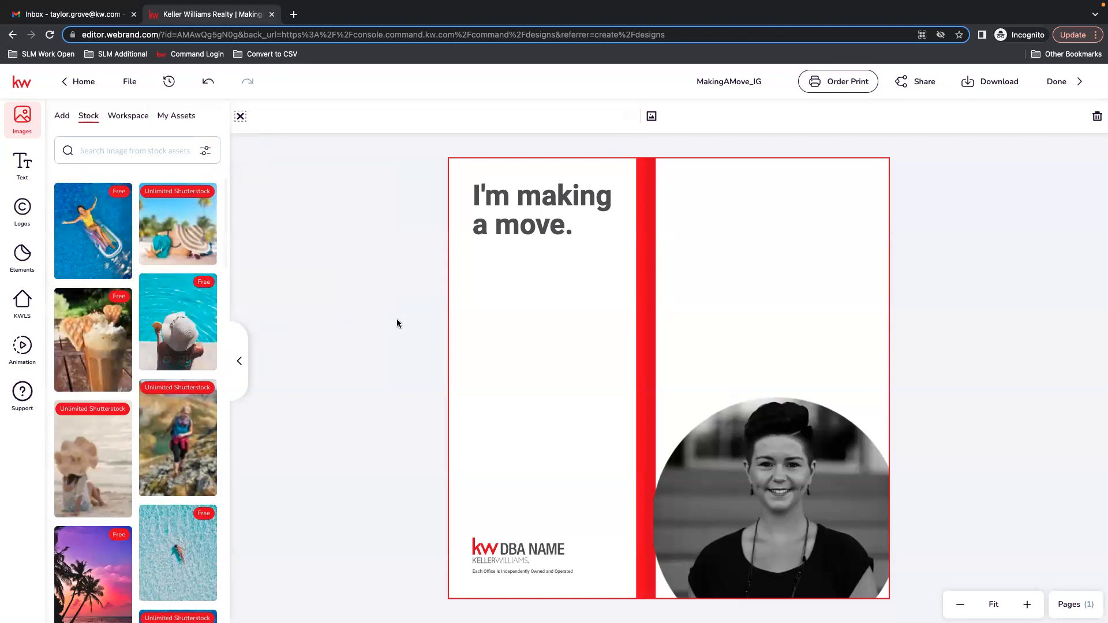
Search the stock images for business and browse through the results.
scroll(196, 526, down, 5)
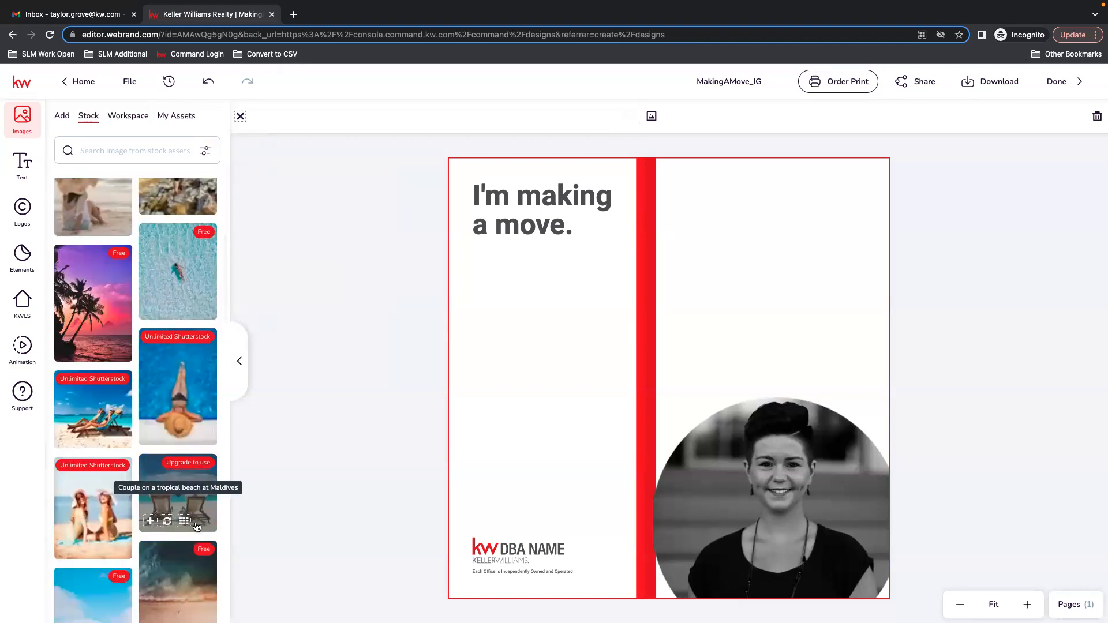
scroll(197, 525, down, 4)
click(117, 155)
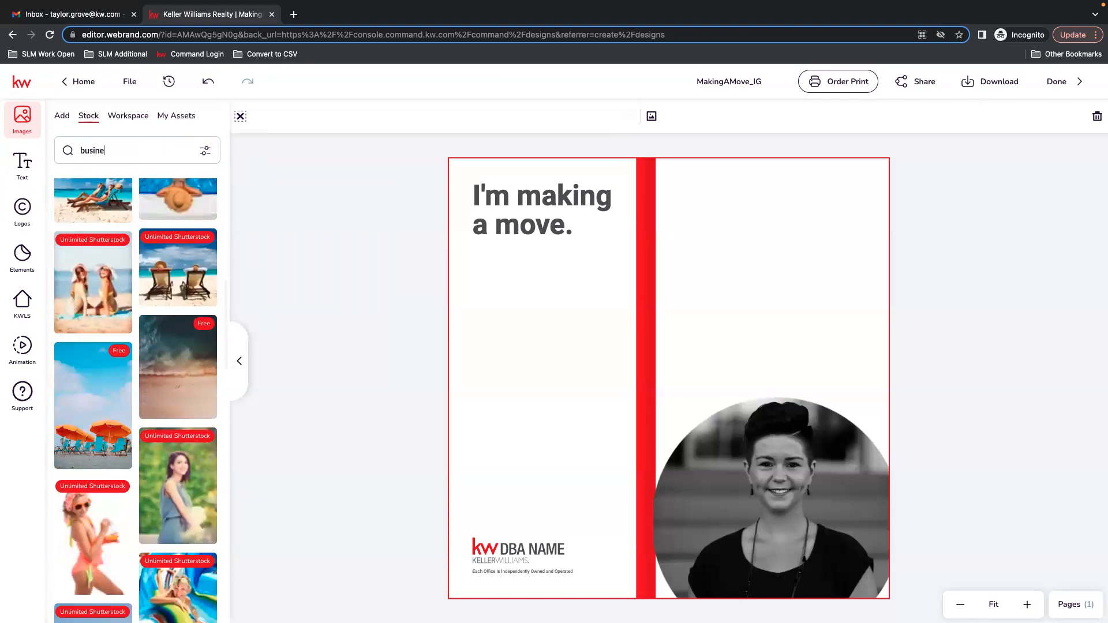
key(Return)
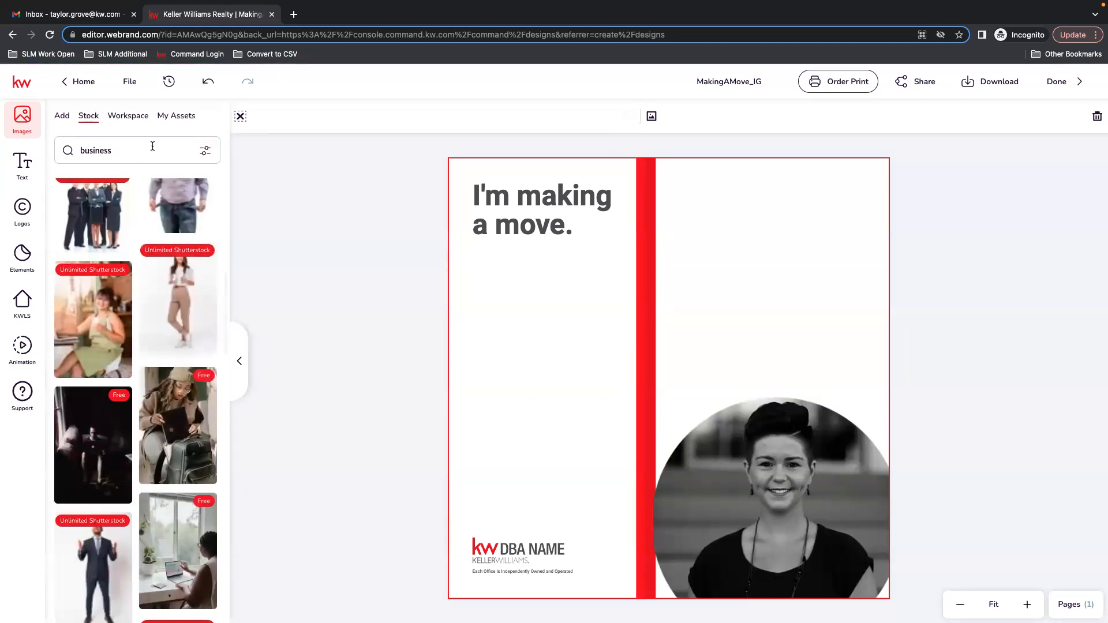
scroll(86, 236, down, 3)
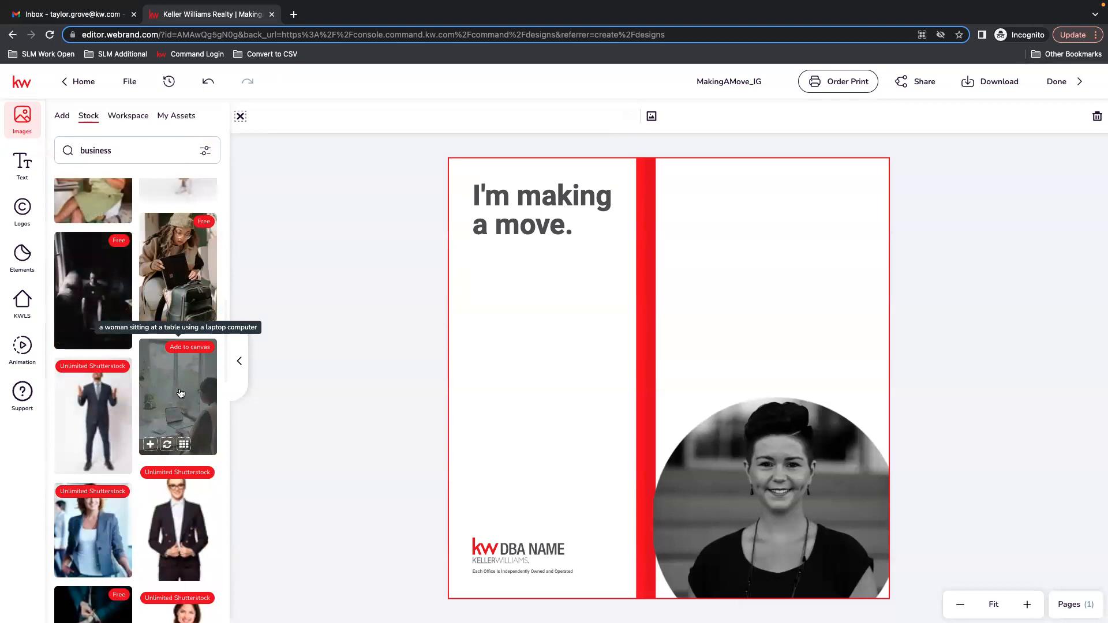
scroll(181, 394, down, 3)
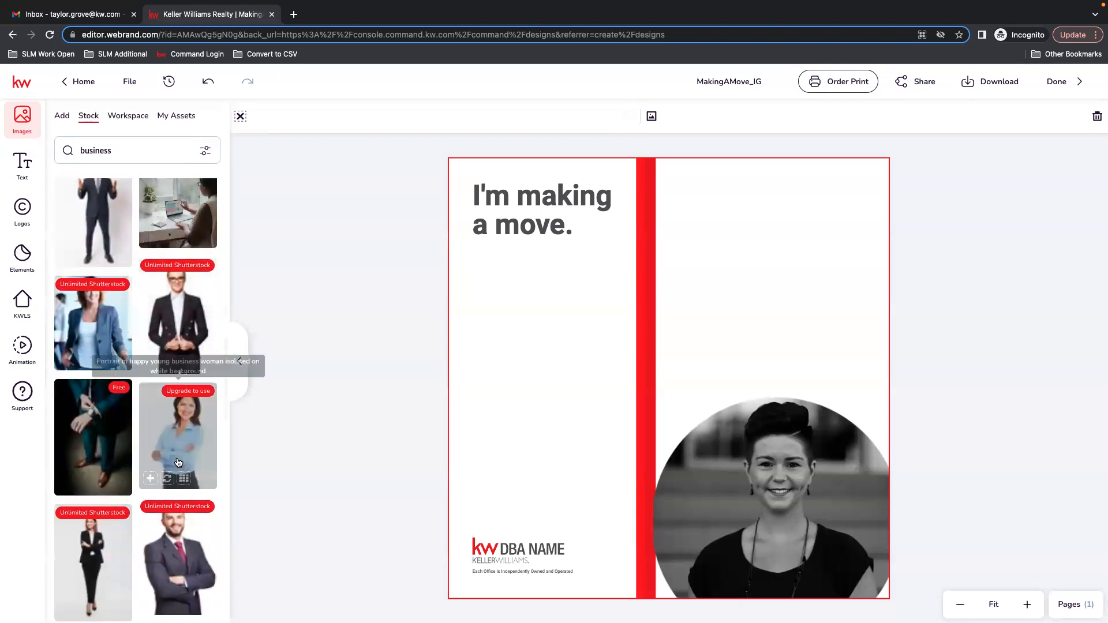
scroll(179, 462, down, 3)
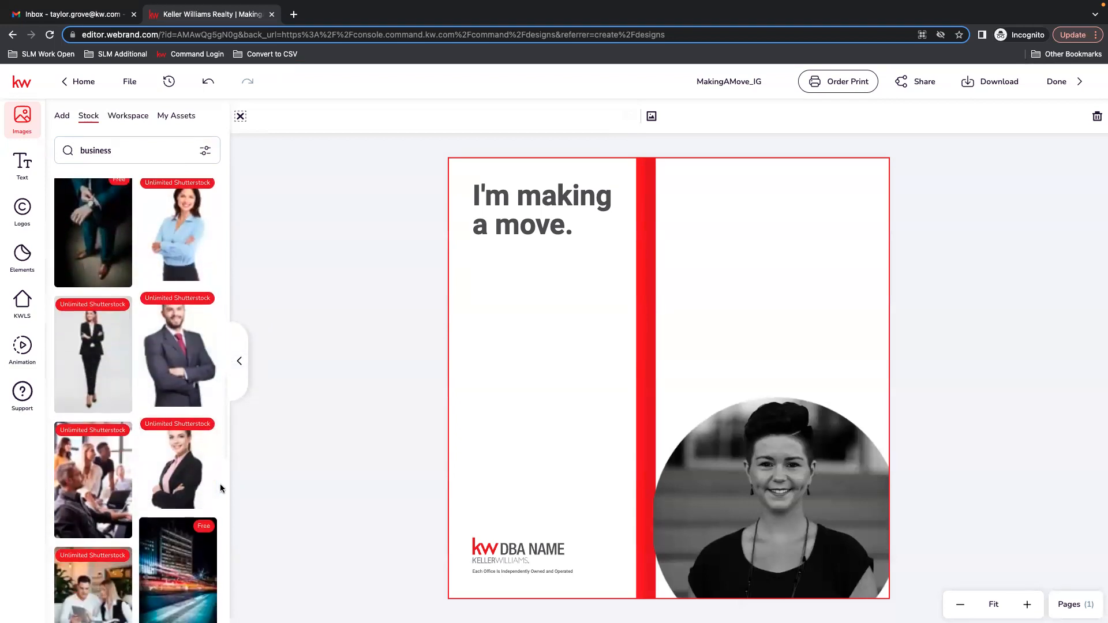
scroll(221, 487, down, 2)
scroll(227, 483, down, 5)
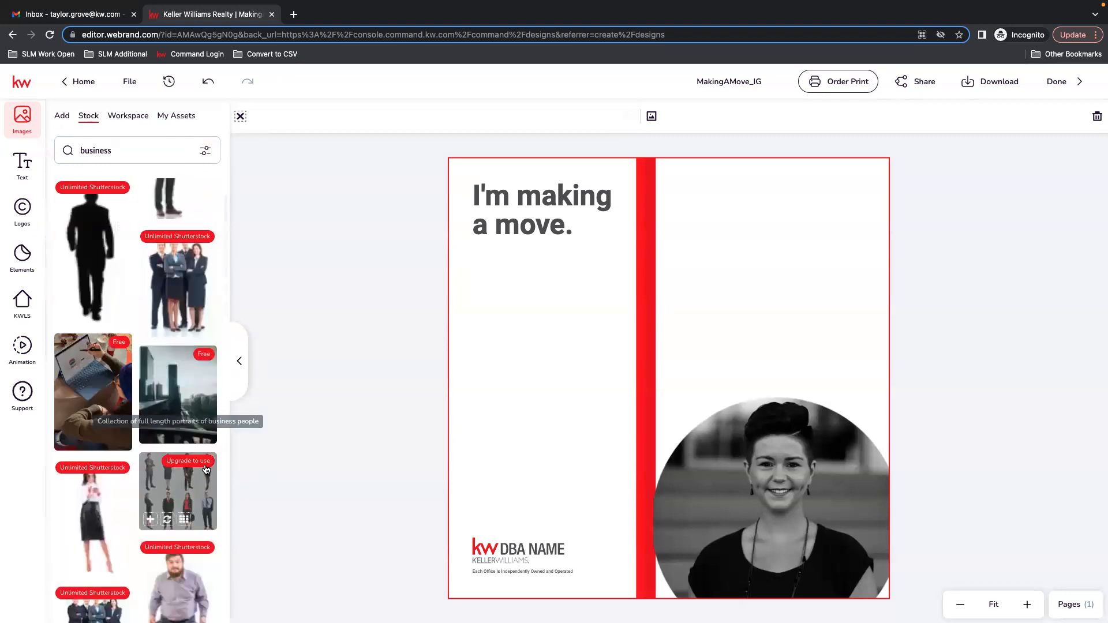
scroll(207, 470, up, 2)
Search the stock images for houses and browse through the results.
click(117, 152)
key(BackSpace)
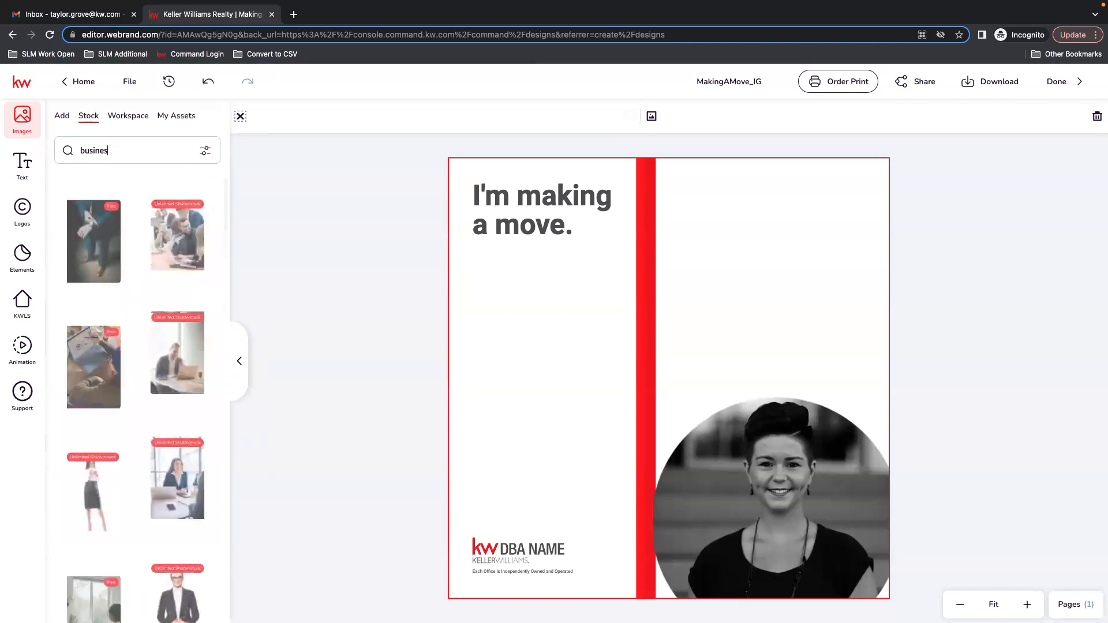
key(BackSpace)
key(BackSpace)
key(BackSpace)
key(BackSpace)
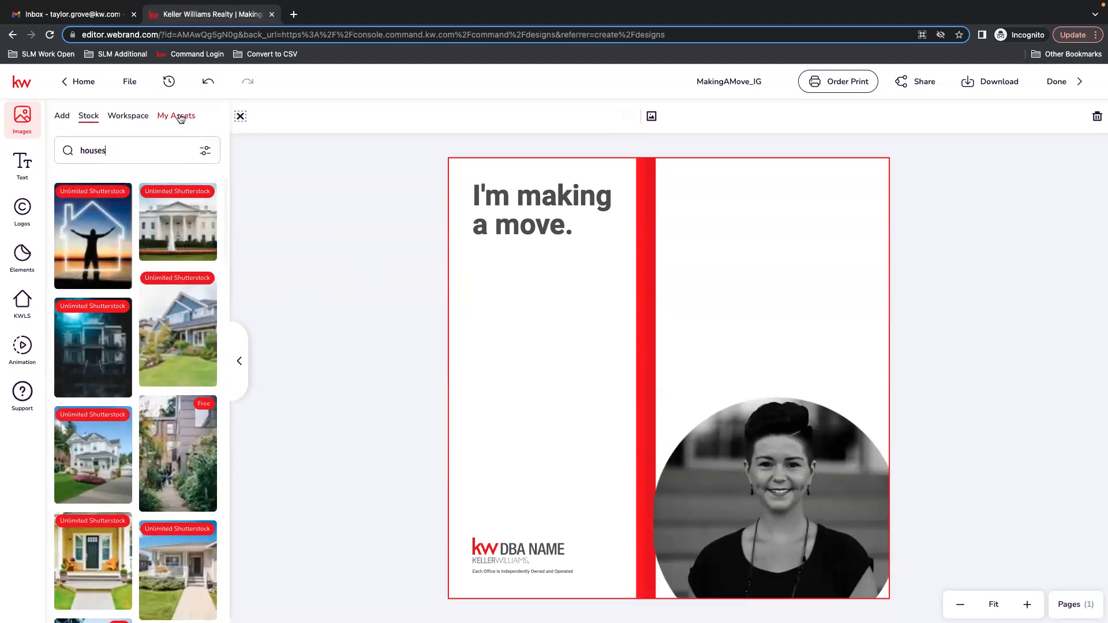
click(205, 151)
click(363, 285)
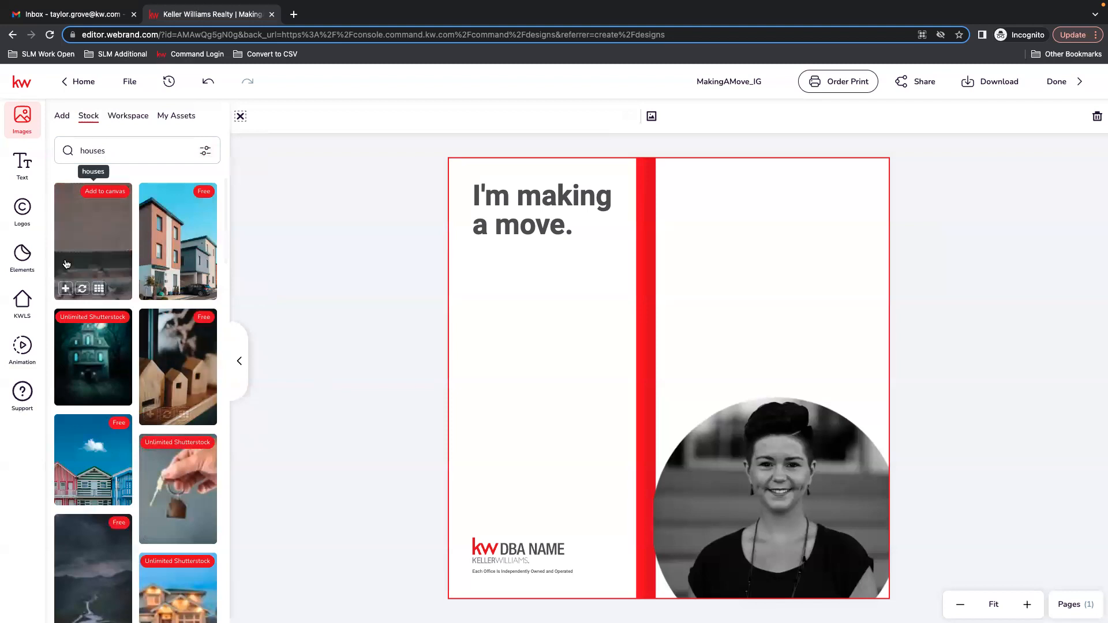
scroll(91, 531, down, 2)
scroll(90, 531, down, 3)
scroll(95, 522, down, 4)
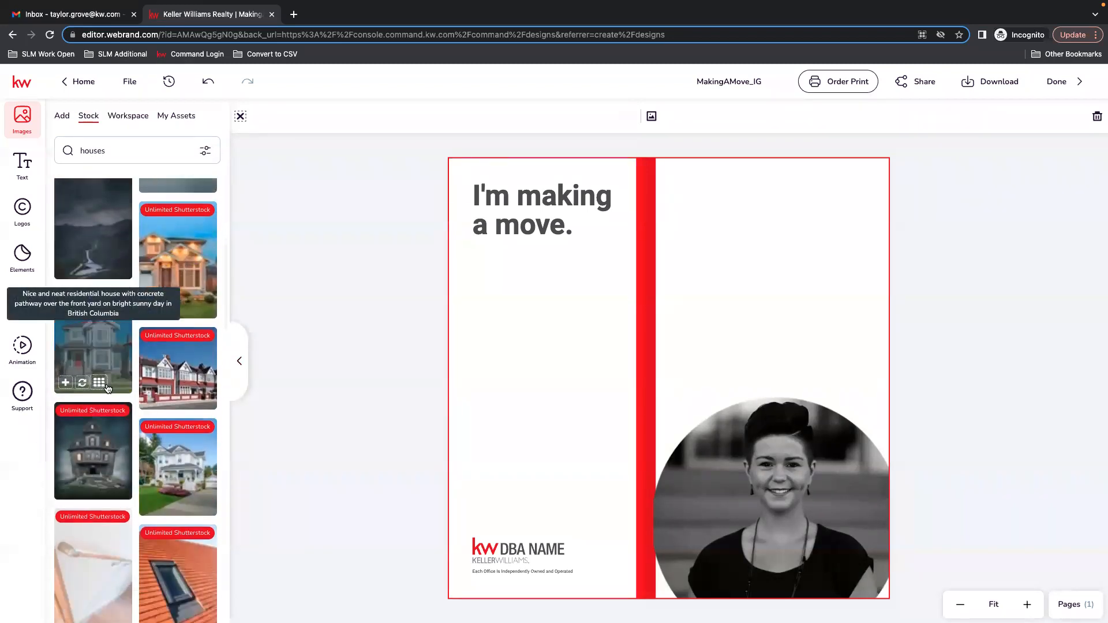
scroll(107, 388, down, 4)
scroll(193, 527, down, 5)
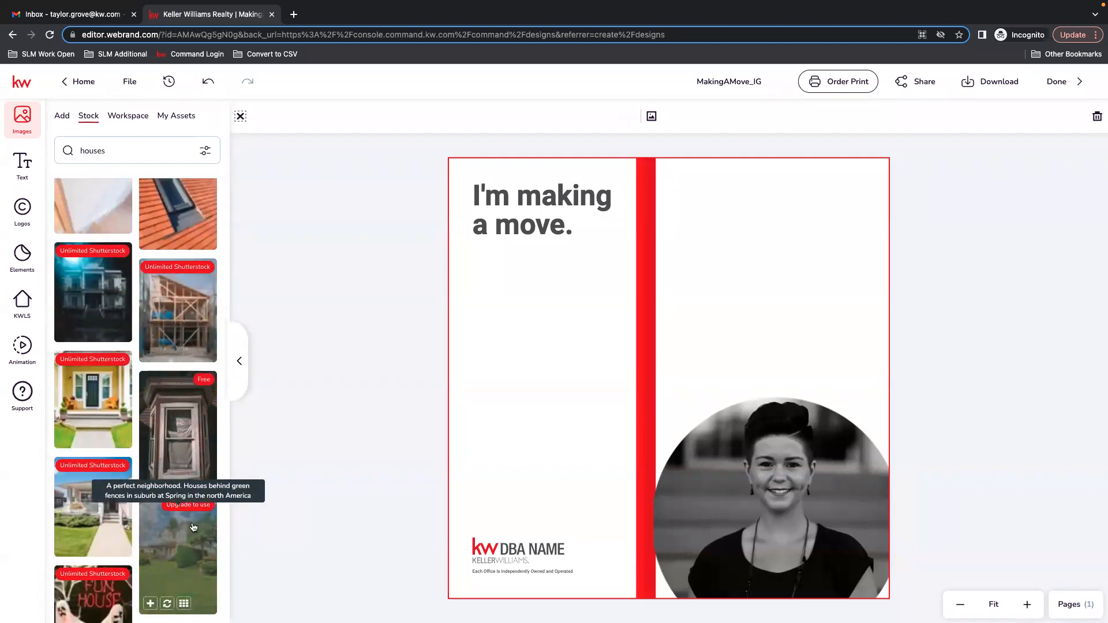
scroll(92, 403, down, 5)
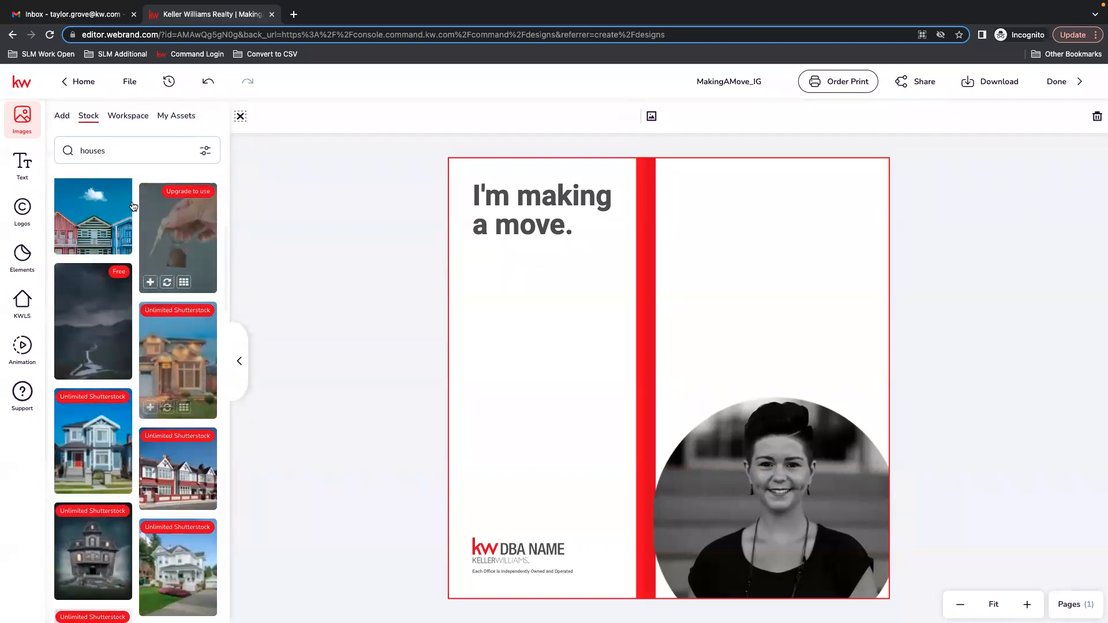
Add the family-running-from-a-house image from the Workspace Lifestyle - At Home folder and place it in the upper right area.
click(134, 115)
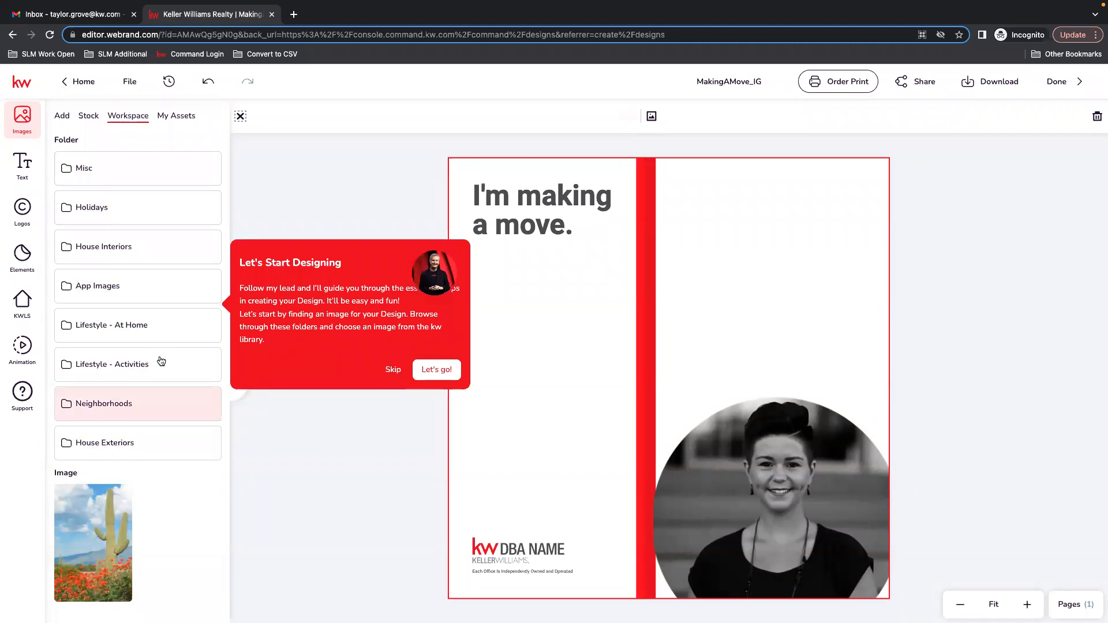
click(131, 367)
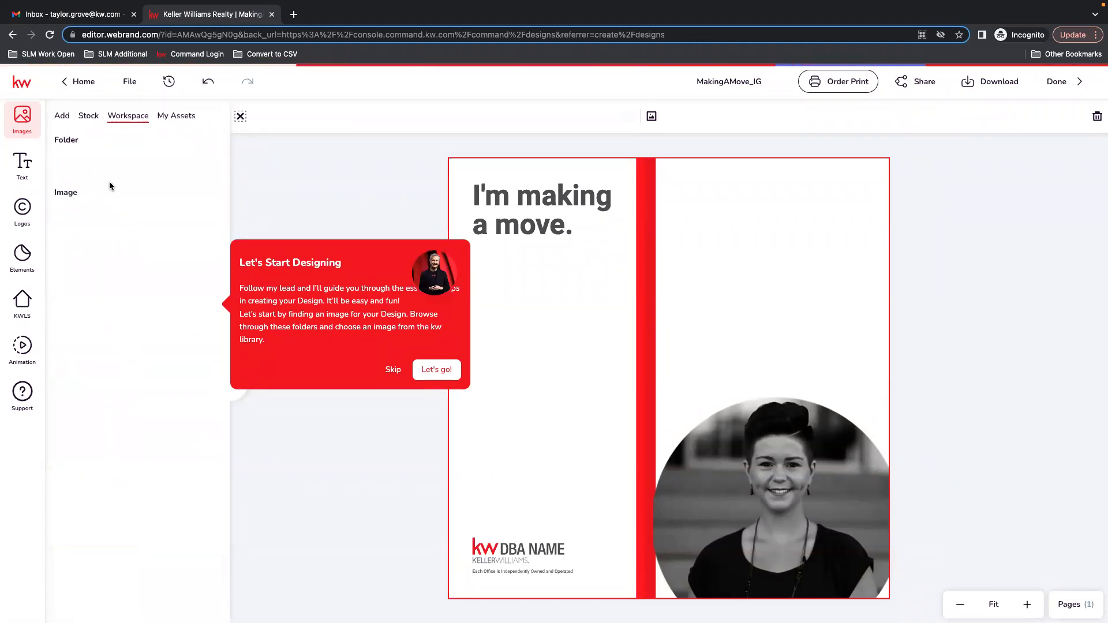
click(99, 167)
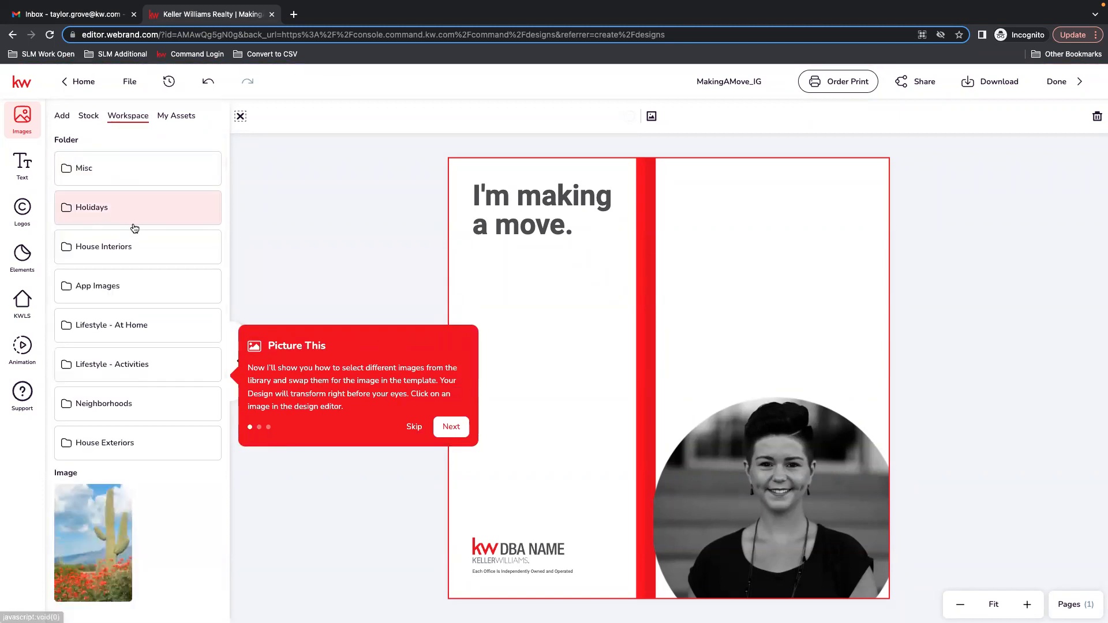
click(116, 326)
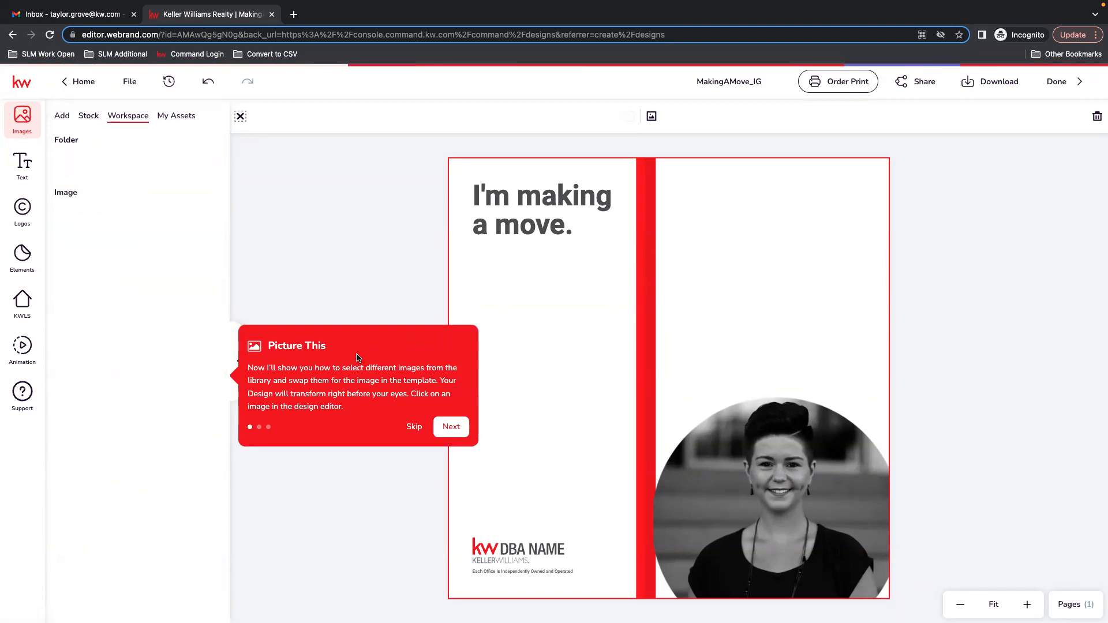
click(417, 430)
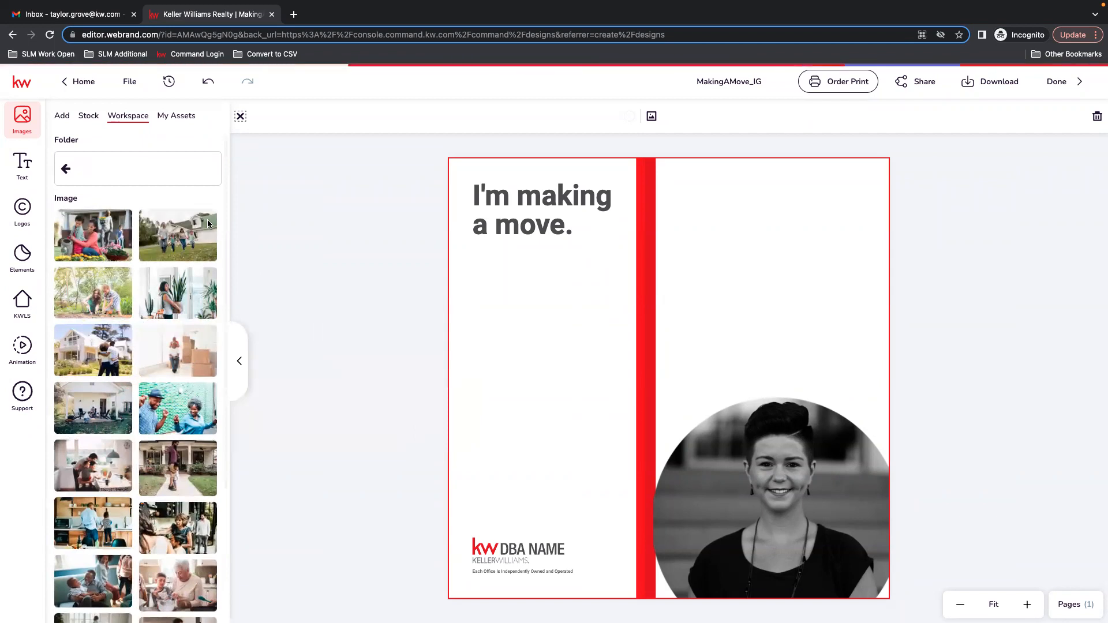
mouse_move(165, 225)
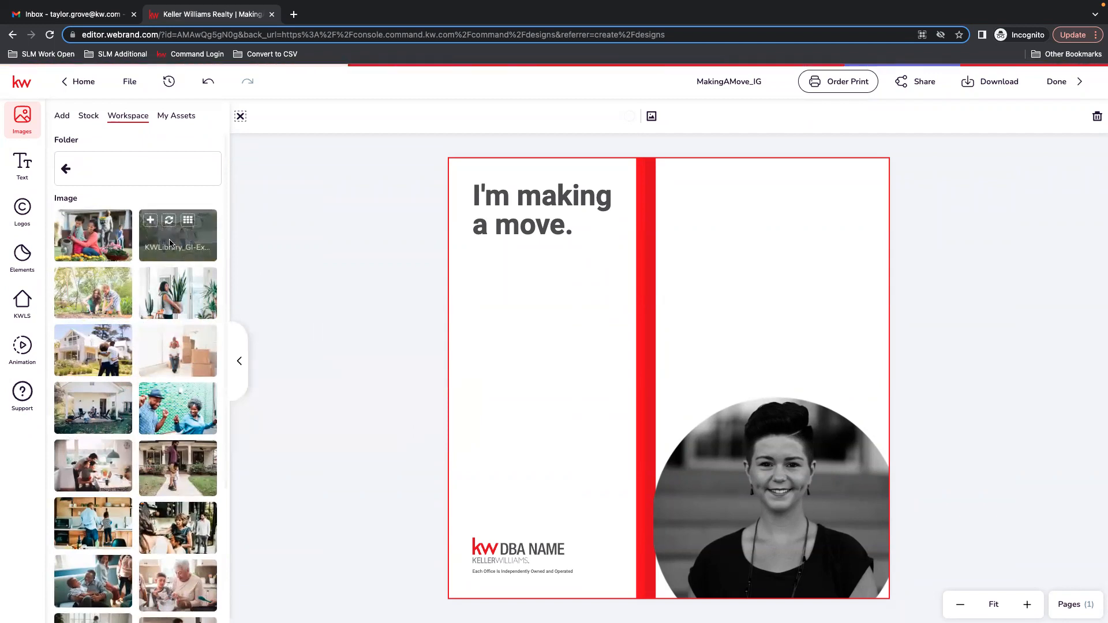
click(150, 220)
drag(700, 406, 811, 260)
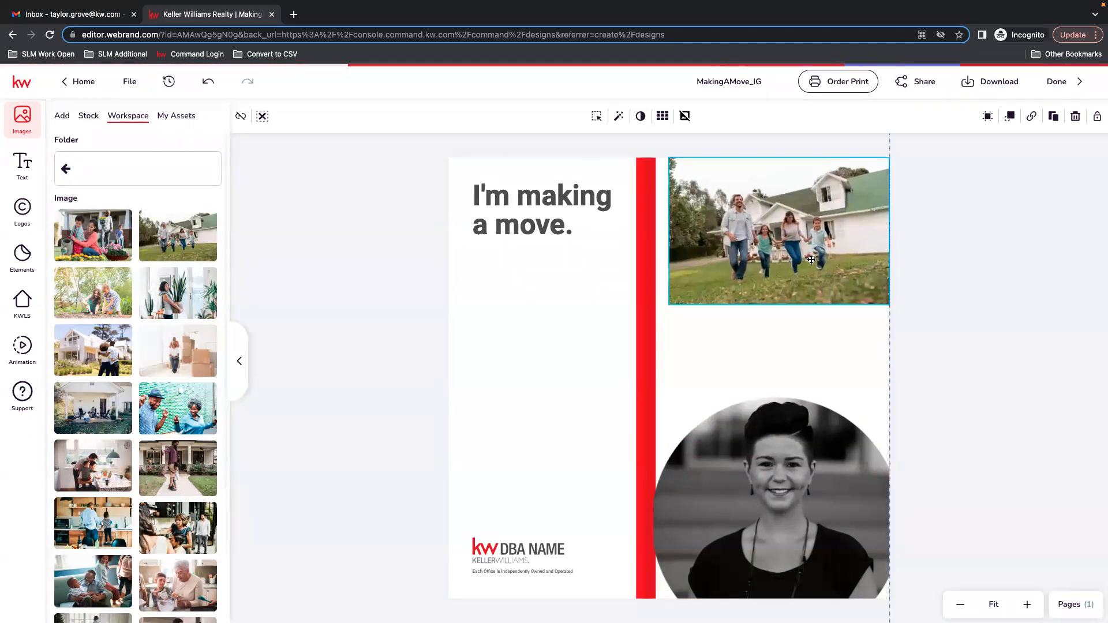
Move the family photo to the middle of the design and enlarge it to span most of the page width.
drag(668, 304, 585, 438)
mouse_move(777, 296)
mouse_down()
mouse_move(777, 326)
mouse_move(780, 300)
mouse_up()
drag(685, 337, 547, 426)
click(637, 444)
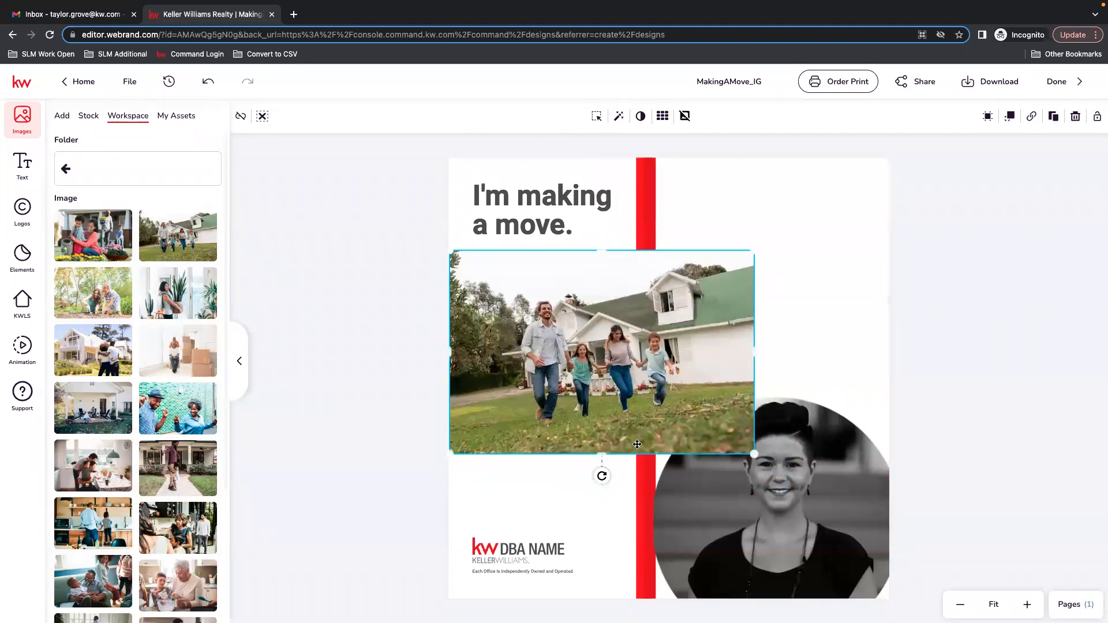
drag(753, 453, 873, 535)
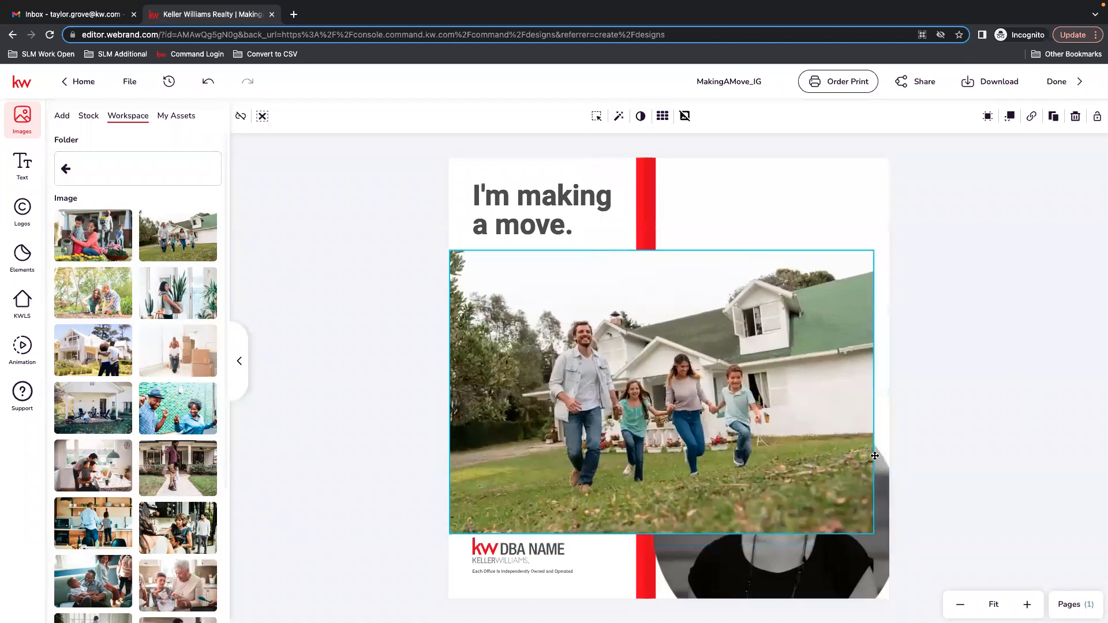
Send the photo backward and move it up to the top edge of the page behind the heading.
click(1009, 116)
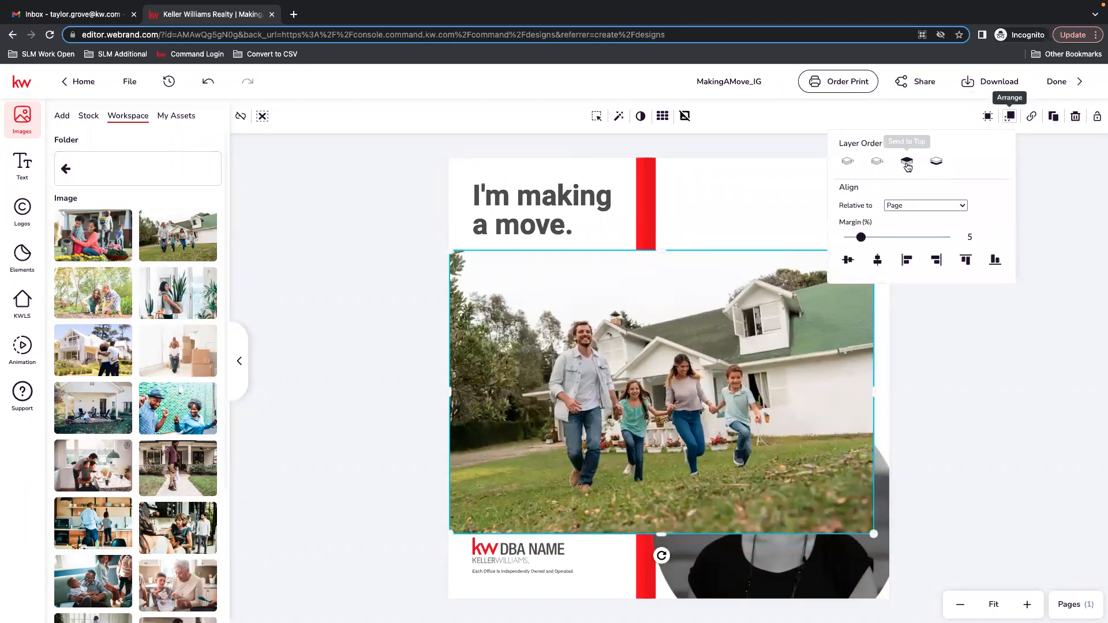
click(878, 162)
drag(697, 314, 700, 222)
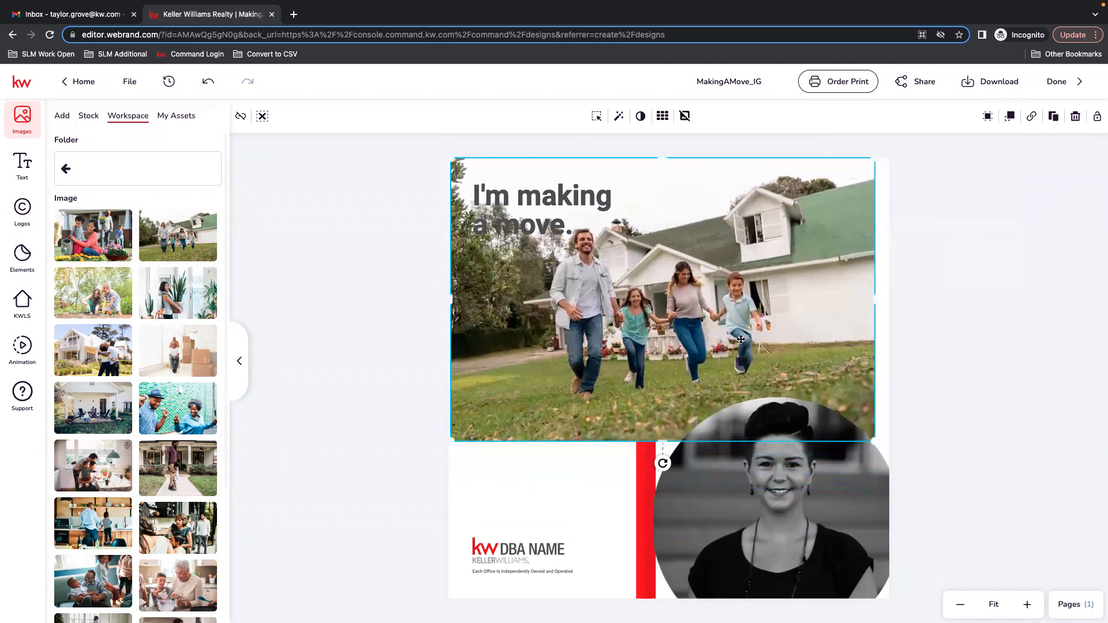
click(1010, 375)
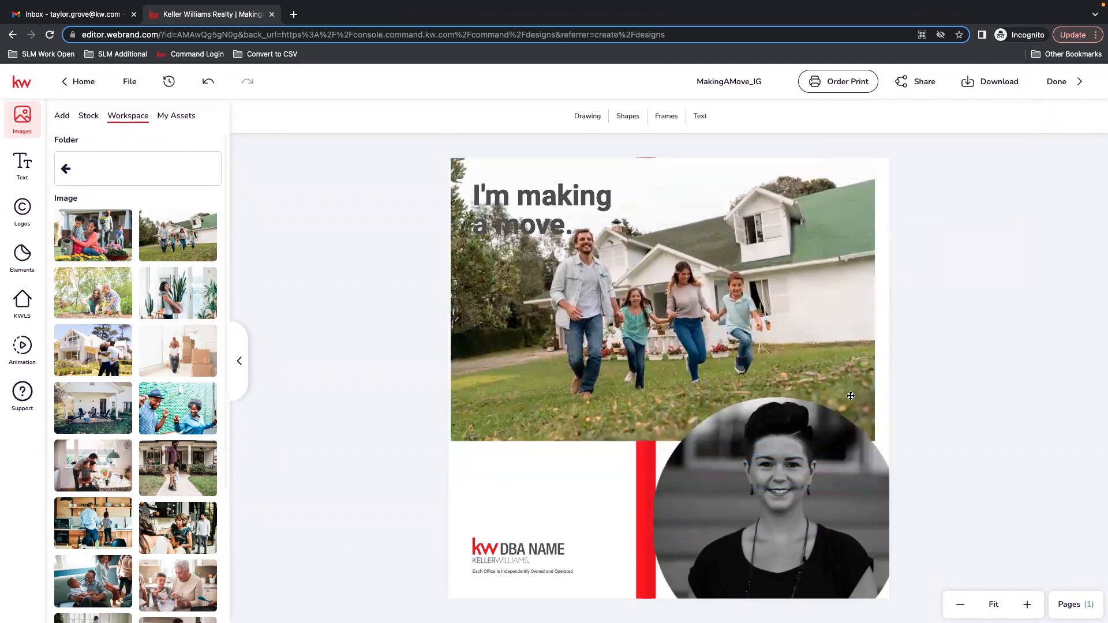
Widen the photo to the page's right edge and shift the I'm making a move heading to the right.
click(868, 409)
mouse_move(871, 440)
mouse_down()
mouse_move(909, 459)
mouse_move(891, 437)
mouse_up()
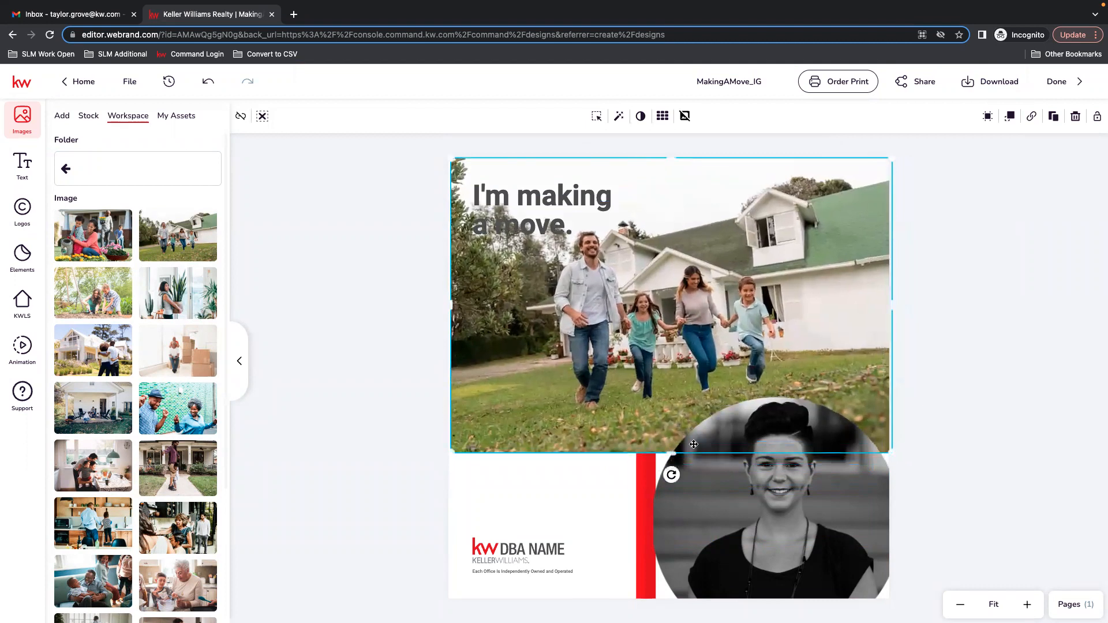
drag(532, 213, 600, 191)
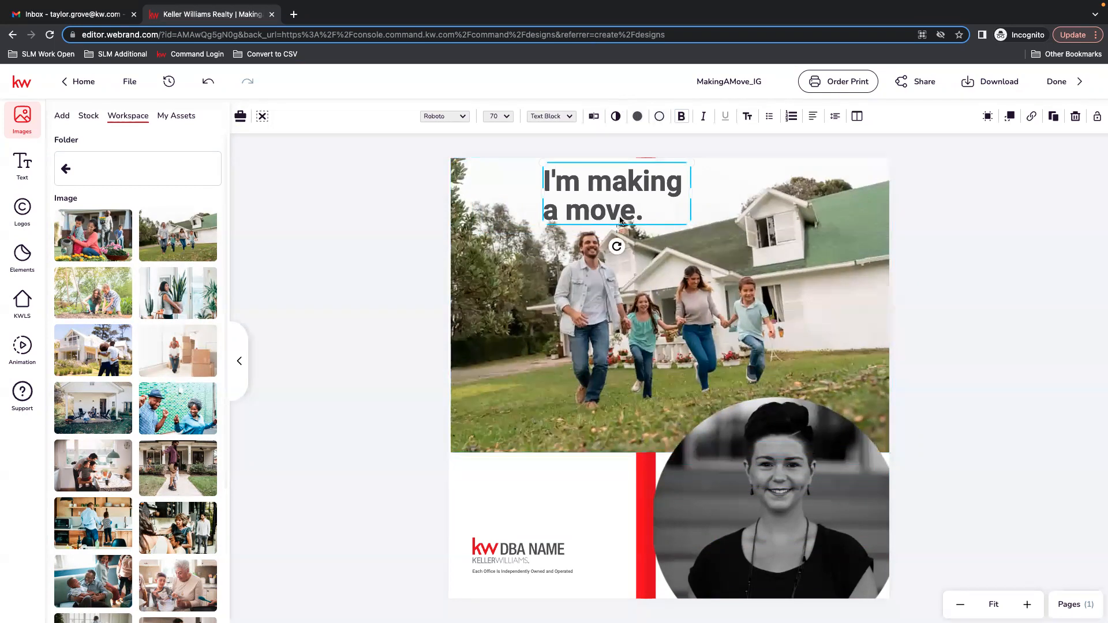
Replace the DBA NAME logo with the Keller Williams Premier Partners logo from My Assets and nudge it into place.
click(526, 563)
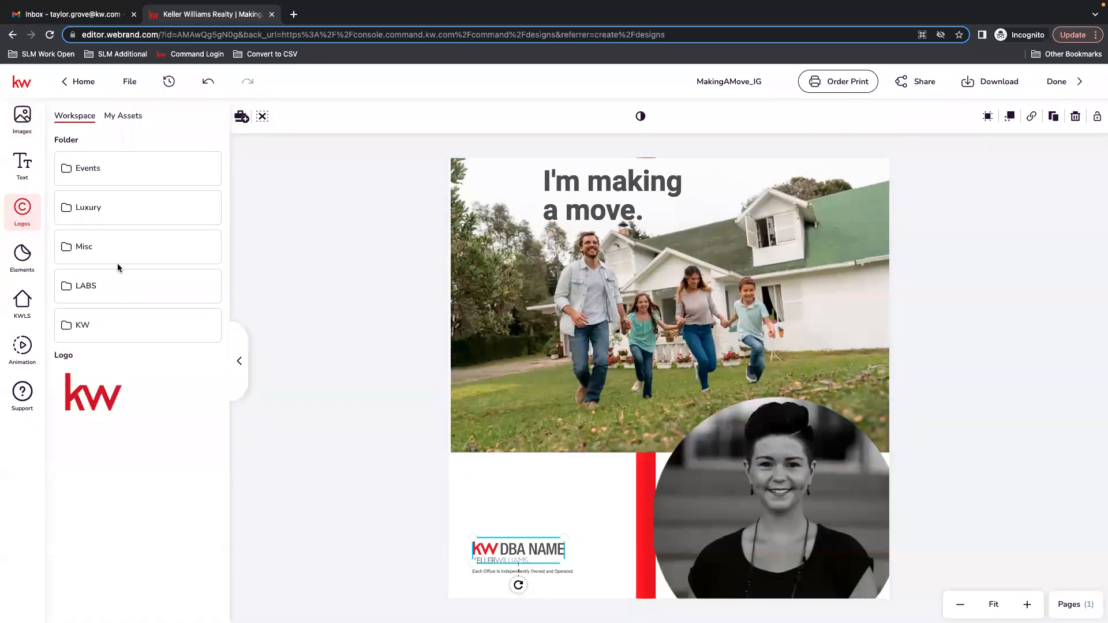
click(22, 119)
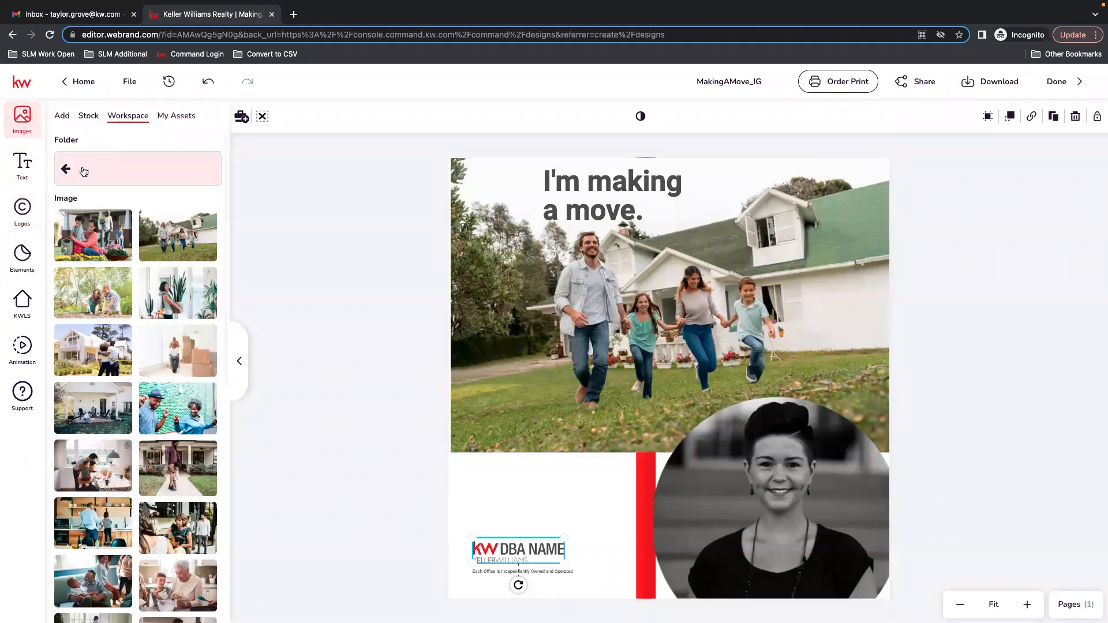
click(63, 165)
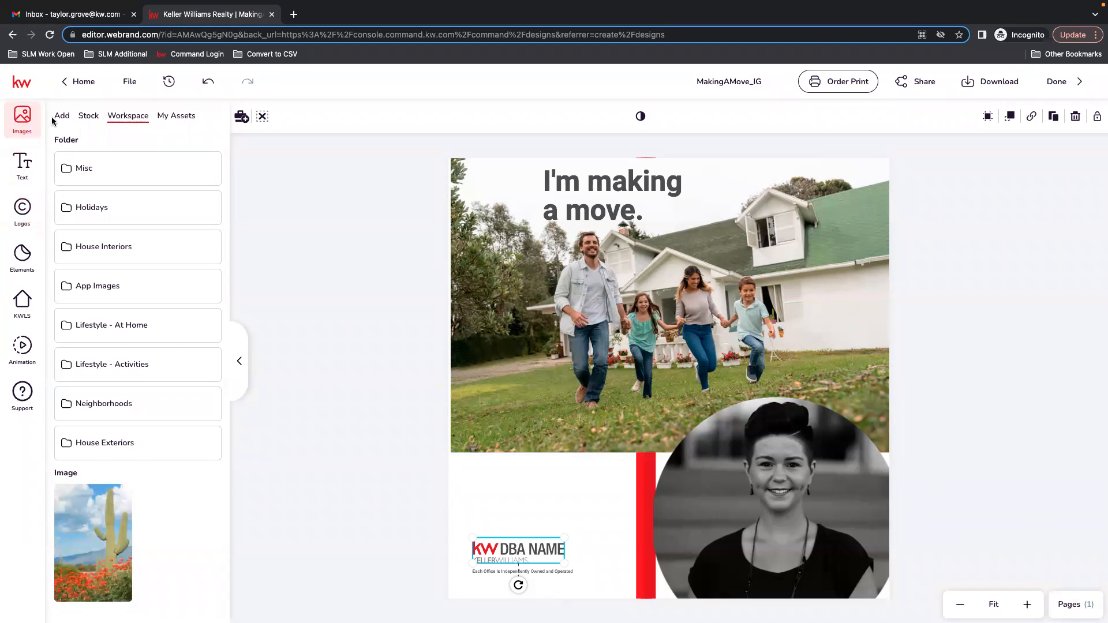
click(28, 215)
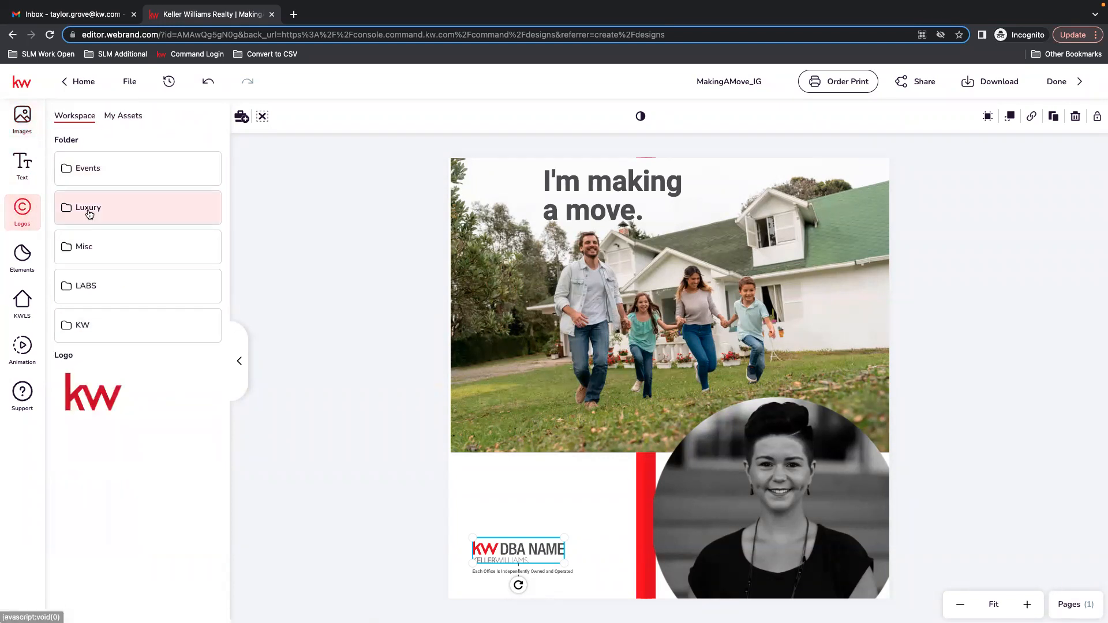
click(121, 116)
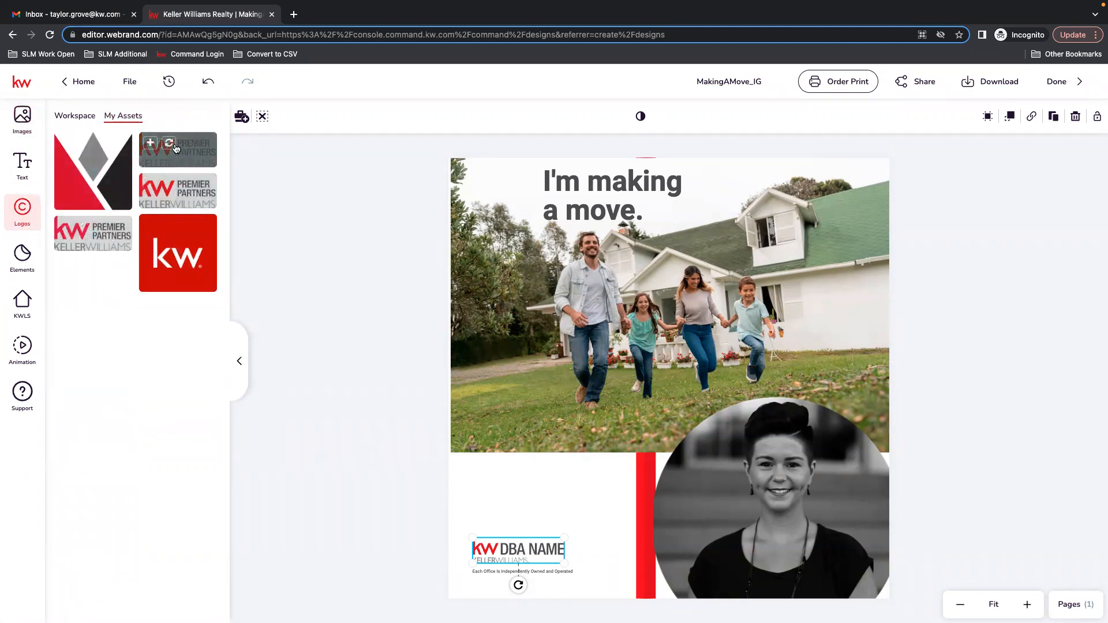
click(168, 143)
mouse_move(505, 562)
mouse_down()
mouse_move(503, 539)
mouse_move(514, 550)
mouse_up()
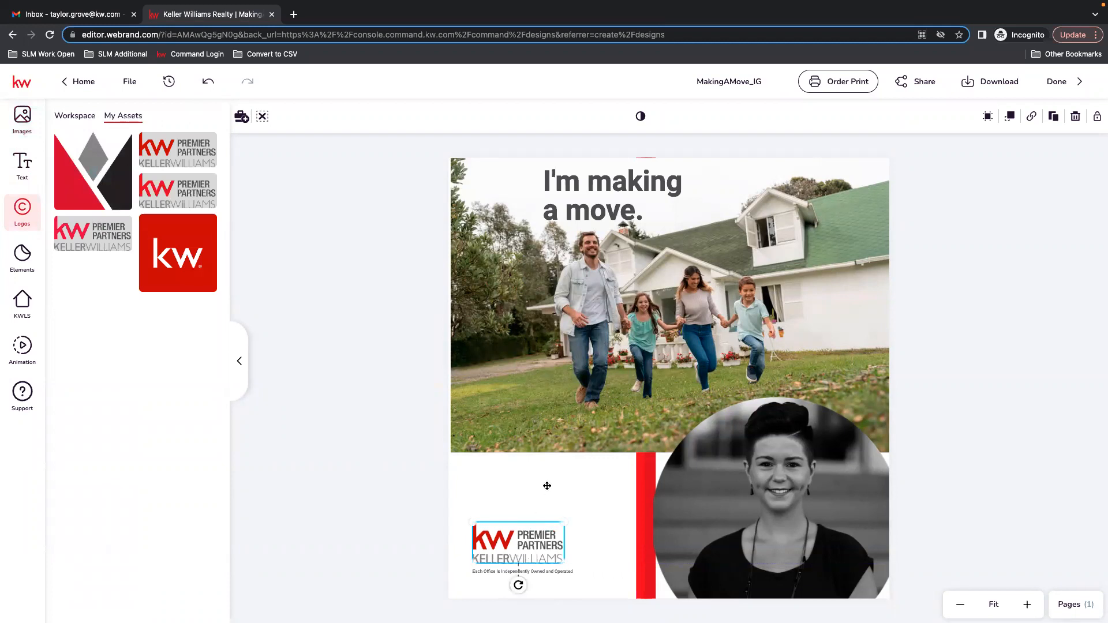
click(668, 375)
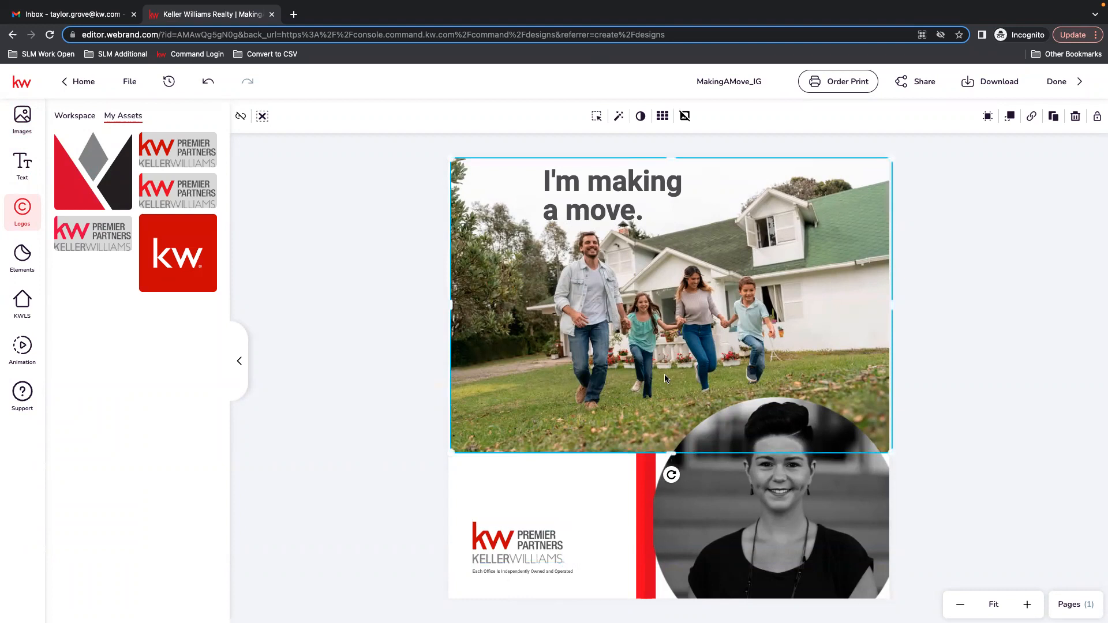
click(1002, 316)
click(860, 241)
click(1000, 268)
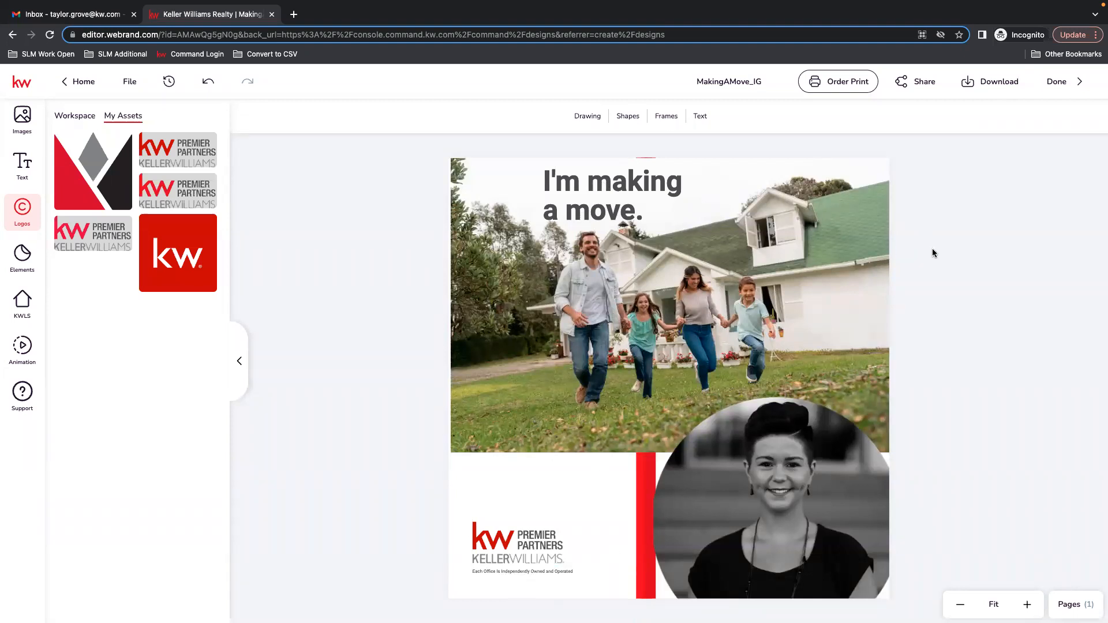
click(991, 81)
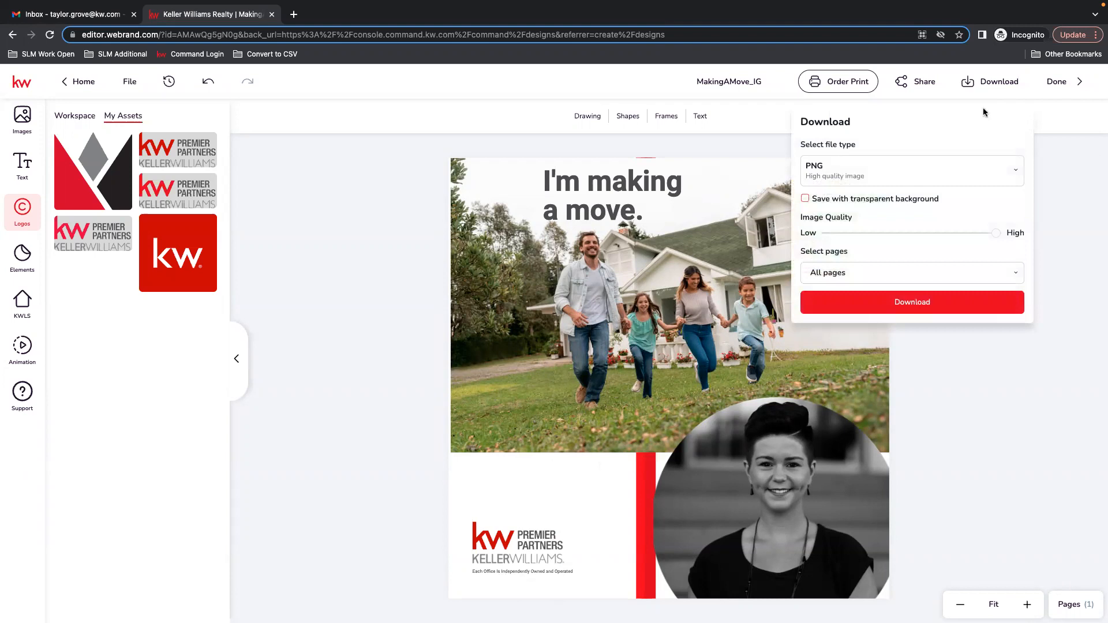
click(929, 279)
click(920, 301)
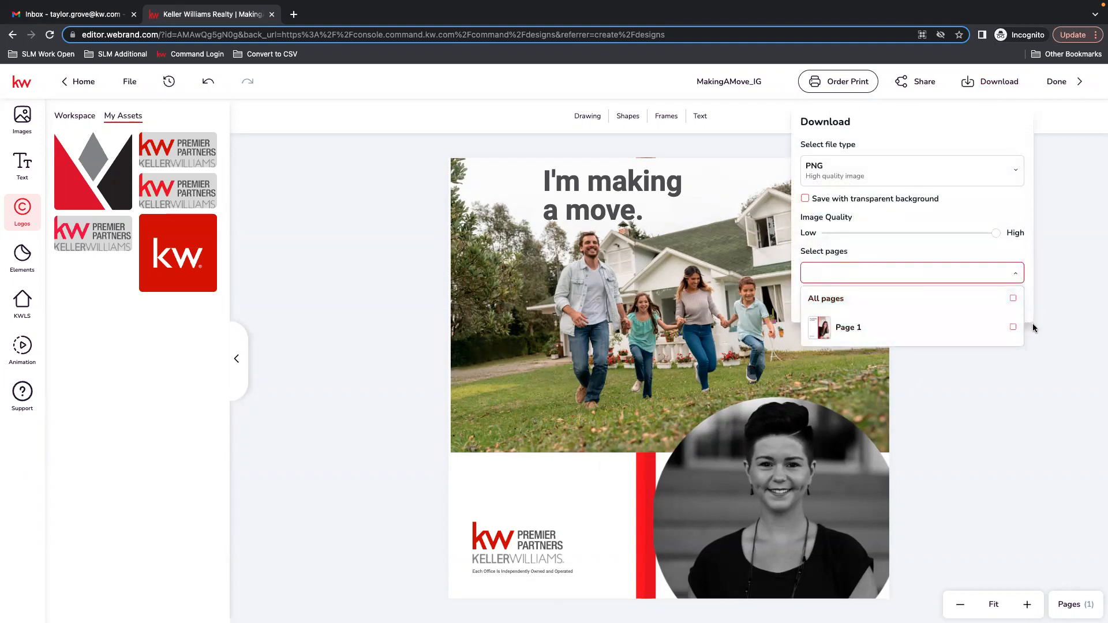
click(875, 273)
click(848, 276)
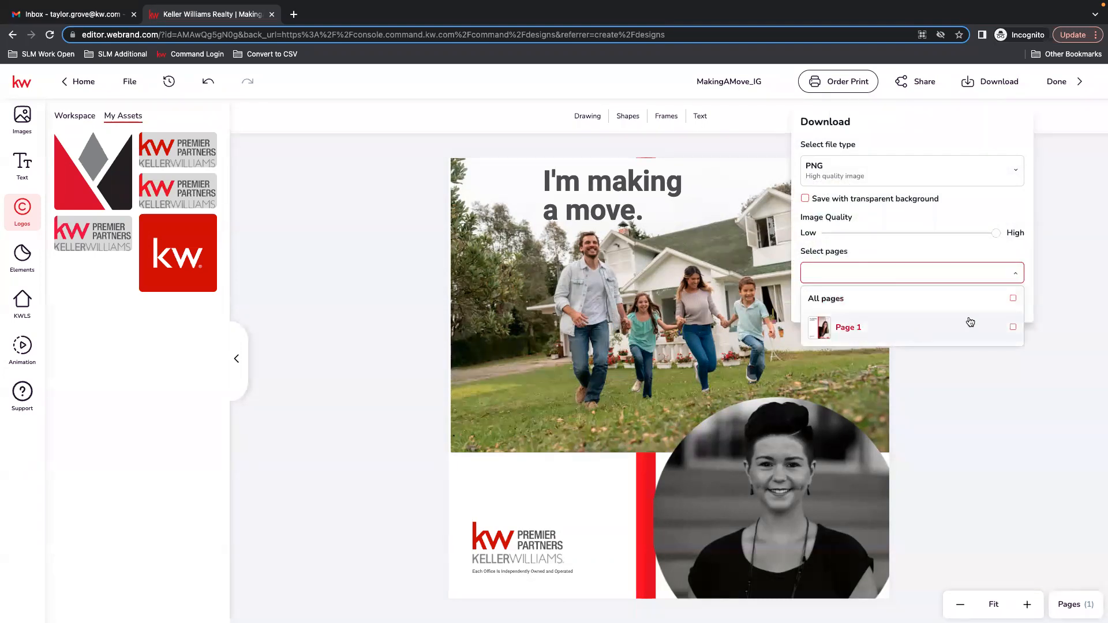
click(1013, 327)
click(1093, 309)
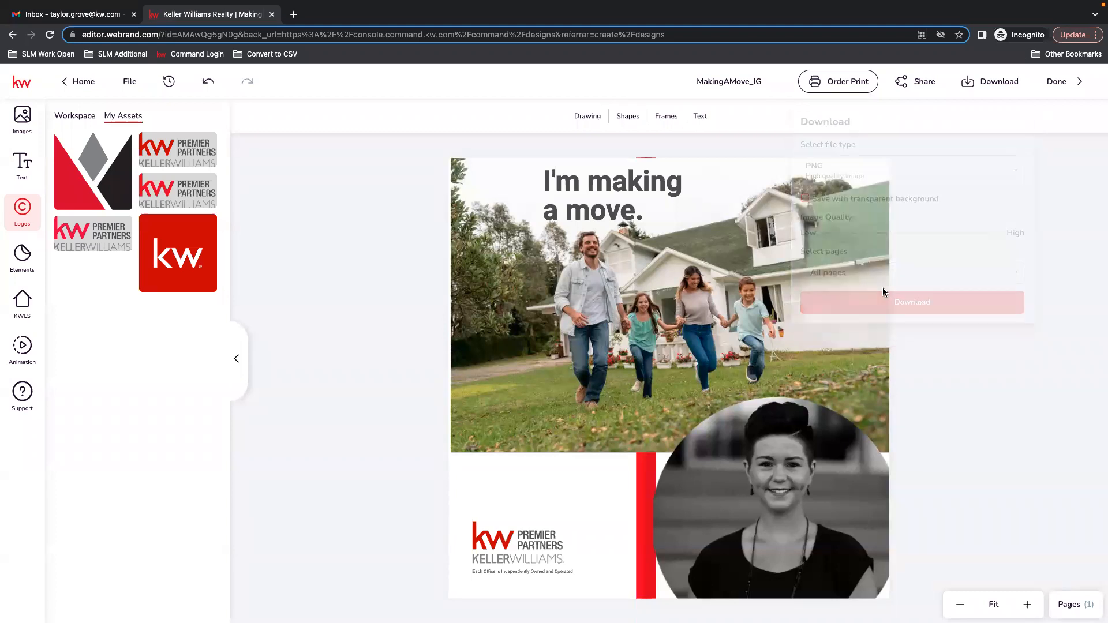
Save the design and download it as a high-quality PNG of all pages.
click(131, 82)
click(140, 119)
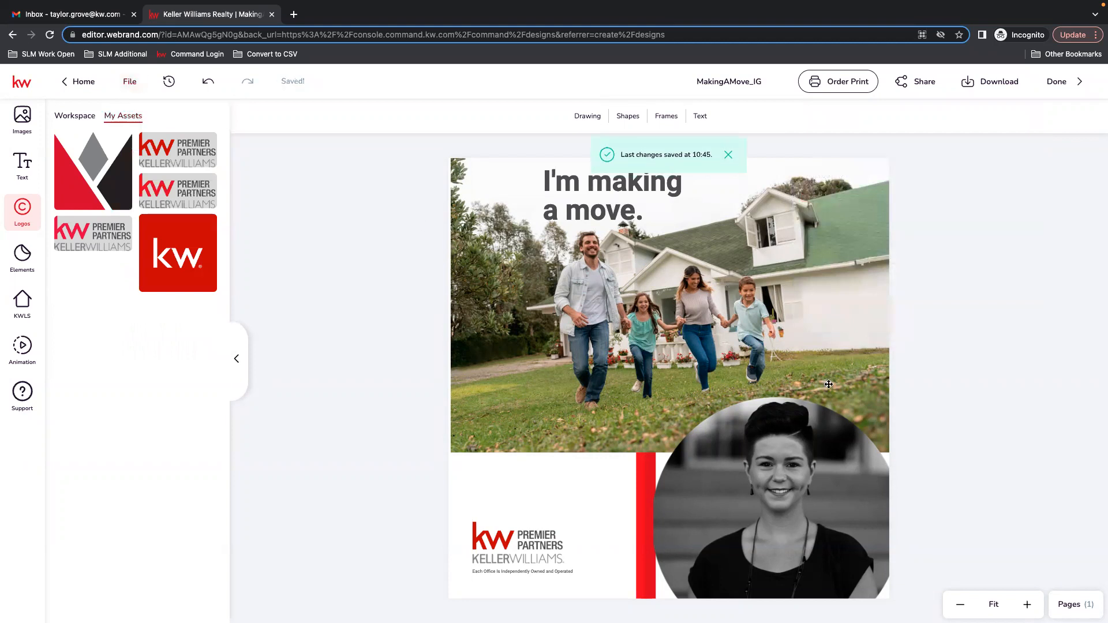
click(1001, 82)
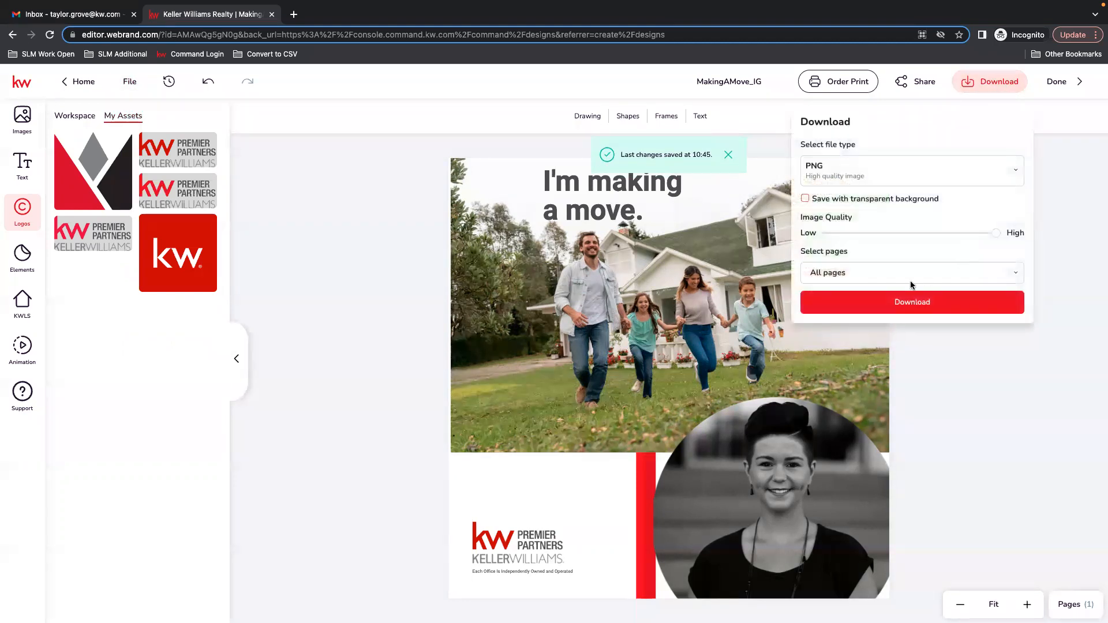
click(872, 309)
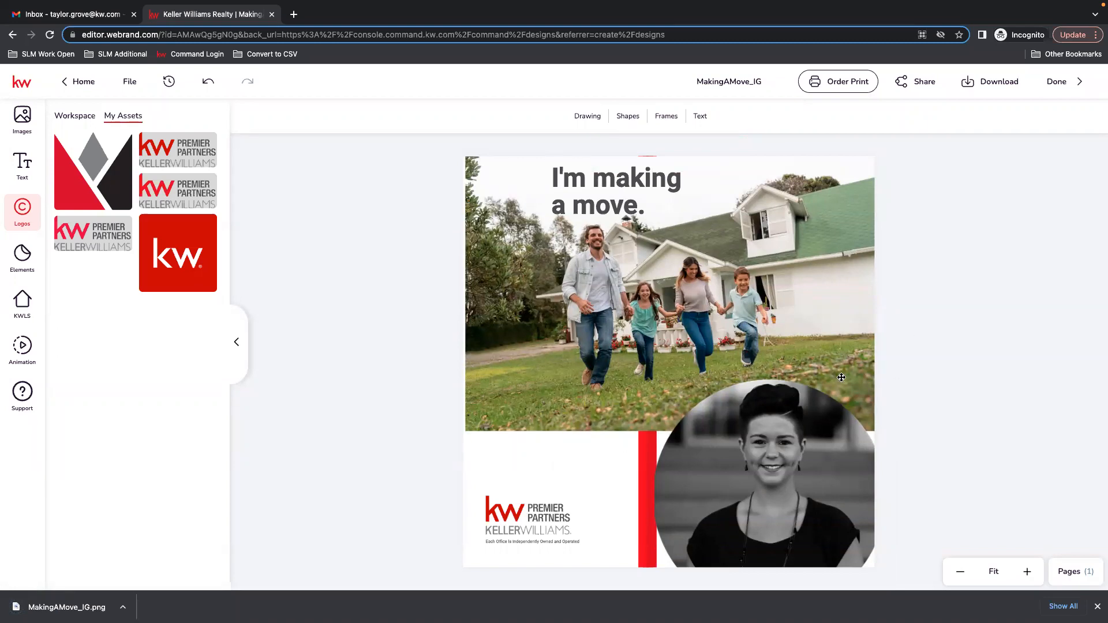
Exit the editor and open the Social Posts section of Campaigns.
click(1060, 81)
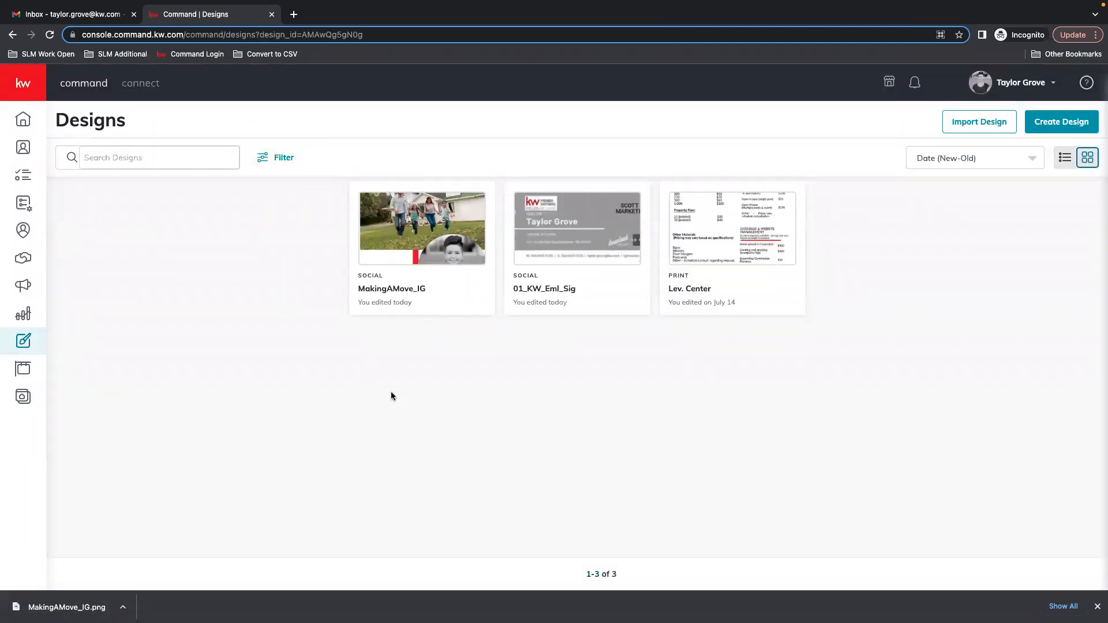
click(25, 287)
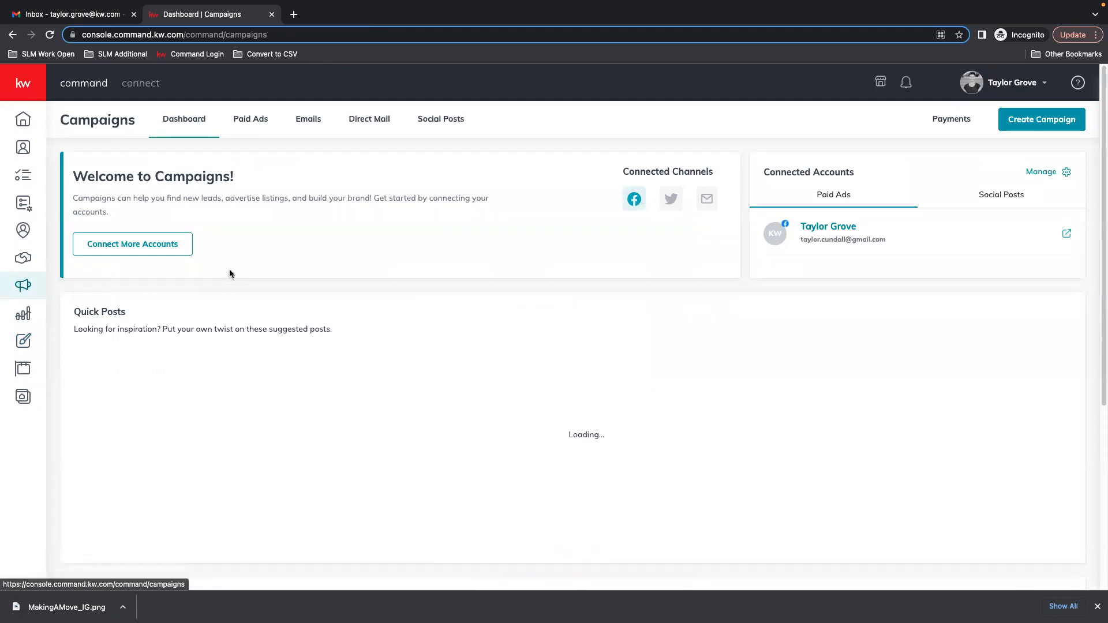
click(440, 120)
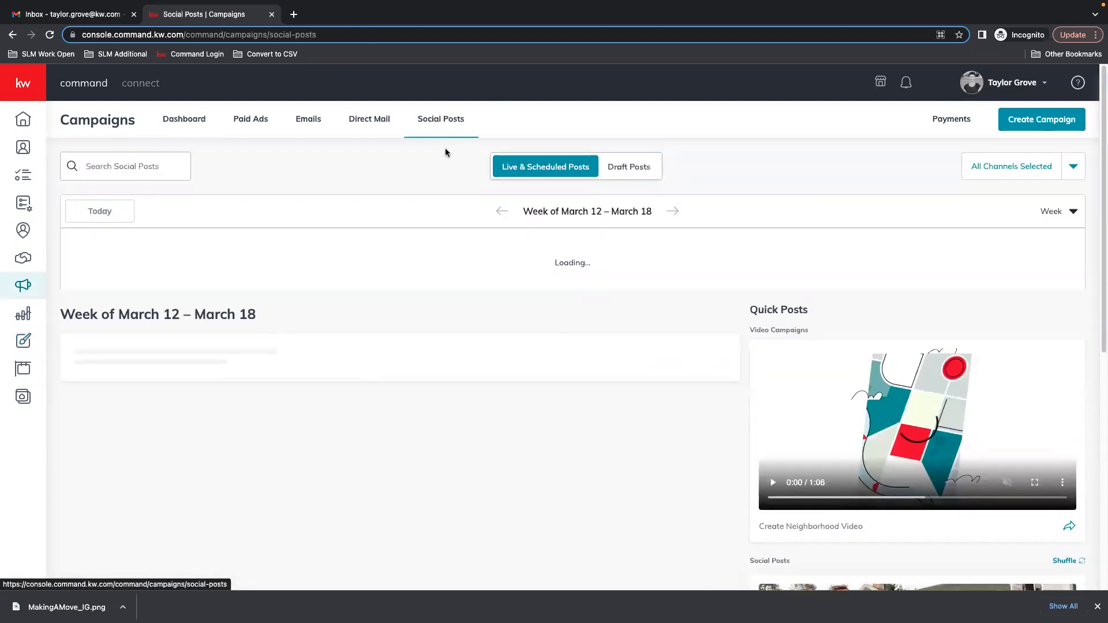
Switch the social posts calendar to the month view and scroll through it.
click(1057, 212)
click(1019, 269)
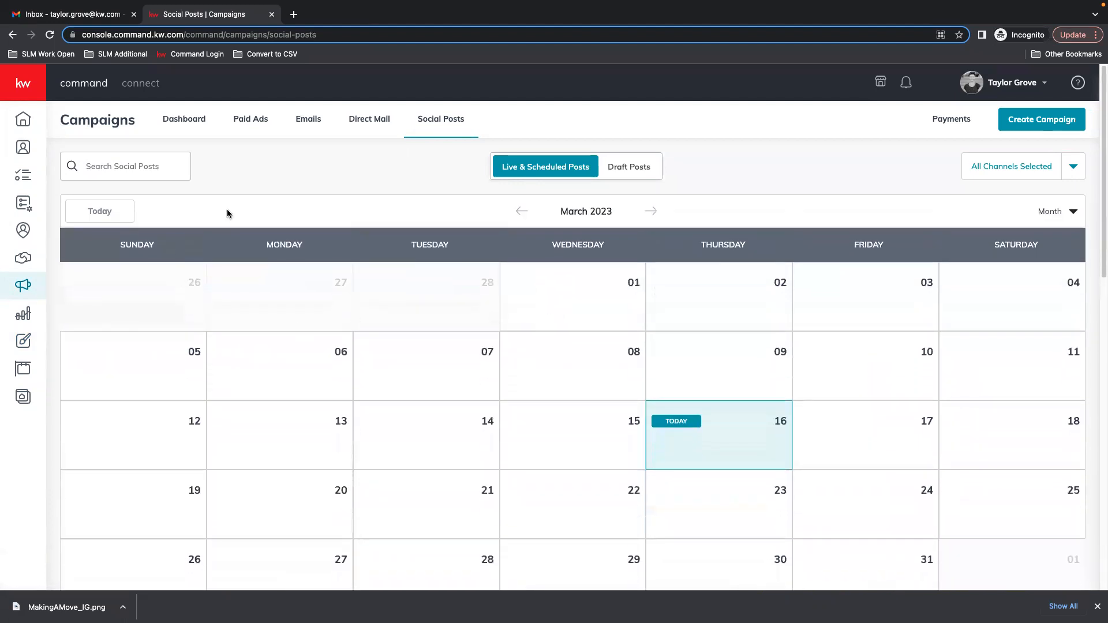
scroll(818, 347, down, 1)
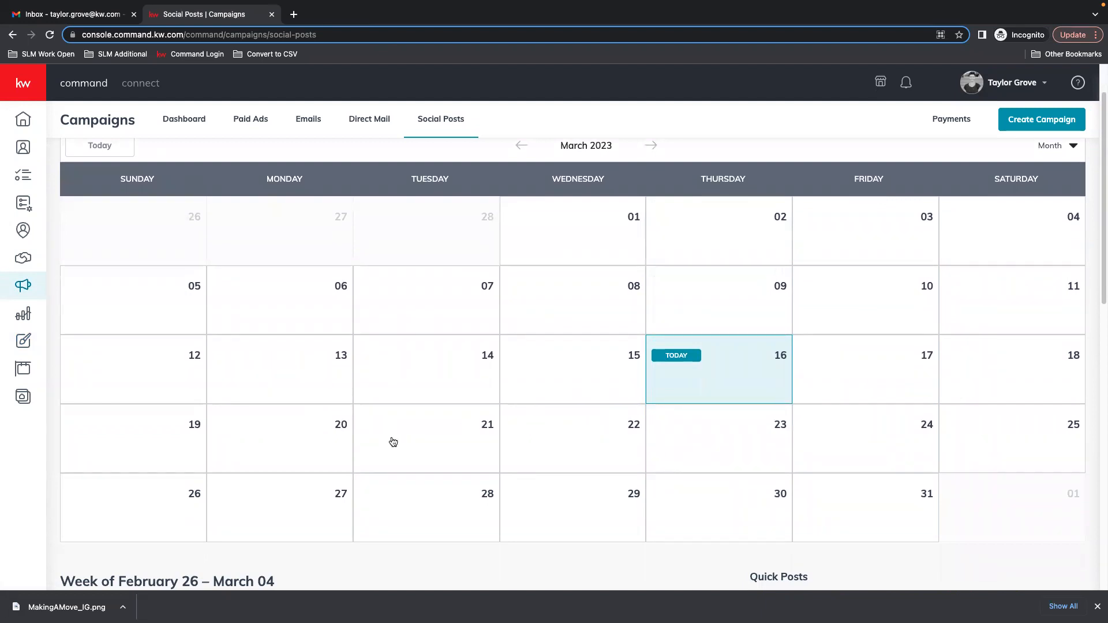
scroll(392, 465, down, 6)
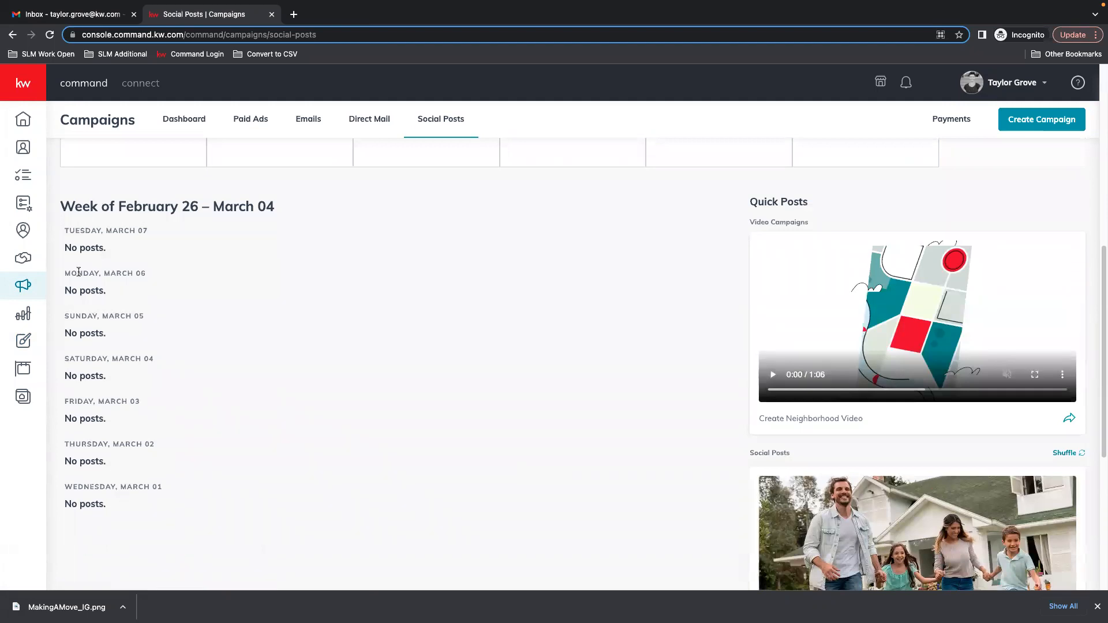
scroll(575, 459, up, 6)
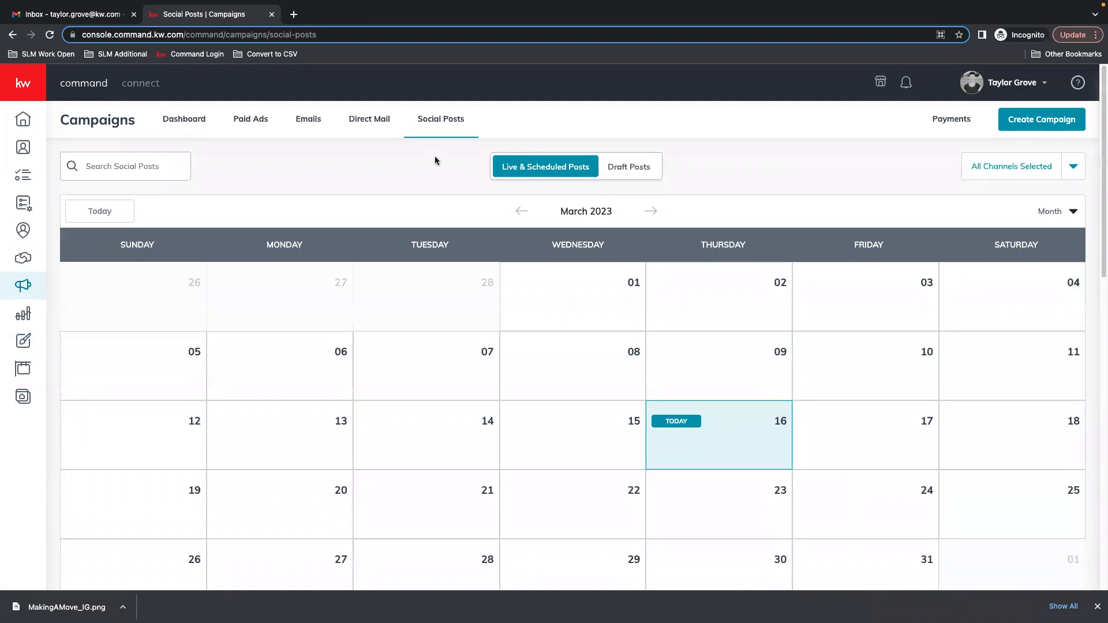
Start a new Social Post campaign and check the selected Facebook posting account.
click(988, 87)
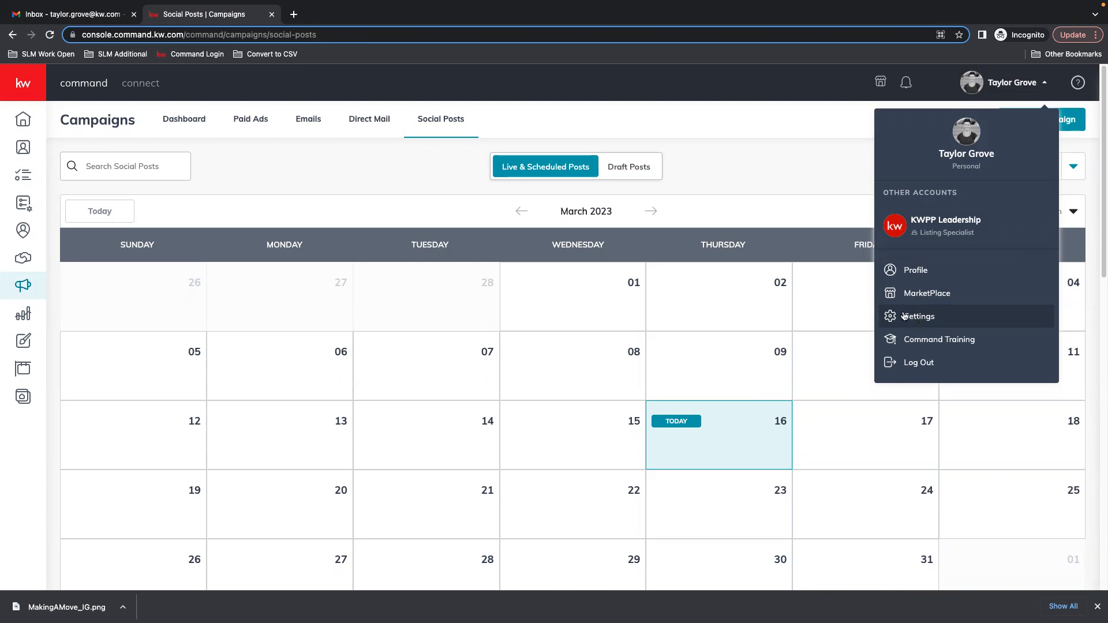
click(830, 183)
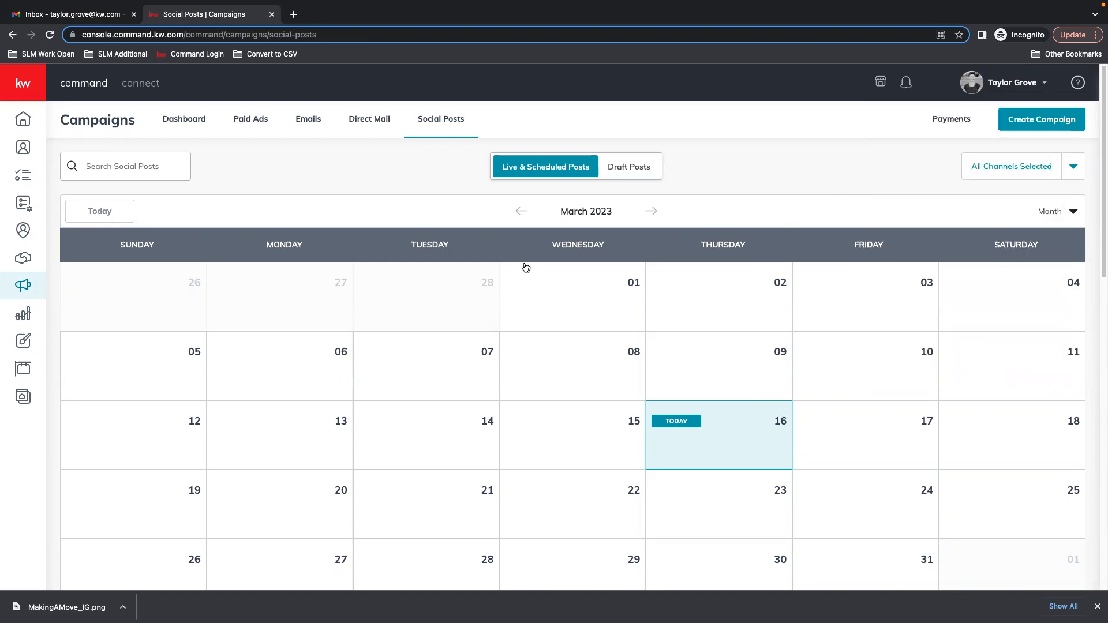
click(1047, 118)
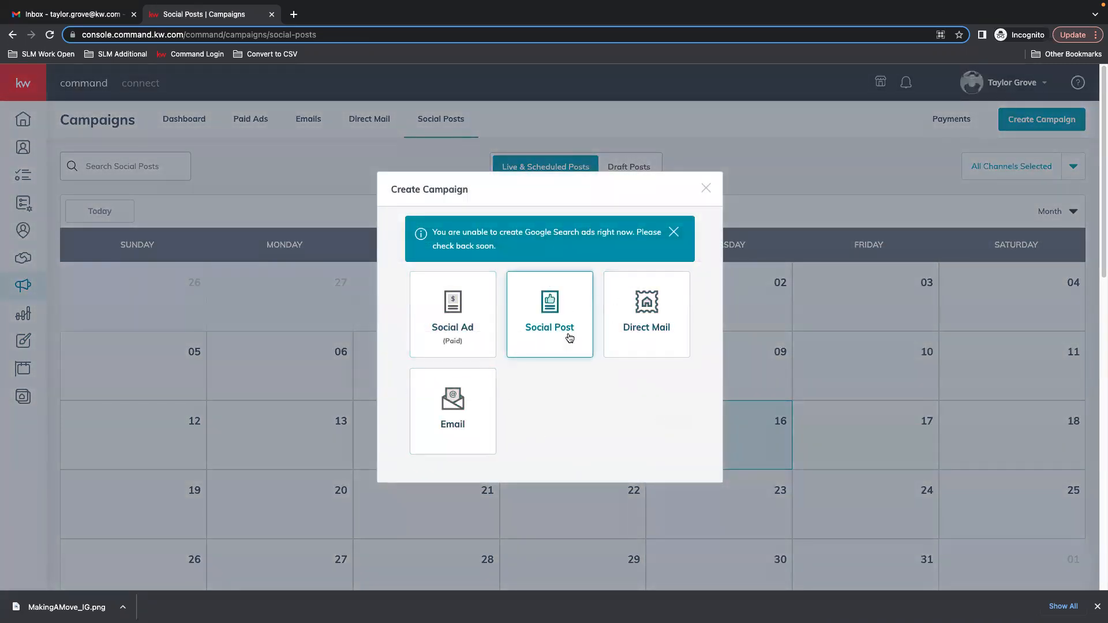
click(549, 314)
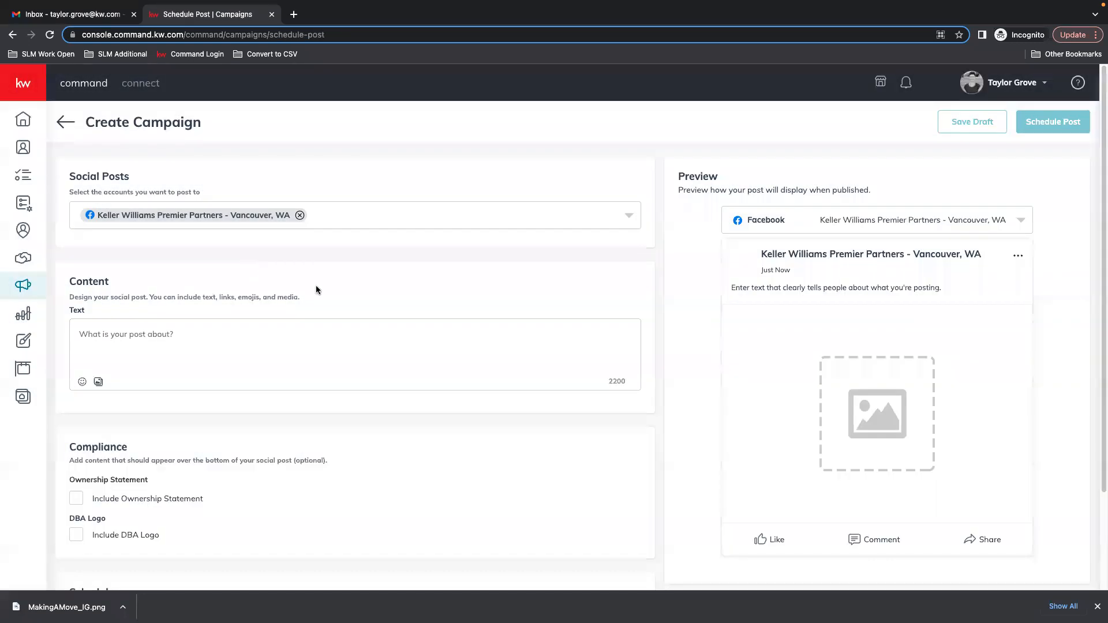
click(631, 217)
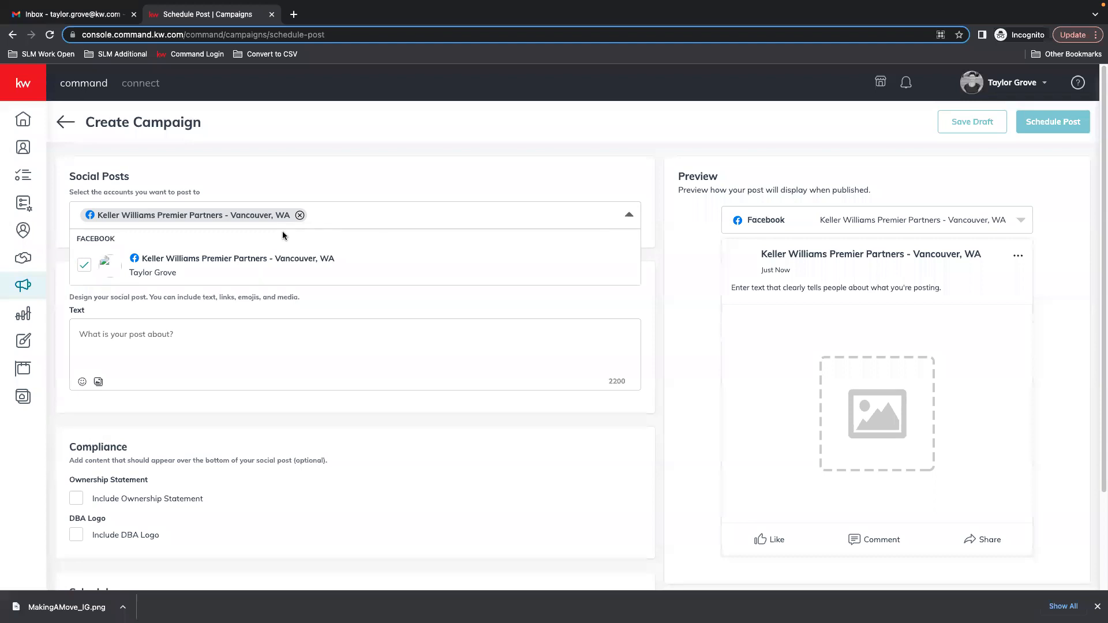
click(629, 215)
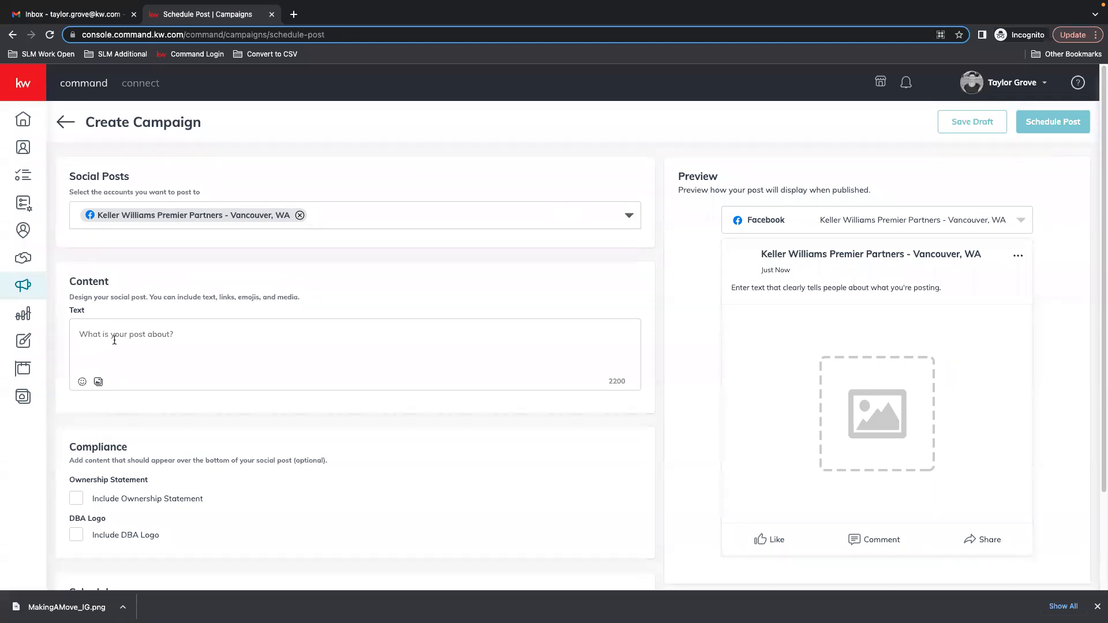
Attach the MakingAMove_IG design to the Facebook post as its media, choosing it from the saved designs.
click(629, 216)
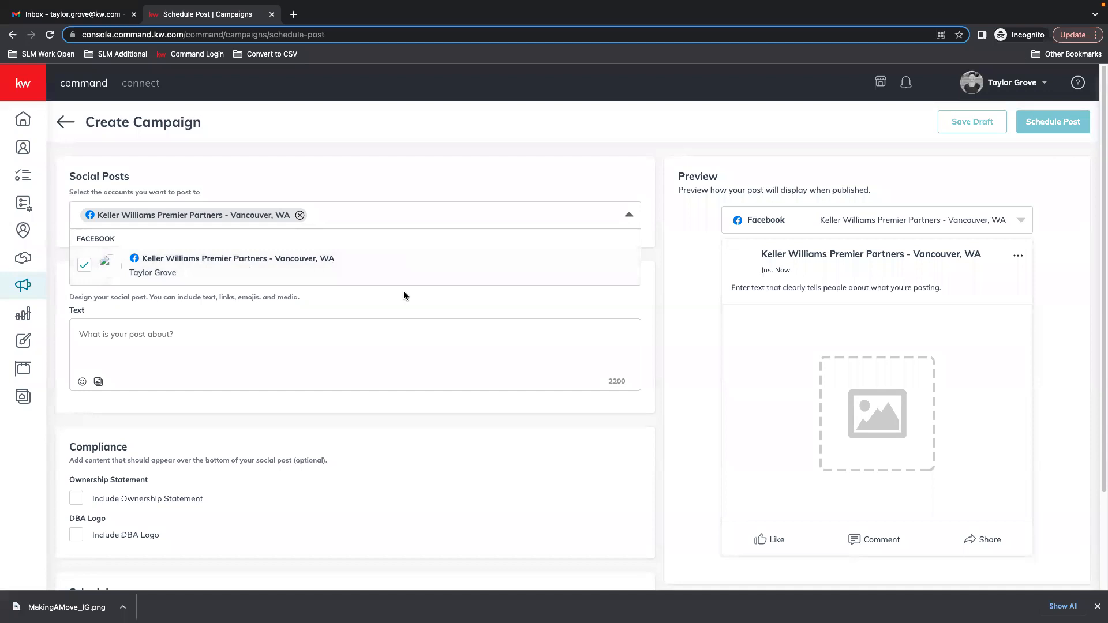
click(639, 219)
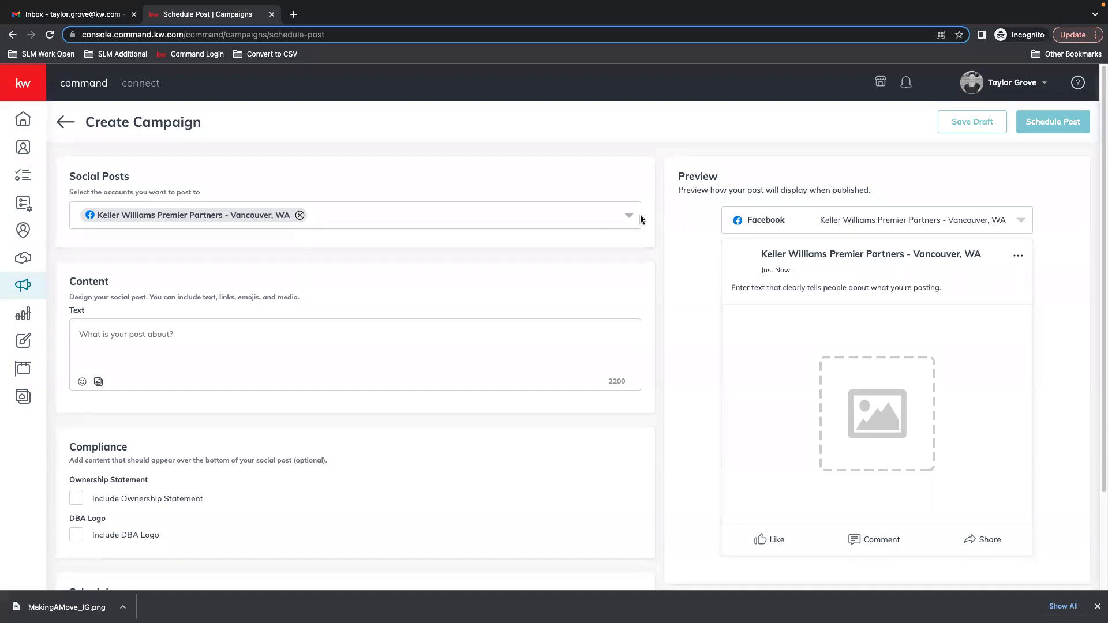
click(99, 382)
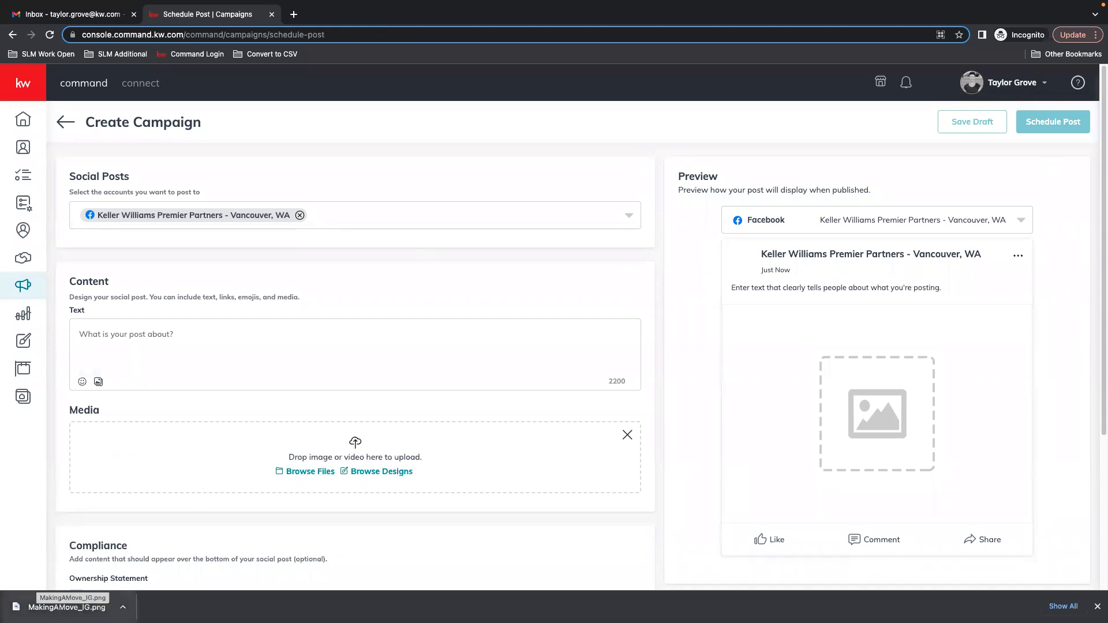
click(402, 471)
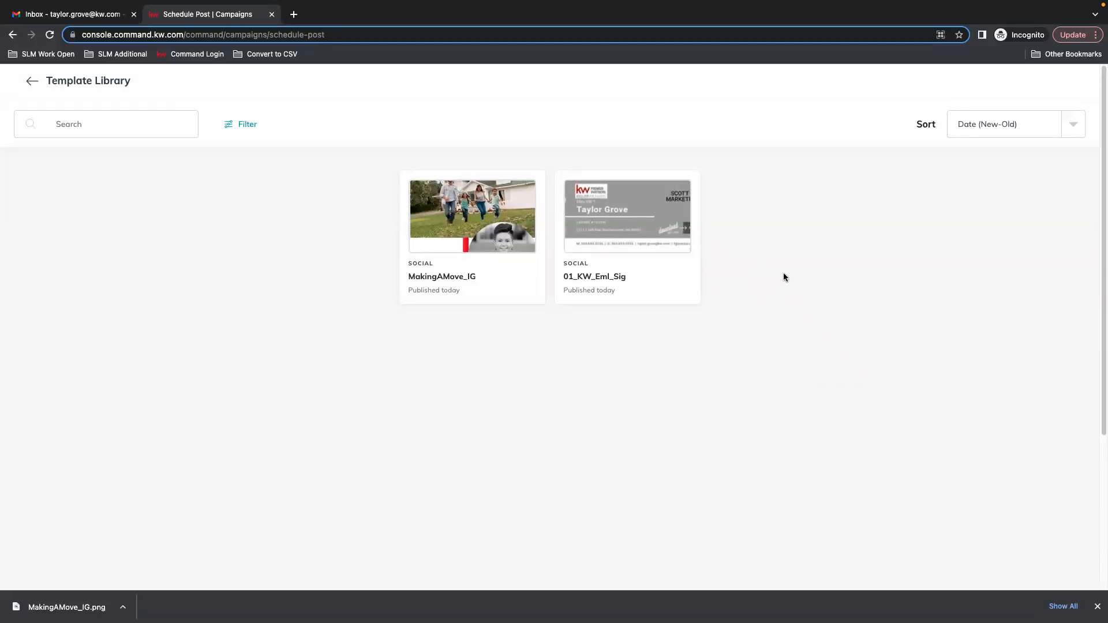
click(469, 236)
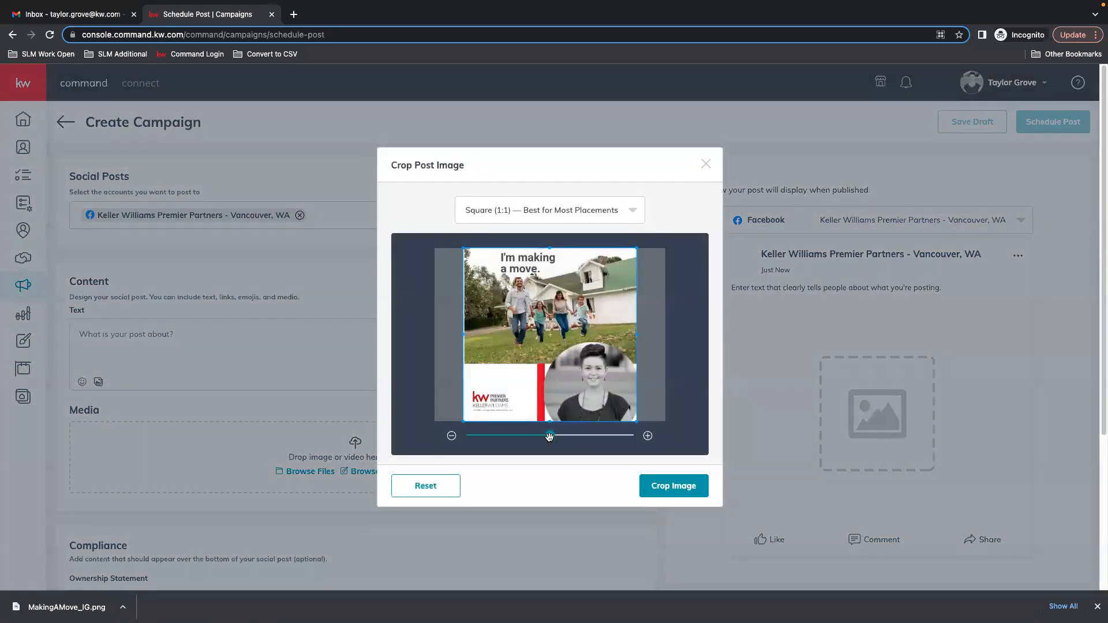
Crop the attached image using the Square (1:1) aspect ratio.
drag(544, 438, 543, 439)
click(632, 218)
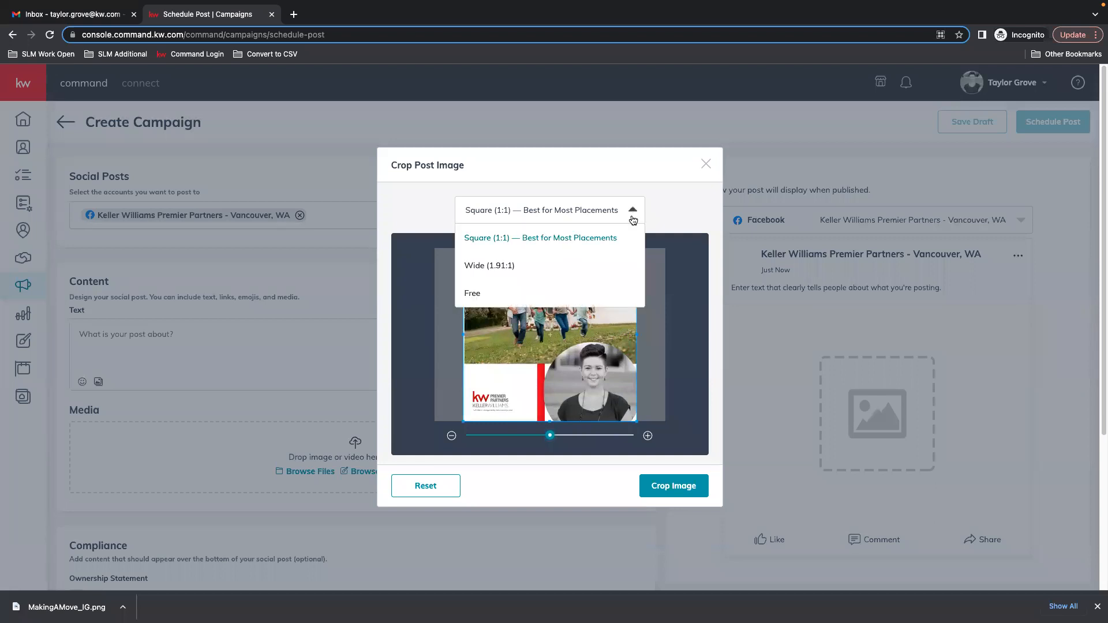
click(633, 219)
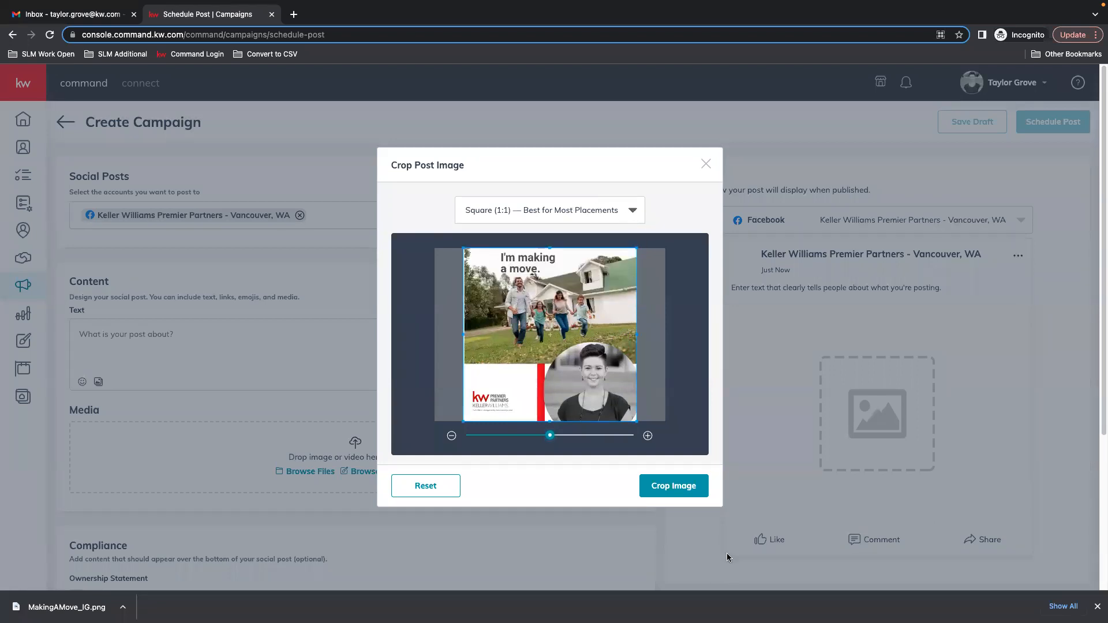
click(674, 485)
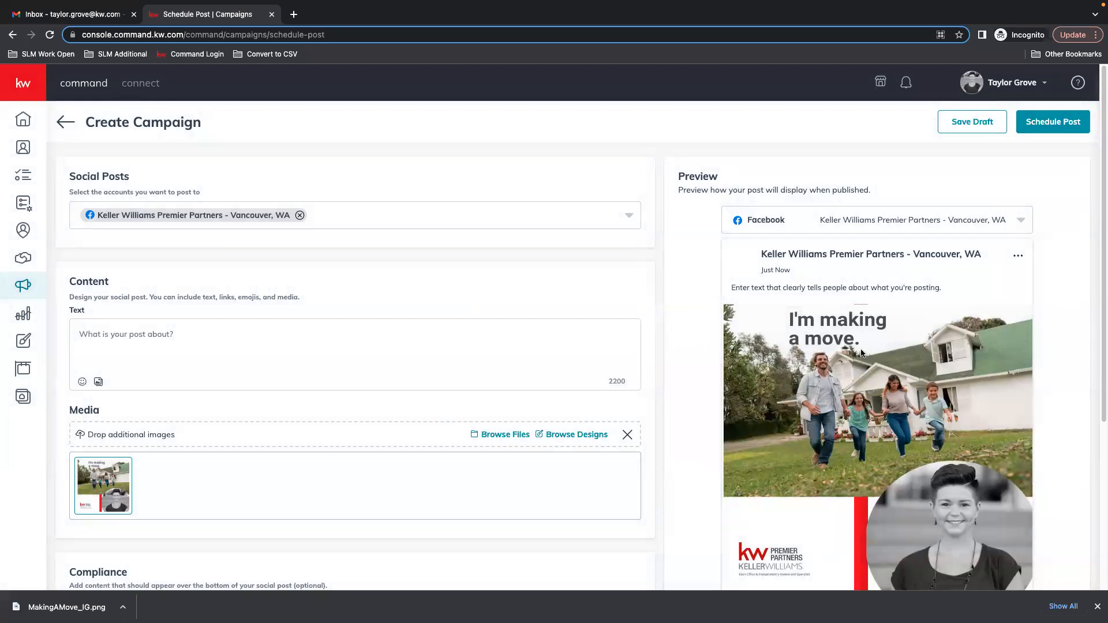
Write the post text "I RECENTLY GOT MY LICENSE! :)".
click(154, 336)
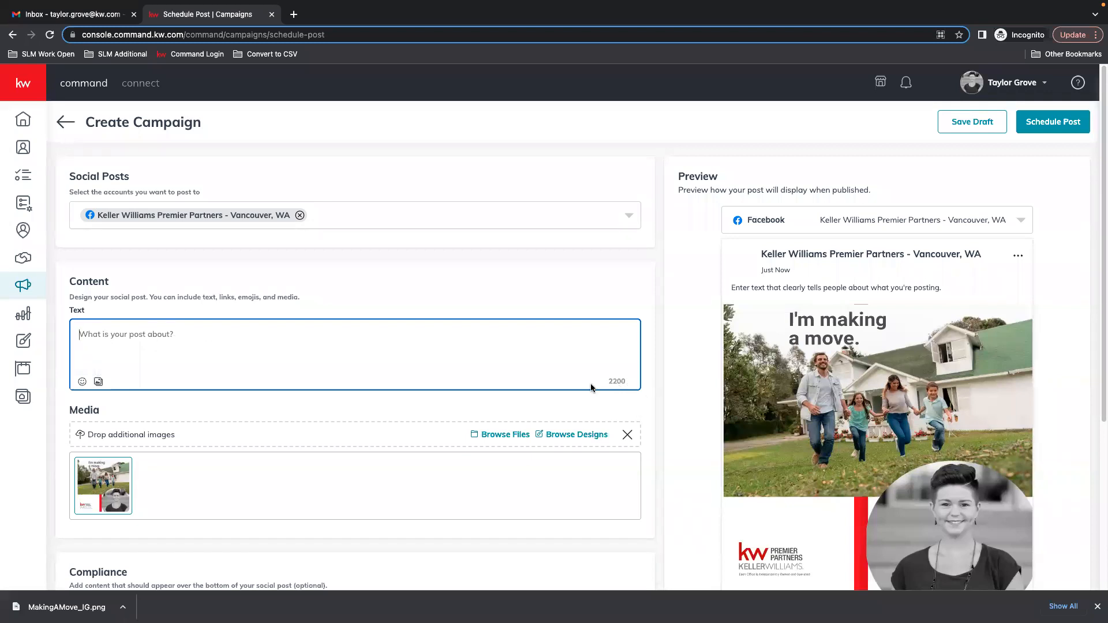
drag(610, 381, 630, 381)
click(630, 381)
click(166, 334)
text(I RECE)
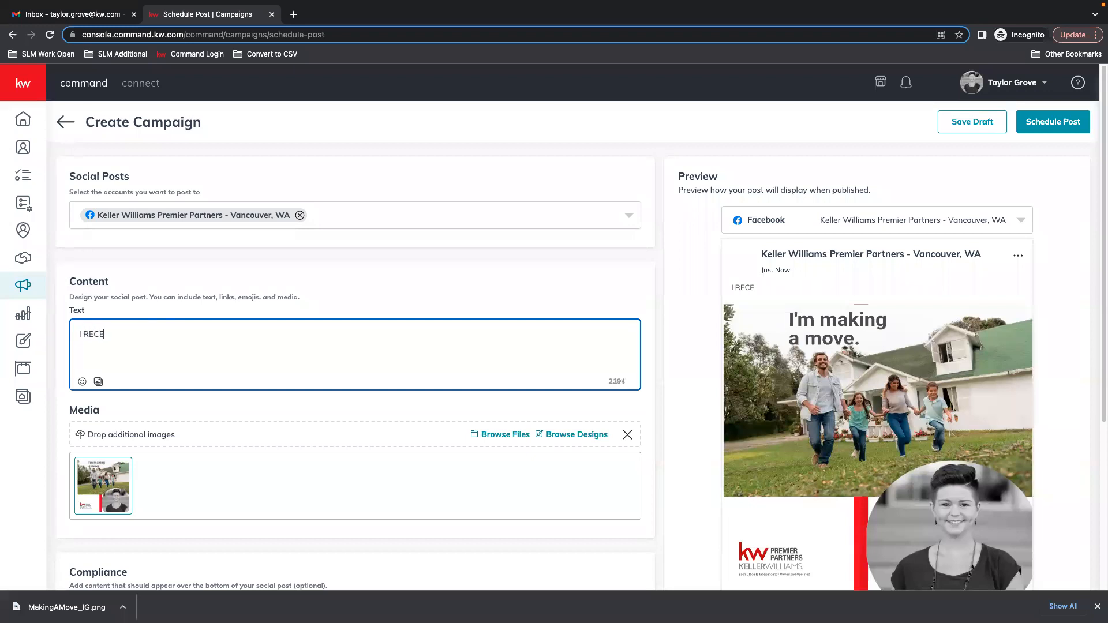
text(NTLY GOT MY LICENSE! :))
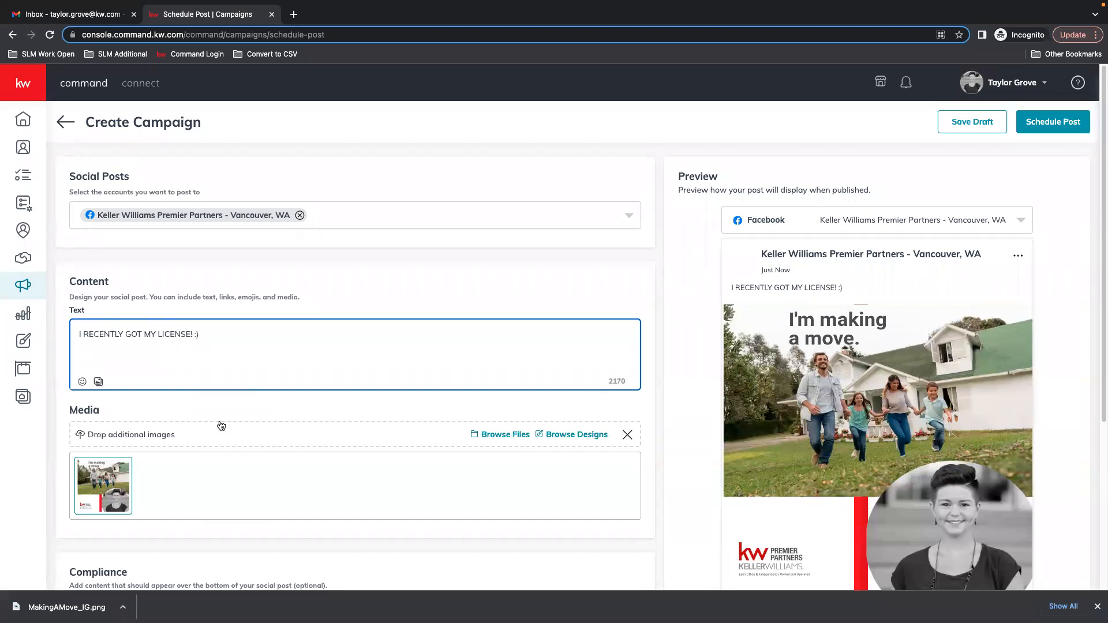
Try including the ownership statement and the DBA logo in the post's compliance options.
scroll(353, 389, down, 1)
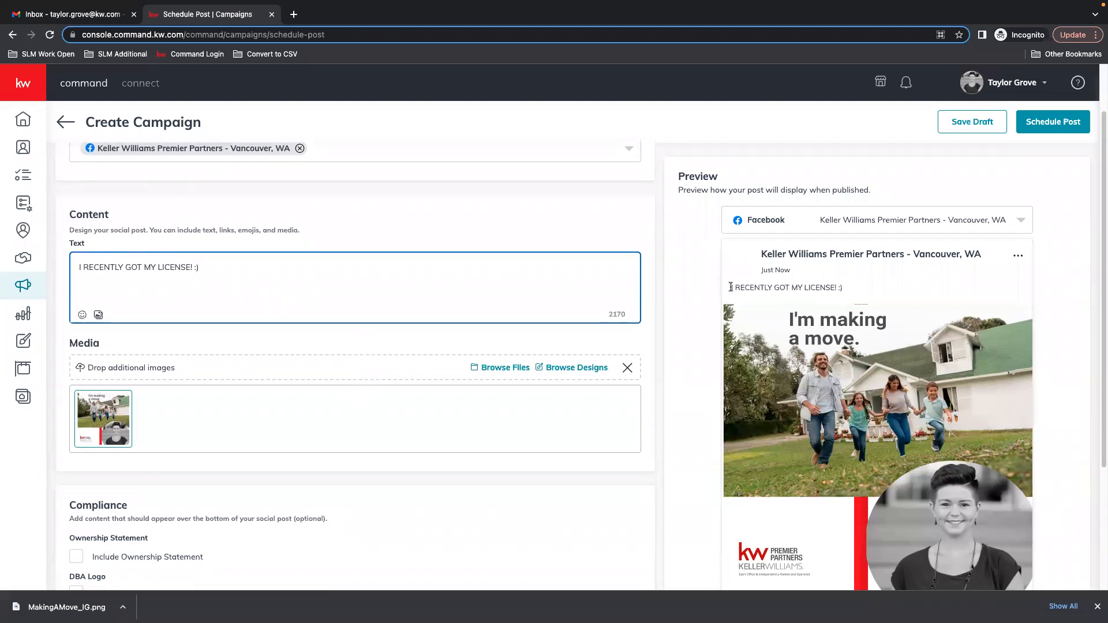
drag(731, 287, 866, 294)
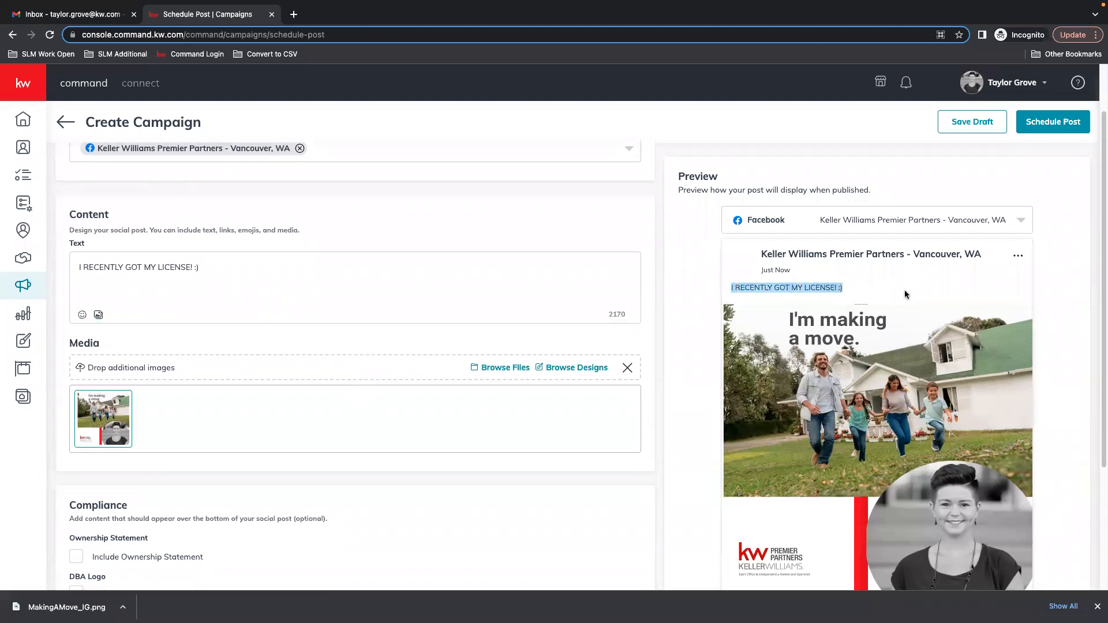
scroll(918, 297, down, 3)
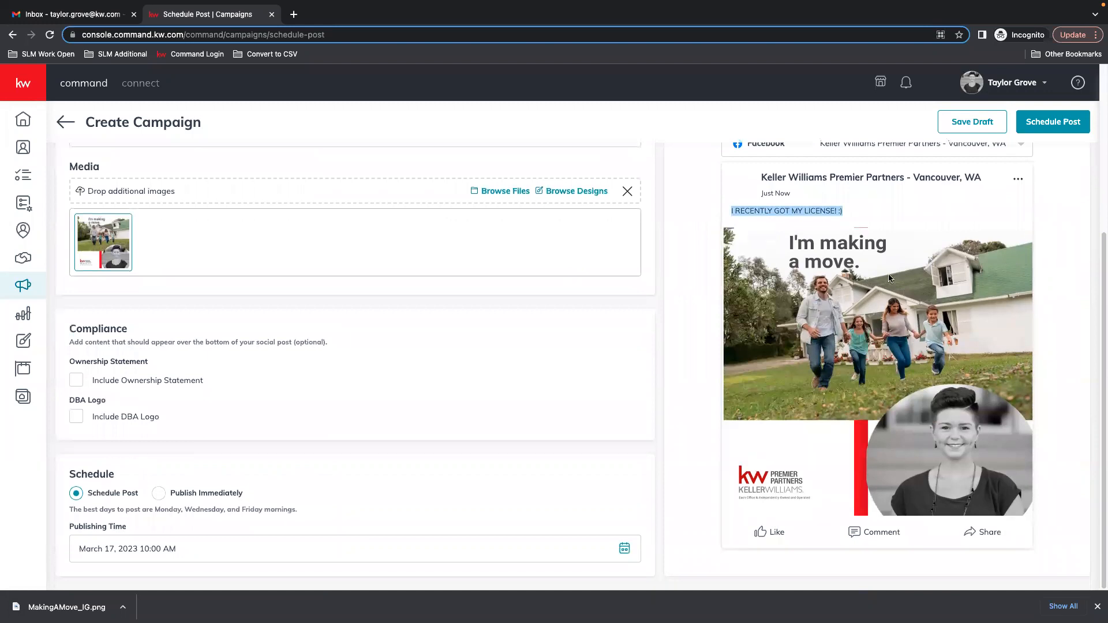
click(75, 384)
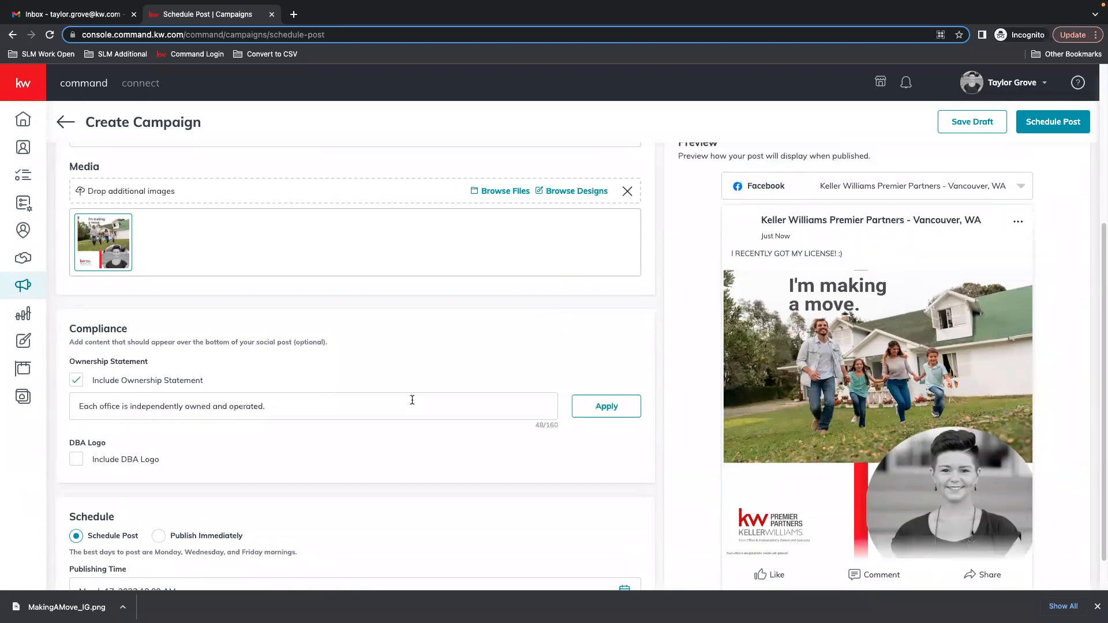
click(76, 383)
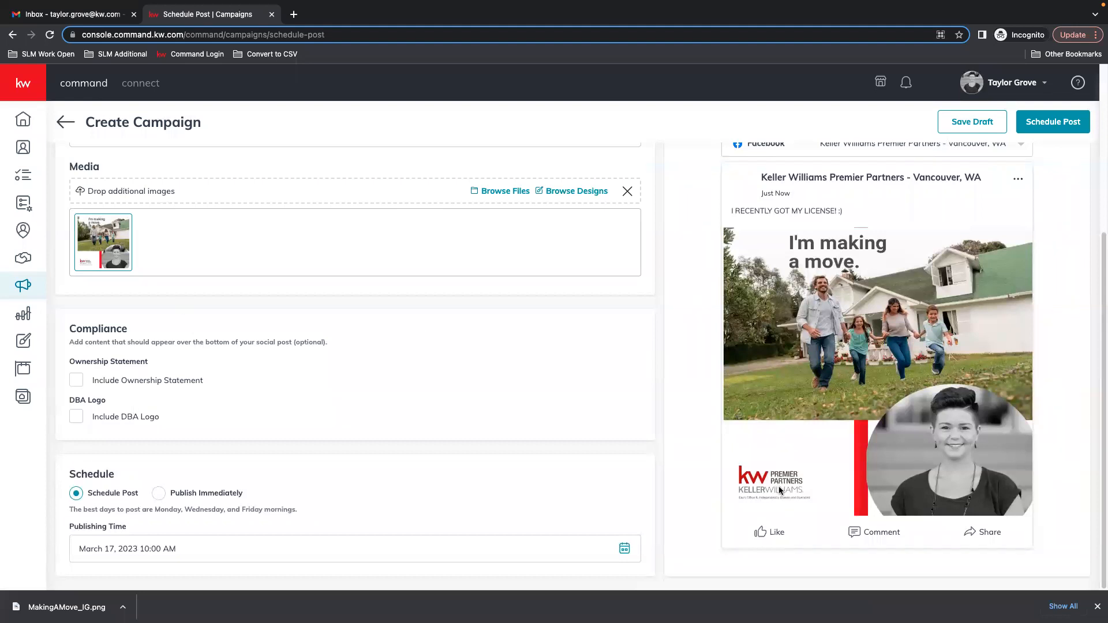
click(76, 380)
click(75, 460)
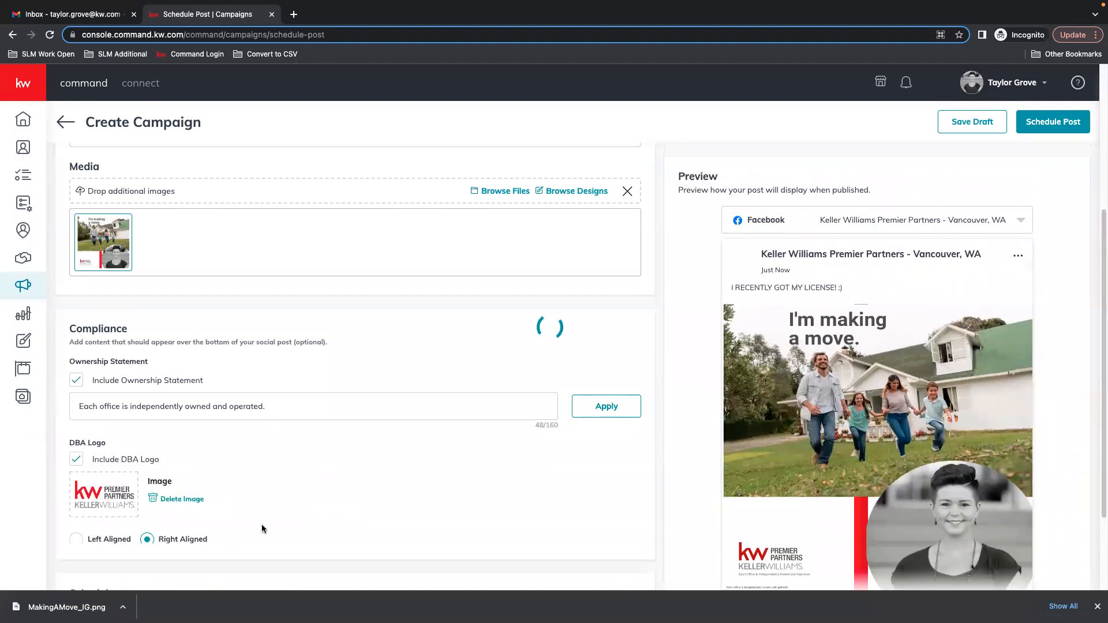
scroll(843, 461, down, 2)
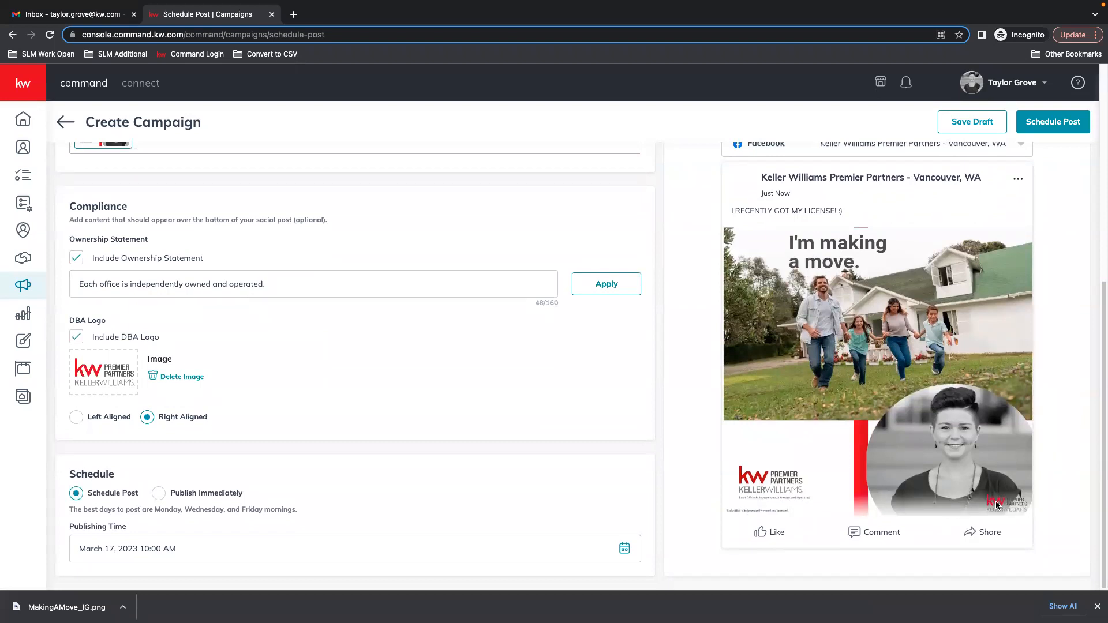
click(75, 337)
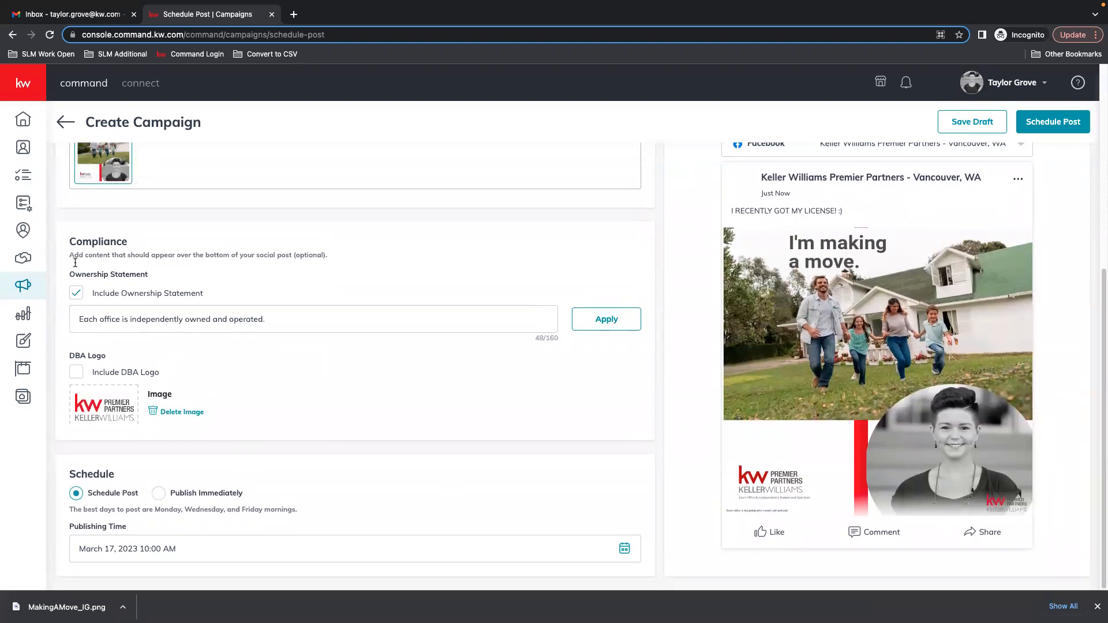
click(76, 338)
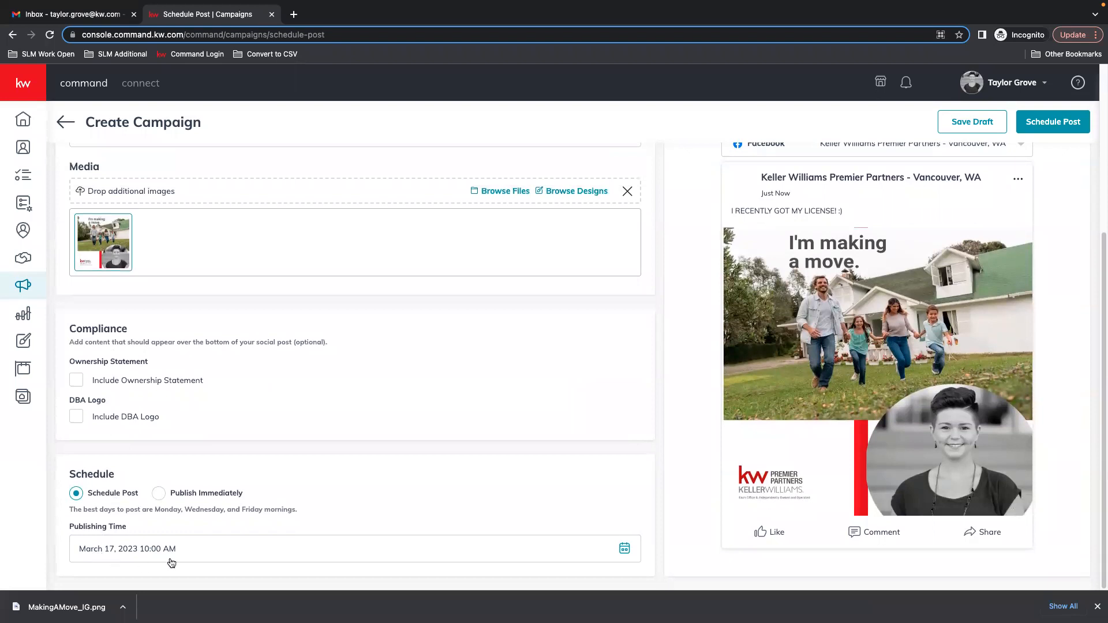
Set the publishing time to March 21, 2023 at 11:00 AM.
click(624, 548)
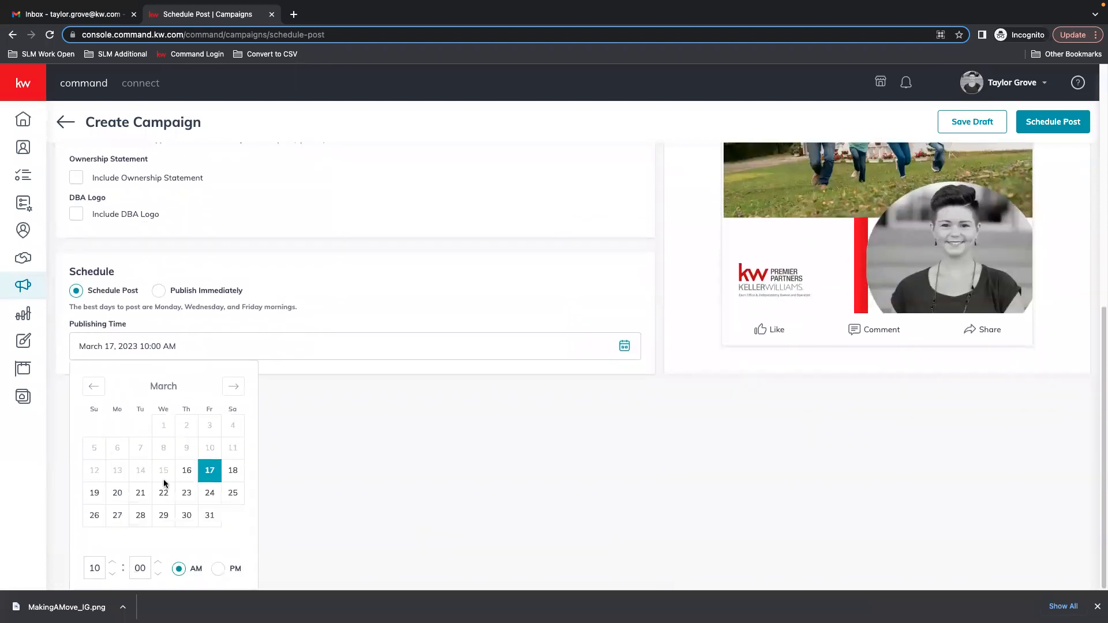
click(140, 493)
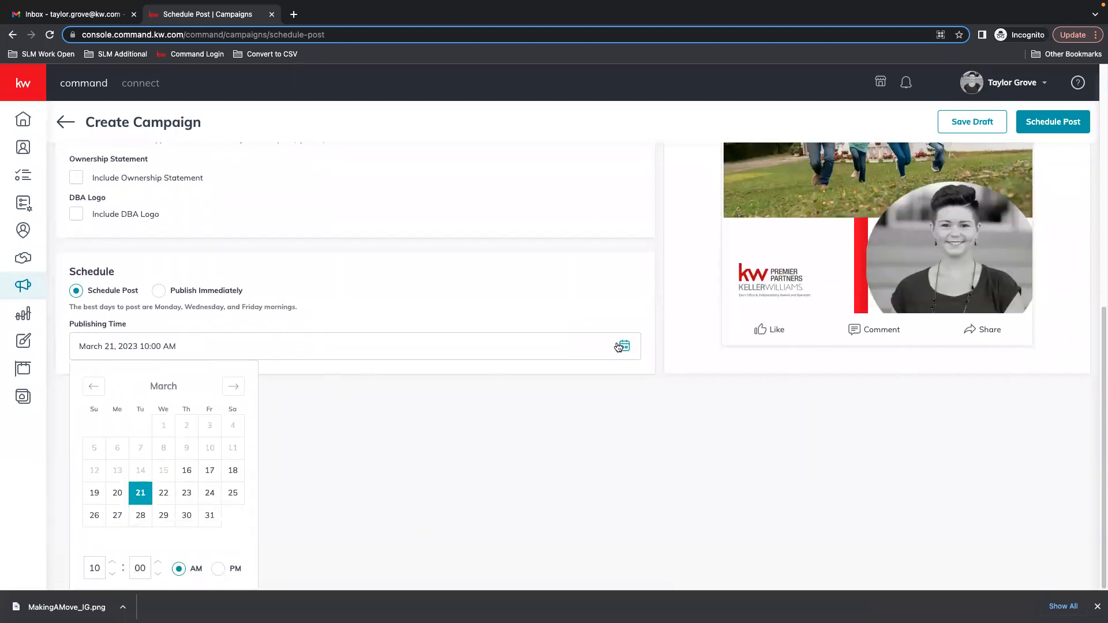
click(112, 563)
click(575, 389)
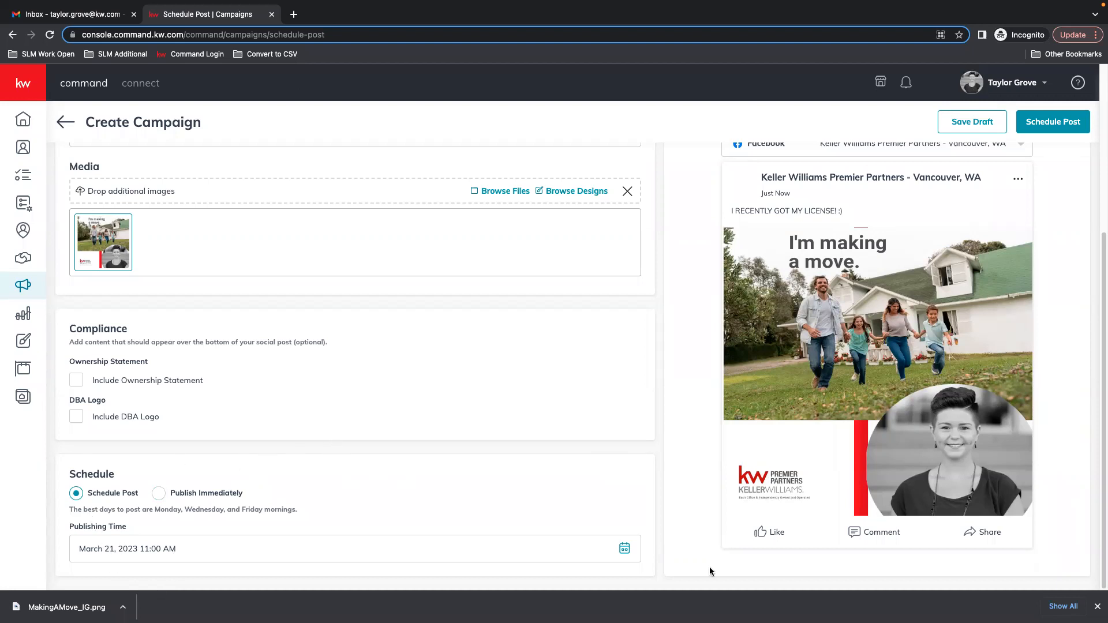
Schedule the post and confirm it in the review dialog.
scroll(797, 465, up, 5)
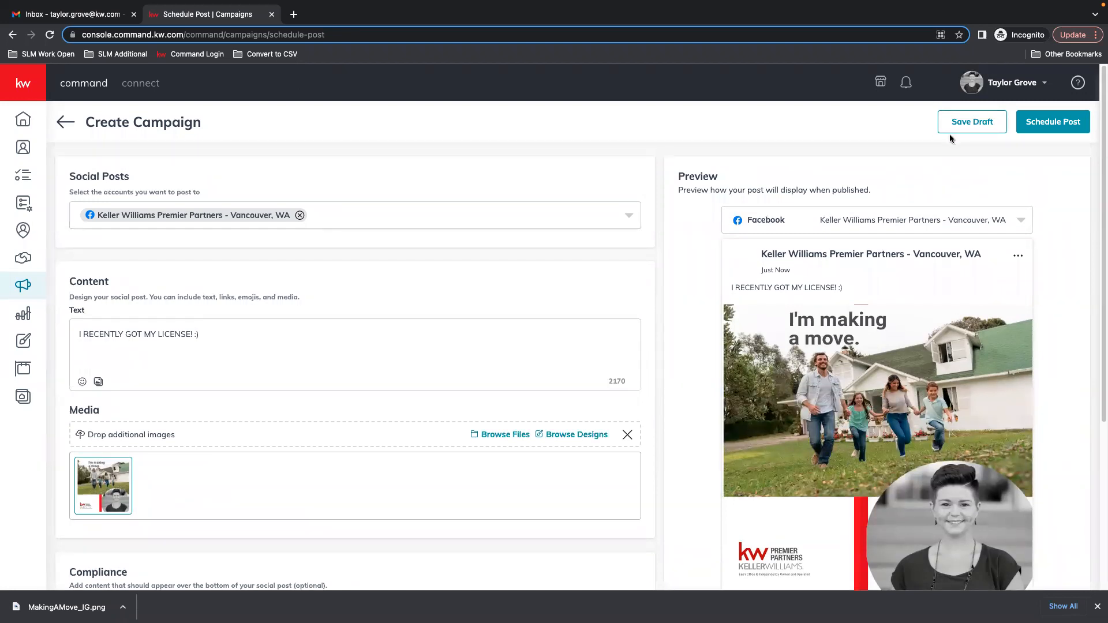
click(1055, 123)
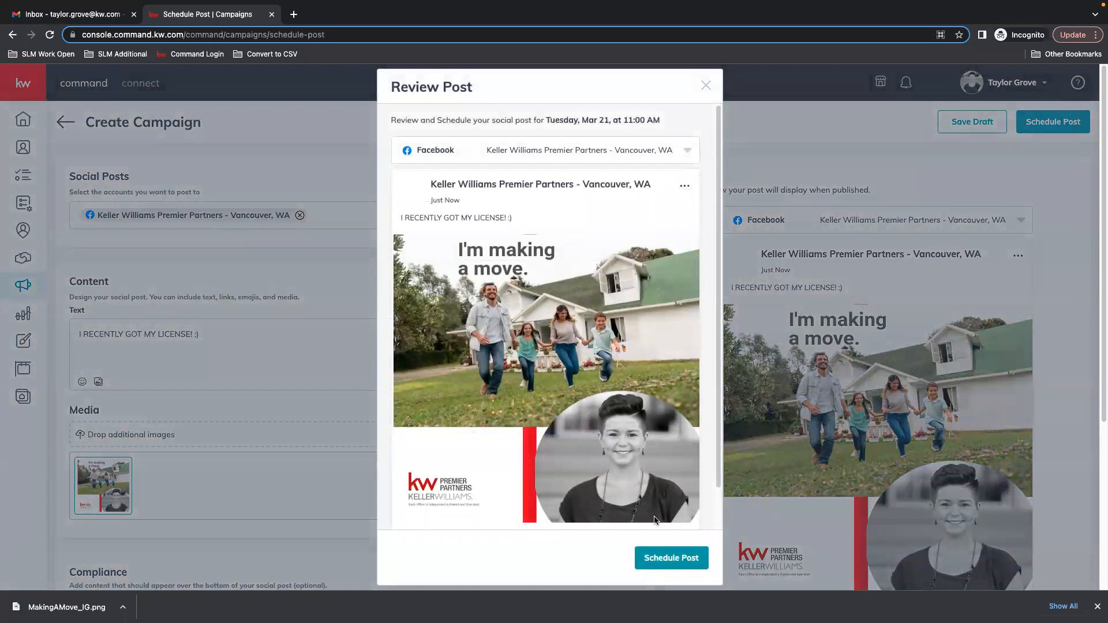
click(687, 564)
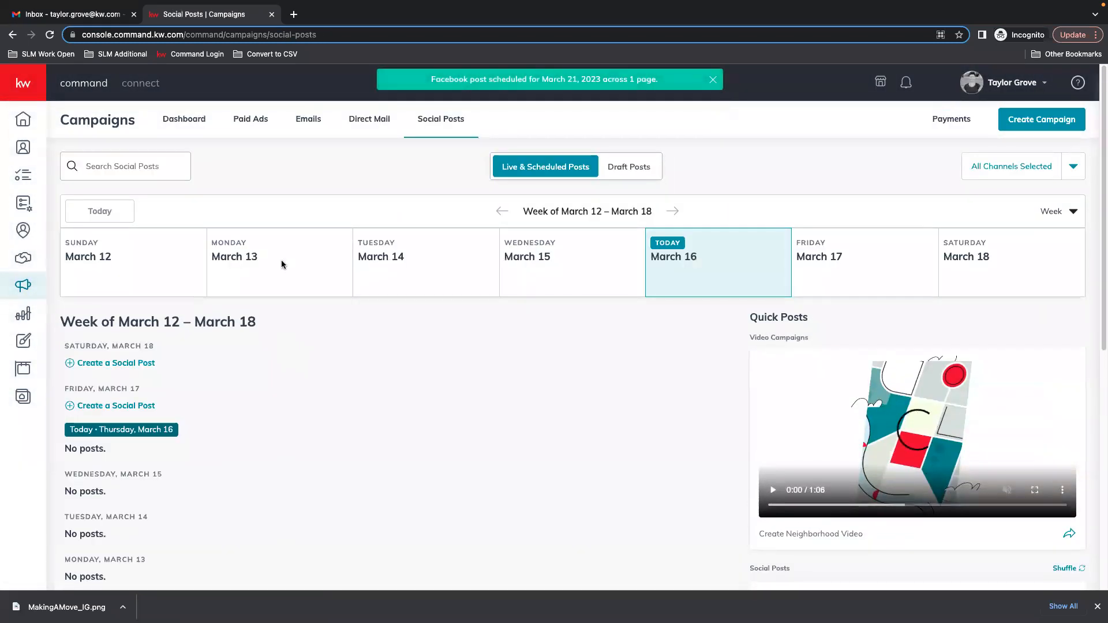
Switch the social posts calendar to month view and open the scheduled post on March 21.
click(1067, 211)
click(1008, 266)
scroll(629, 354, down, 1)
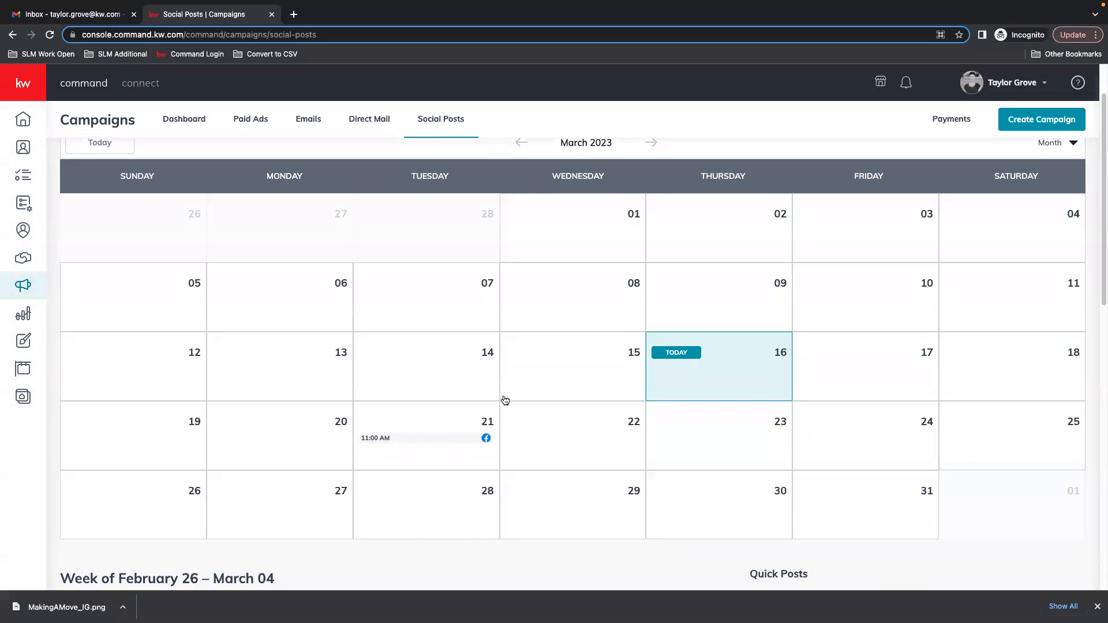
click(392, 442)
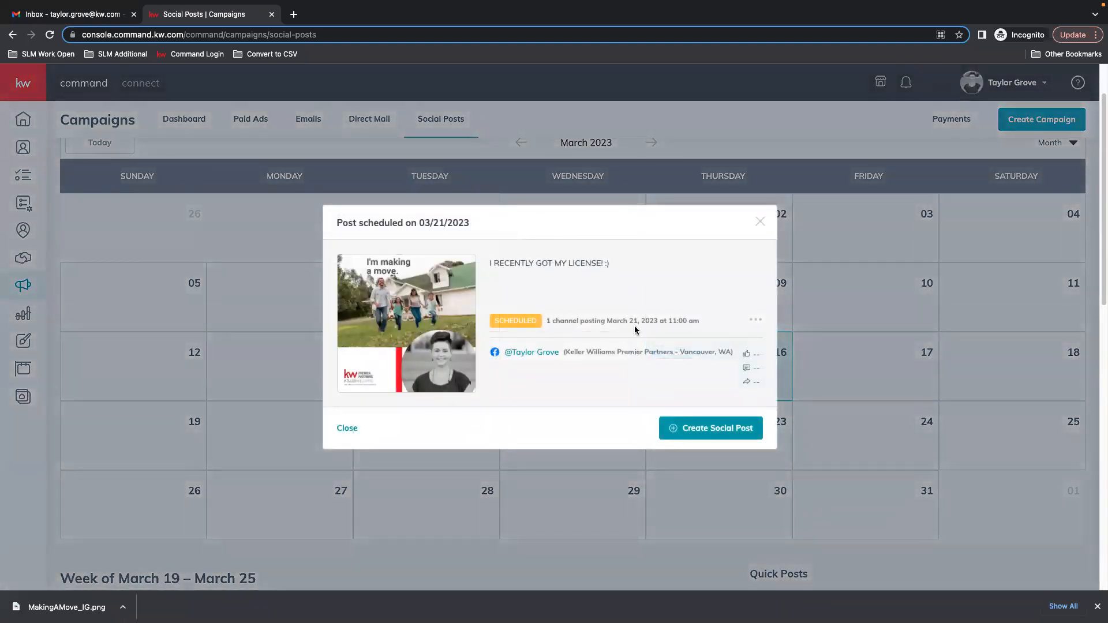
Delete the scheduled post and close its dialog.
click(760, 321)
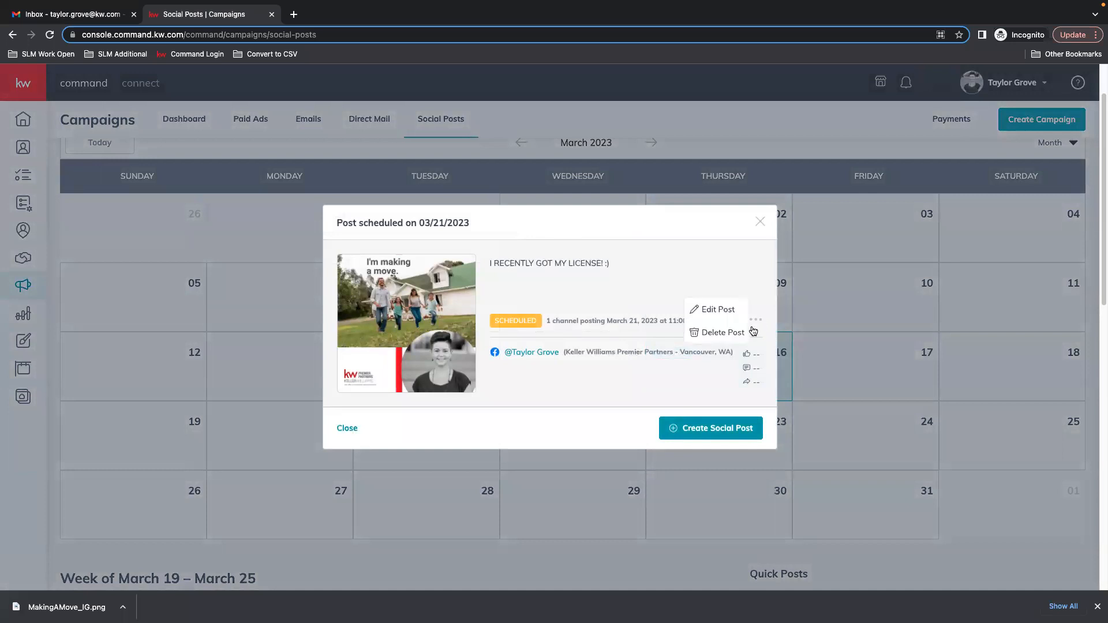
click(719, 332)
click(590, 366)
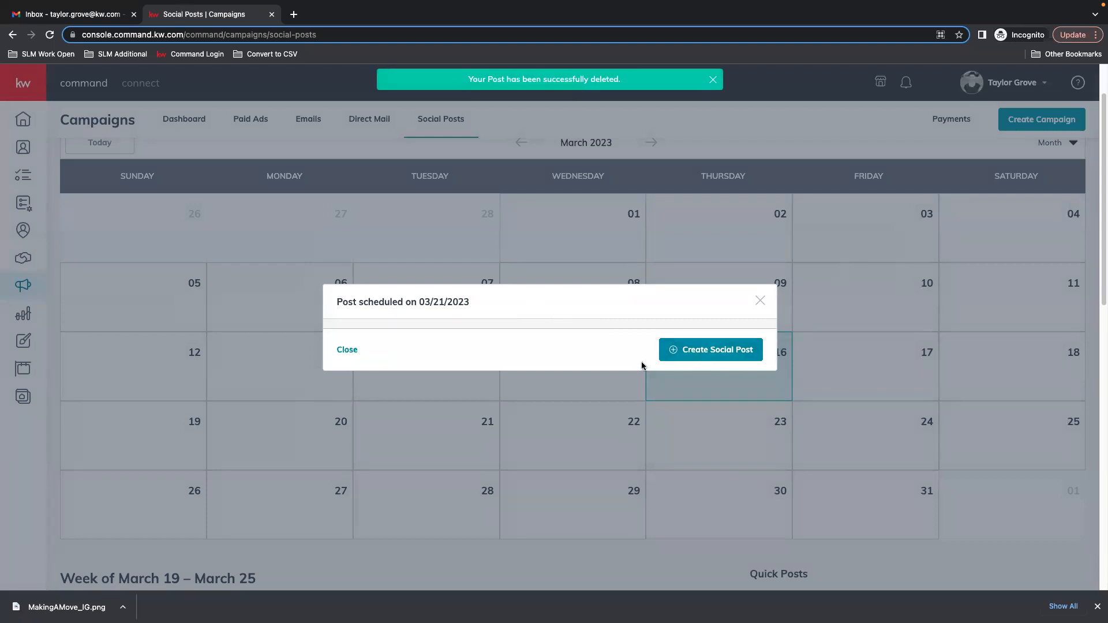
click(349, 348)
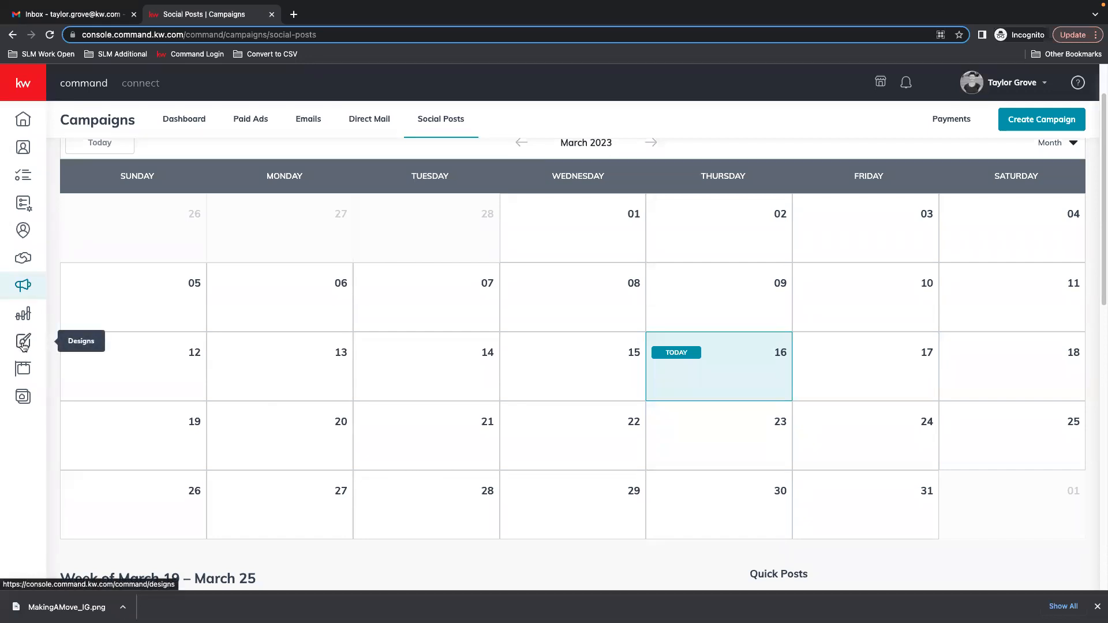
scroll(494, 517, down, 4)
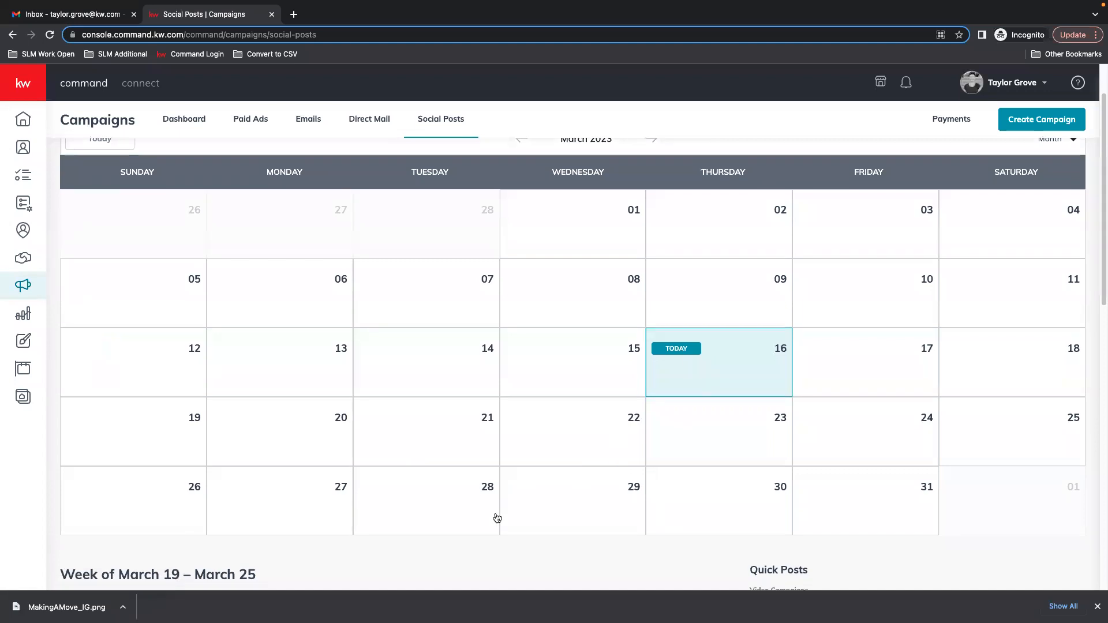
scroll(272, 465, up, 5)
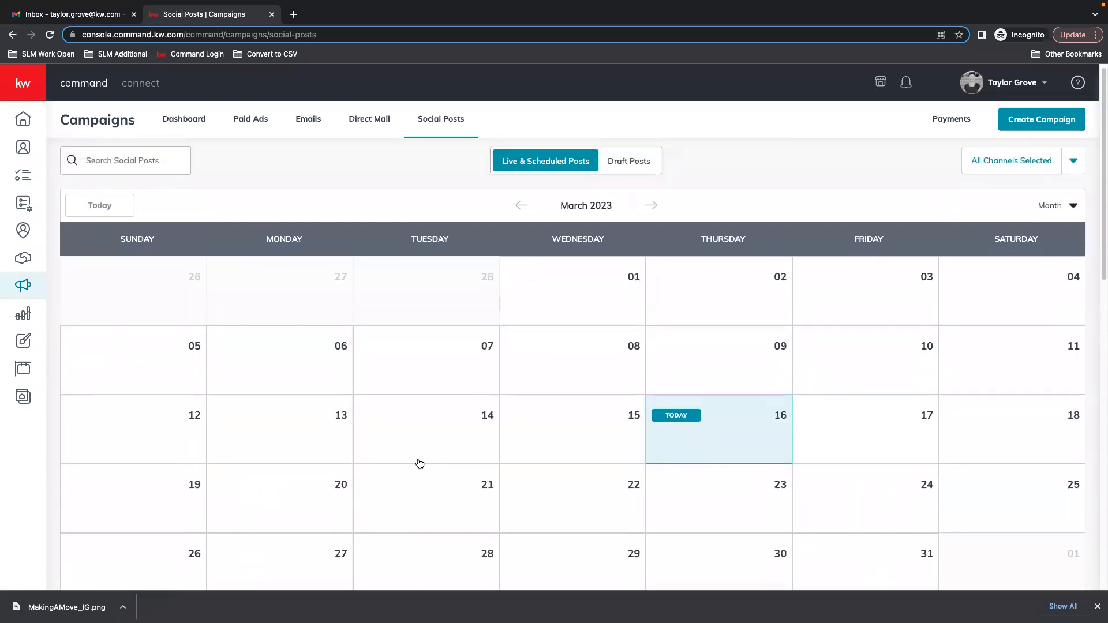
scroll(634, 522, down, 2)
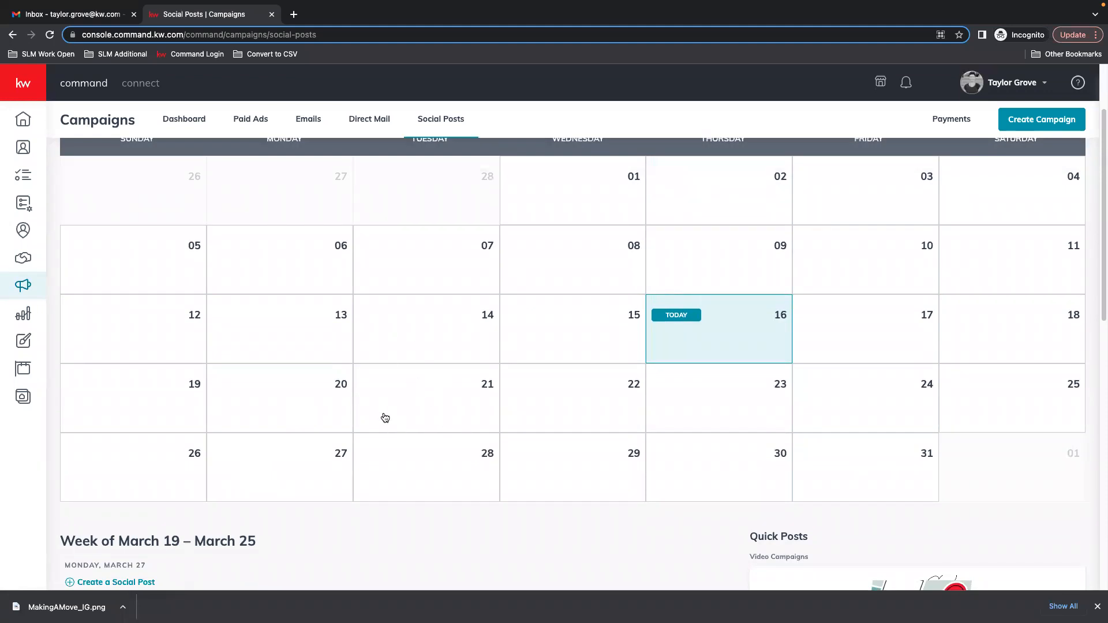
scroll(481, 476, up, 2)
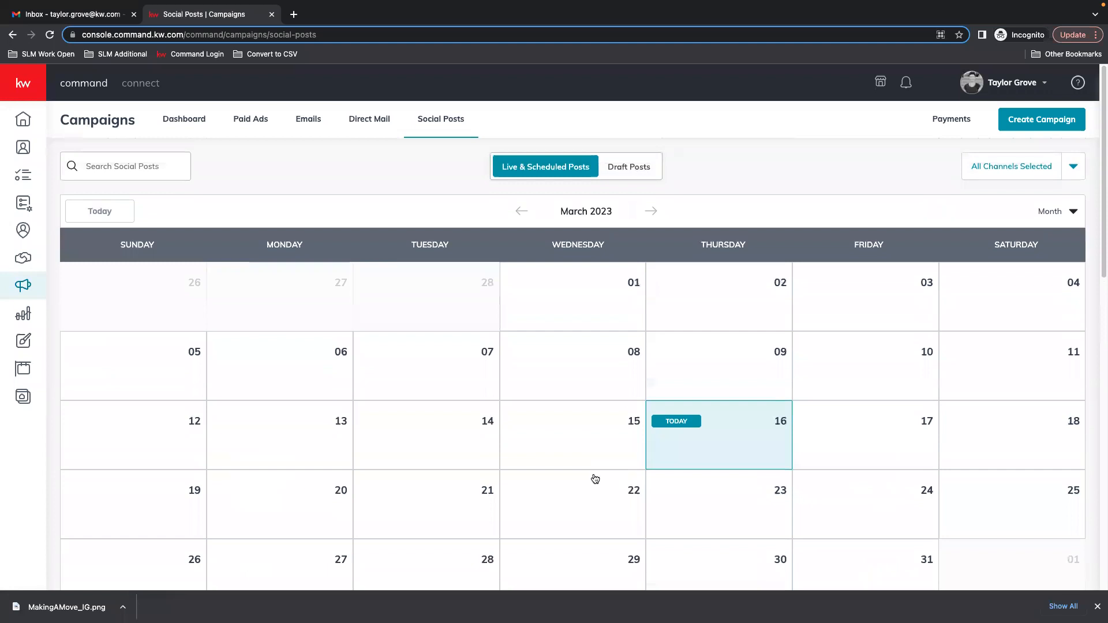
Open the MakingAMove_IG design in the editor and show its Animation options.
click(1098, 607)
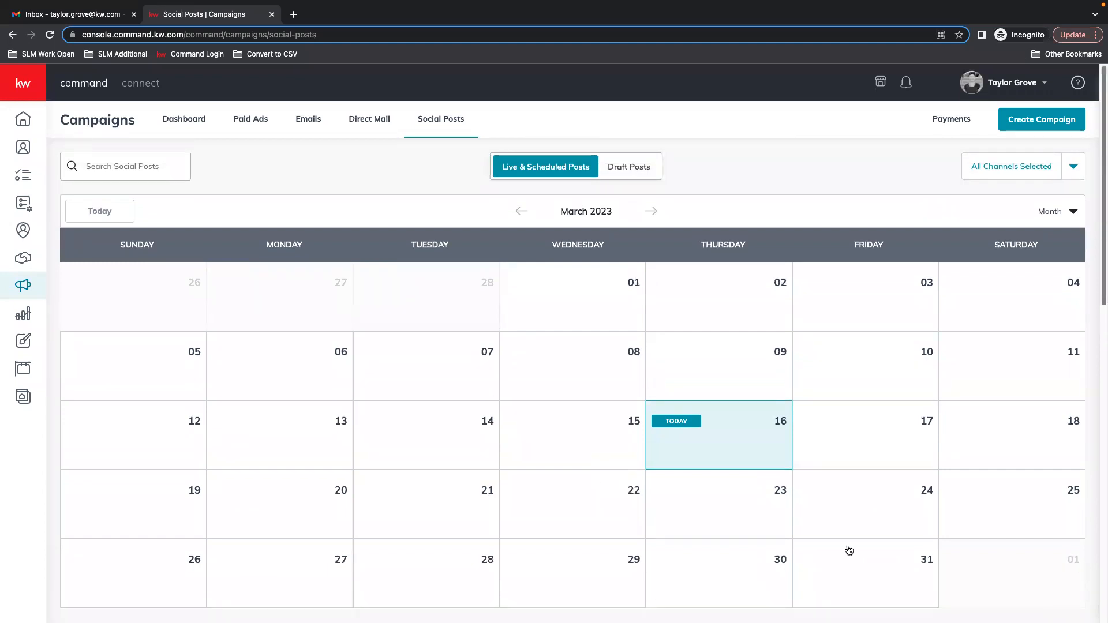
scroll(472, 434, down, 4)
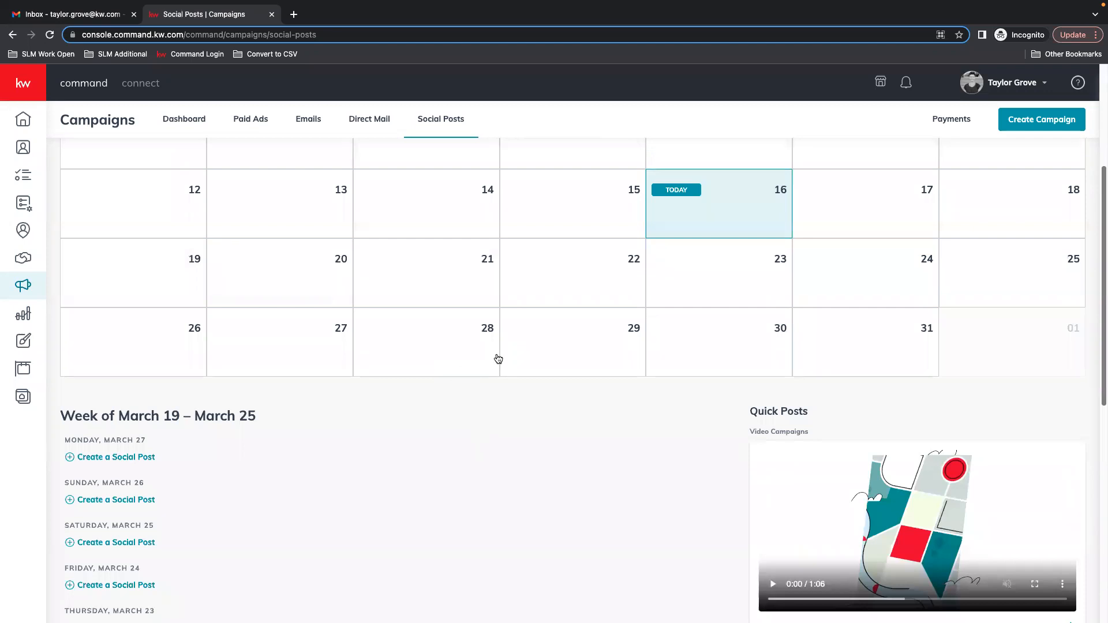
scroll(537, 352, up, 4)
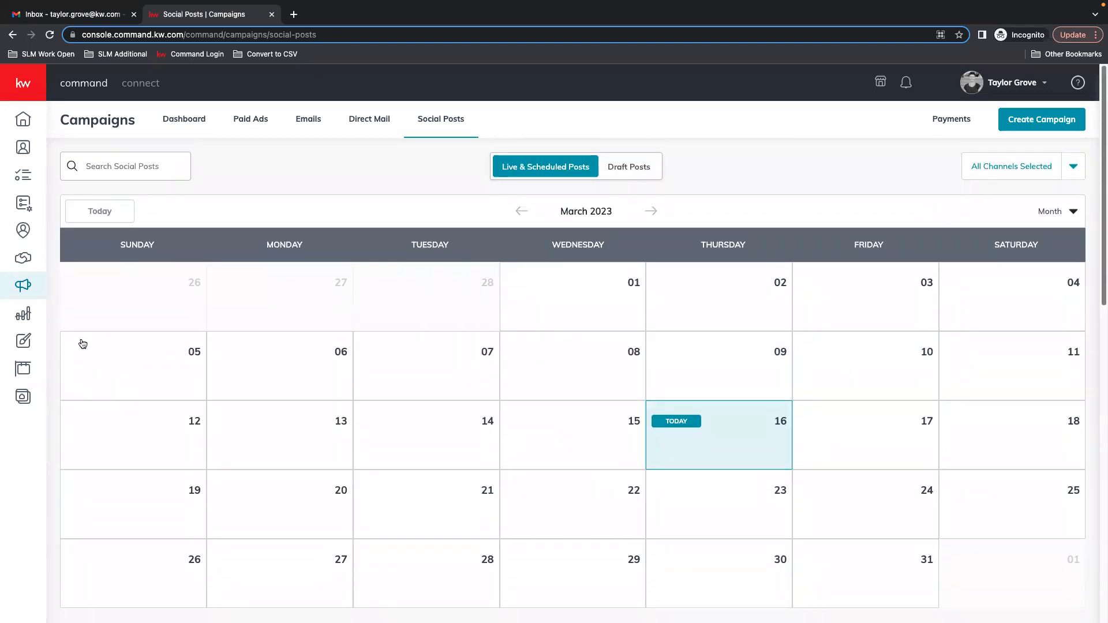
click(23, 341)
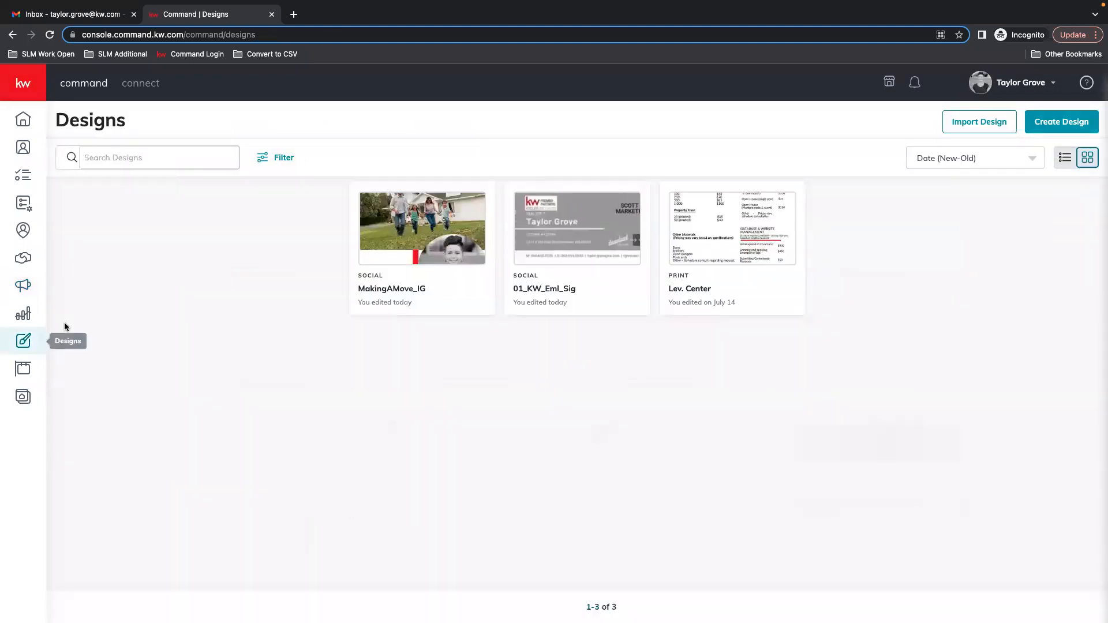
click(437, 238)
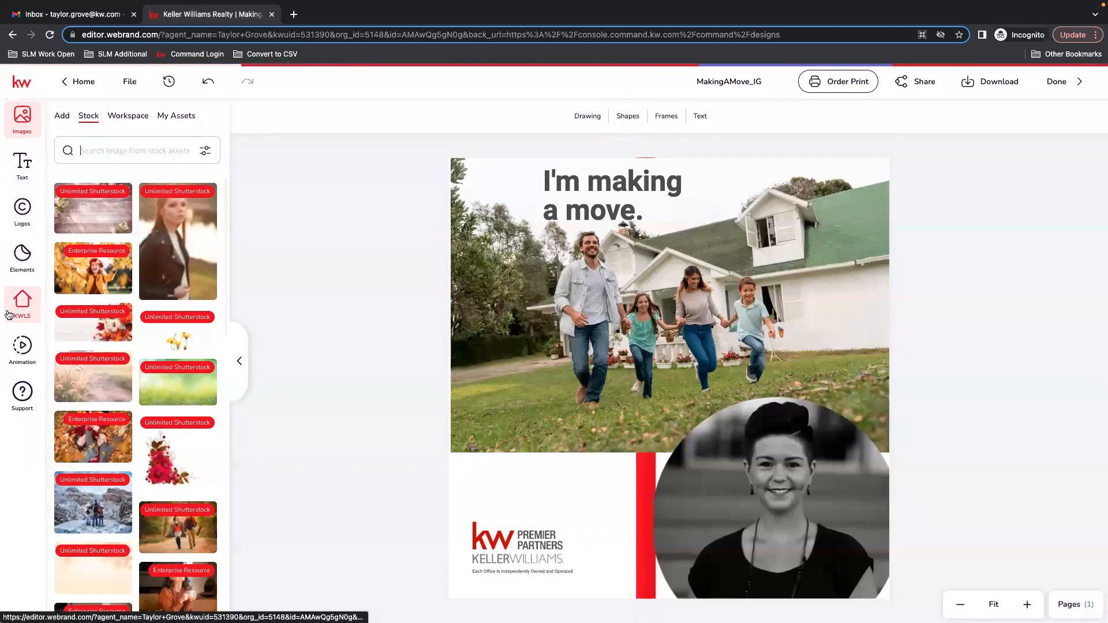
click(23, 355)
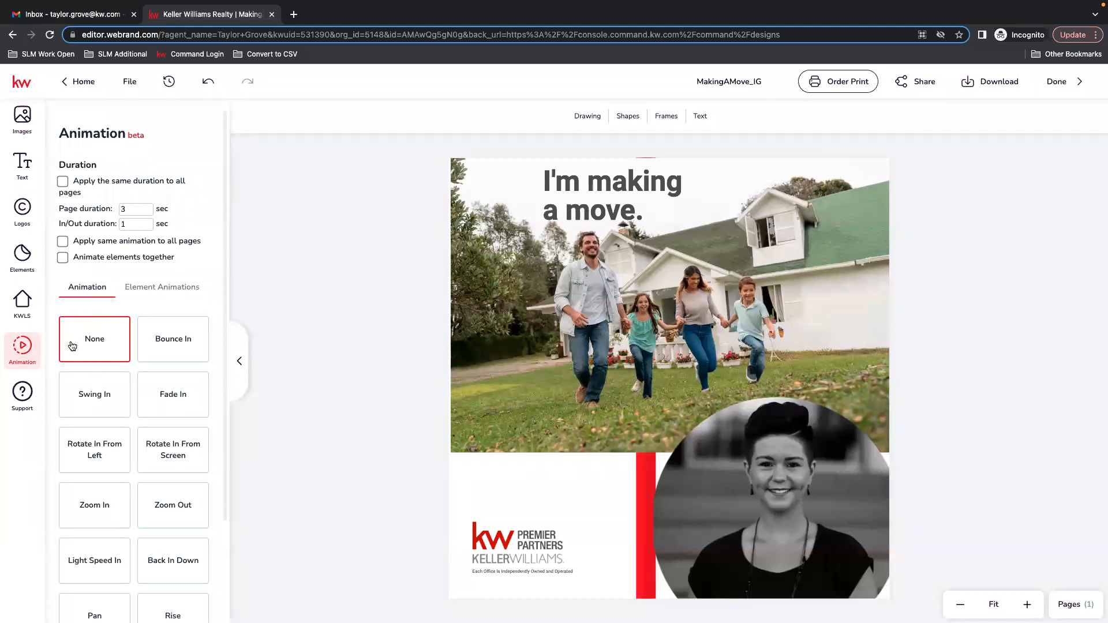
Try the Bounce In, Swing In and Fade In page animations and set the page duration to 5 seconds.
click(185, 343)
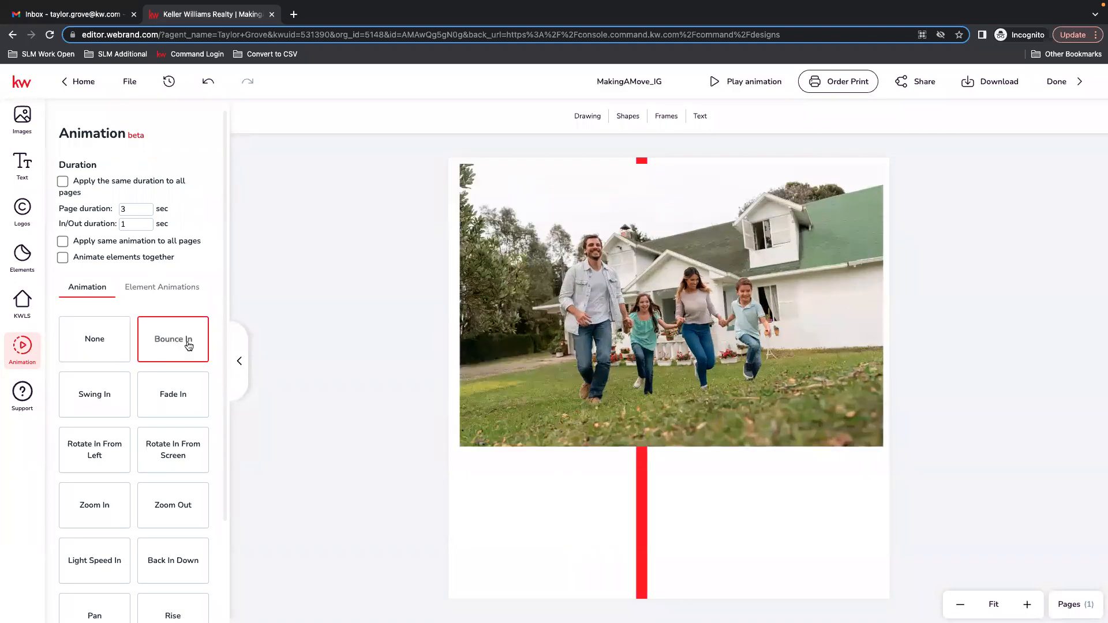
click(103, 406)
click(181, 401)
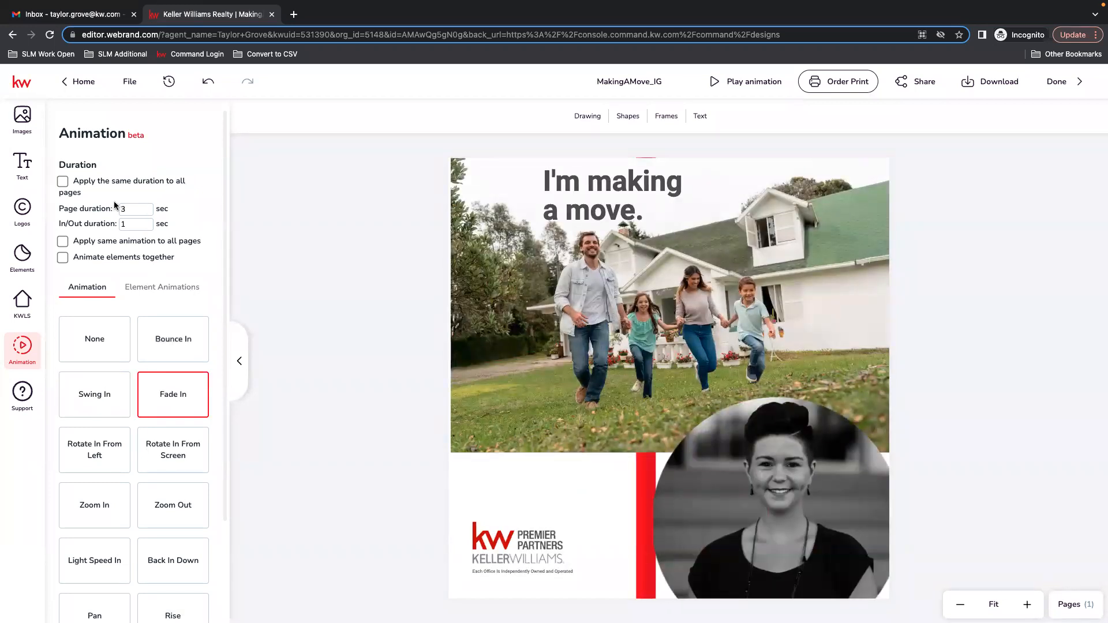
click(149, 206)
Try the Zoom In, Zoom Out and Rotate In From Screen page animations, then reset the page animation to None.
click(107, 503)
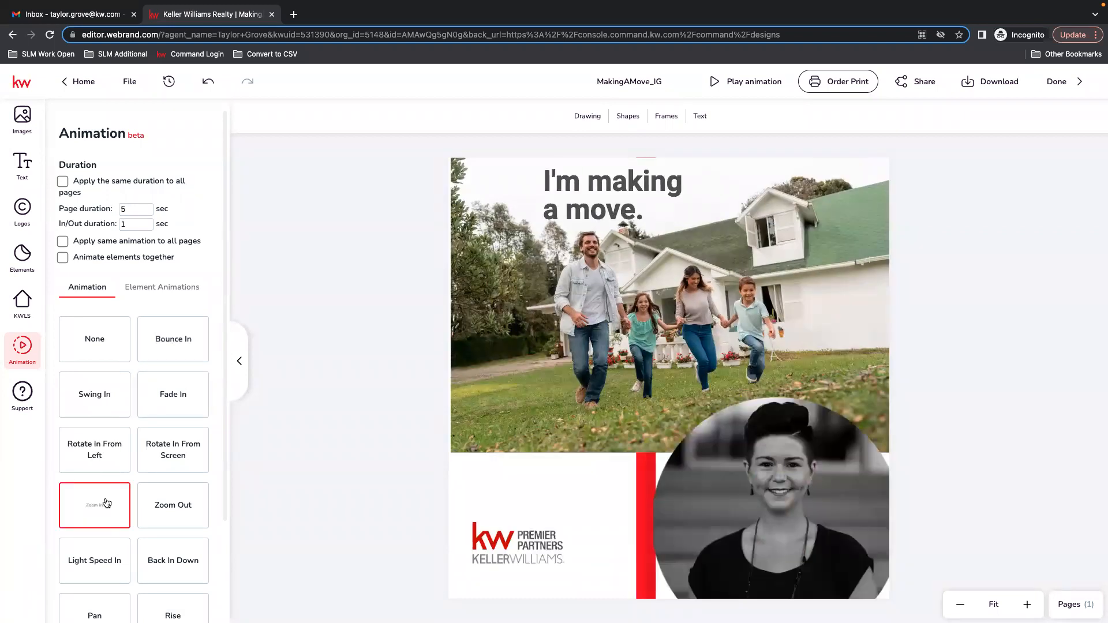
click(189, 517)
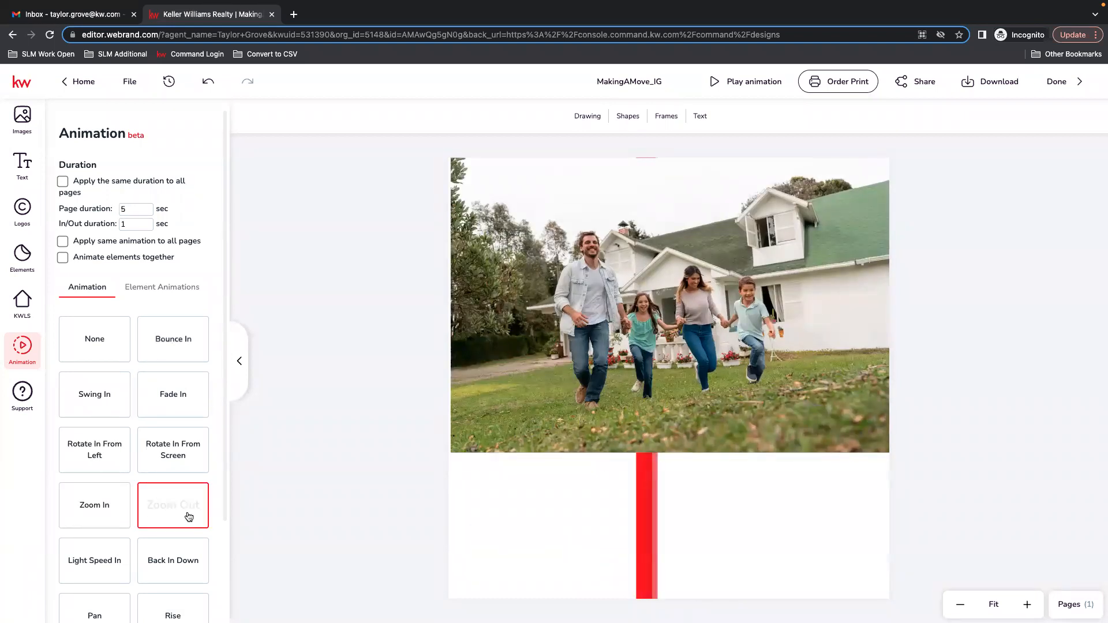
click(172, 458)
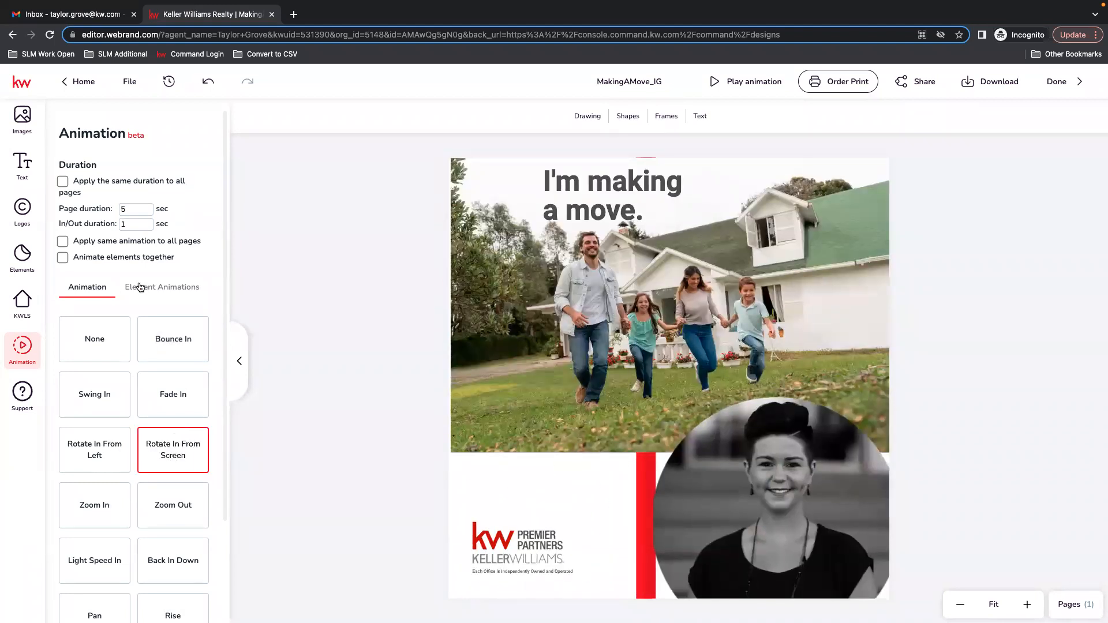
click(102, 333)
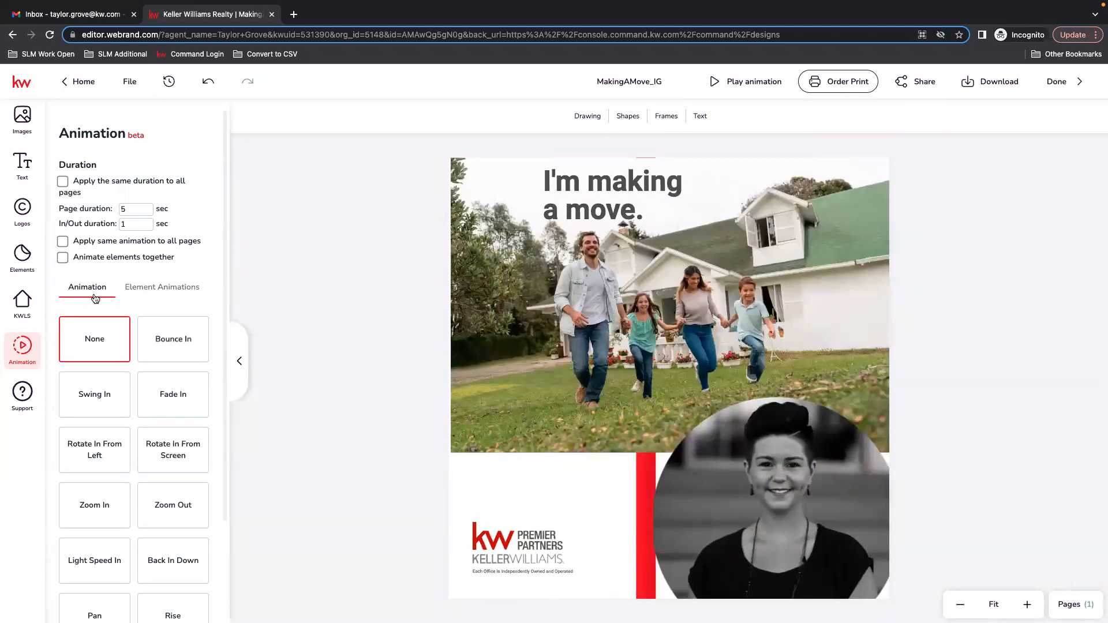
Give the "I'm making a move." headline the Back In Down element animation and set the page duration to 7 seconds.
click(171, 288)
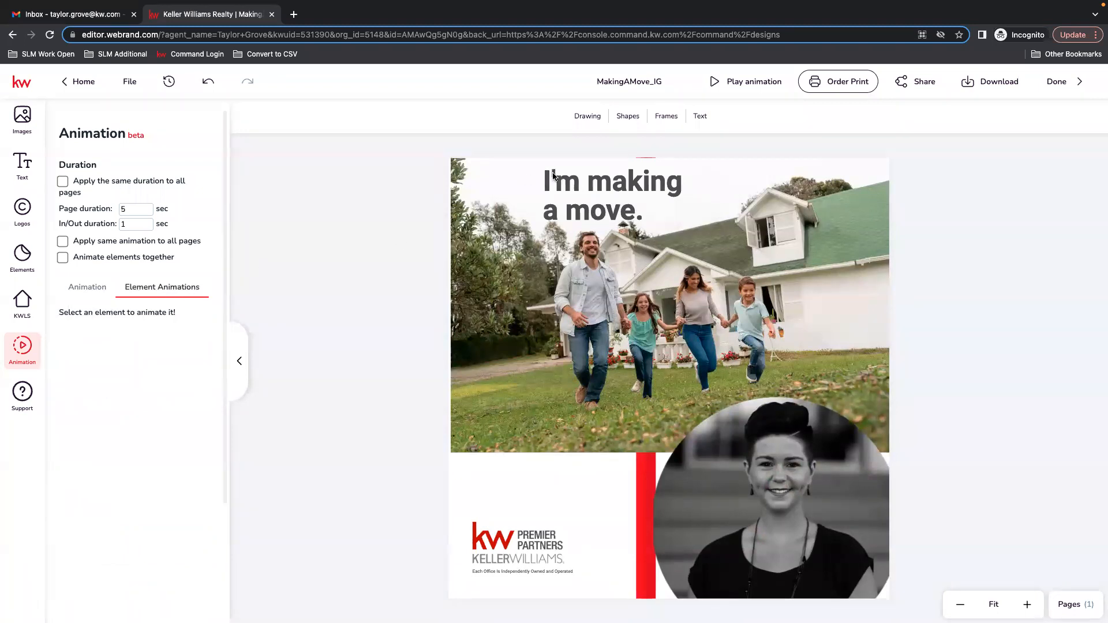
click(607, 201)
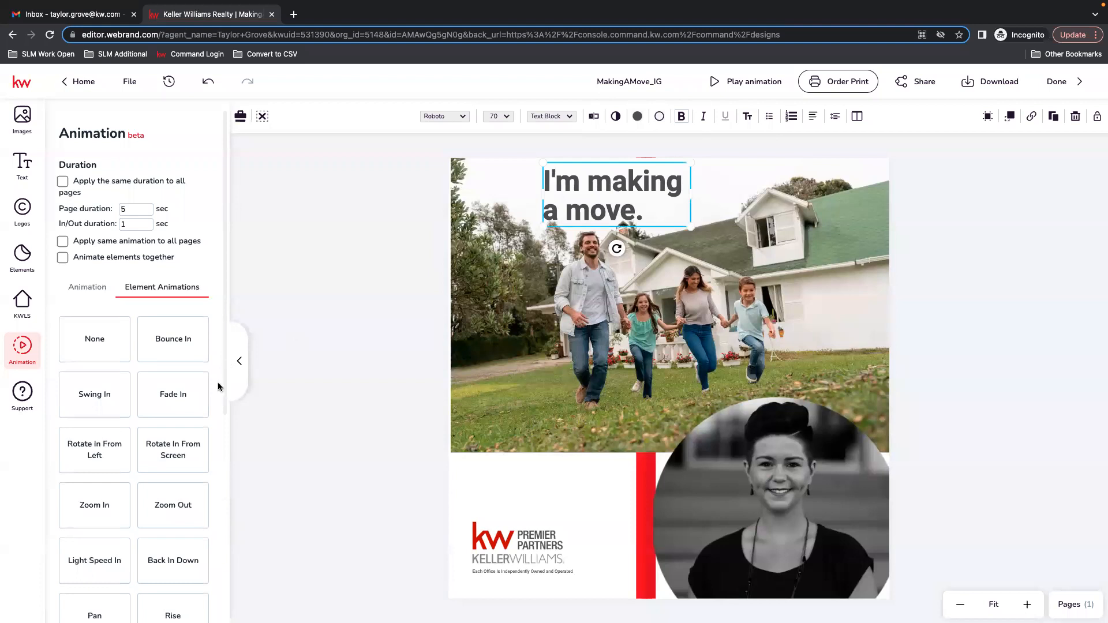
click(181, 567)
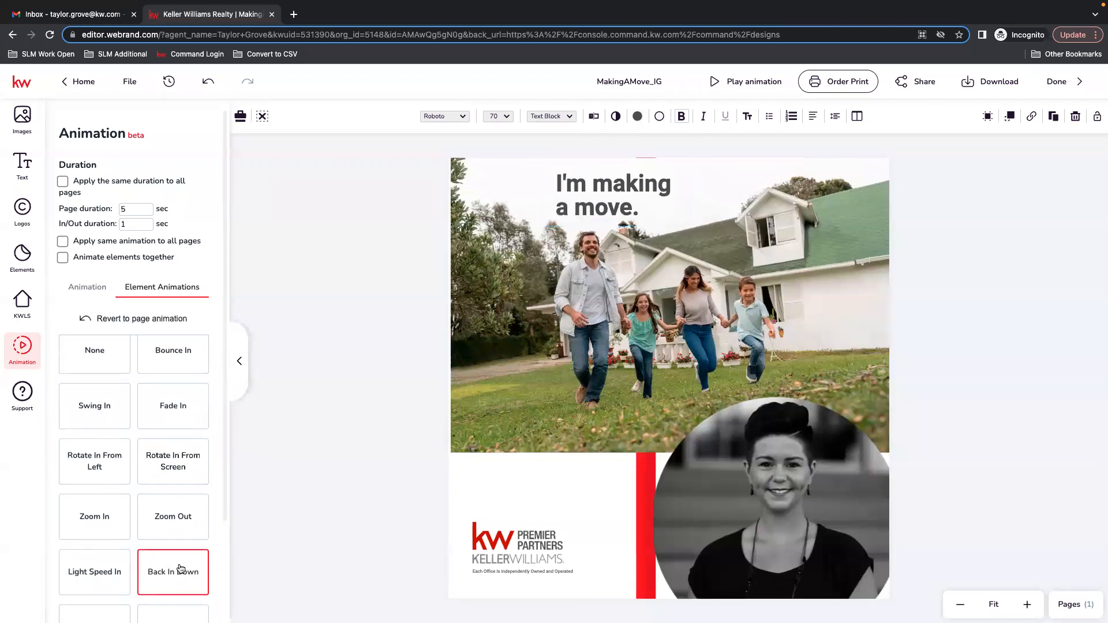
click(148, 207)
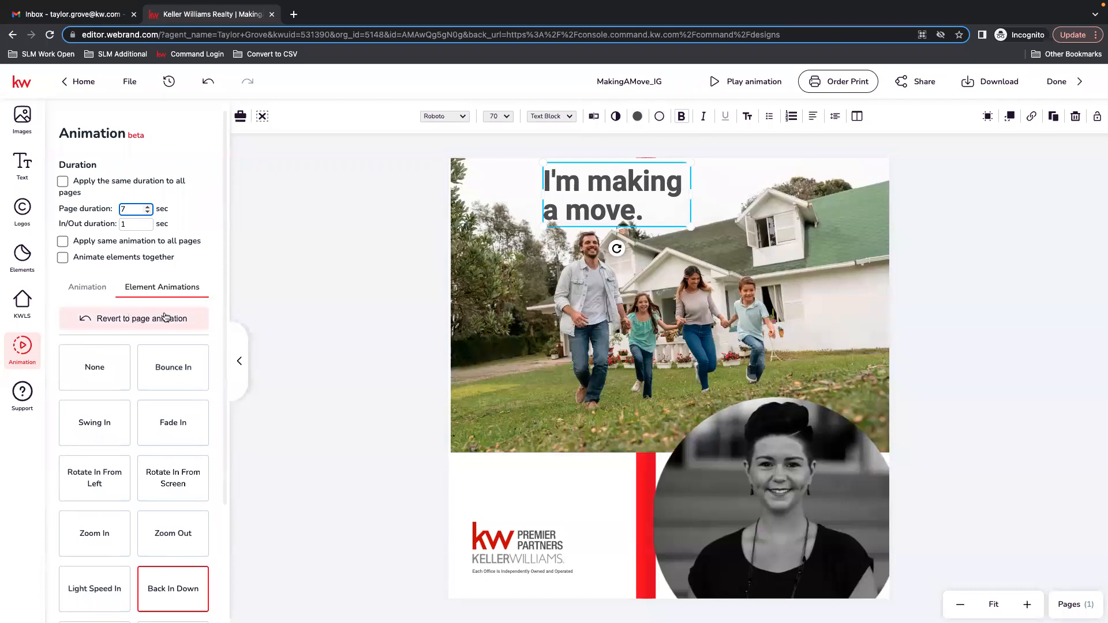
click(187, 598)
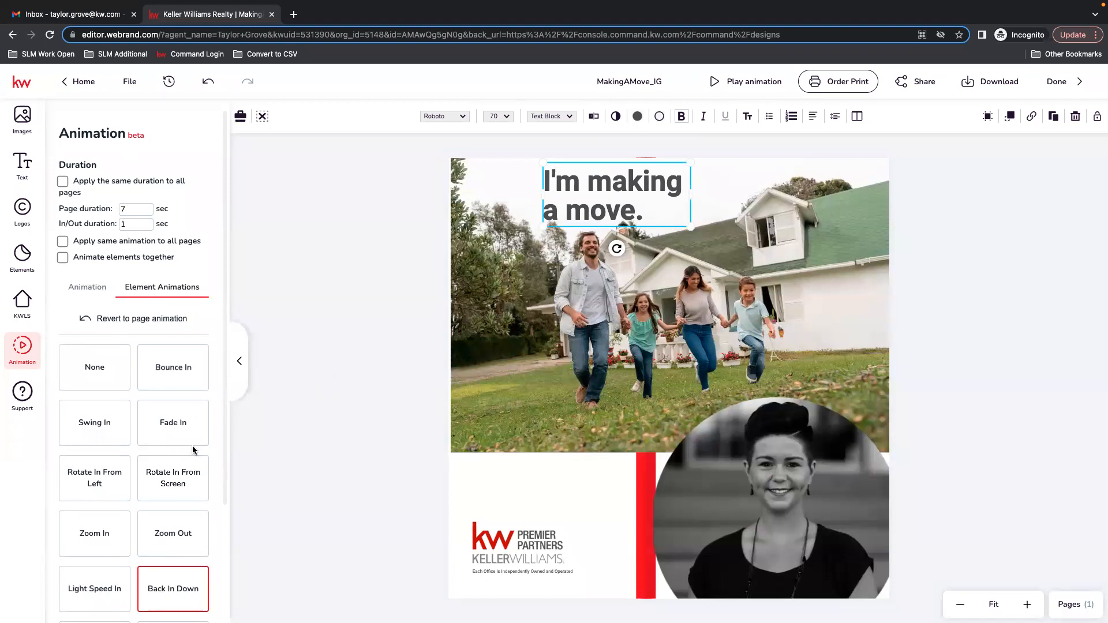
Change the headline's element animation to Magic Block.
scroll(173, 456, down, 3)
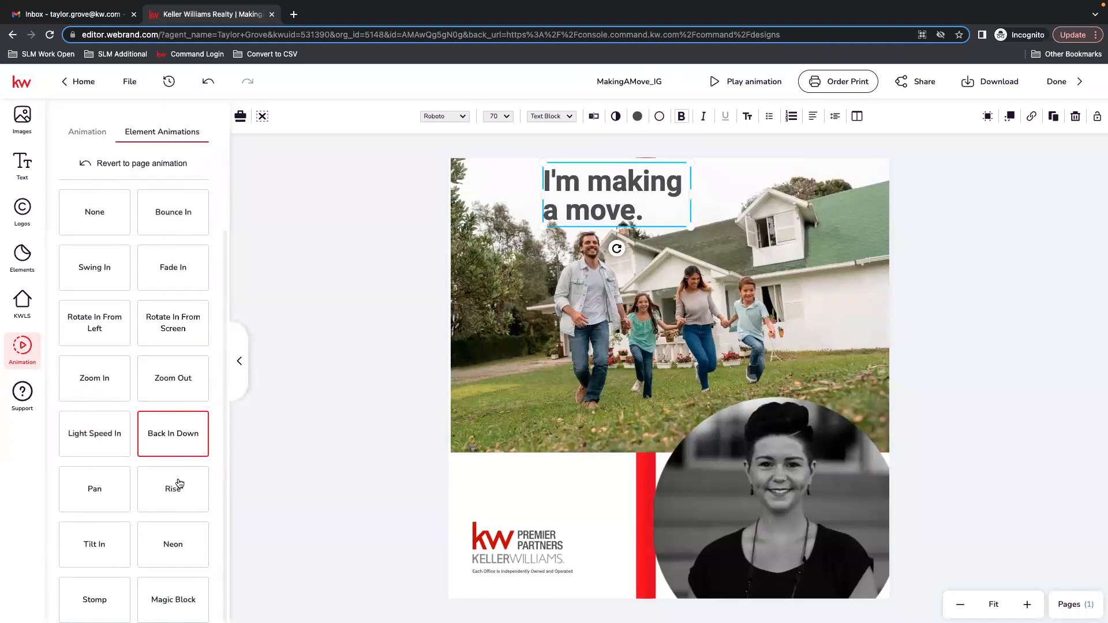
click(178, 559)
click(149, 606)
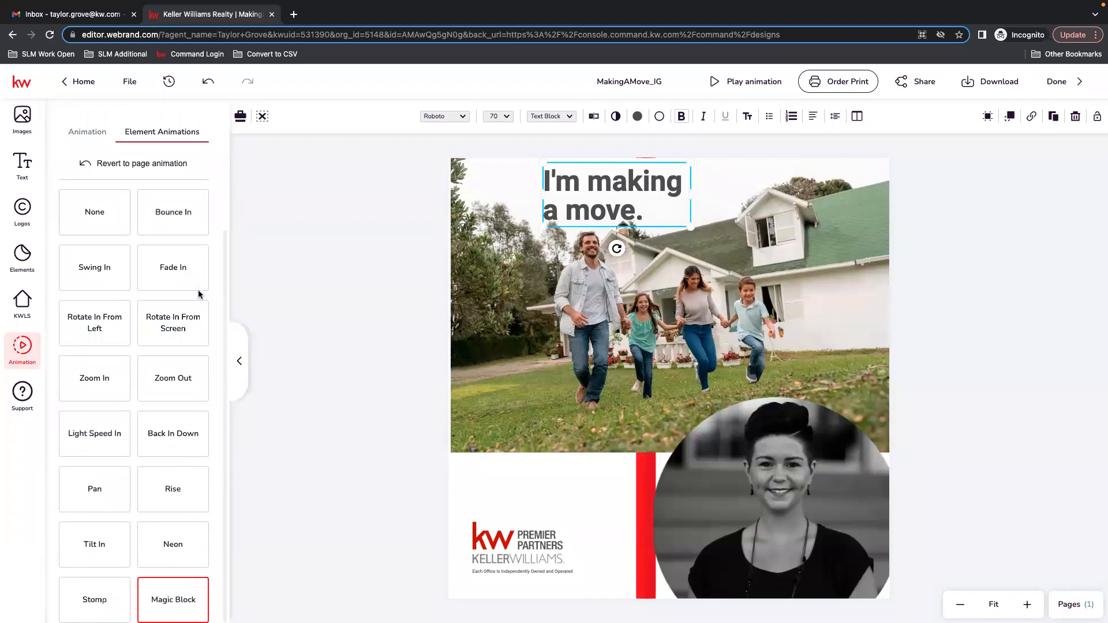
scroll(199, 294, up, 3)
Preview the design's animation playback twice, selecting the agent photo in between.
click(744, 82)
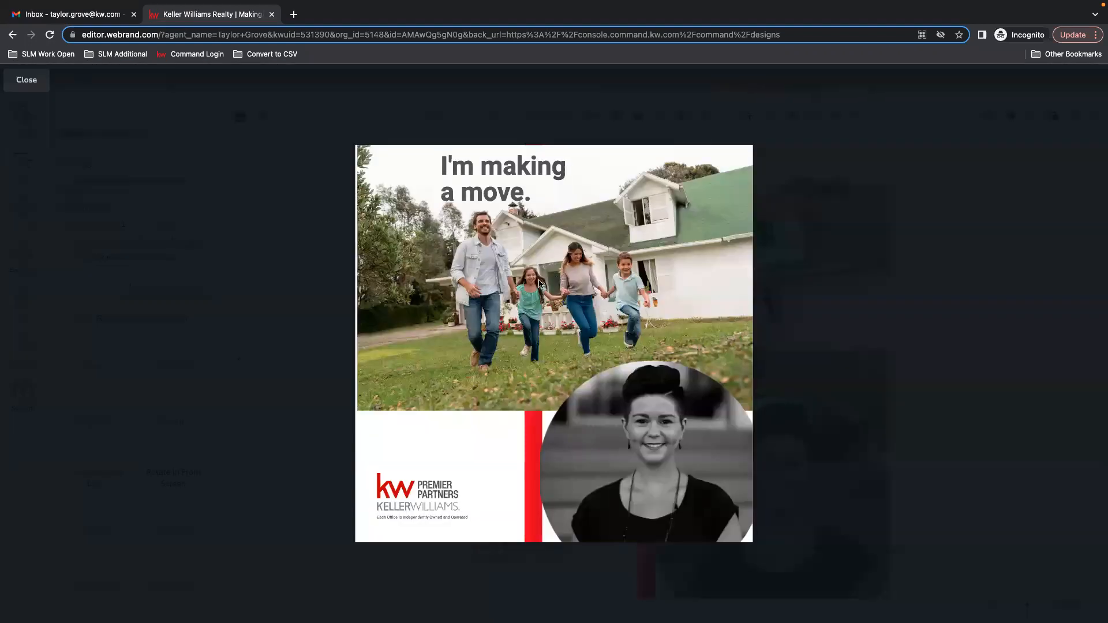
click(23, 82)
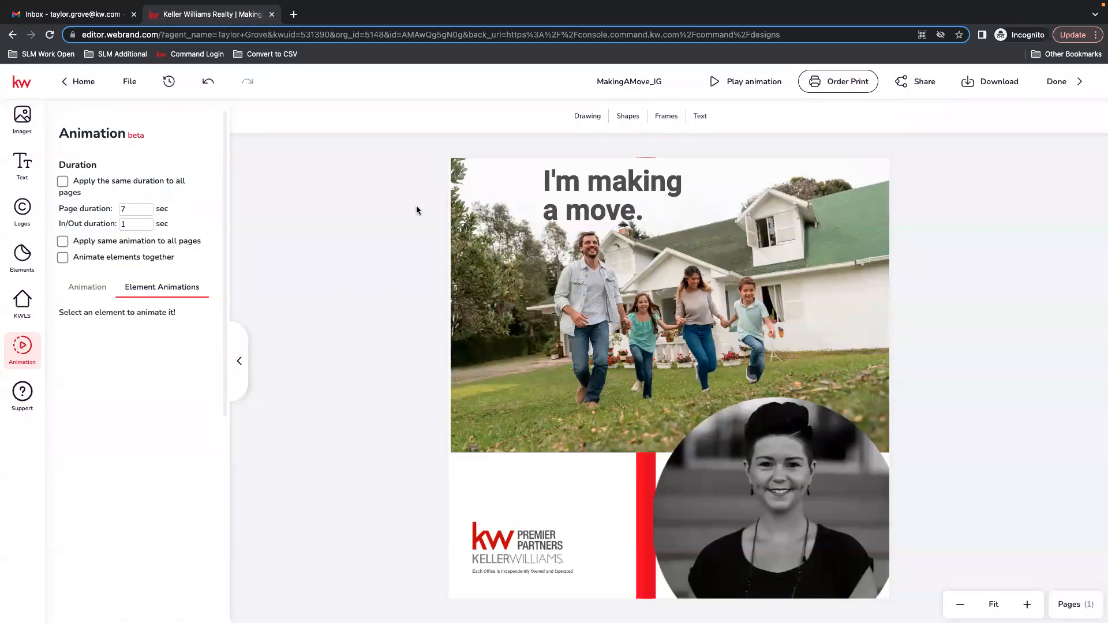
click(772, 505)
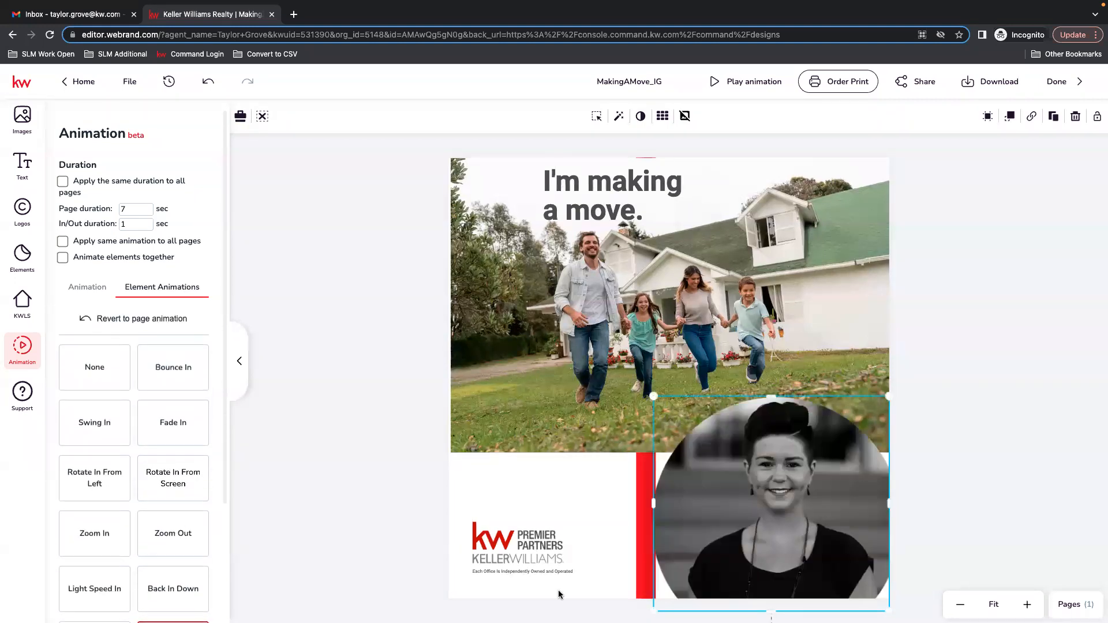
click(771, 82)
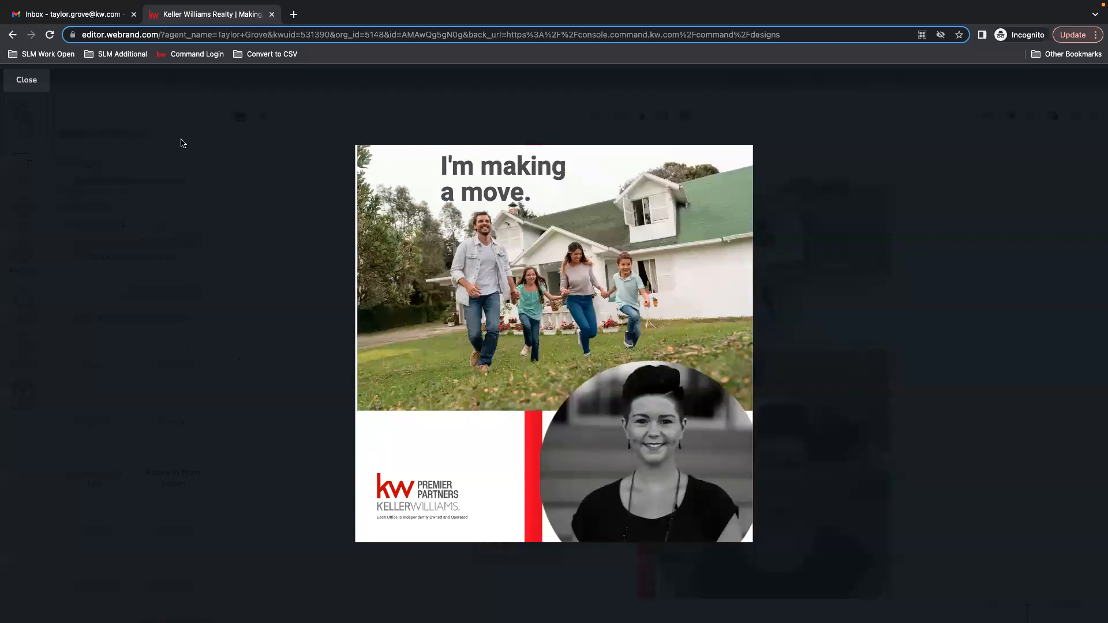
click(16, 85)
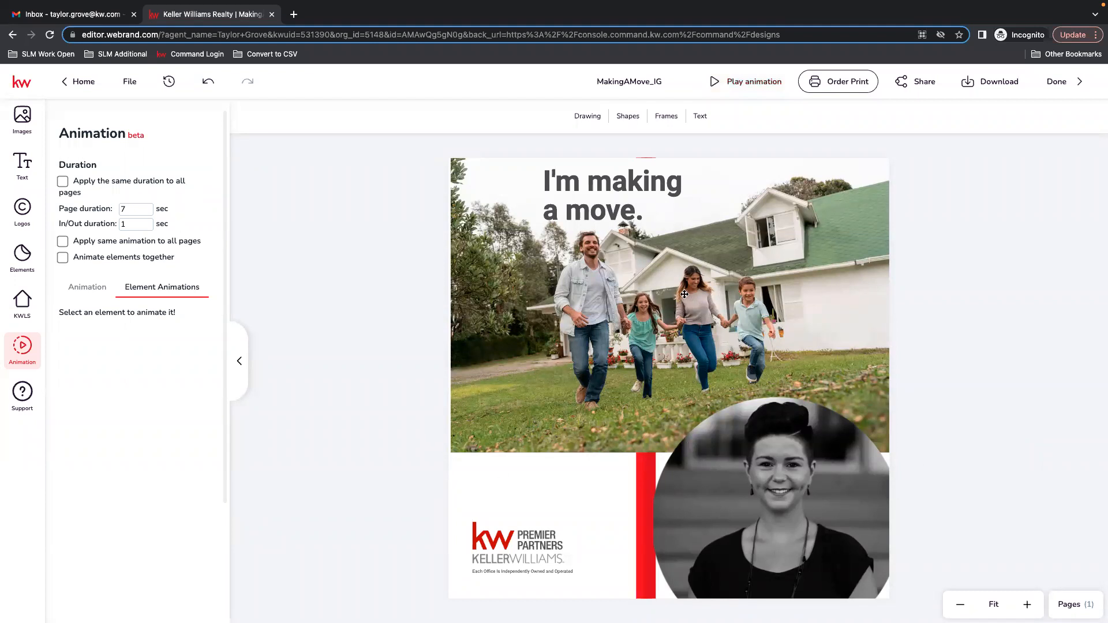
Open the download options to view the available file types, then close the download panel.
click(990, 81)
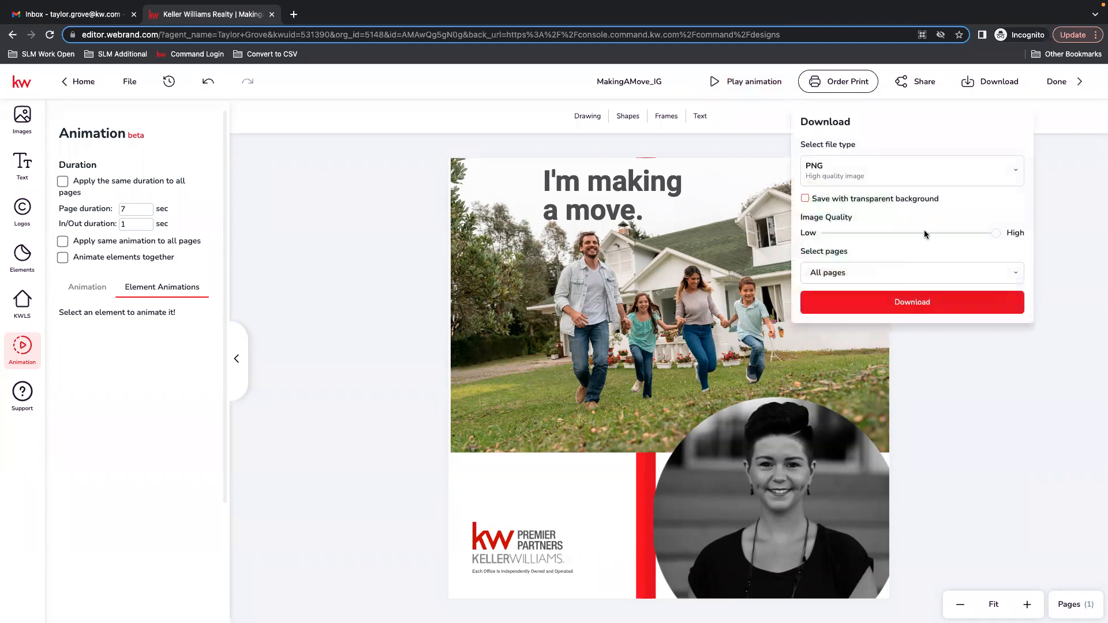
click(848, 176)
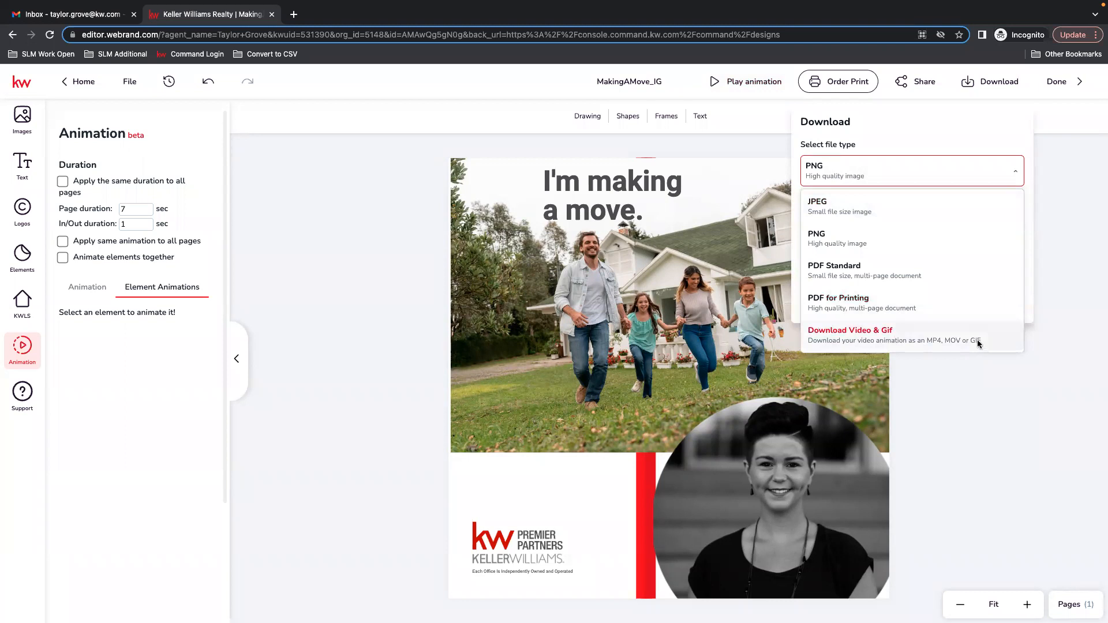
click(1014, 398)
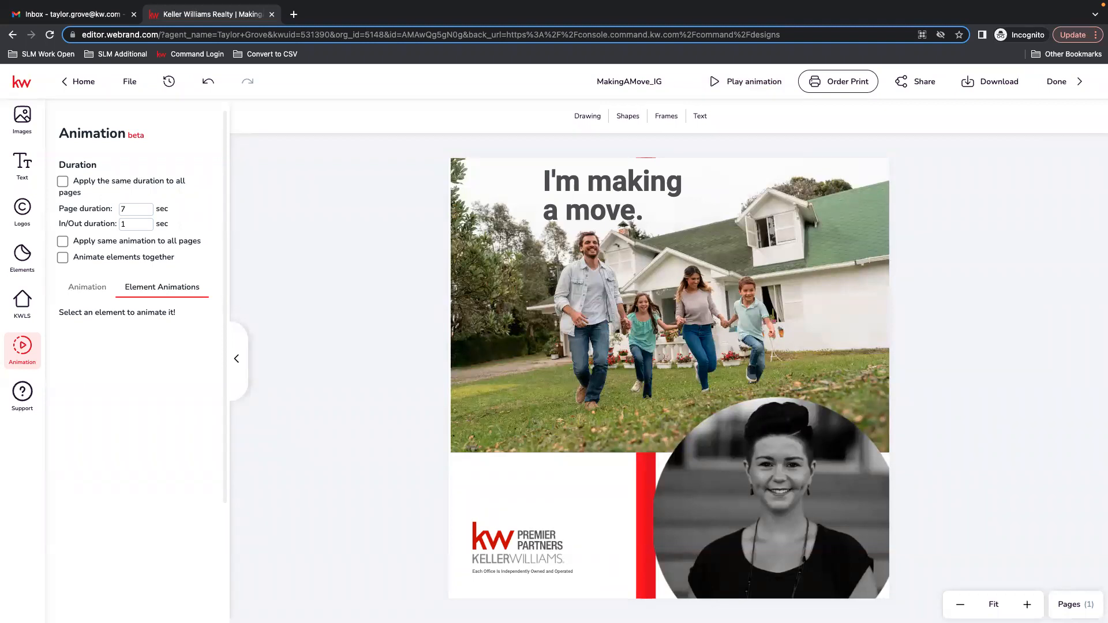
Exit the design editor and open the account Settings from the profile menu.
click(1075, 84)
click(575, 396)
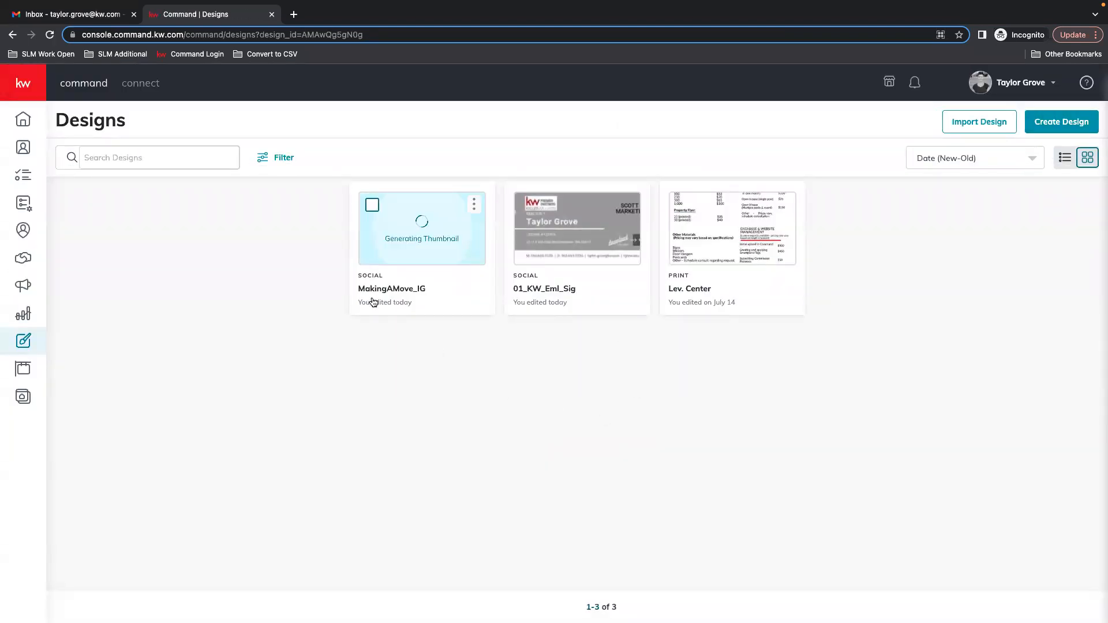
click(1010, 84)
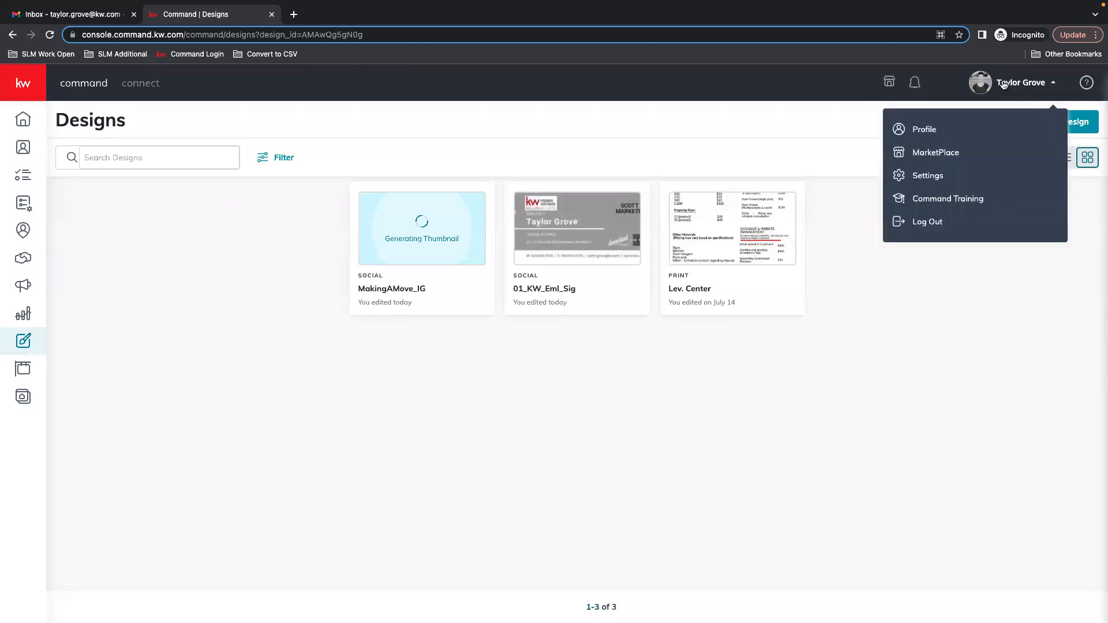
click(922, 175)
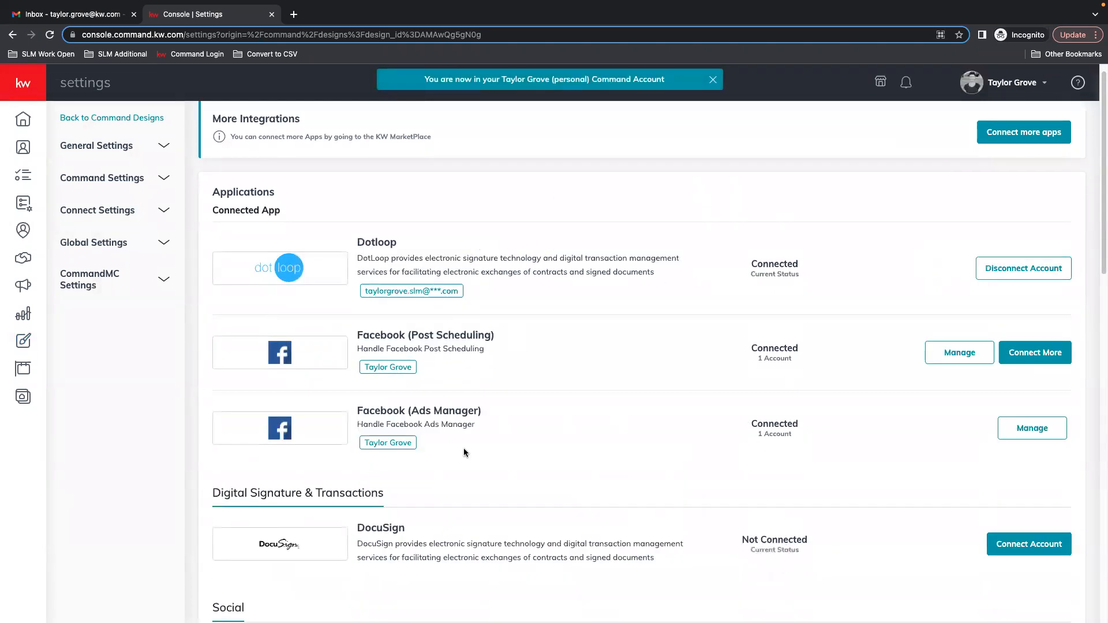
Examine the Facebook Post Scheduling and Facebook Ads Manager integrations in the connected apps list.
scroll(464, 264, down, 2)
drag(491, 252, 396, 249)
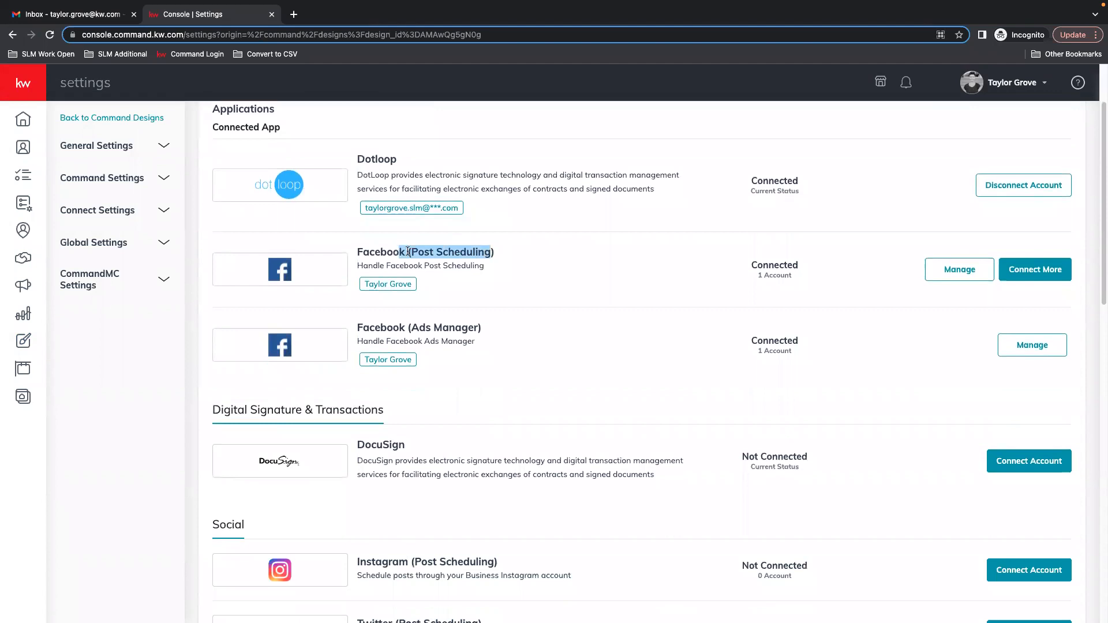
drag(405, 327, 485, 331)
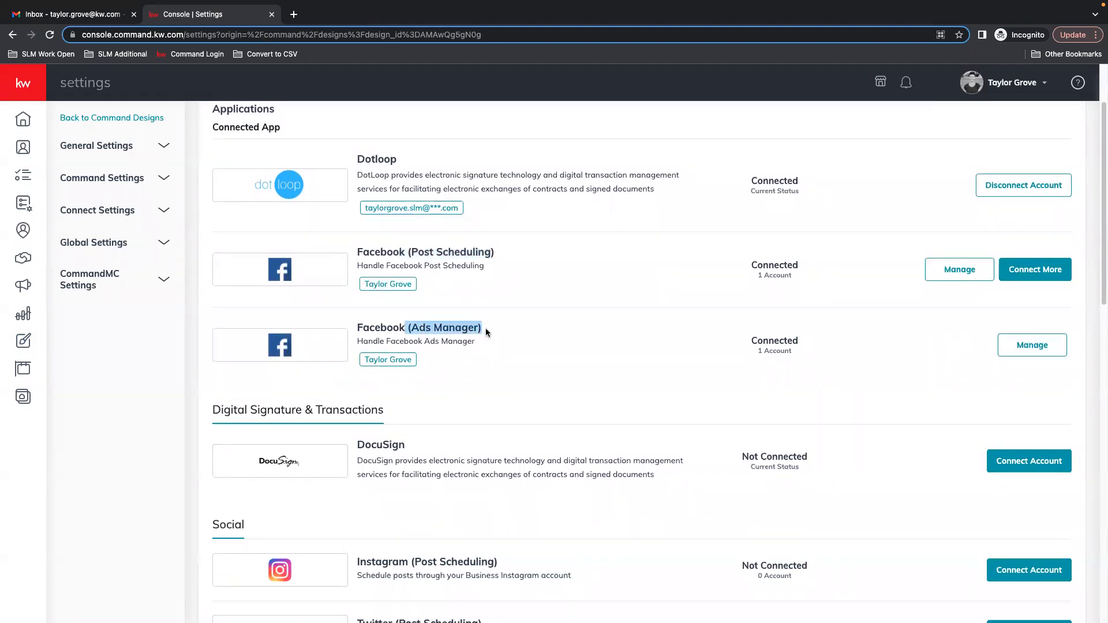
scroll(559, 326, down, 3)
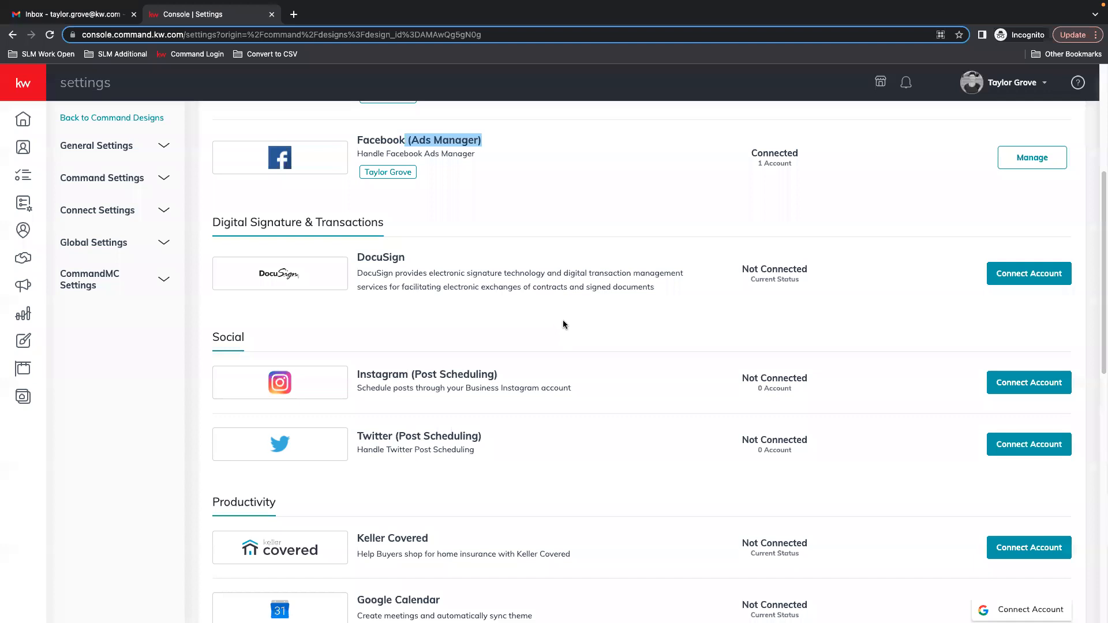
scroll(595, 309, down, 4)
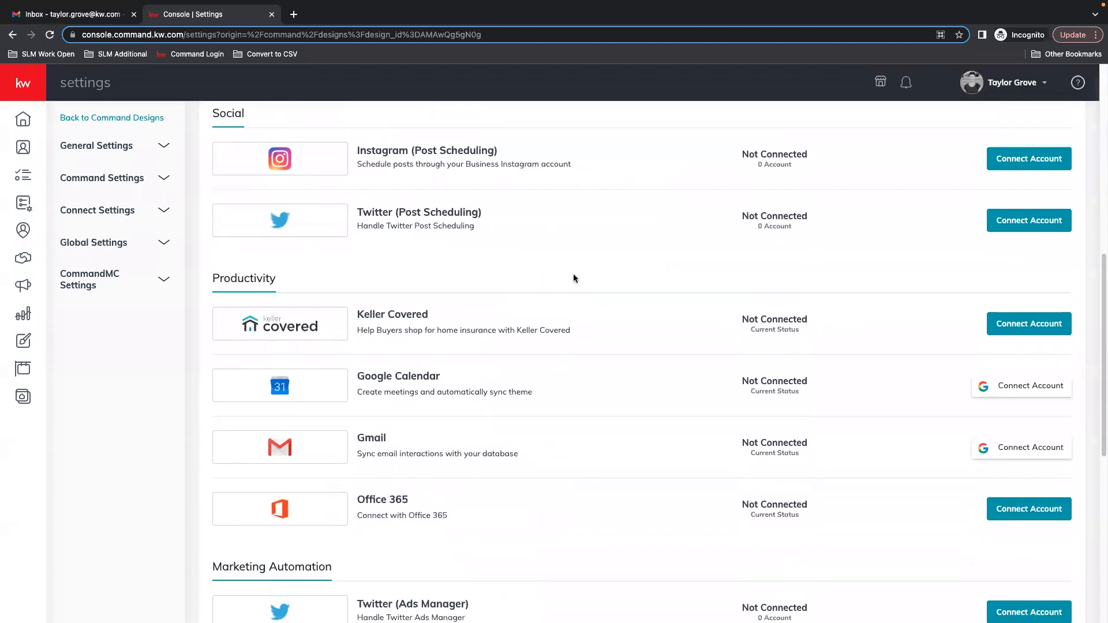
scroll(574, 278, up, 2)
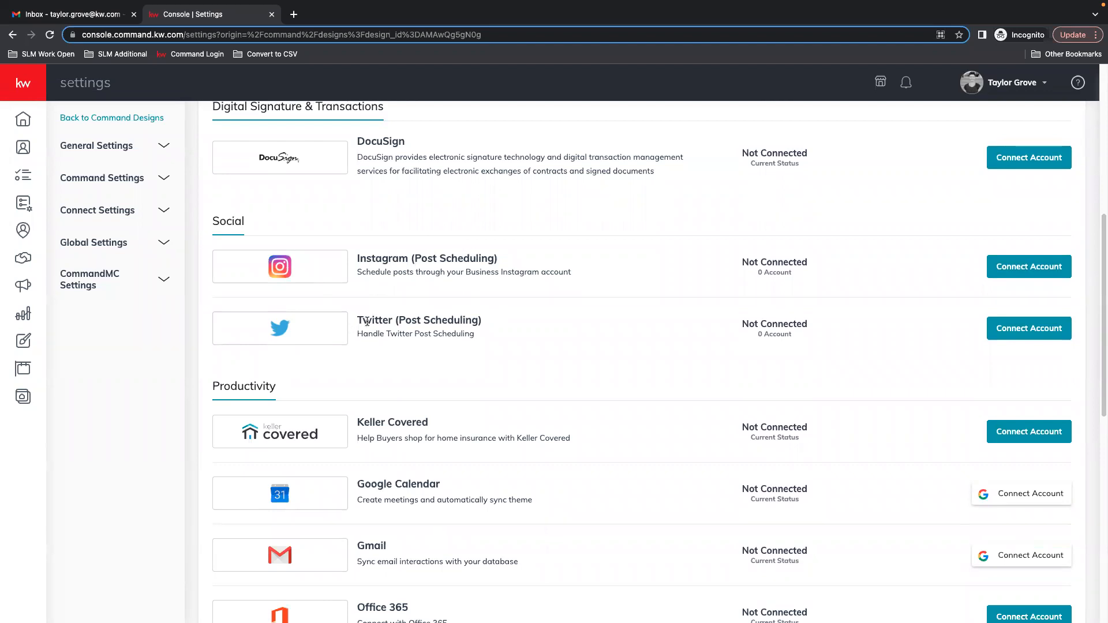
Examine the Instagram and Twitter post scheduling integrations in the social apps section.
drag(370, 321, 453, 333)
scroll(455, 349, down, 6)
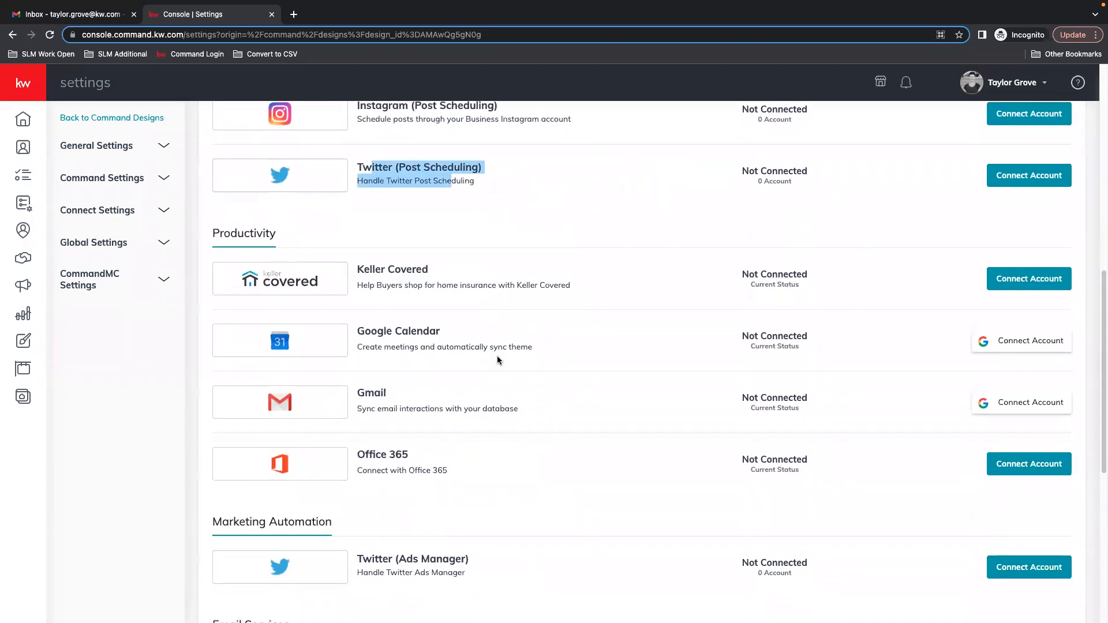
scroll(496, 356, down, 4)
scroll(495, 356, up, 4)
scroll(494, 357, up, 13)
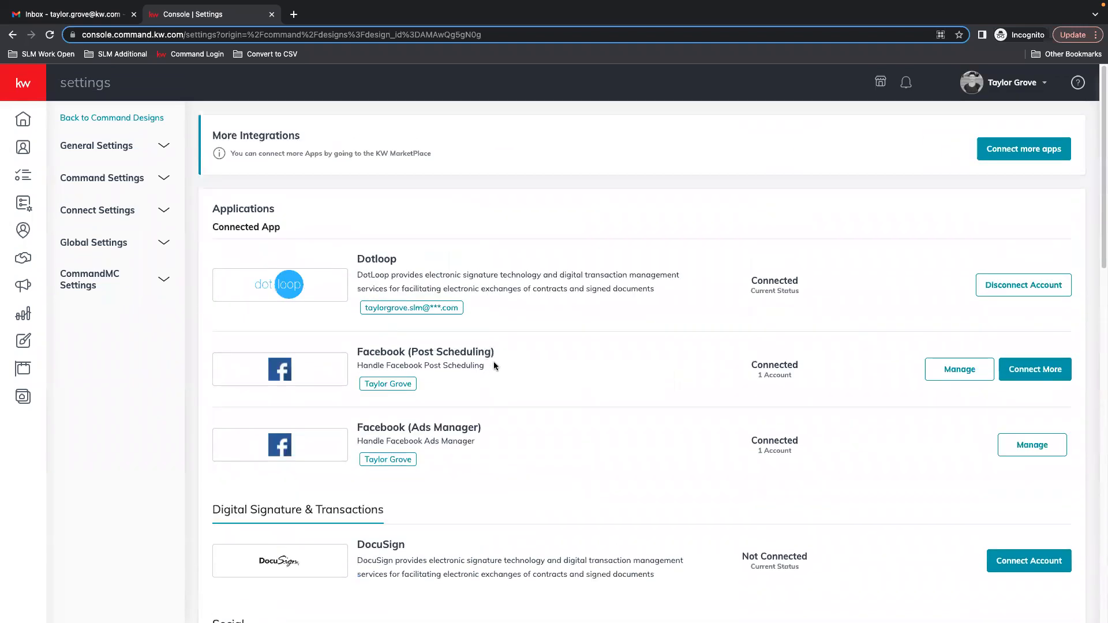
scroll(319, 415, down, 10)
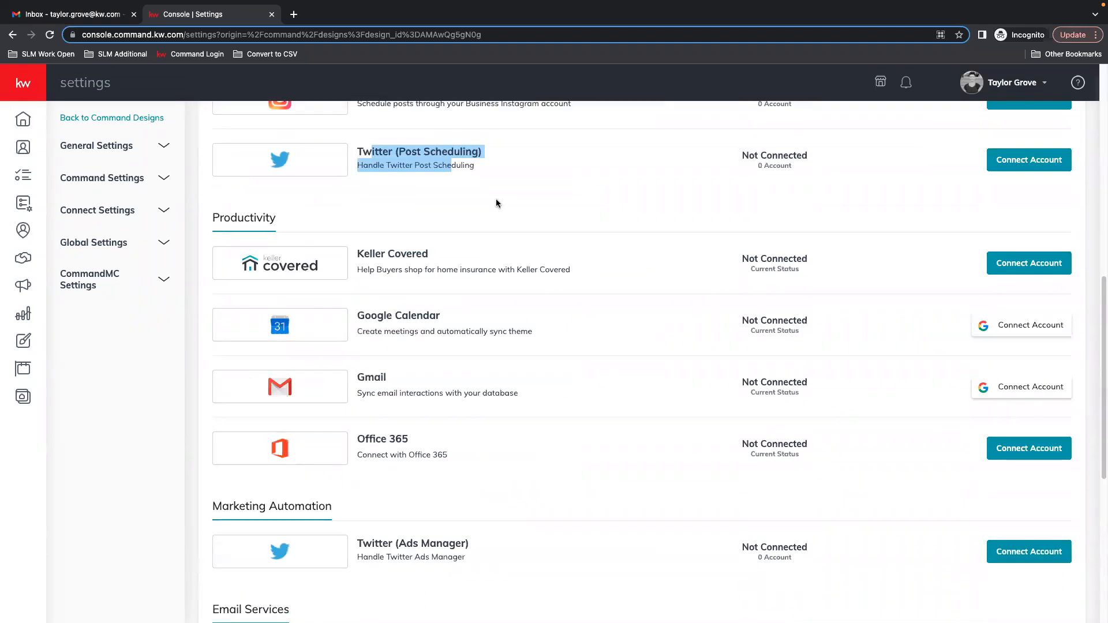
scroll(494, 317, up, 10)
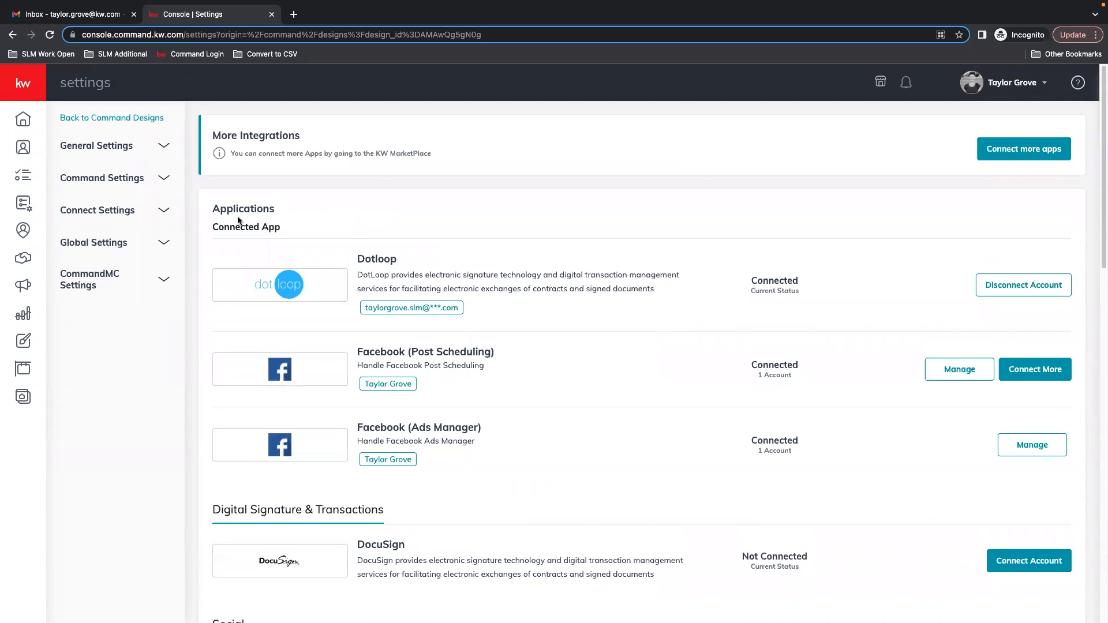